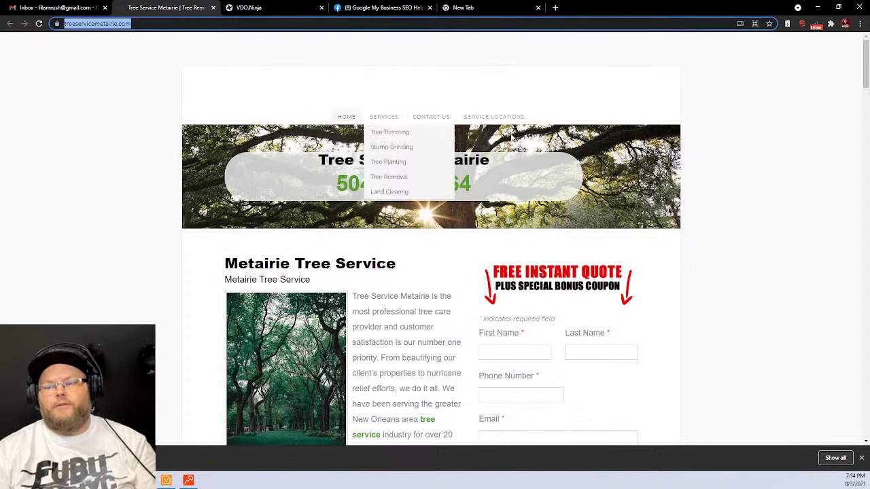
- Examine the Tree Service Metairie homepage from the header through the body text to the Communities Served list and footer
{"action": "scroll", "coordinate": [703, 306], "scroll_direction": "down", "scroll_amount": 3}
{"action": "scroll", "coordinate": [702, 305], "scroll_direction": "down", "scroll_amount": 8}
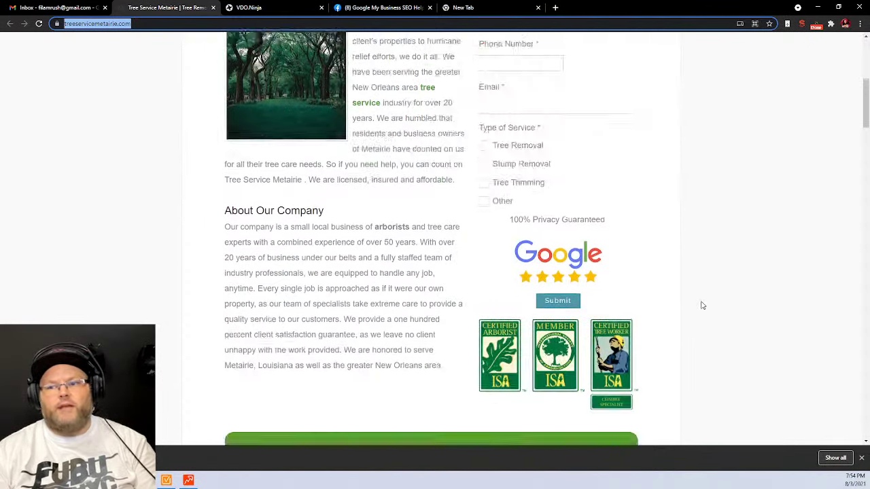
{"action": "scroll", "coordinate": [703, 305], "scroll_direction": "down", "scroll_amount": 8}
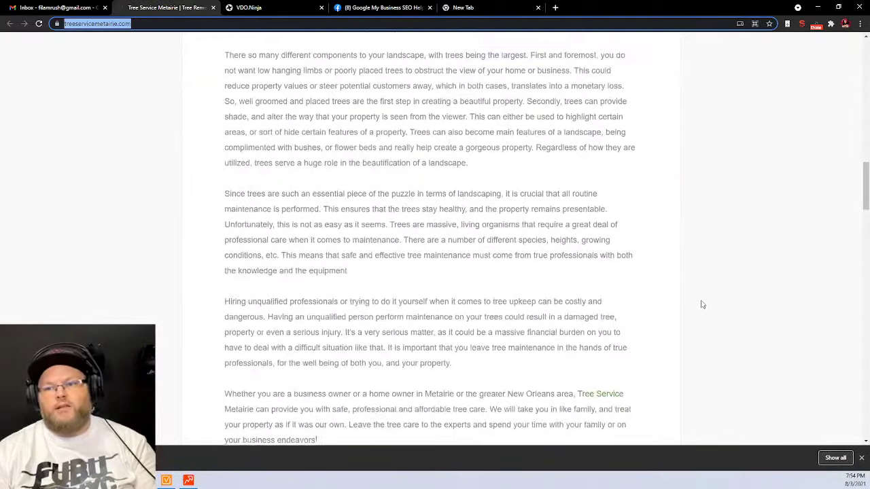
{"action": "scroll", "coordinate": [703, 305], "scroll_direction": "down", "scroll_amount": 8}
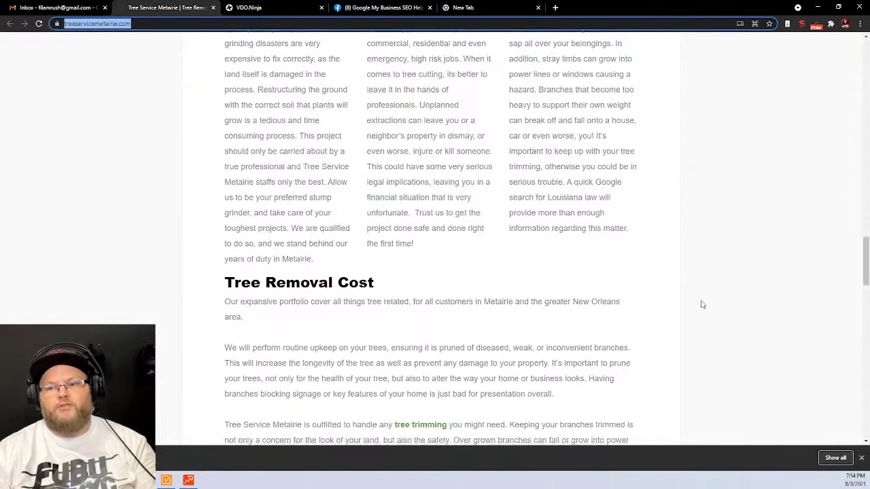
{"action": "scroll", "coordinate": [744, 266], "scroll_direction": "down", "scroll_amount": 10}
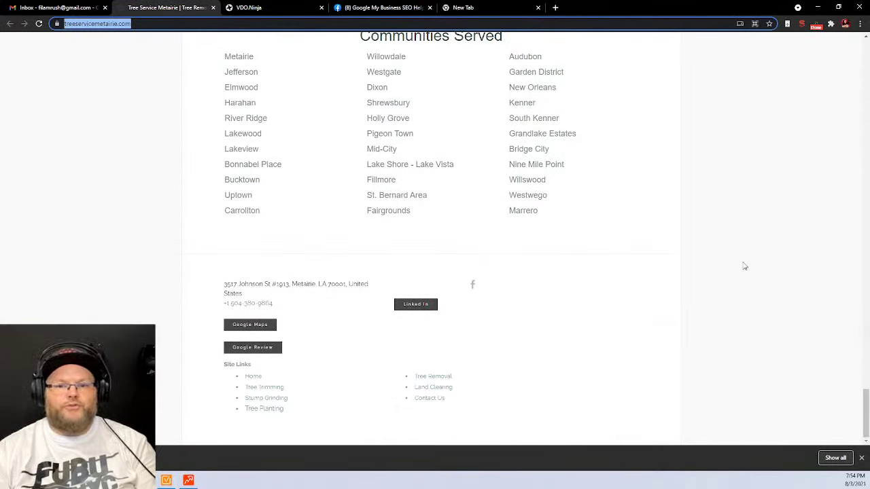
{"action": "scroll", "coordinate": [744, 266], "scroll_direction": "up", "scroll_amount": 5}
{"action": "scroll", "coordinate": [744, 266], "scroll_direction": "down", "scroll_amount": 5}
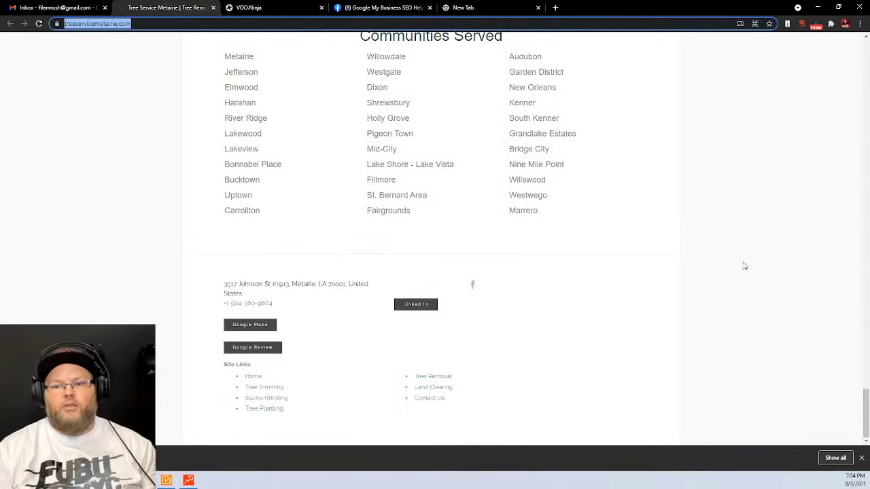
{"action": "scroll", "coordinate": [745, 265], "scroll_direction": "up", "scroll_amount": 10}
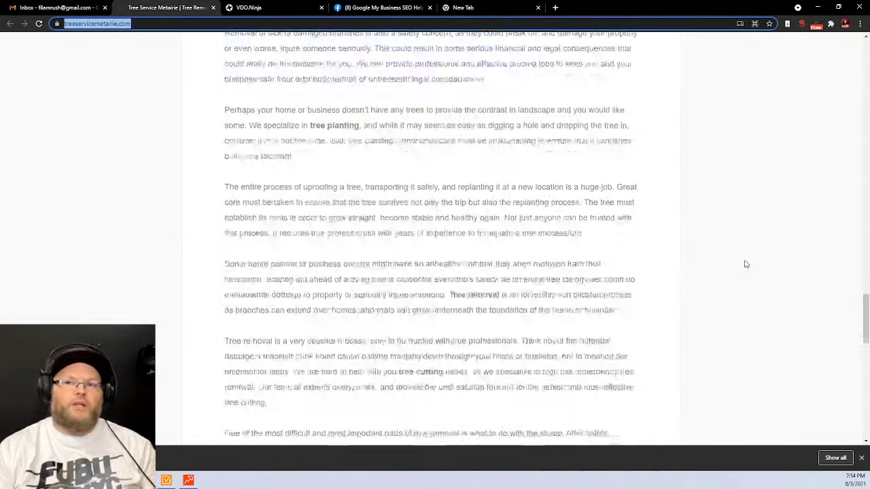
{"action": "scroll", "coordinate": [745, 264], "scroll_direction": "up", "scroll_amount": 10}
{"action": "scroll", "coordinate": [746, 265], "scroll_direction": "up", "scroll_amount": 10}
{"action": "scroll", "coordinate": [745, 264], "scroll_direction": "up", "scroll_amount": 2}
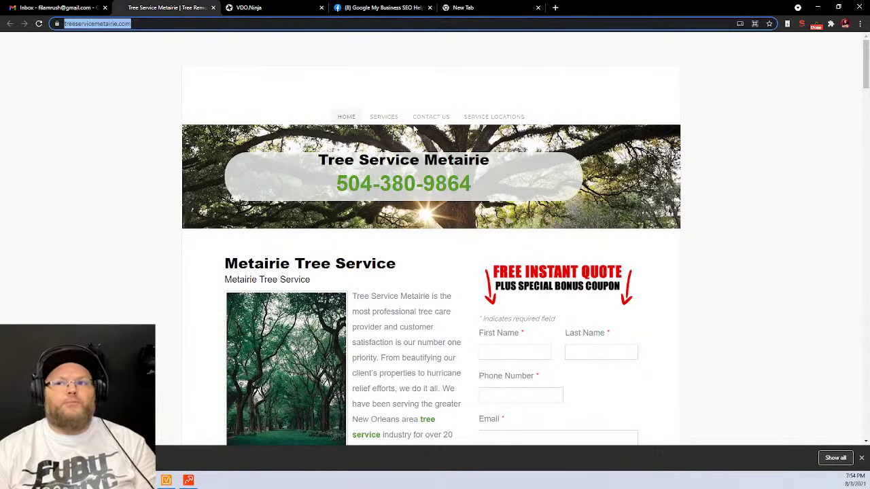
- Check the homepage's Services submenu, the quote request form and the About Our Company section
{"action": "mouse_move", "coordinate": [387, 116]}
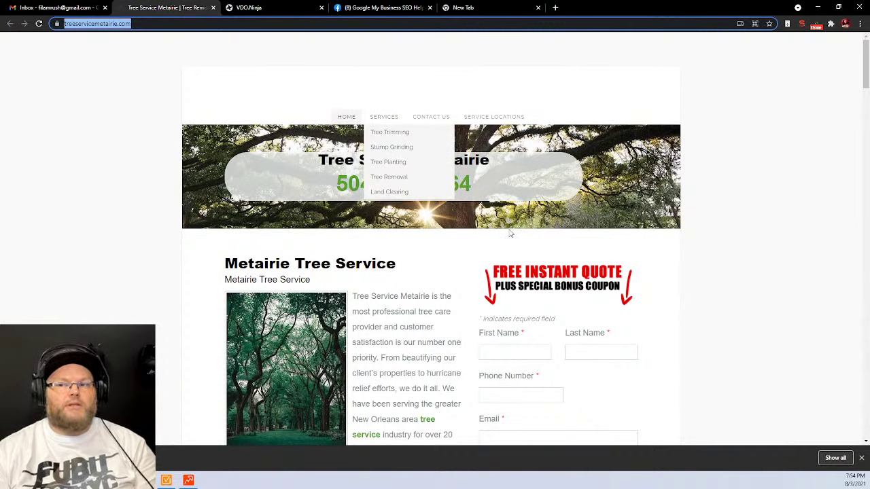
{"action": "left_click", "coordinate": [791, 246]}
{"action": "scroll", "coordinate": [621, 148], "scroll_direction": "down", "scroll_amount": 5}
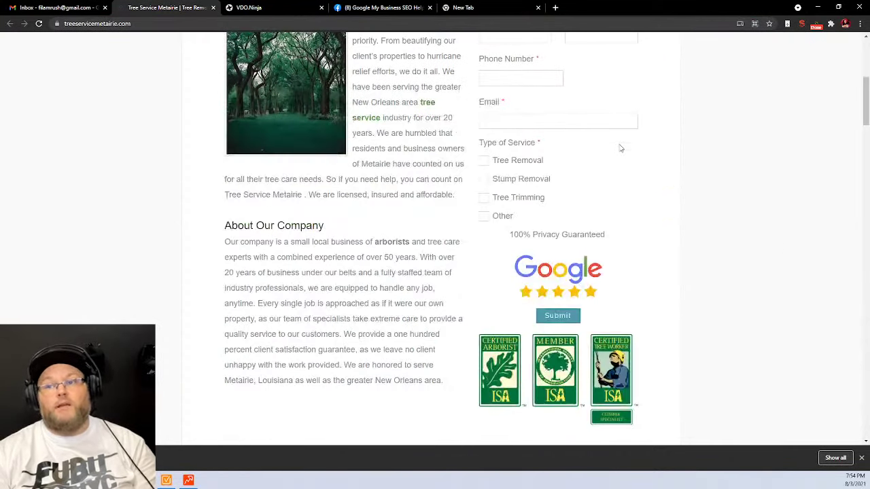
{"action": "scroll", "coordinate": [621, 148], "scroll_direction": "up", "scroll_amount": 5}
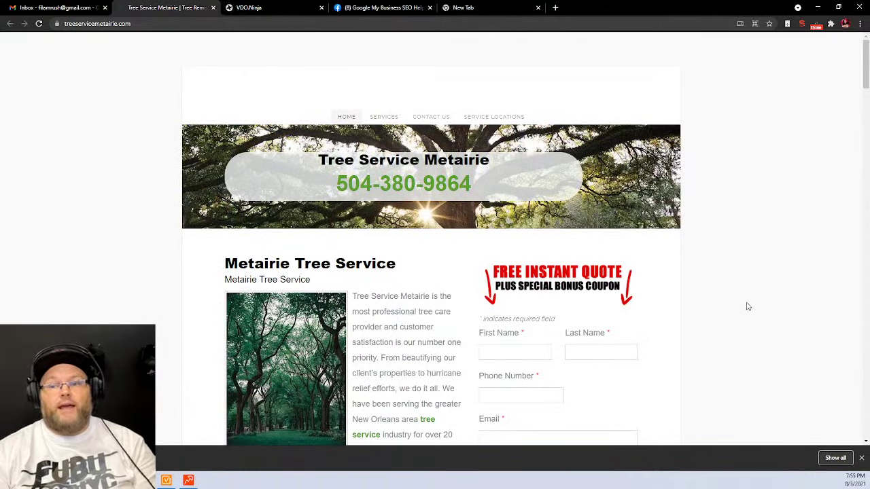
{"action": "scroll", "coordinate": [747, 306], "scroll_direction": "down", "scroll_amount": 4}
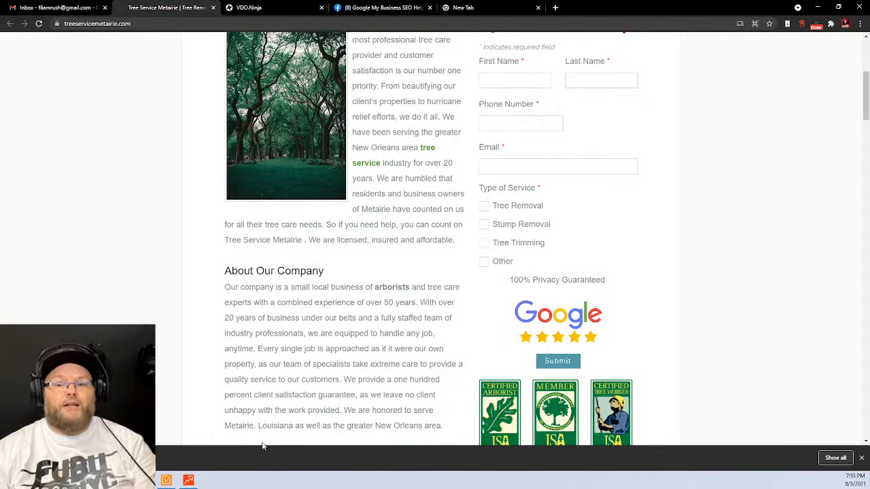
- Switch to WebSite Auditor and review the Site Audit (Summary) report, from indexing and redirects to links and on-page factors
{"action": "left_click", "coordinate": [178, 471]}
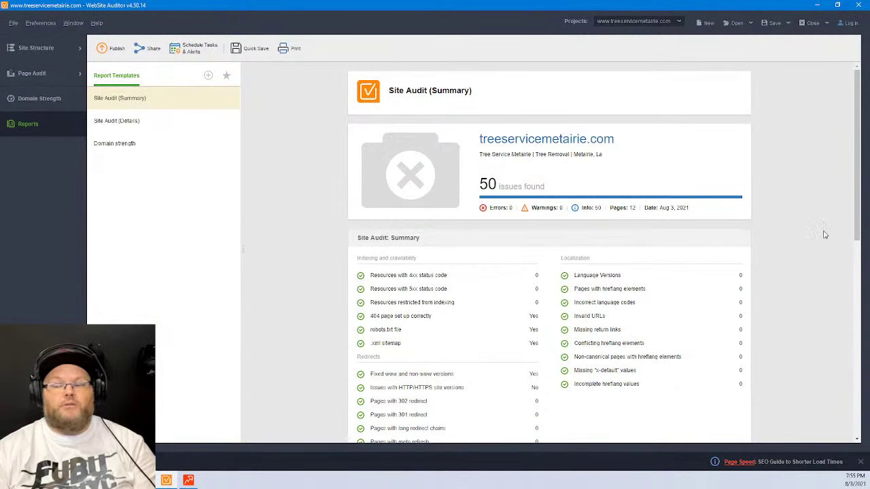
{"action": "scroll", "coordinate": [698, 216], "scroll_direction": "down", "scroll_amount": 5}
{"action": "scroll", "coordinate": [688, 217], "scroll_direction": "down", "scroll_amount": 5}
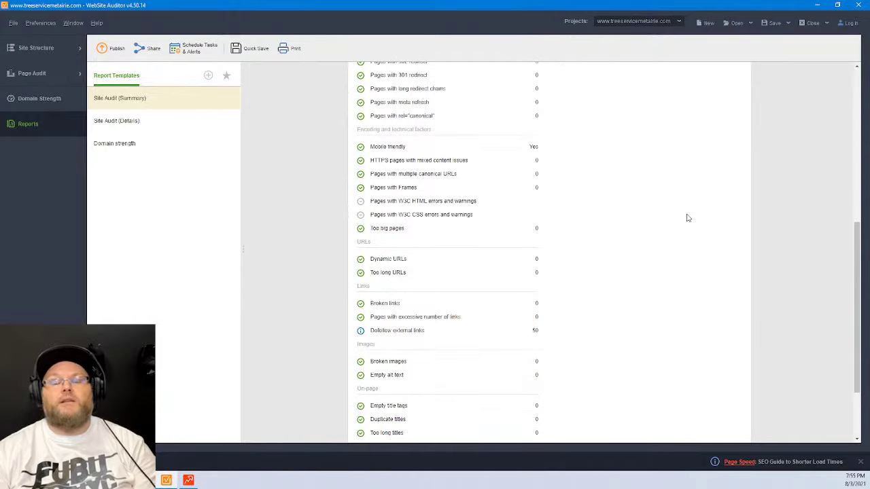
{"action": "scroll", "coordinate": [687, 218], "scroll_direction": "up", "scroll_amount": 7}
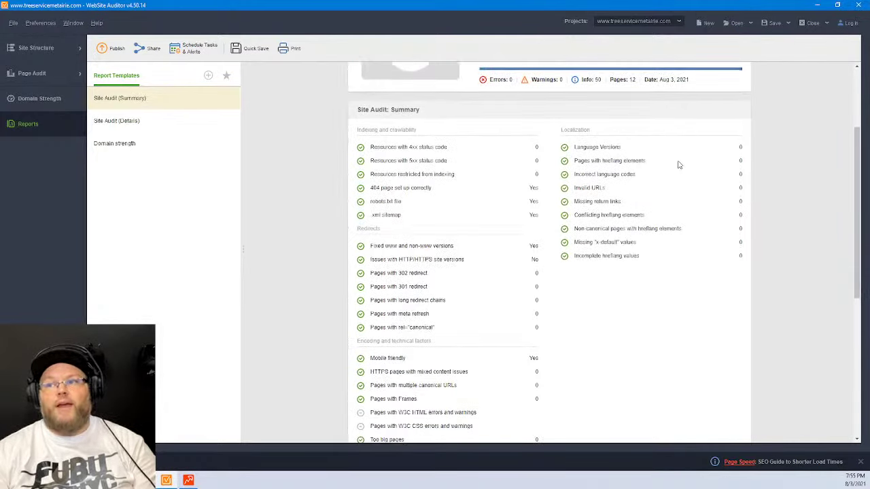
{"action": "scroll", "coordinate": [612, 197], "scroll_direction": "down", "scroll_amount": 4}
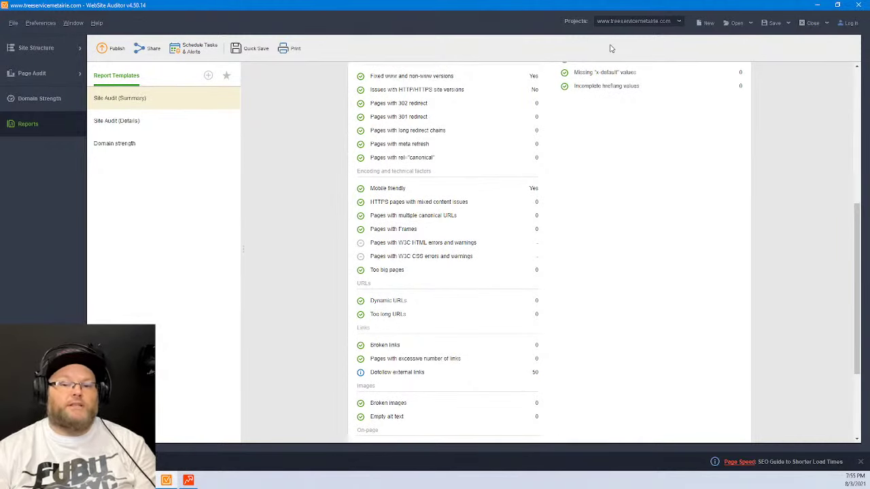
{"action": "left_click", "coordinate": [188, 481]}
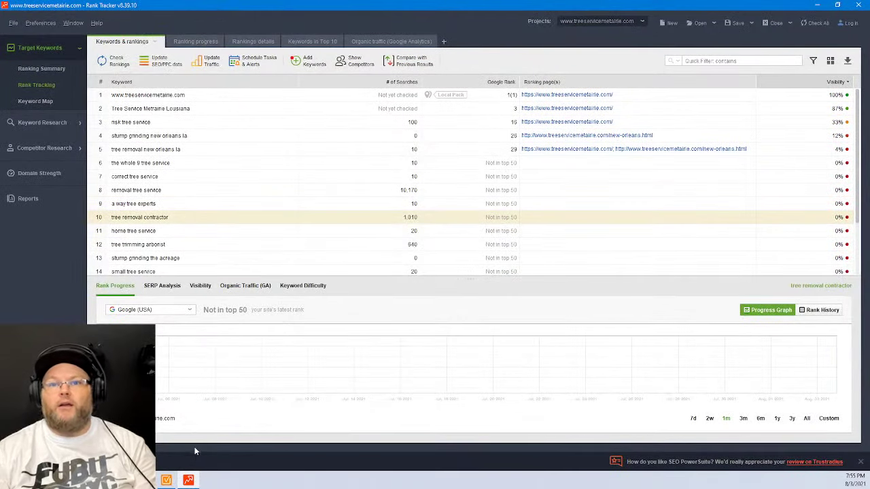
{"action": "left_click", "coordinate": [238, 99]}
{"action": "key", "text": "Delete"}
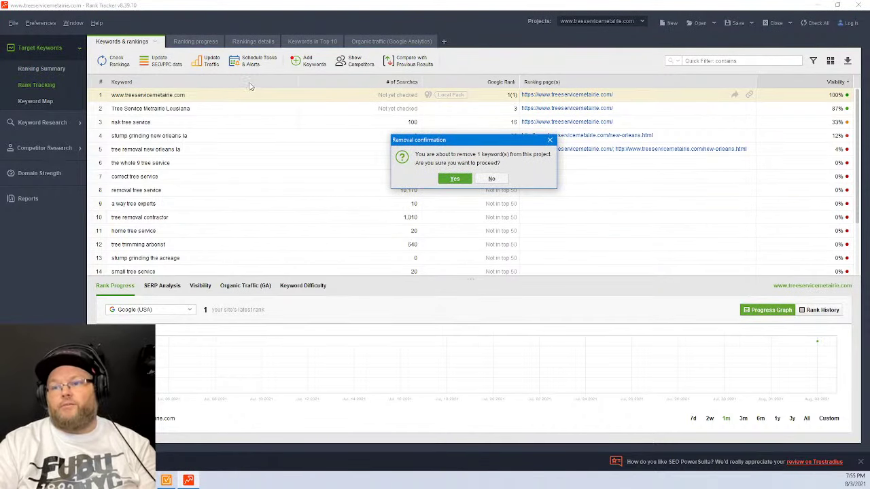
{"action": "left_click", "coordinate": [454, 179]}
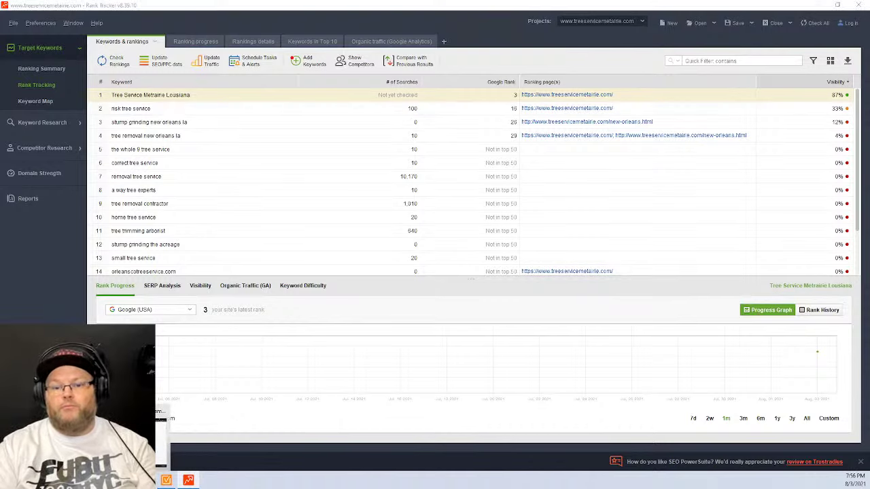
- Glance at the website's header in the browser, return to Rank Tracker and review the keyword rankings and rank progress for "risk tree service"
{"action": "key", "text": "alt+Tab"}
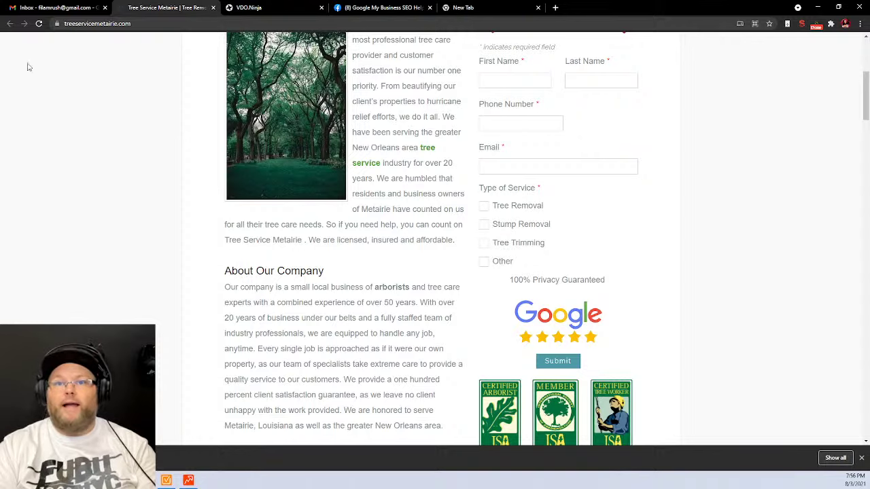
{"action": "scroll", "coordinate": [130, 116], "scroll_direction": "up", "scroll_amount": 5}
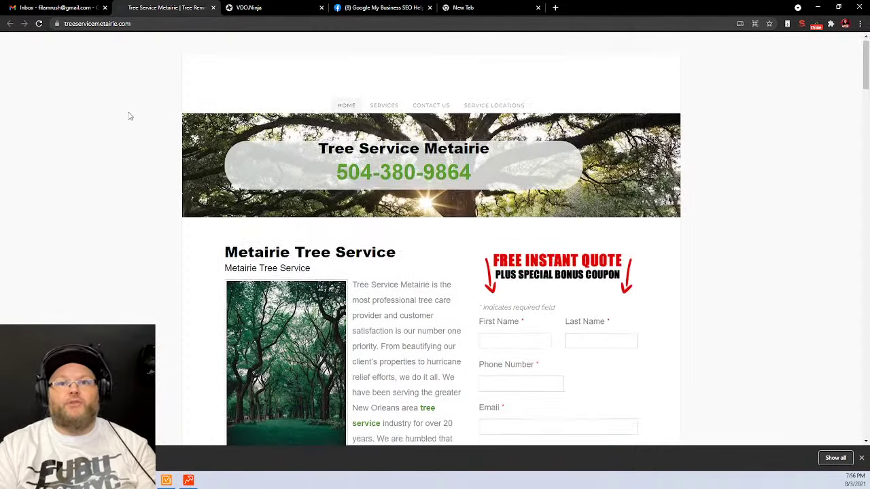
{"action": "left_click", "coordinate": [188, 482]}
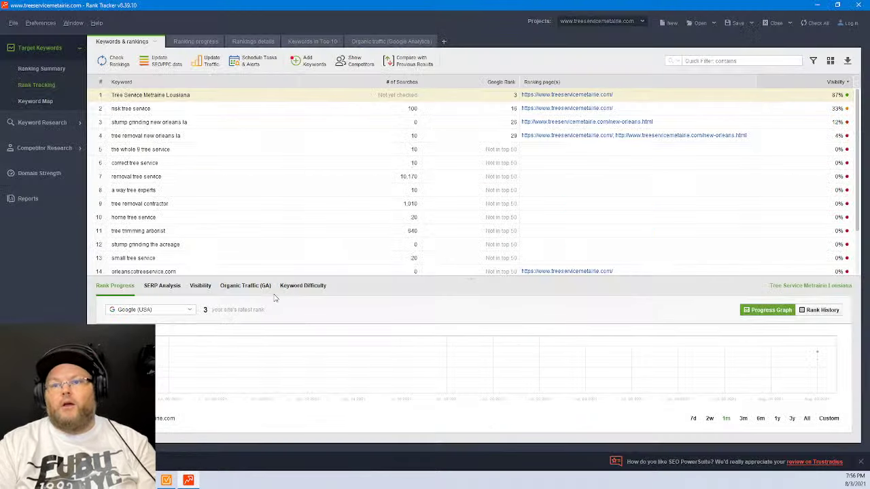
{"action": "scroll", "coordinate": [258, 170], "scroll_direction": "down", "scroll_amount": 2}
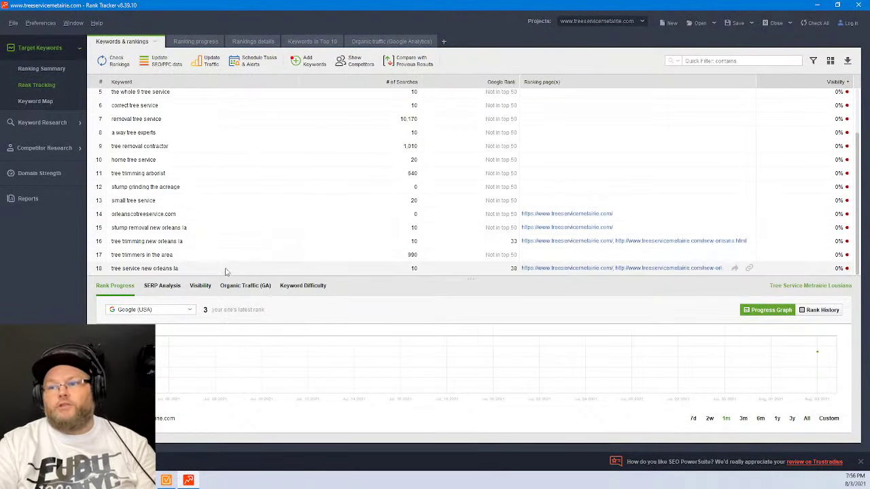
{"action": "scroll", "coordinate": [243, 246], "scroll_direction": "up", "scroll_amount": 2}
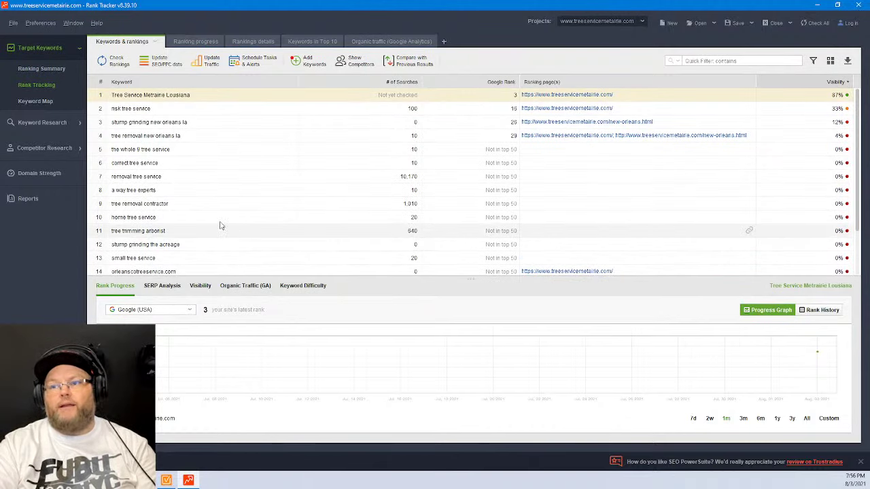
{"action": "left_click", "coordinate": [274, 114]}
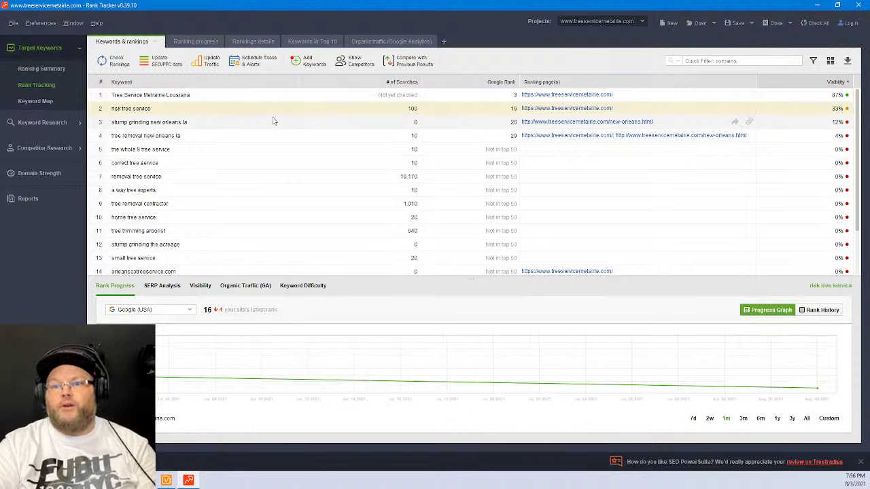
{"action": "scroll", "coordinate": [331, 204], "scroll_direction": "down", "scroll_amount": 2}
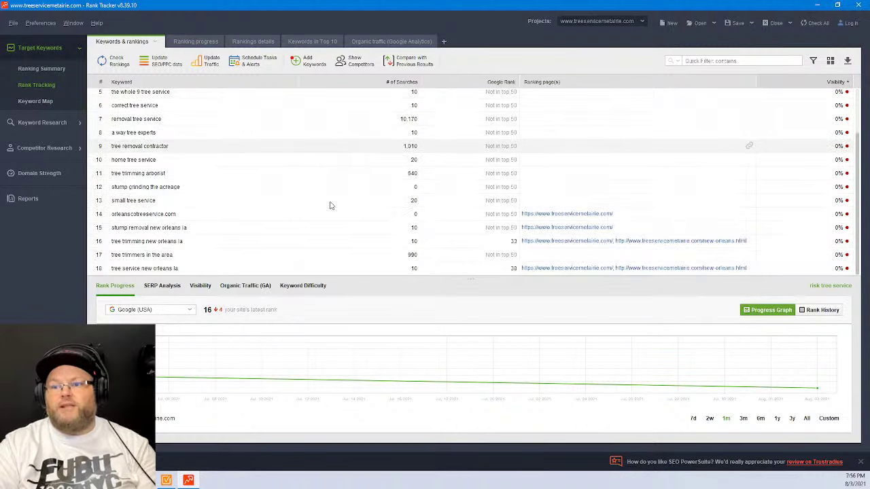
{"action": "scroll", "coordinate": [383, 167], "scroll_direction": "up", "scroll_amount": 2}
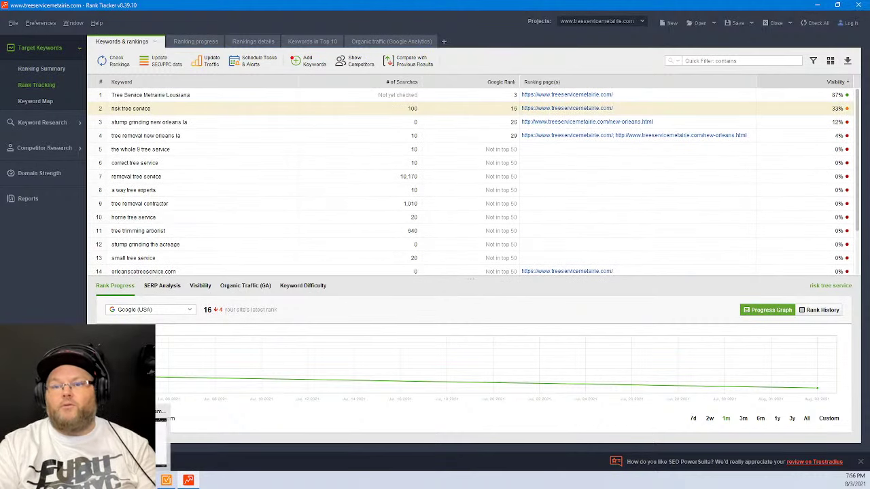
- Switch back to the browser and look over the homepage's body text below the quote form
{"action": "key", "text": "alt+Tab"}
{"action": "scroll", "coordinate": [529, 256], "scroll_direction": "down", "scroll_amount": 10}
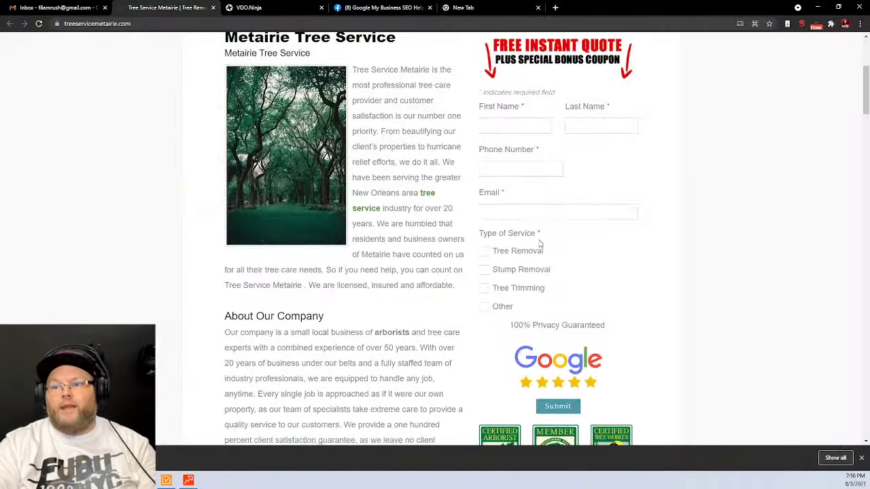
{"action": "scroll", "coordinate": [540, 243], "scroll_direction": "down", "scroll_amount": 10}
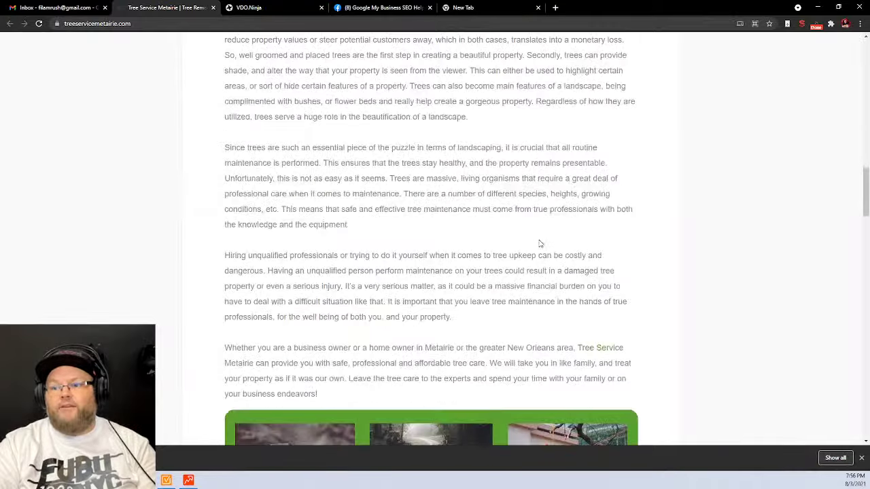
- Switch to Gmail, find the "Questions to Answer this week" label and open the "Tree Service Metairie Audit" email
{"action": "left_click", "coordinate": [19, 5]}
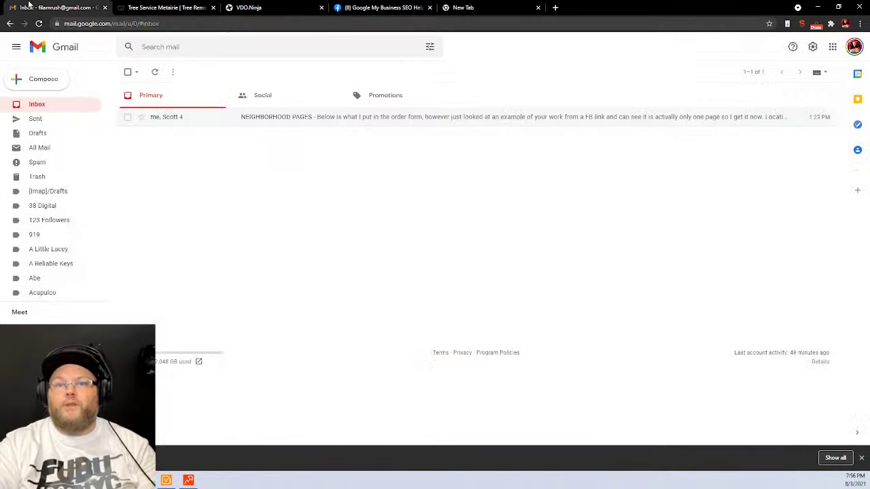
{"action": "scroll", "coordinate": [63, 182], "scroll_direction": "down", "scroll_amount": 5}
{"action": "scroll", "coordinate": [65, 178], "scroll_direction": "down", "scroll_amount": 15}
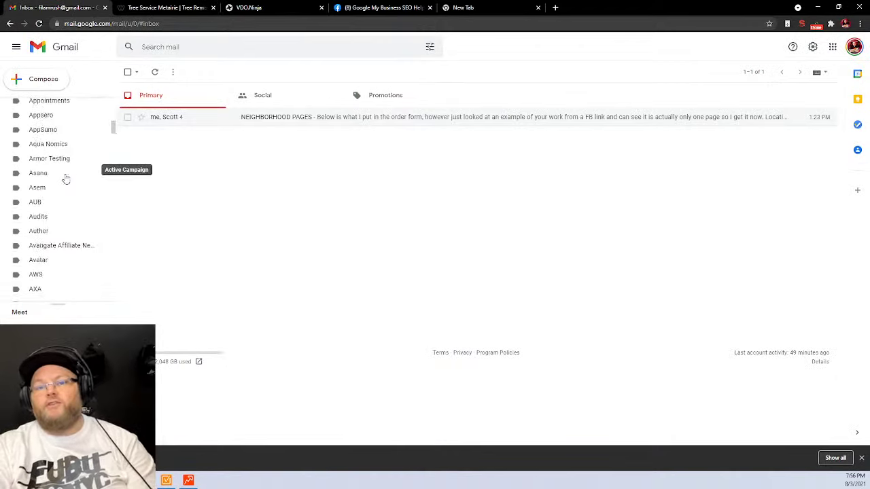
{"action": "scroll", "coordinate": [91, 165], "scroll_direction": "down", "scroll_amount": 15}
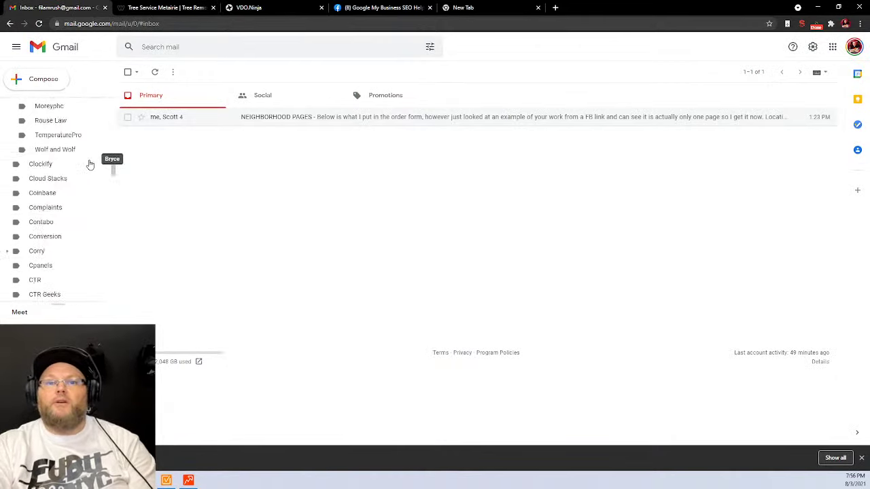
{"action": "scroll", "coordinate": [90, 164], "scroll_direction": "down", "scroll_amount": 15}
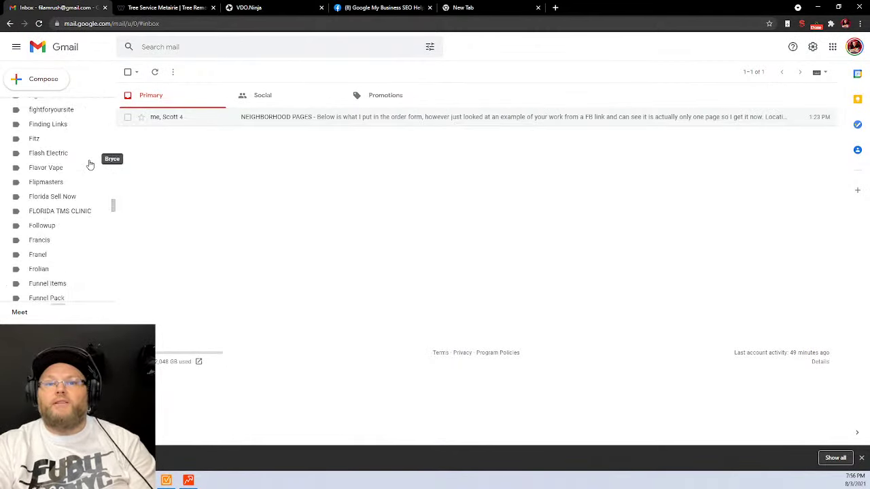
{"action": "scroll", "coordinate": [90, 164], "scroll_direction": "down", "scroll_amount": 15}
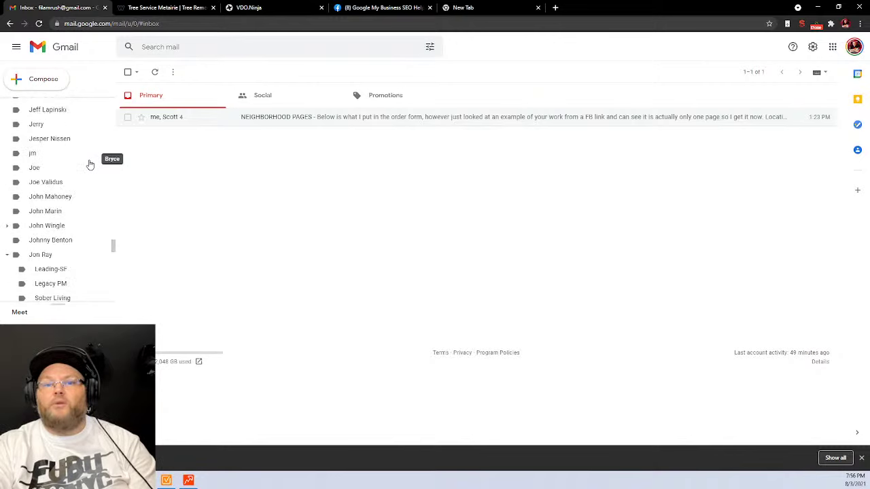
{"action": "scroll", "coordinate": [90, 165], "scroll_direction": "down", "scroll_amount": 15}
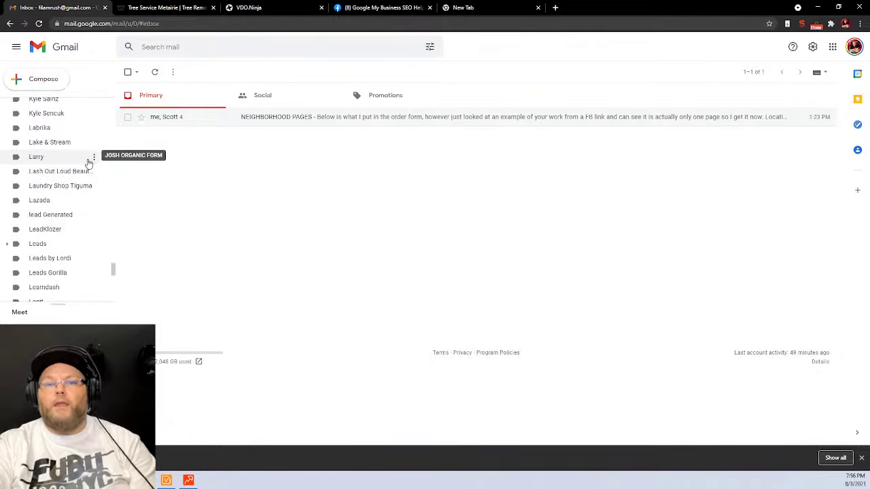
{"action": "scroll", "coordinate": [61, 191], "scroll_direction": "down", "scroll_amount": 3}
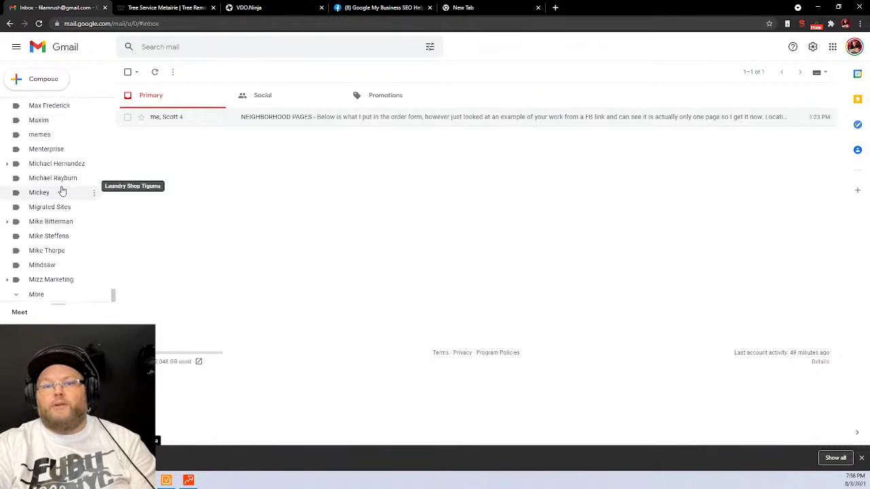
{"action": "scroll", "coordinate": [57, 238], "scroll_direction": "down", "scroll_amount": 15}
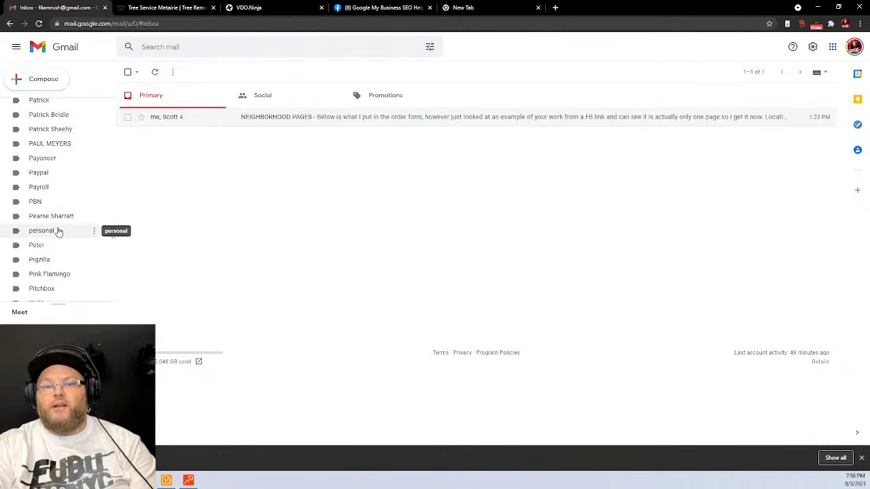
{"action": "scroll", "coordinate": [59, 232], "scroll_direction": "down", "scroll_amount": 5}
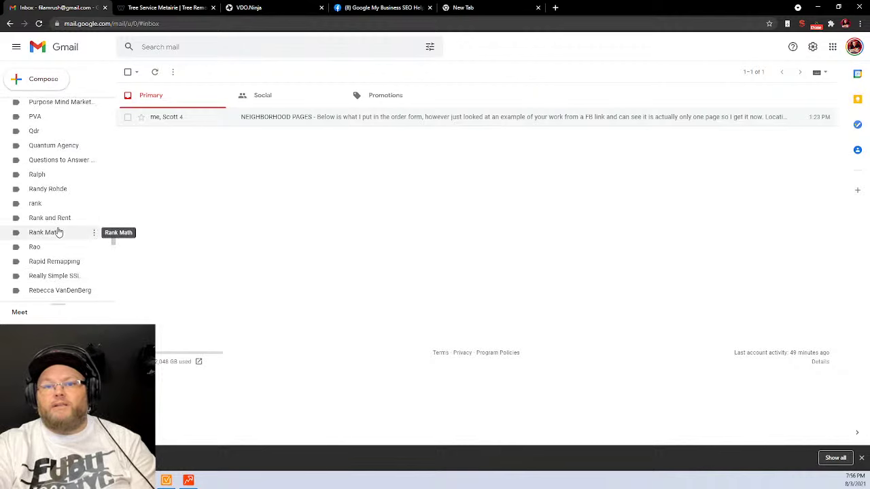
{"action": "left_click", "coordinate": [91, 159]}
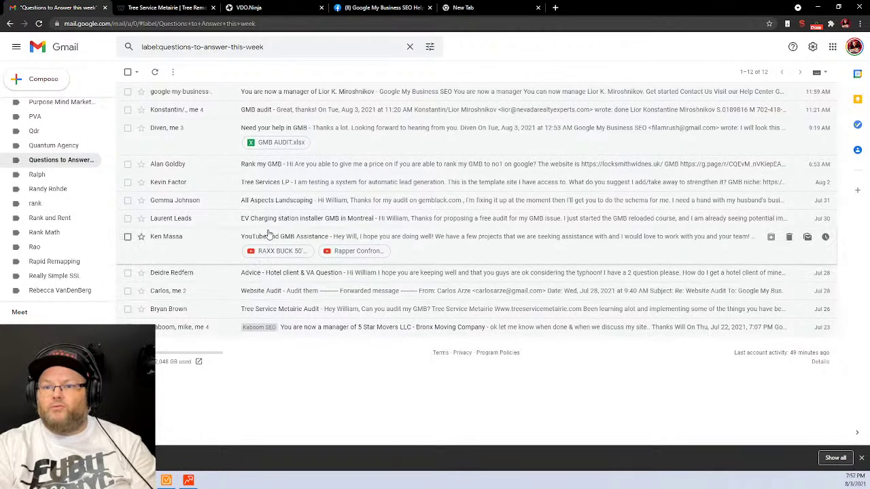
{"action": "left_click", "coordinate": [263, 307]}
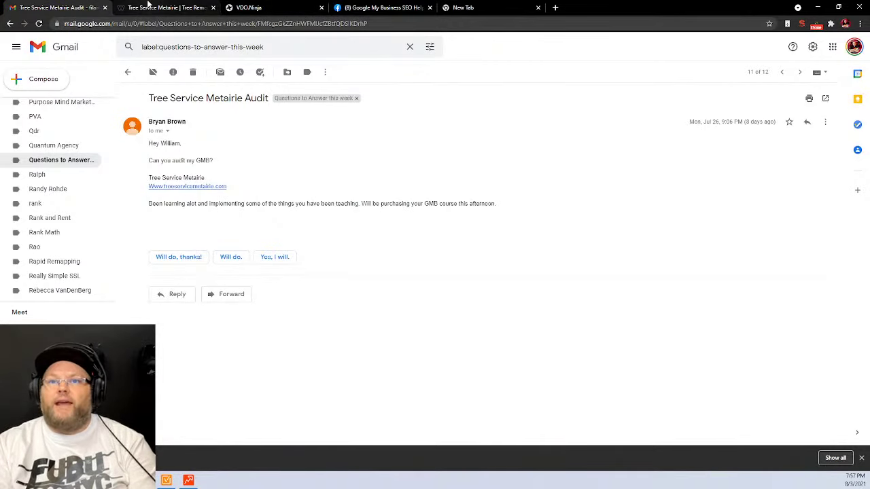
- Return to the tree service website, review the homepage down to Communities Served and the footer address, and open the footer's Google Maps link
{"action": "left_click", "coordinate": [148, 5]}
{"action": "scroll", "coordinate": [435, 224], "scroll_direction": "down", "scroll_amount": 7}
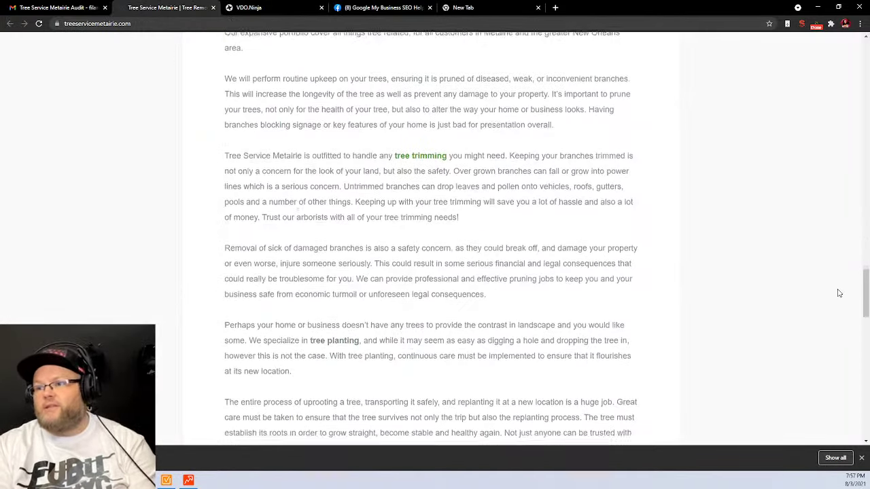
{"action": "scroll", "coordinate": [839, 293], "scroll_direction": "down", "scroll_amount": 10}
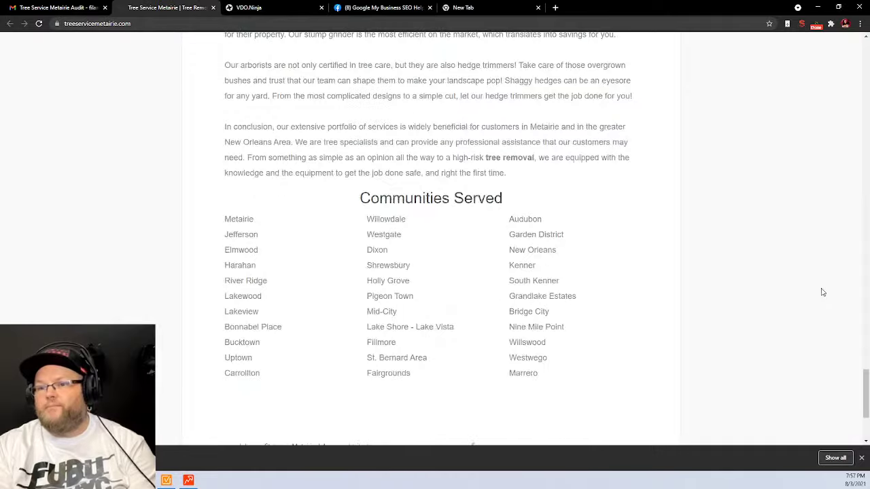
{"action": "scroll", "coordinate": [823, 292], "scroll_direction": "down", "scroll_amount": 3}
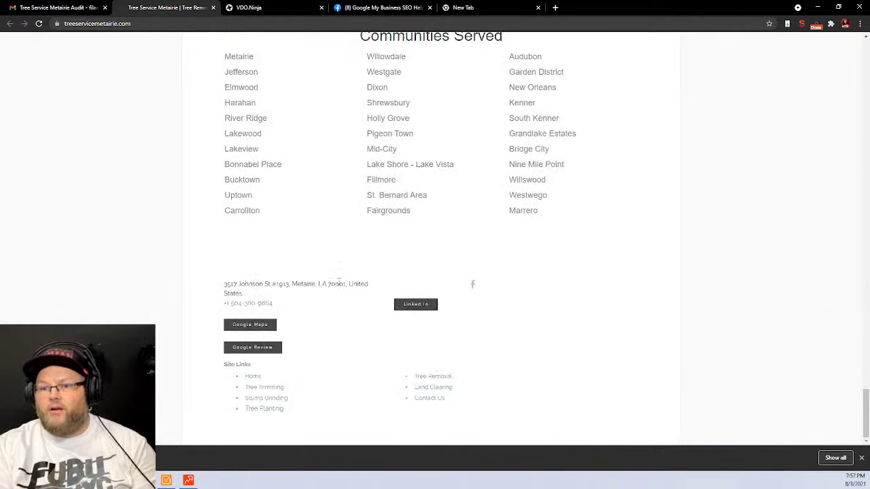
{"action": "triple_click", "coordinate": [338, 288]}
{"action": "left_click", "coordinate": [252, 325]}
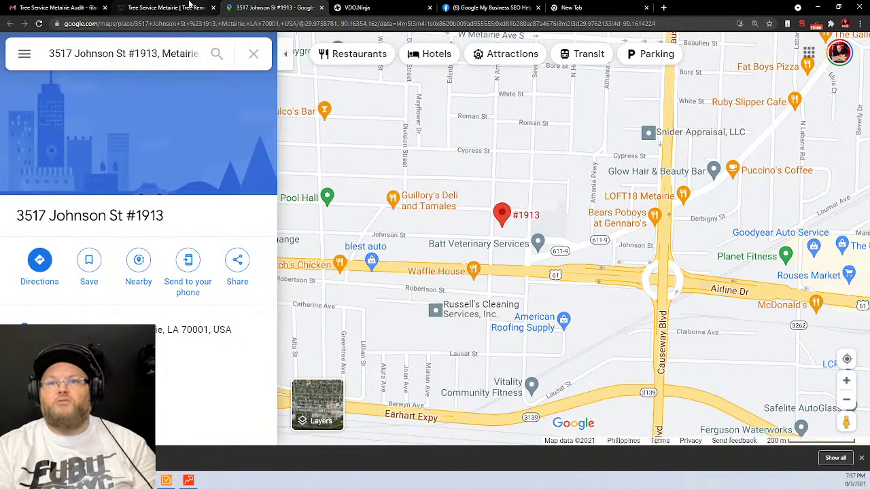
- Go back to the tree service homepage and look over its content up to the header, rechecking the Google Maps location in between
{"action": "left_click", "coordinate": [191, 6]}
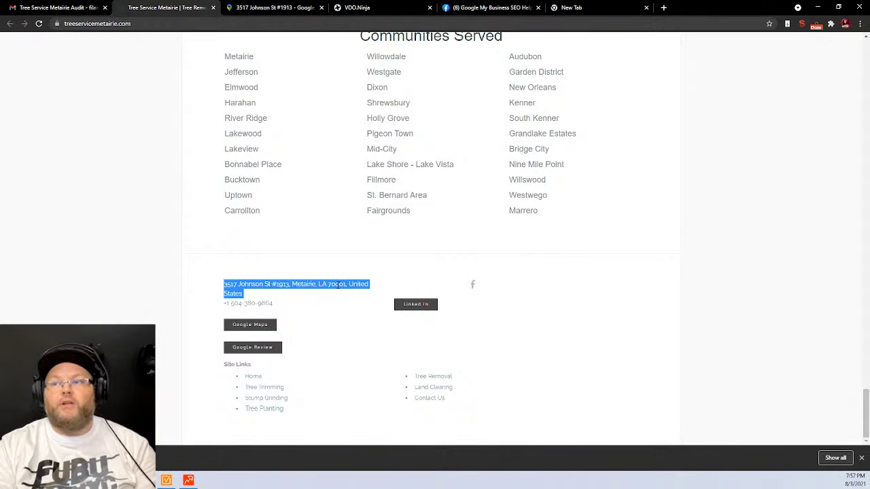
{"action": "scroll", "coordinate": [559, 296], "scroll_direction": "up", "scroll_amount": 15}
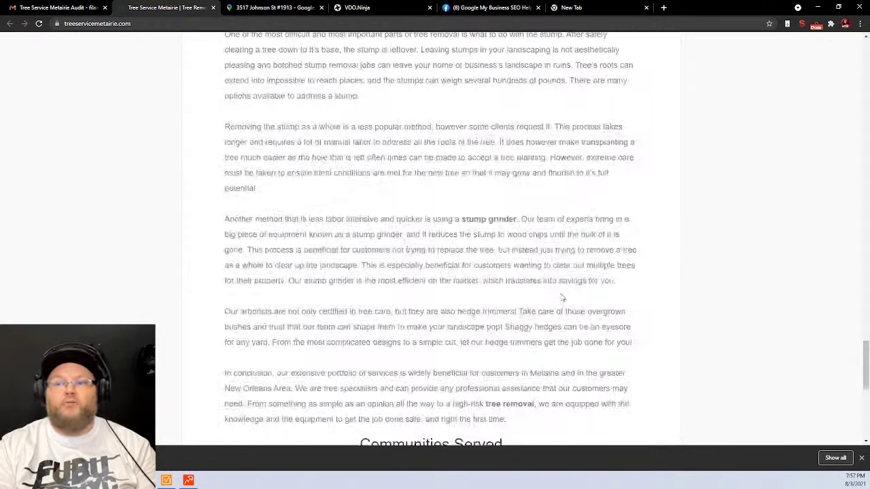
{"action": "scroll", "coordinate": [559, 297], "scroll_direction": "up", "scroll_amount": 15}
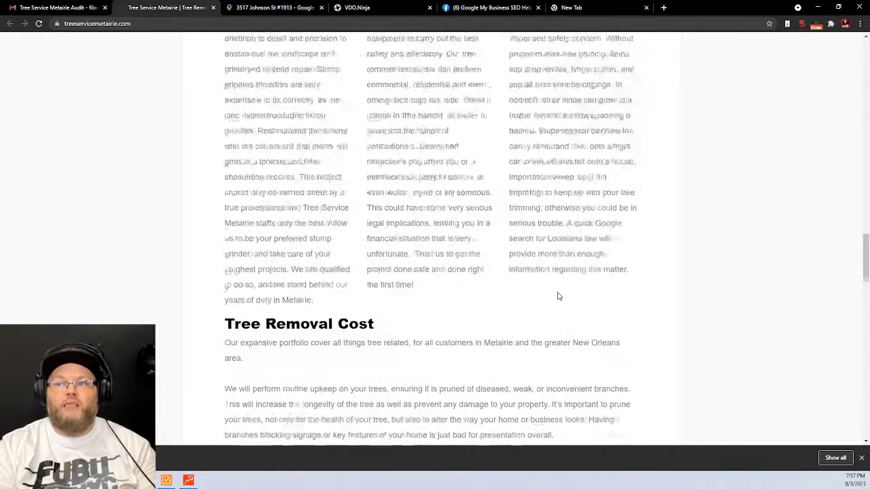
{"action": "scroll", "coordinate": [557, 292], "scroll_direction": "up", "scroll_amount": 3}
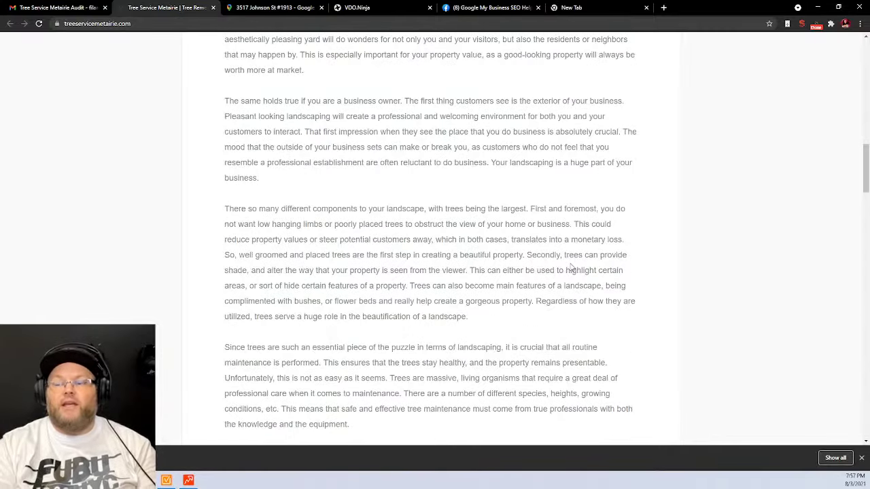
{"action": "scroll", "coordinate": [575, 267], "scroll_direction": "up", "scroll_amount": 5}
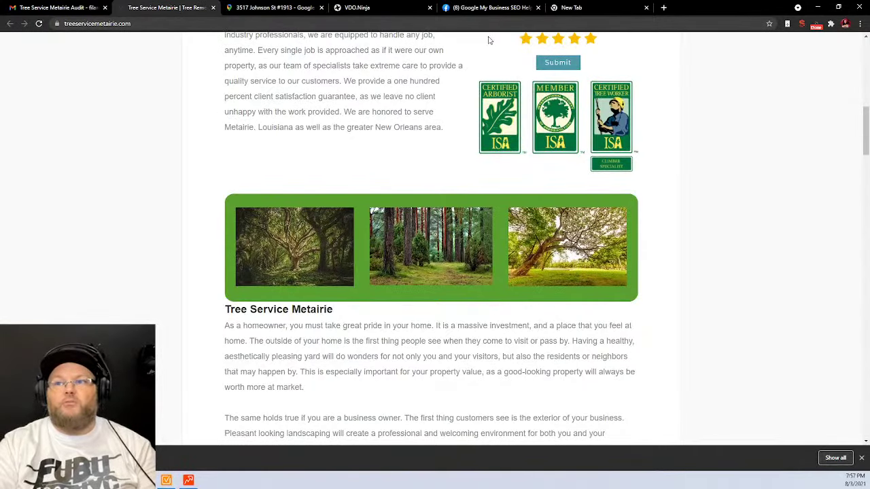
{"action": "left_click", "coordinate": [293, 7]}
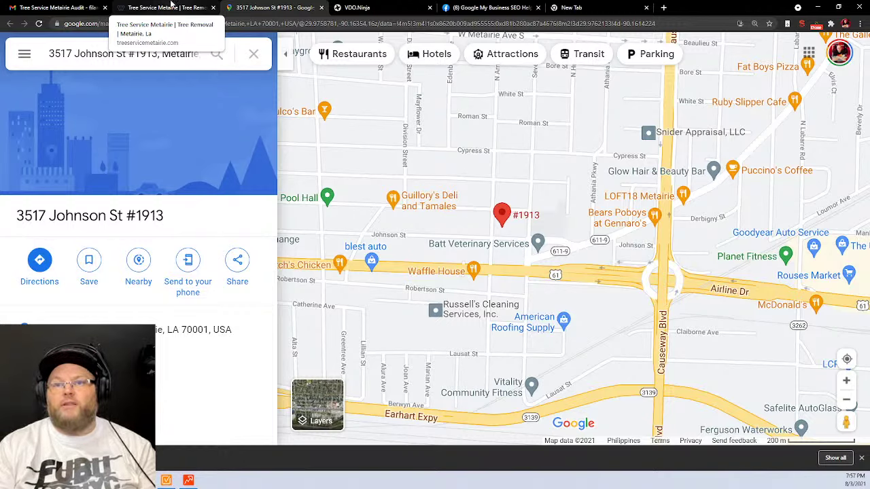
{"action": "left_click", "coordinate": [172, 8]}
{"action": "scroll", "coordinate": [431, 318], "scroll_direction": "up", "scroll_amount": 5}
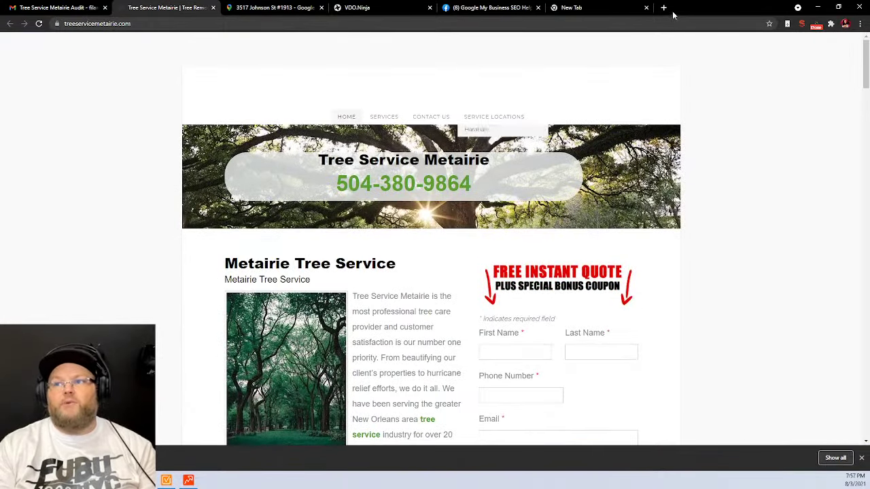
- Open sodinstallstlouis.com in a new tab and review its homepage's video, reviews, sod types, services and maintenance sections
{"action": "left_click", "coordinate": [664, 8]}
{"action": "type", "text": "sod"}
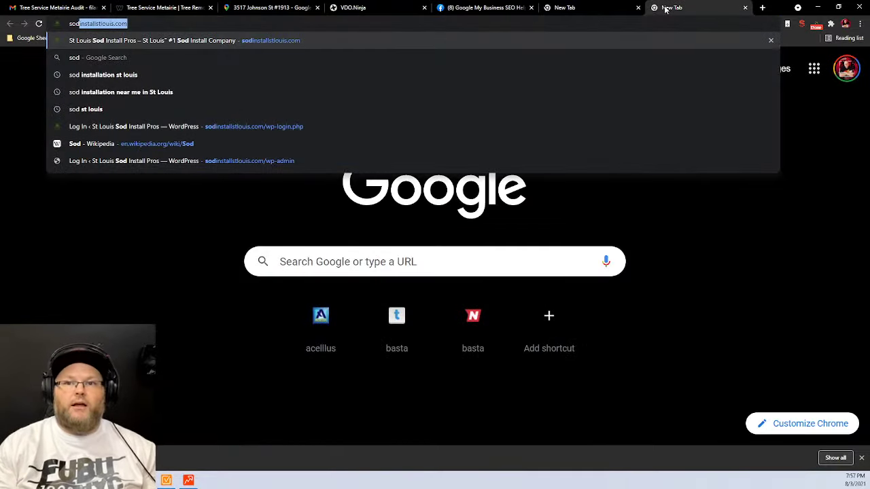
{"action": "key", "text": "Return"}
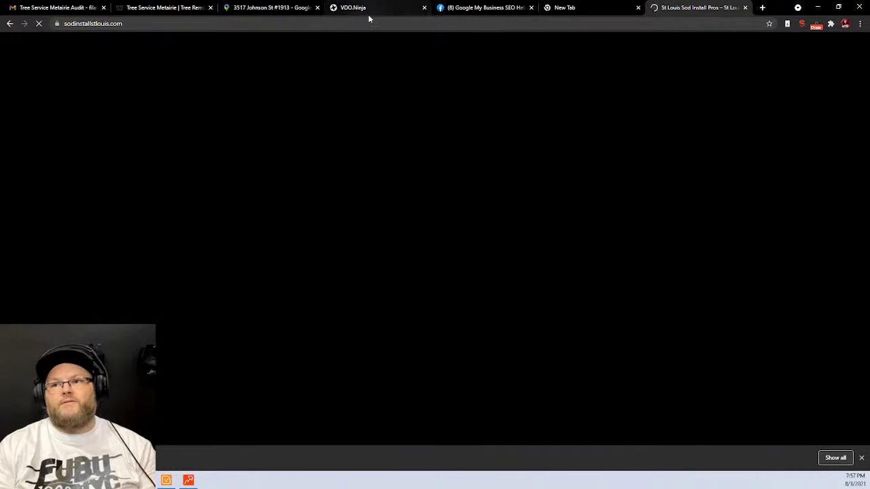
{"action": "scroll", "coordinate": [686, 274], "scroll_direction": "down", "scroll_amount": 10}
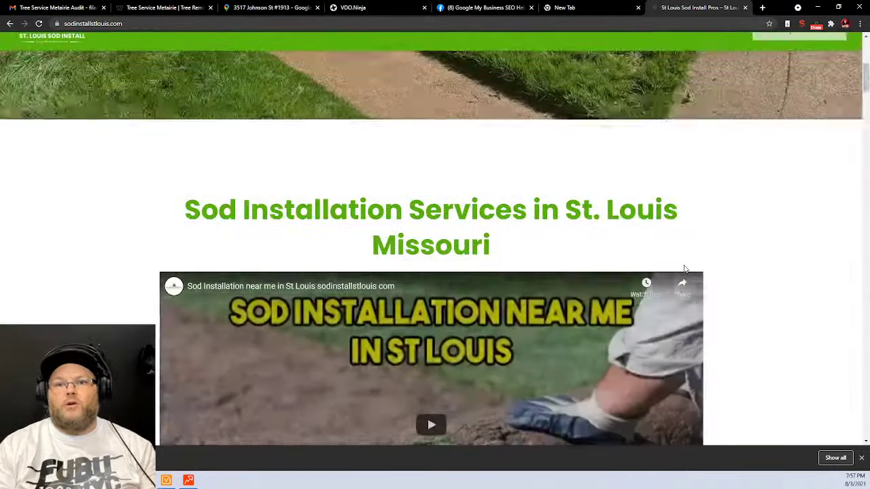
{"action": "scroll", "coordinate": [686, 268], "scroll_direction": "down", "scroll_amount": 15}
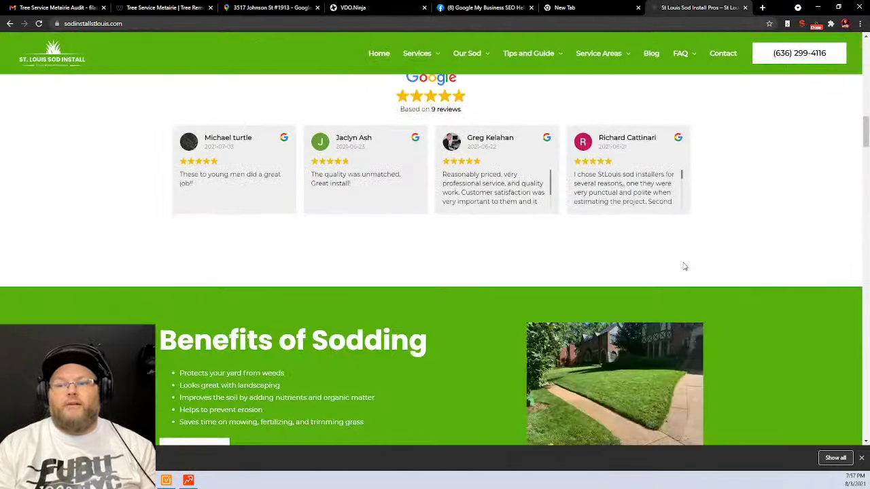
{"action": "scroll", "coordinate": [684, 267], "scroll_direction": "down", "scroll_amount": 10}
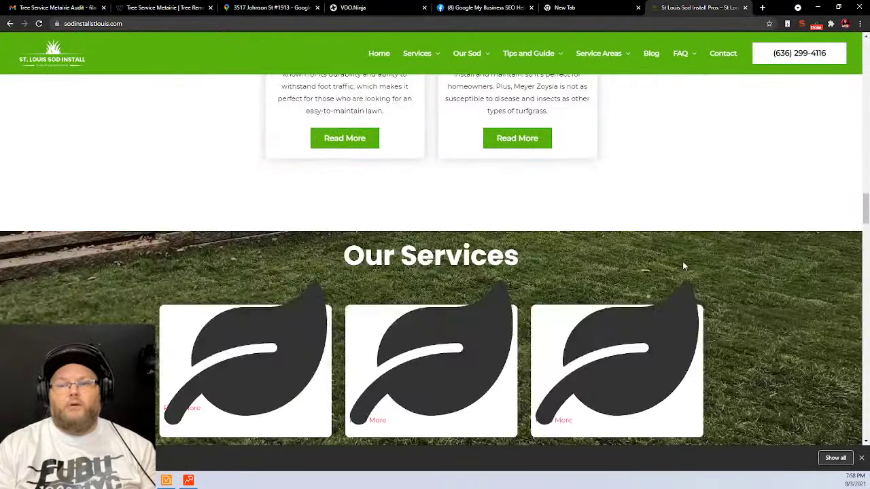
{"action": "scroll", "coordinate": [685, 266], "scroll_direction": "down", "scroll_amount": 5}
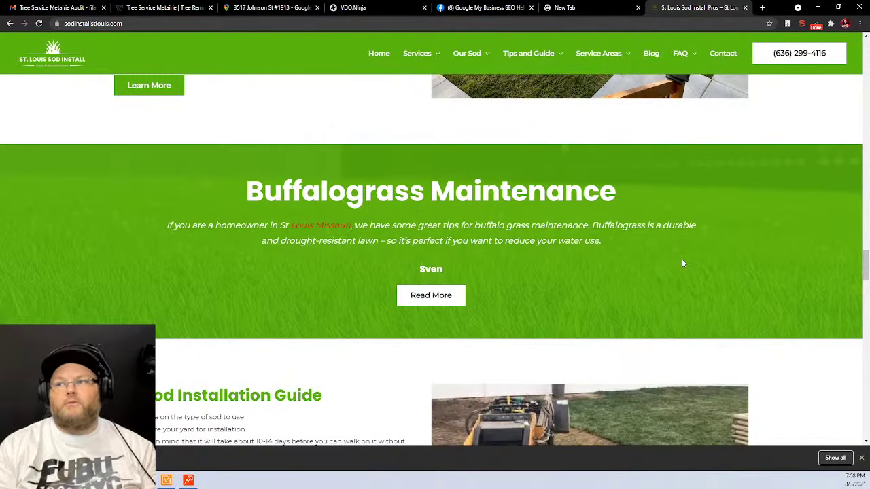
{"action": "scroll", "coordinate": [682, 261], "scroll_direction": "up", "scroll_amount": 14}
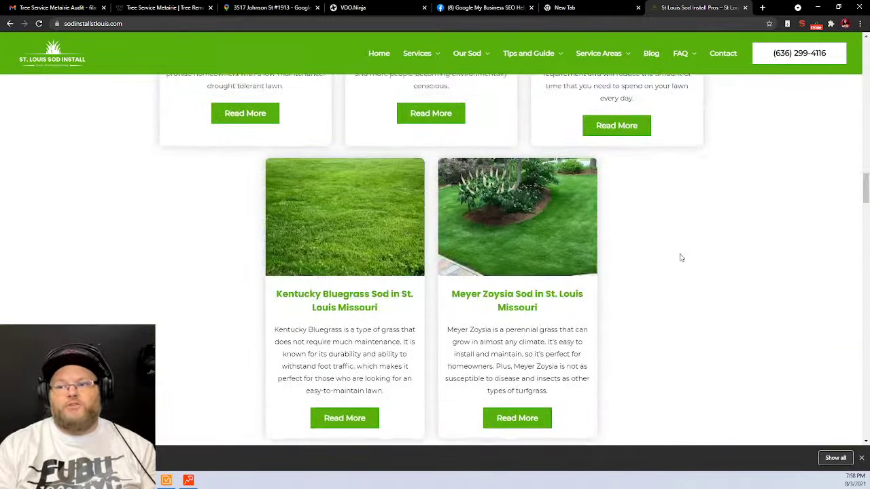
{"action": "scroll", "coordinate": [682, 258], "scroll_direction": "up", "scroll_amount": 15}
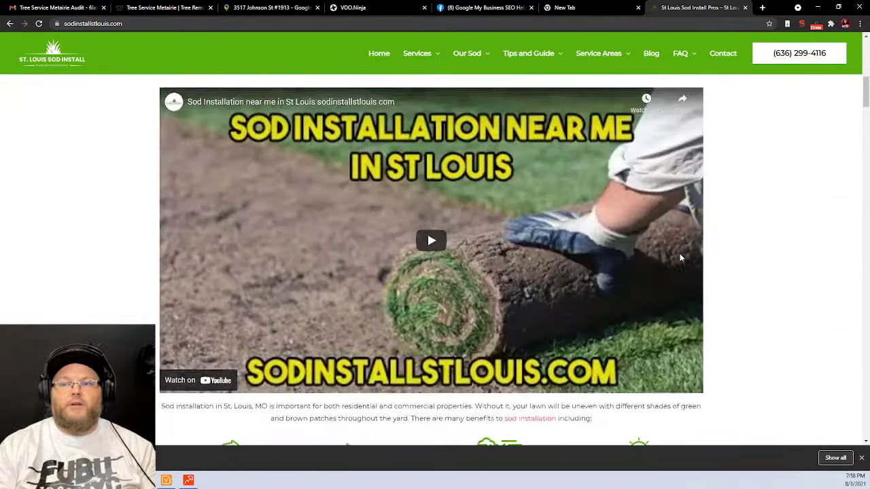
{"action": "scroll", "coordinate": [682, 258], "scroll_direction": "up", "scroll_amount": 5}
- Open the sod website's Sod Installation Services page and examine its content down to the Our Sod Services section
{"action": "mouse_move", "coordinate": [427, 60]}
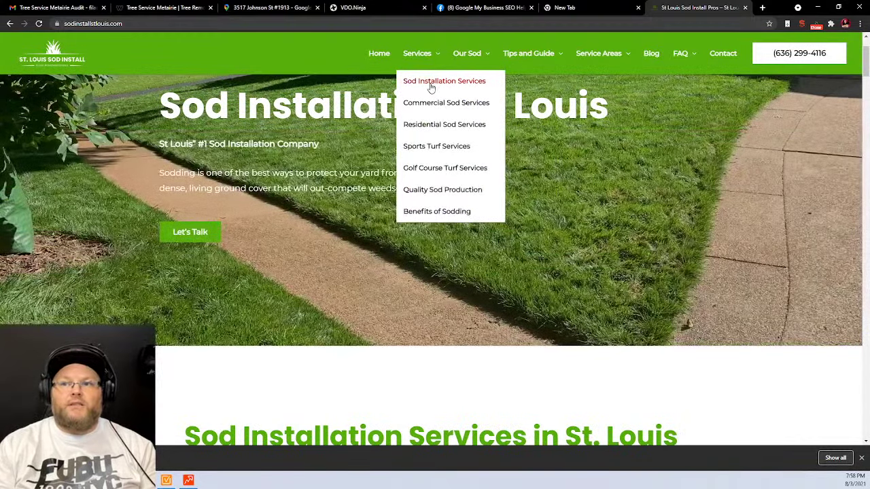
{"action": "left_click", "coordinate": [431, 84]}
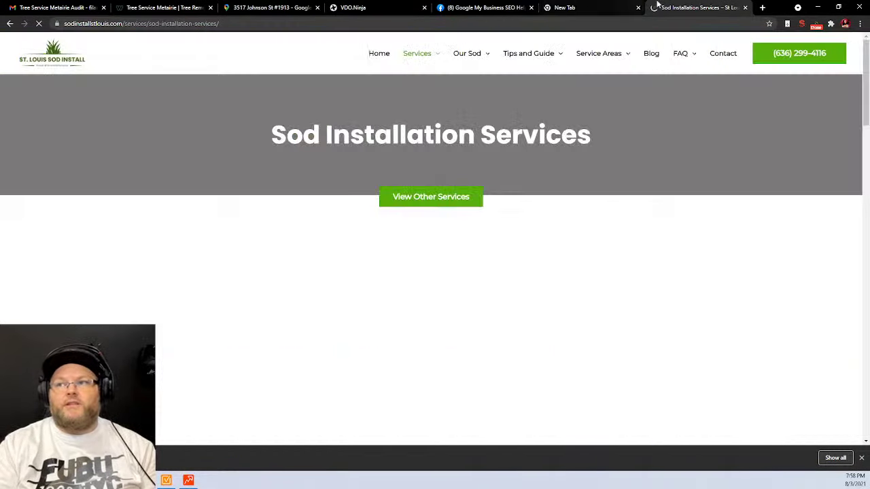
{"action": "scroll", "coordinate": [641, 154], "scroll_direction": "down", "scroll_amount": 4}
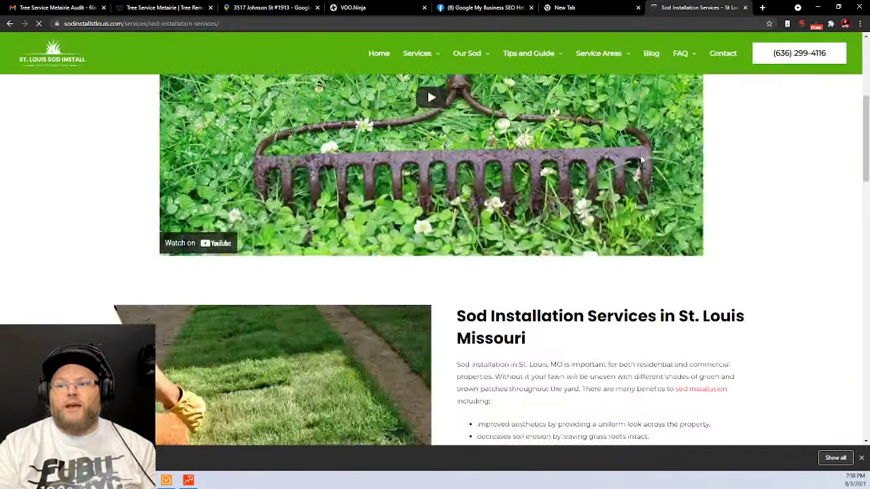
{"action": "scroll", "coordinate": [642, 160], "scroll_direction": "down", "scroll_amount": 6}
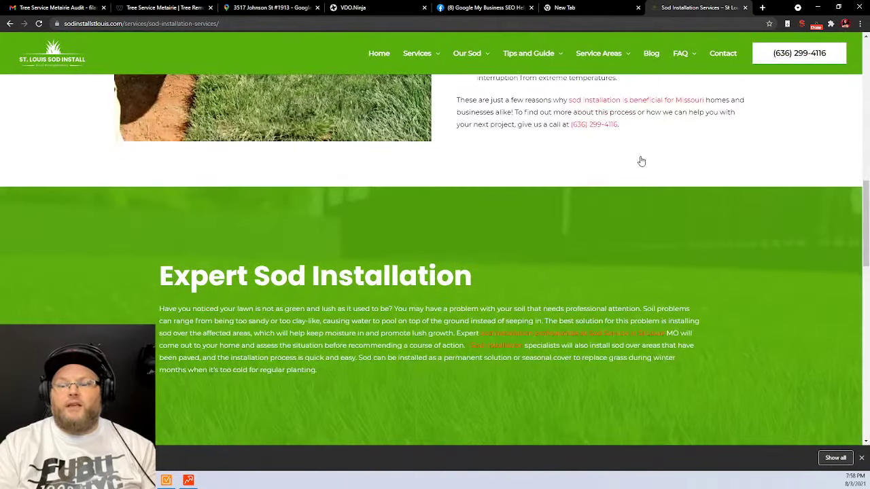
{"action": "scroll", "coordinate": [641, 160], "scroll_direction": "down", "scroll_amount": 3}
{"action": "scroll", "coordinate": [640, 161], "scroll_direction": "down", "scroll_amount": 6}
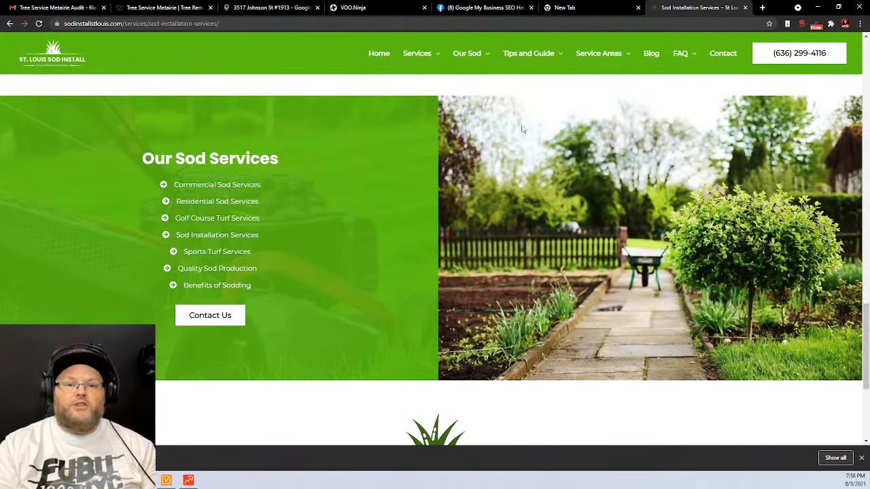
- Close the sod website and, in Rank Tracker, publish the Keyword Rankings and Visibility report using the Save to your hard drive profile
{"action": "left_click", "coordinate": [745, 7]}
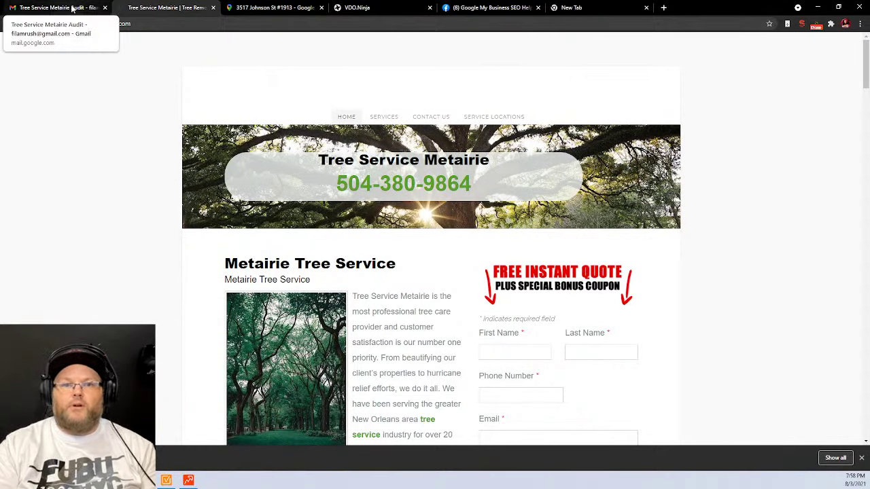
{"action": "left_click", "coordinate": [189, 481]}
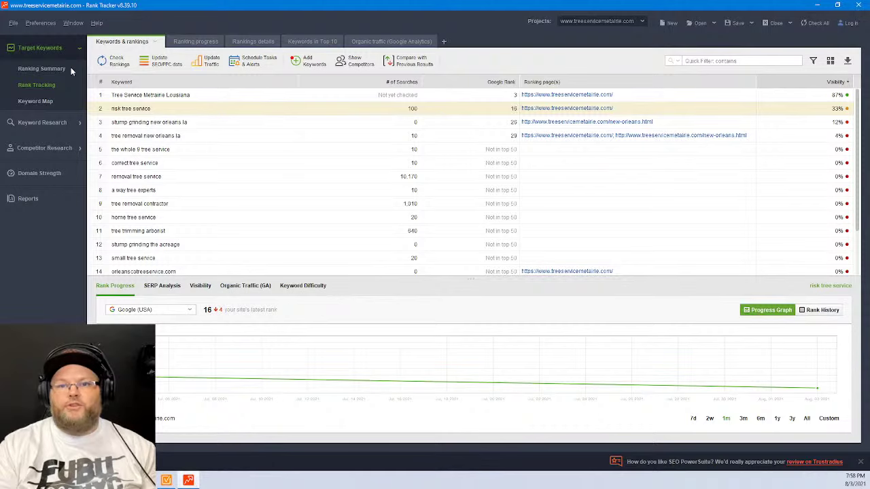
{"action": "left_click", "coordinate": [38, 199]}
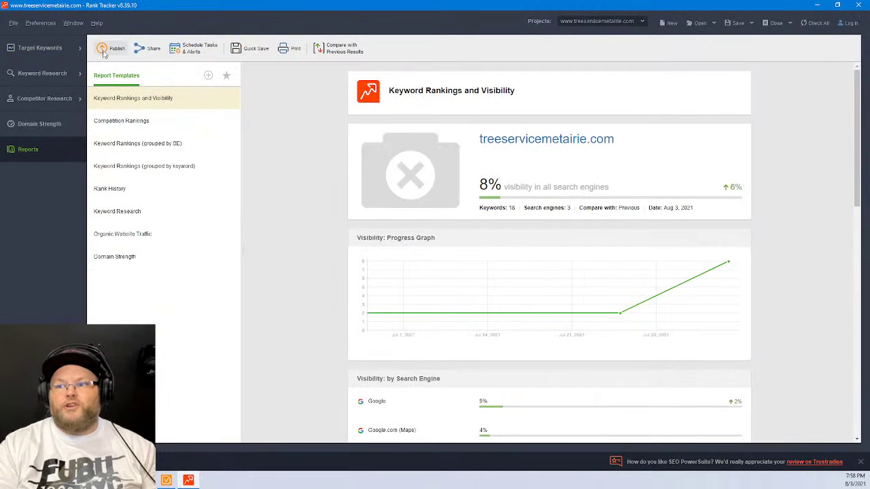
{"action": "left_click", "coordinate": [109, 48]}
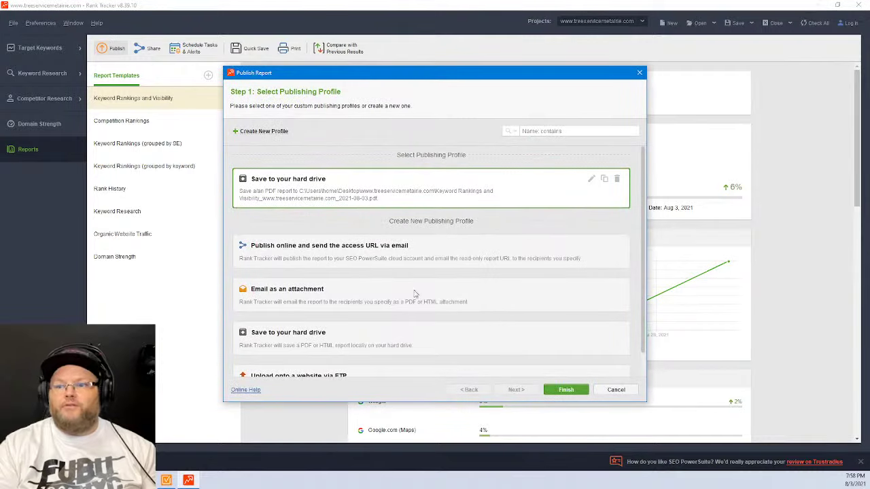
{"action": "left_click", "coordinate": [566, 389]}
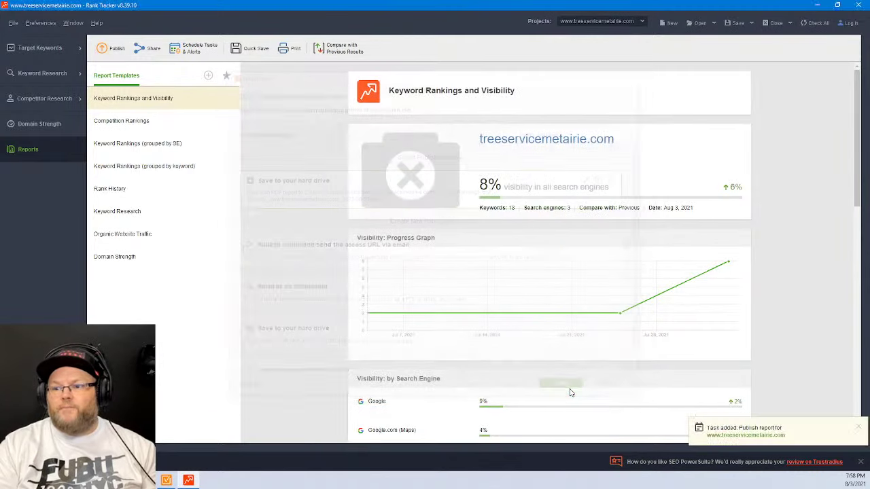
- Publish the Keyword Rankings and Visibility report to the hard drive a second time from Rank Tracker
{"action": "left_click", "coordinate": [236, 484]}
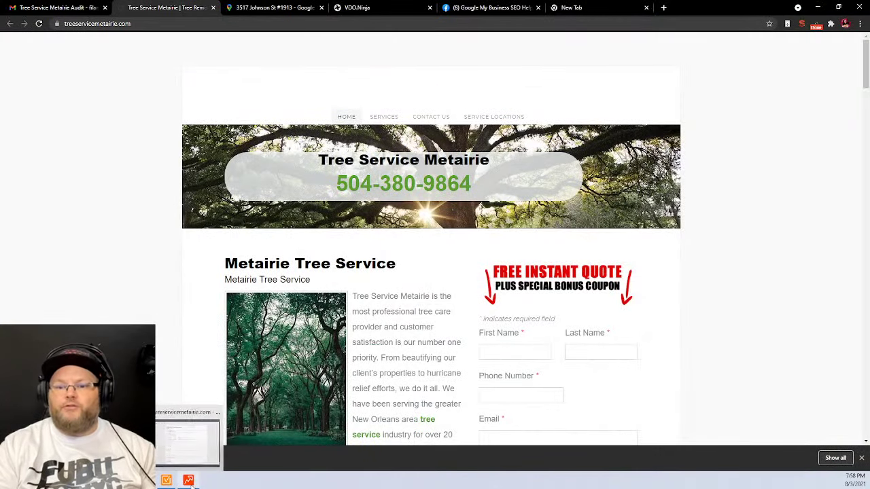
{"action": "left_click", "coordinate": [188, 481]}
{"action": "left_click", "coordinate": [112, 49]}
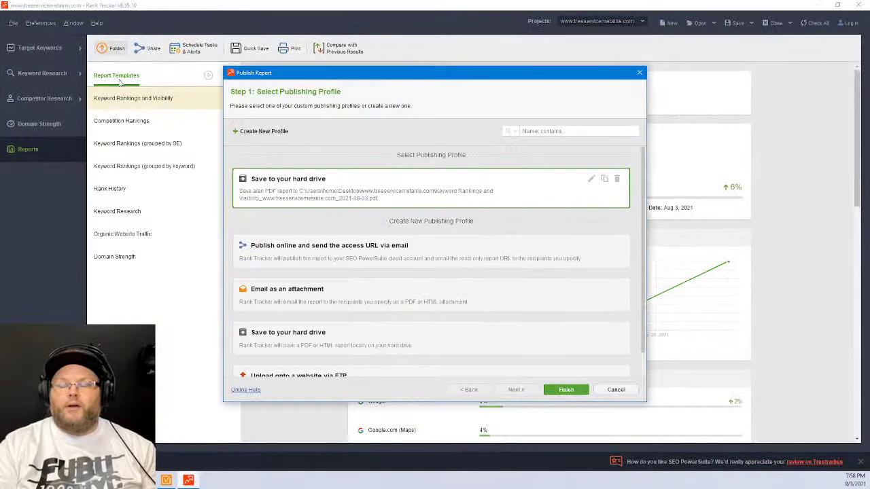
{"action": "left_click", "coordinate": [564, 389]}
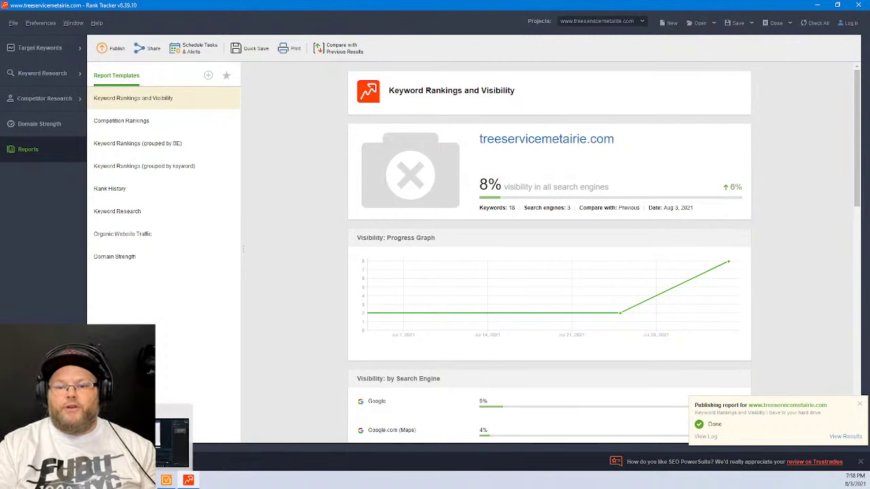
- Return to the browser and close the tree service homepage and its Google Maps location page
{"action": "left_click", "coordinate": [166, 480]}
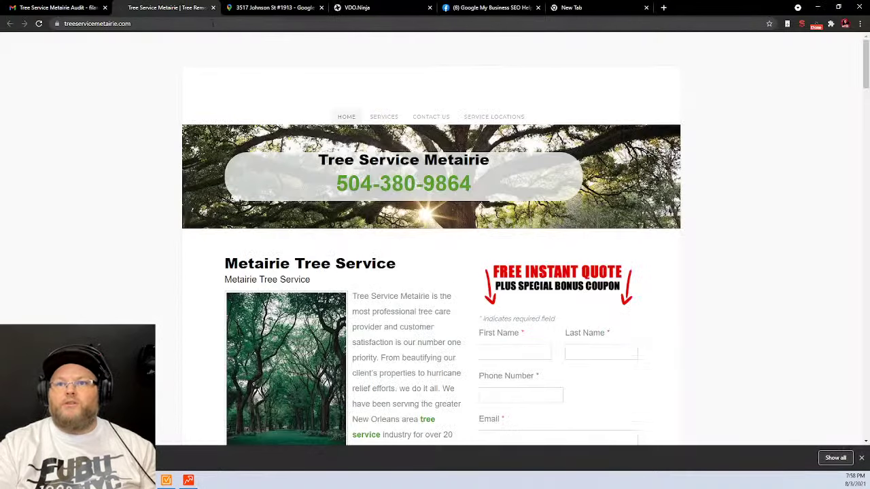
{"action": "left_click", "coordinate": [212, 8]}
{"action": "left_click", "coordinate": [213, 8]}
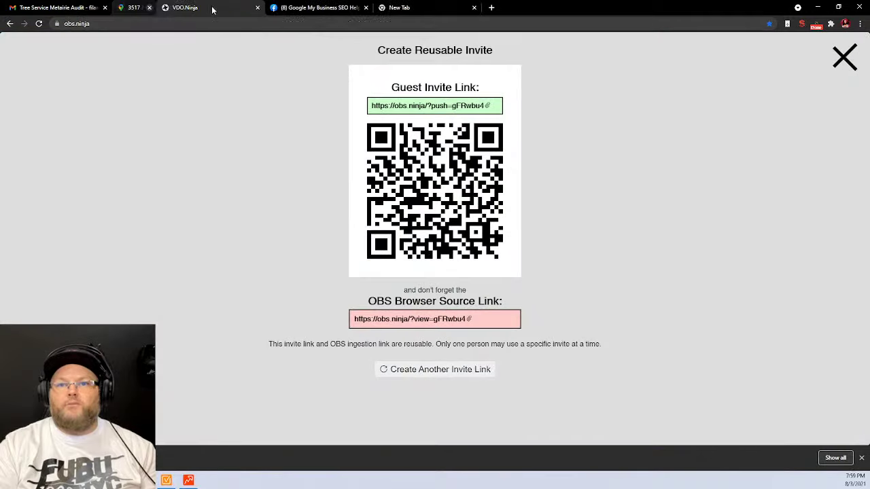
- In Gmail, open the Website Audit conversation from the questions-to-answer-this-week label and copy pediatricsofsugarland.com from its first message
{"action": "left_click", "coordinate": [66, 6]}
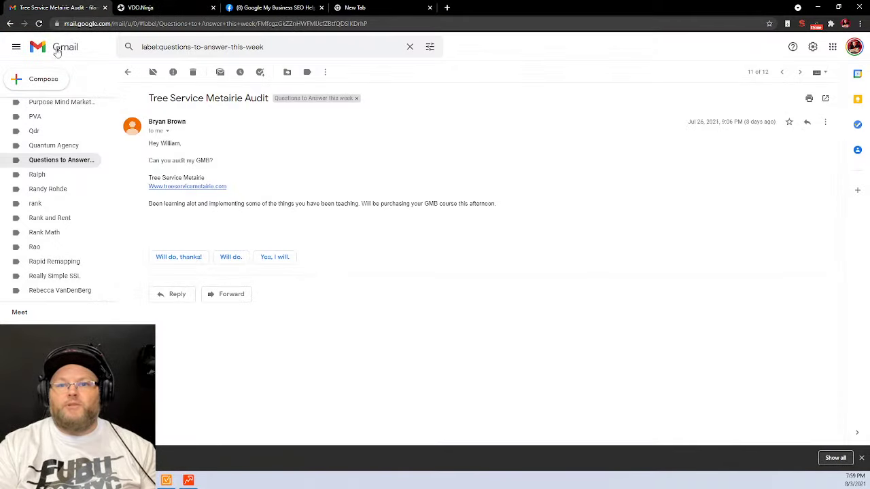
{"action": "left_click", "coordinate": [65, 160]}
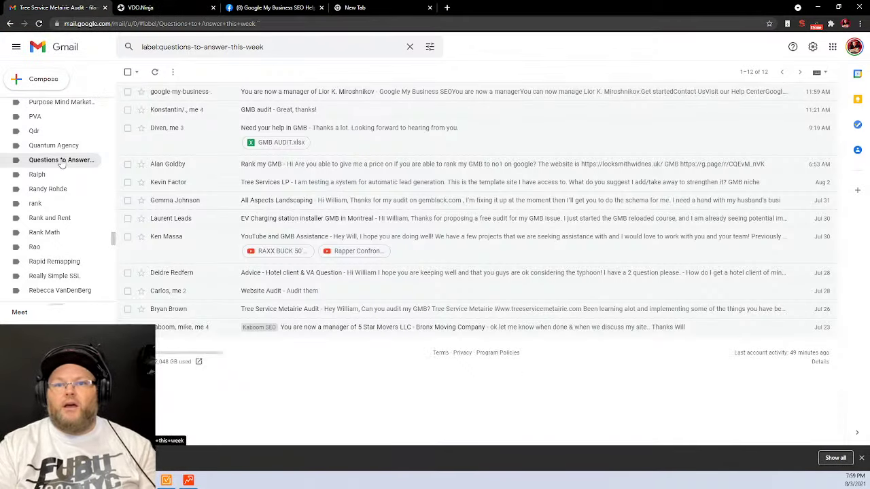
{"action": "left_click", "coordinate": [256, 292]}
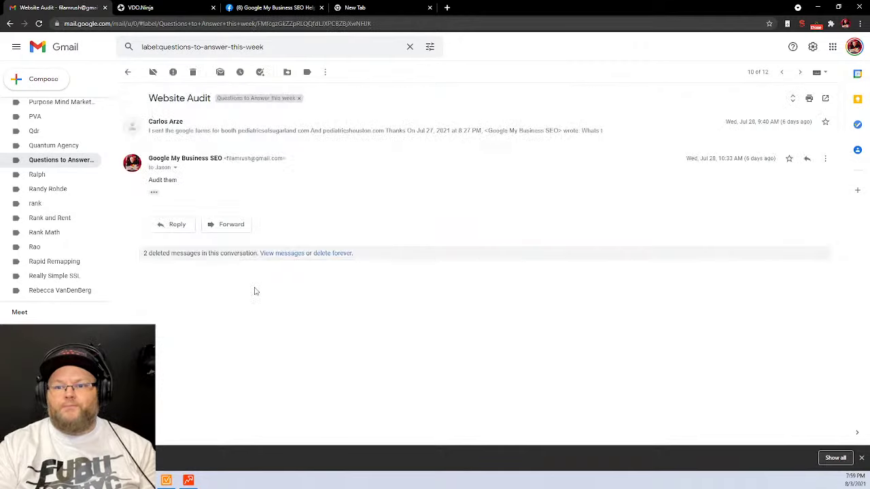
{"action": "left_click", "coordinate": [224, 139]}
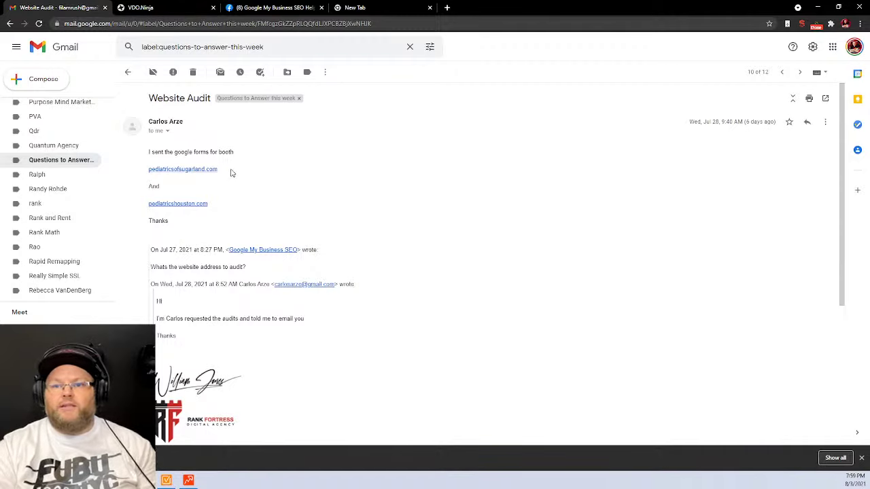
{"action": "left_click_drag", "start_coordinate": [231, 173], "coordinate": [156, 170]}
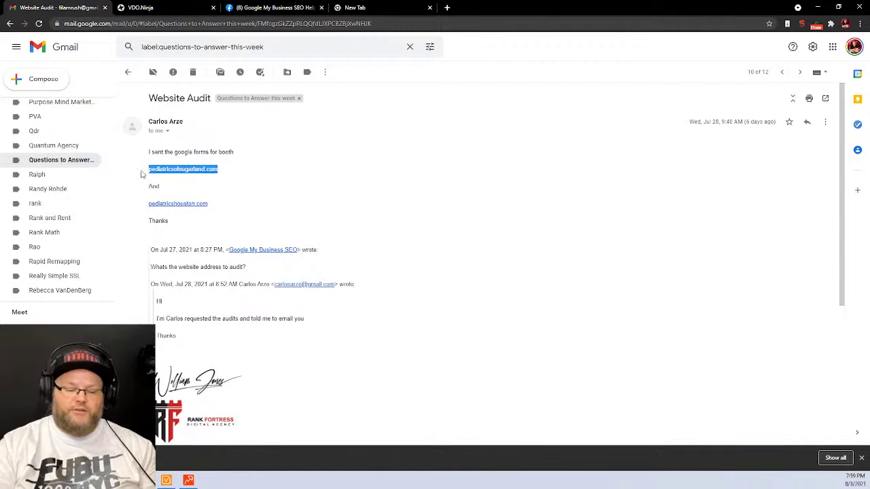
- Switch to WebSite Auditor, close the tree service project without saving, and create a new project for pediatricsofsugarland.com
{"action": "left_click", "coordinate": [188, 481]}
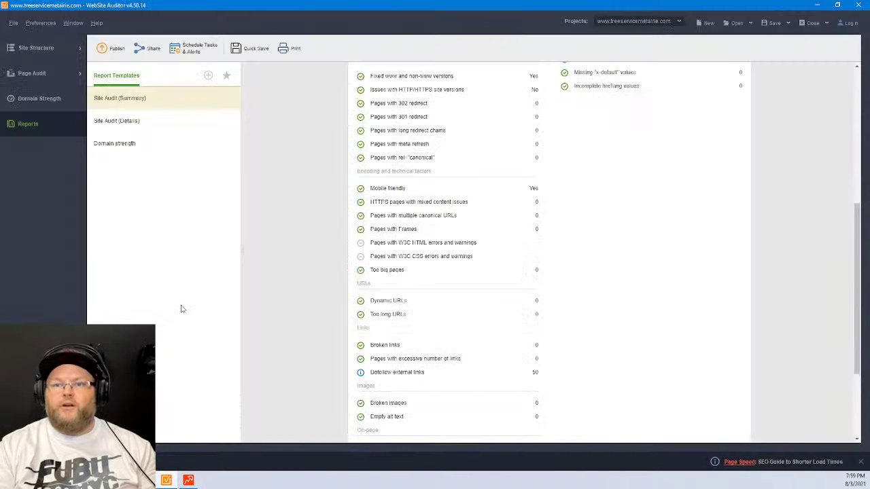
{"action": "left_click", "coordinate": [810, 23]}
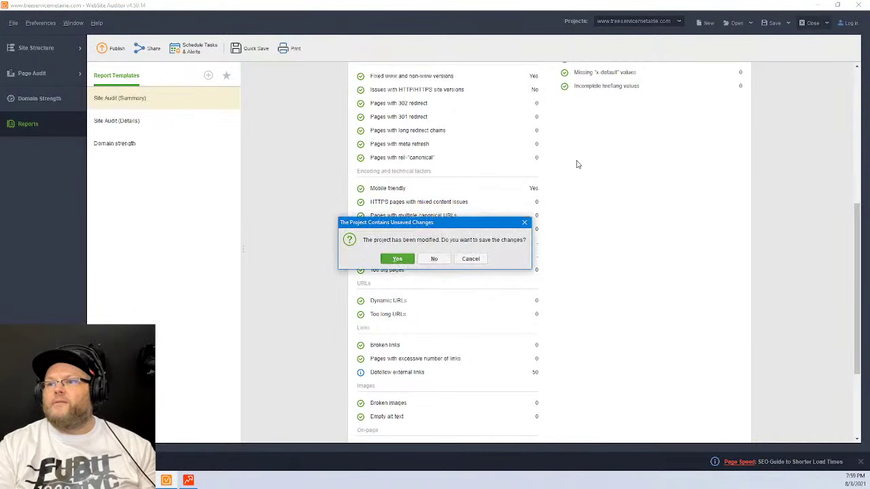
{"action": "left_click", "coordinate": [439, 259]}
{"action": "left_click", "coordinate": [361, 256]}
{"action": "type", "text": "pediatricsofsugarland.com"}
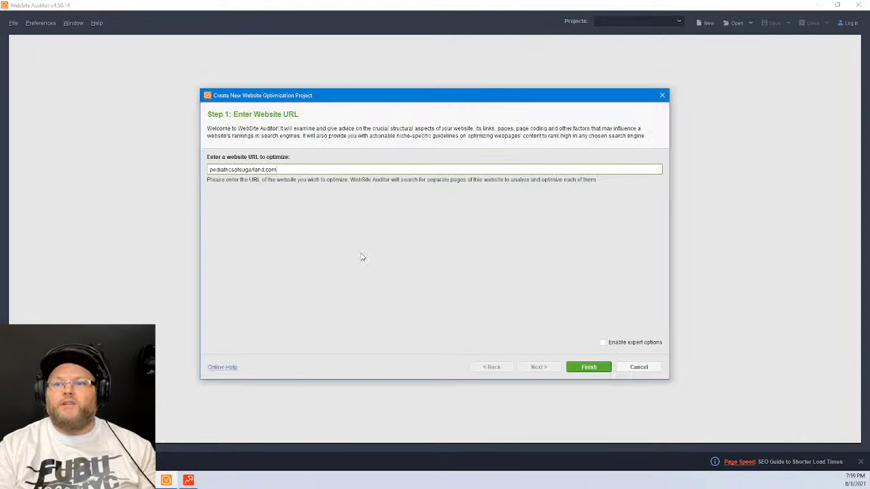
{"action": "left_click", "coordinate": [589, 367]}
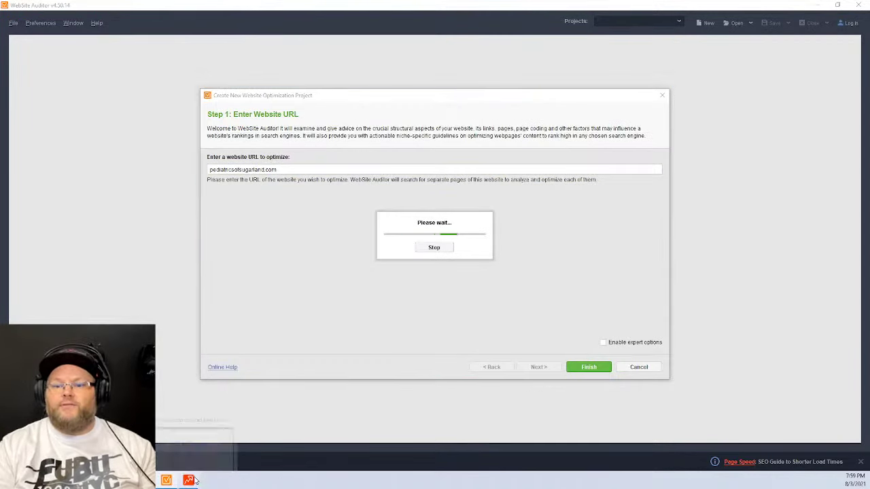
- In Rank Tracker, close the tree service project without saving and create a new rankings project for pediatricsofsugarland.com
{"action": "left_click", "coordinate": [199, 435]}
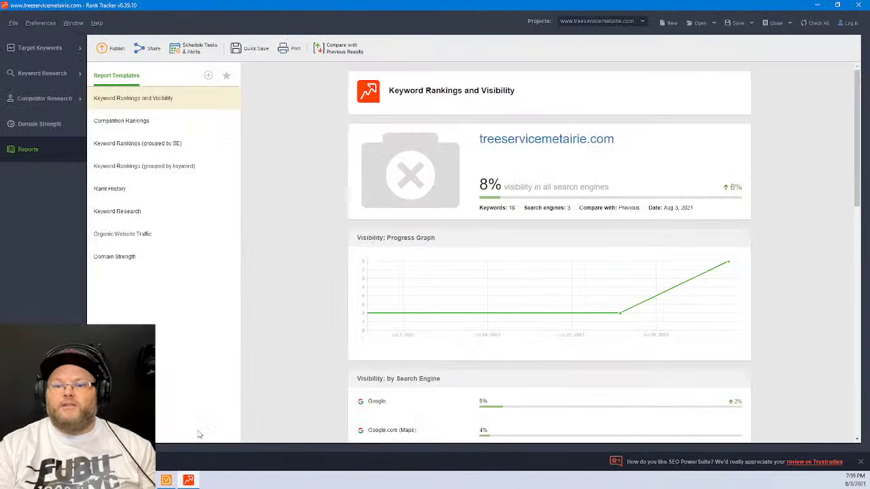
{"action": "left_click", "coordinate": [774, 22]}
{"action": "left_click", "coordinate": [438, 261]}
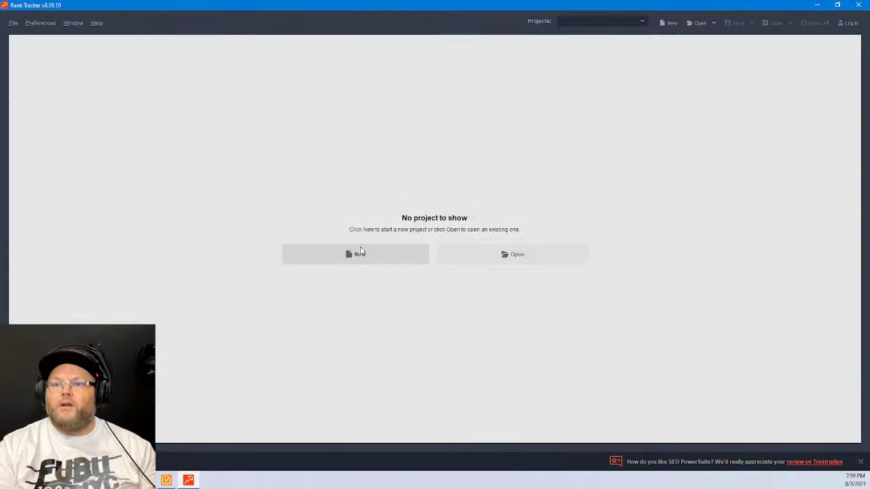
{"action": "left_click", "coordinate": [358, 258]}
{"action": "left_click", "coordinate": [319, 198]}
{"action": "type", "text": "pediatricsofsugarland.com"}
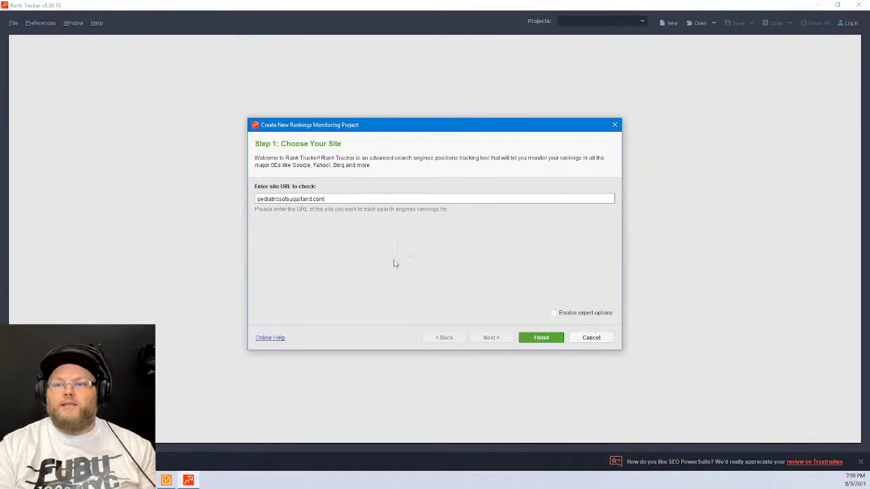
{"action": "left_click", "coordinate": [537, 340]}
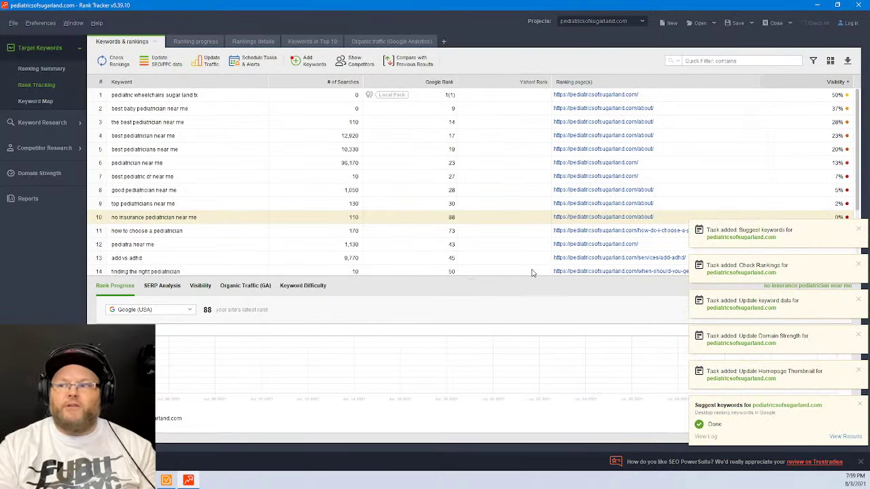
- Look through the project's keyword list, then replace Yahoo! with Google.com (Maps) and Google.com Mobile in the preferred search engines
{"action": "scroll", "coordinate": [843, 217], "scroll_direction": "down", "scroll_amount": 3}
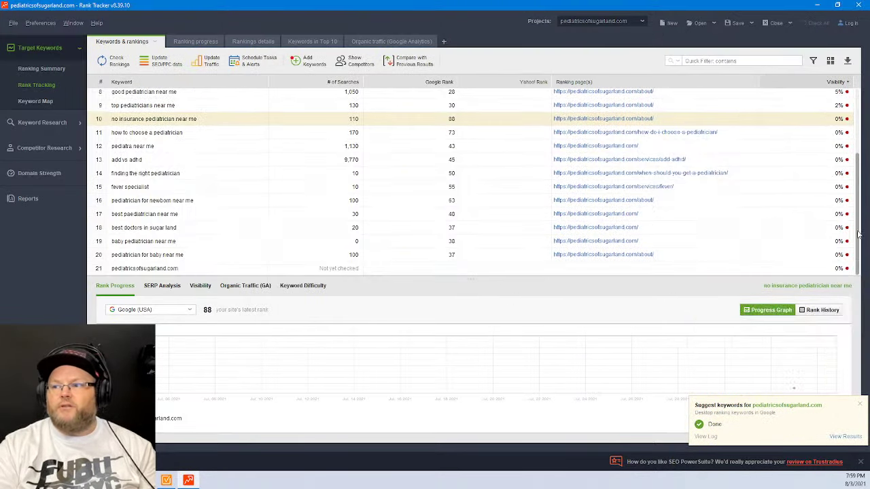
{"action": "left_click", "coordinate": [858, 407]}
{"action": "scroll", "coordinate": [560, 248], "scroll_direction": "up", "scroll_amount": 3}
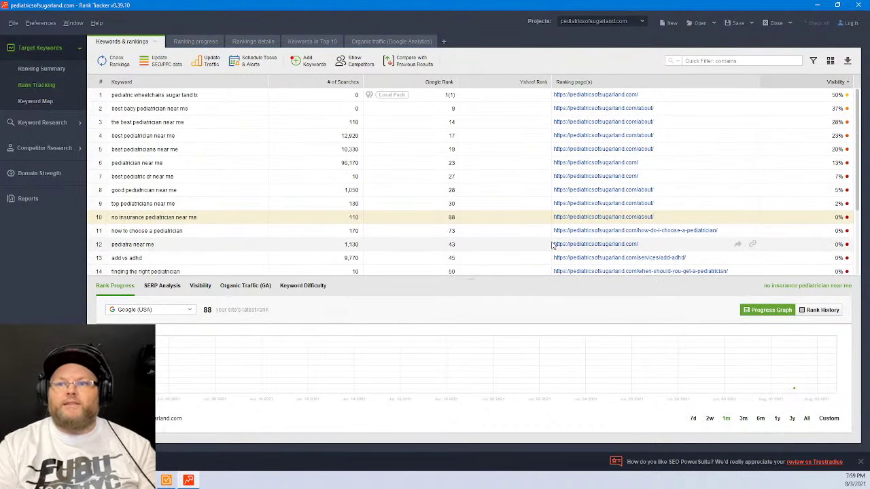
{"action": "left_click", "coordinate": [41, 23]}
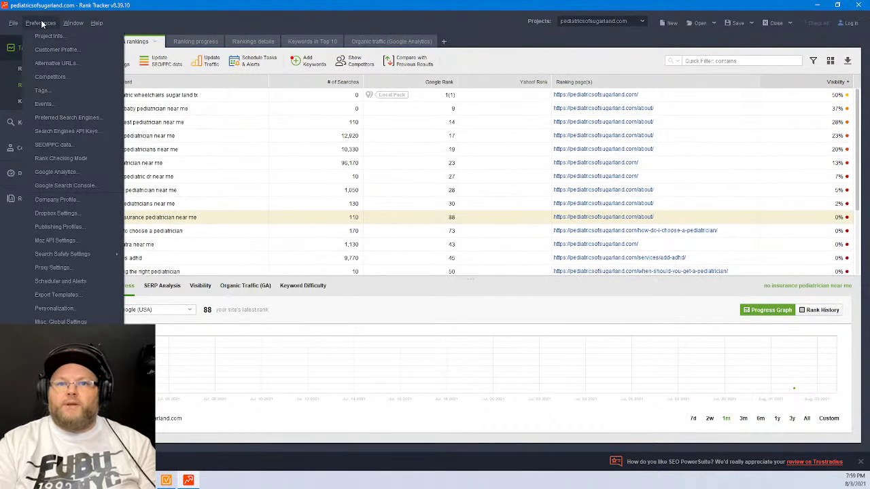
{"action": "left_click", "coordinate": [53, 118]}
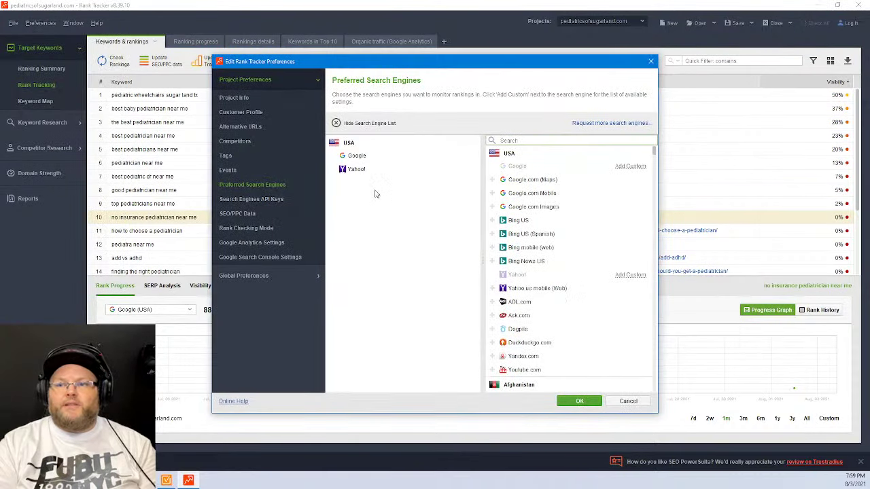
{"action": "left_click", "coordinate": [474, 170]}
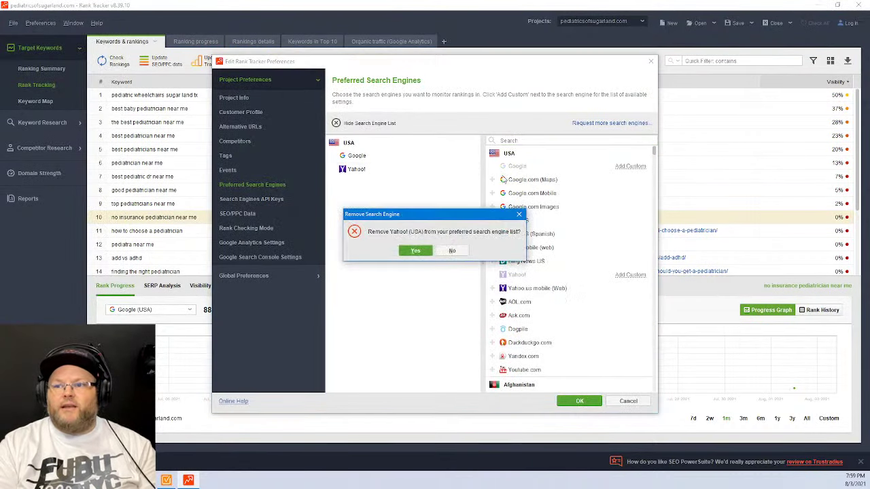
{"action": "left_click", "coordinate": [416, 250]}
{"action": "left_click", "coordinate": [492, 180]}
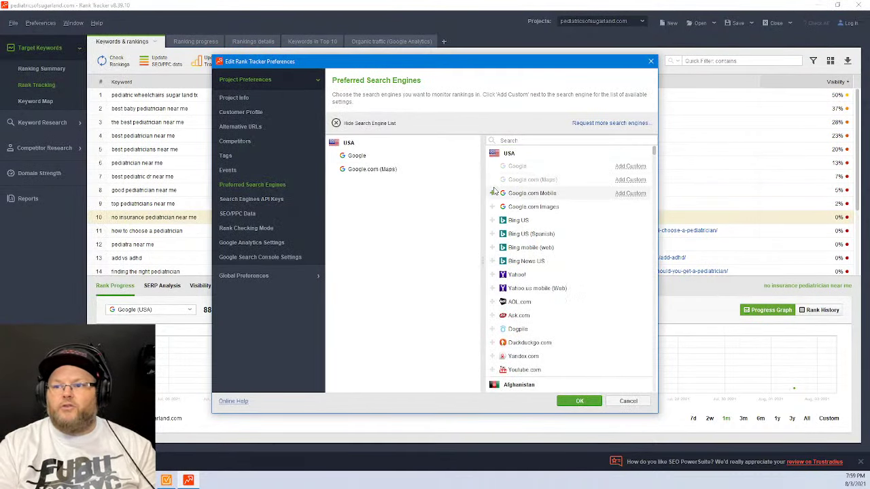
{"action": "left_click", "coordinate": [493, 194]}
{"action": "left_click", "coordinate": [578, 401]}
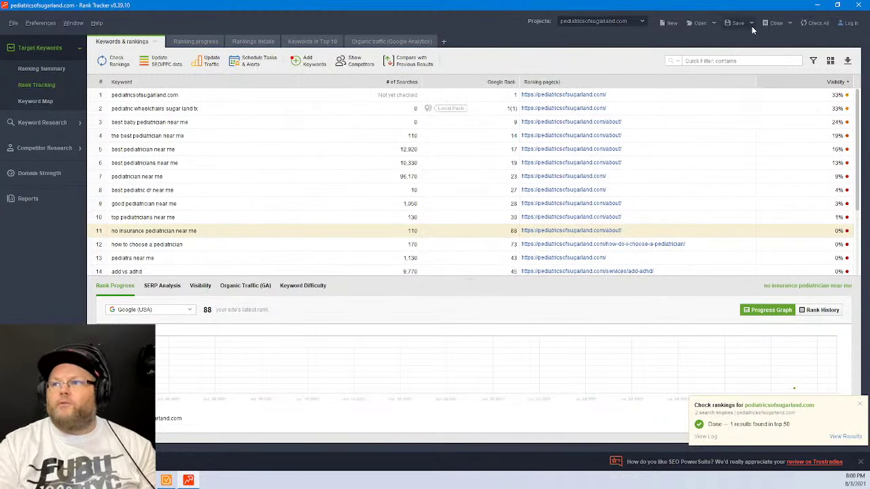
{"action": "left_click", "coordinate": [778, 24]}
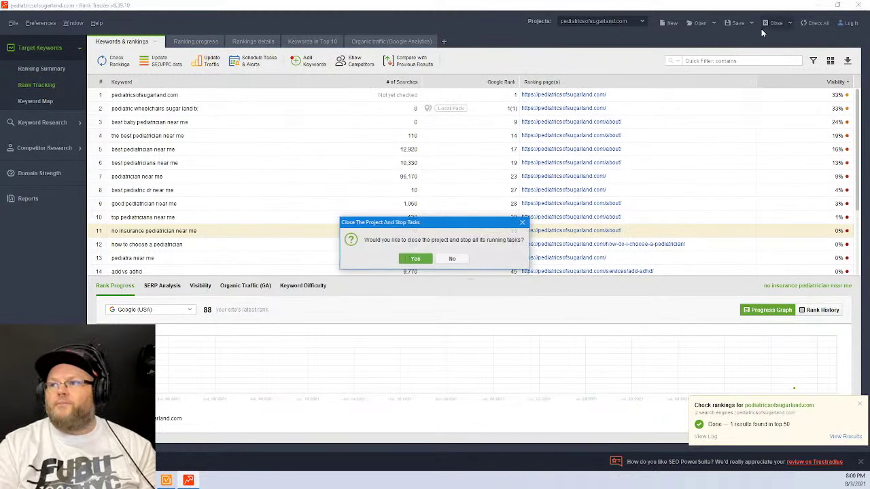
{"action": "left_click", "coordinate": [423, 260]}
{"action": "left_click", "coordinate": [452, 253]}
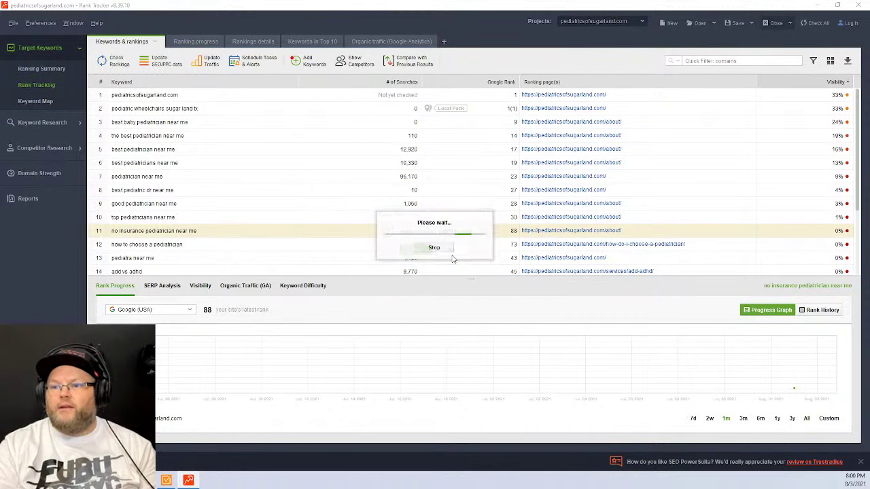
{"action": "left_click", "coordinate": [467, 259]}
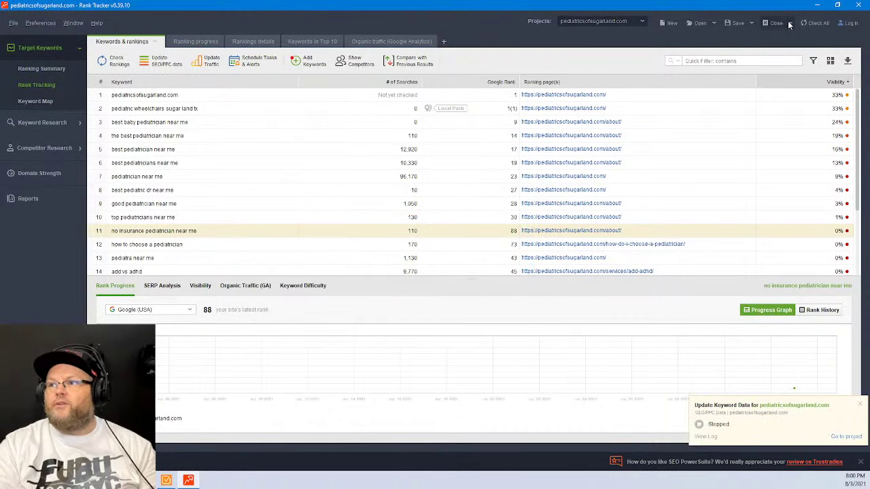
- Start a ranking check for all keywords in the pediatricsofsugarland.com project and return to the Website Audit email in Gmail
{"action": "left_click", "coordinate": [814, 22]}
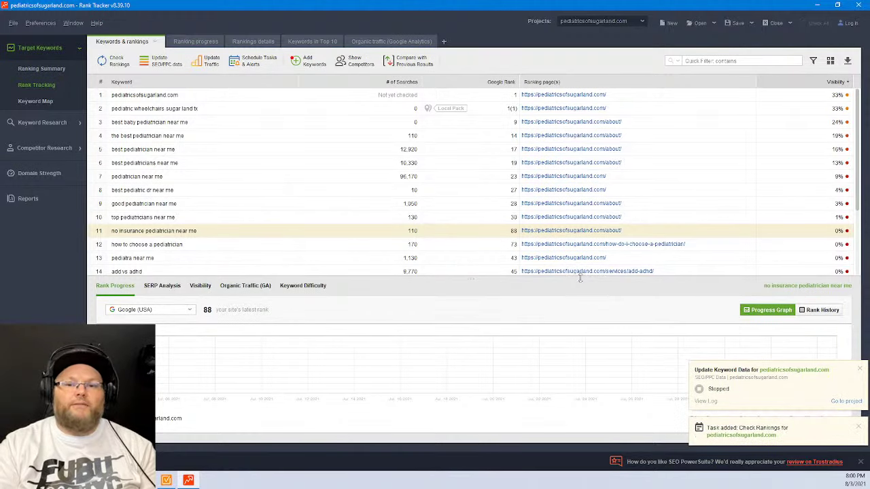
{"action": "key", "text": "alt+Tab"}
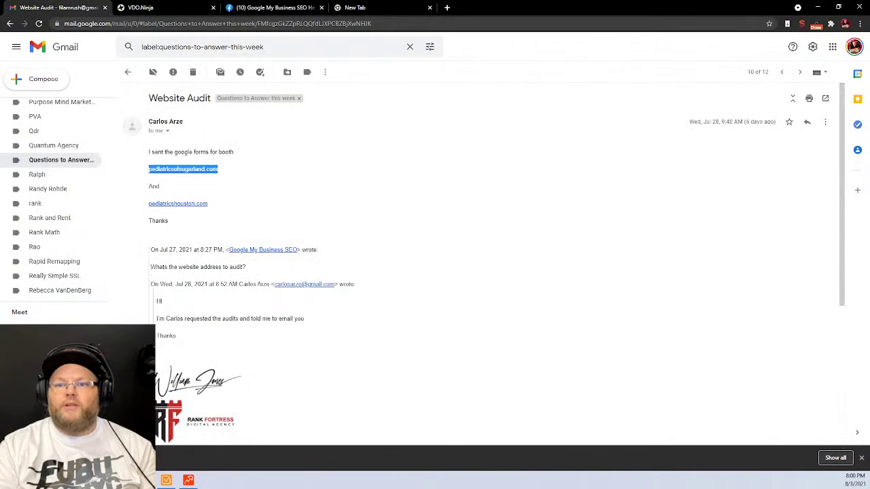
- Open pediatricsofsugarland.com from the Website Audit email and place its browser tab after the VDO.Ninja tab
{"action": "left_click", "coordinate": [172, 169]}
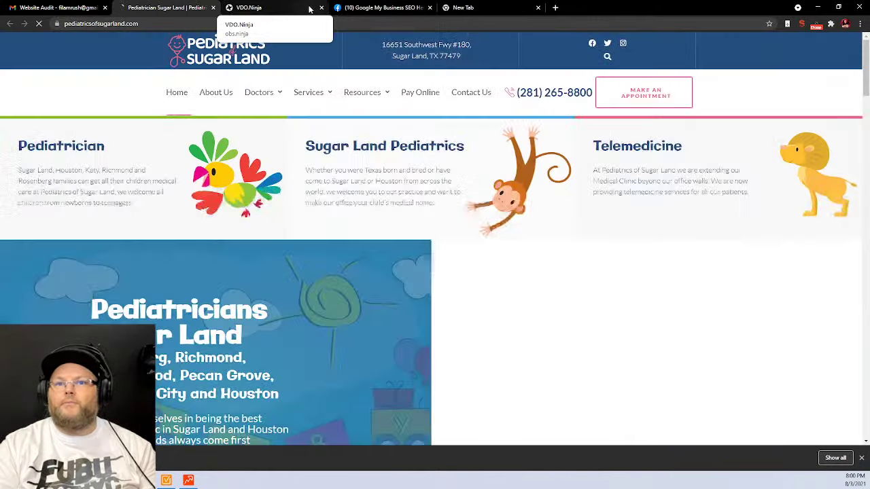
{"action": "left_click_drag", "start_coordinate": [308, 8], "coordinate": [198, 8]}
{"action": "left_click", "coordinate": [272, 7]}
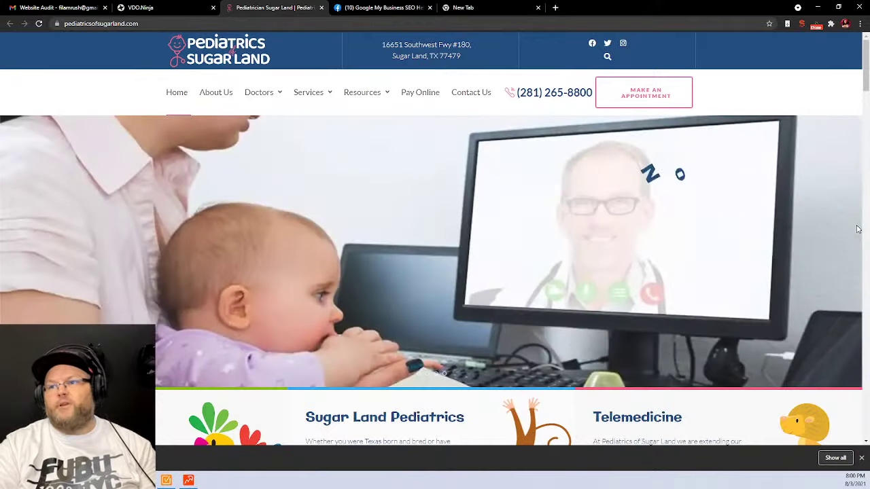
- Examine the upper part of the pediatrics homepage: header, navigation, contact call-outs, hero slider, and the Pediatrician, Sugar Land Pediatrics and Telemedicine sections
{"action": "scroll", "coordinate": [859, 229], "scroll_direction": "down", "scroll_amount": 3}
{"action": "scroll", "coordinate": [859, 229], "scroll_direction": "up", "scroll_amount": 3}
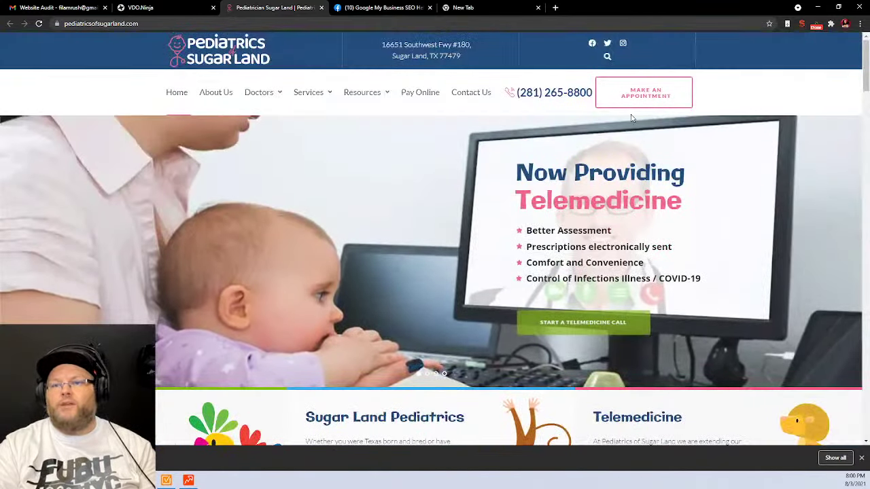
{"action": "mouse_move", "coordinate": [297, 93]}
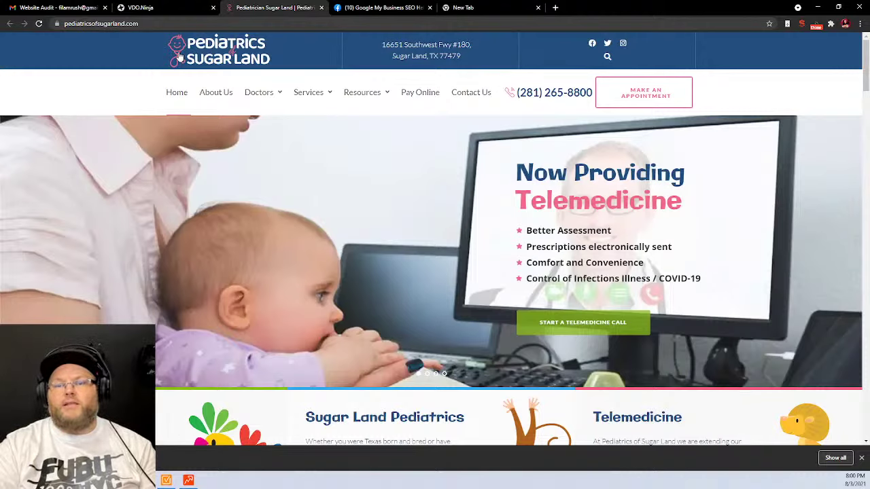
{"action": "scroll", "coordinate": [414, 72], "scroll_direction": "down", "scroll_amount": 4}
{"action": "scroll", "coordinate": [386, 73], "scroll_direction": "up", "scroll_amount": 4}
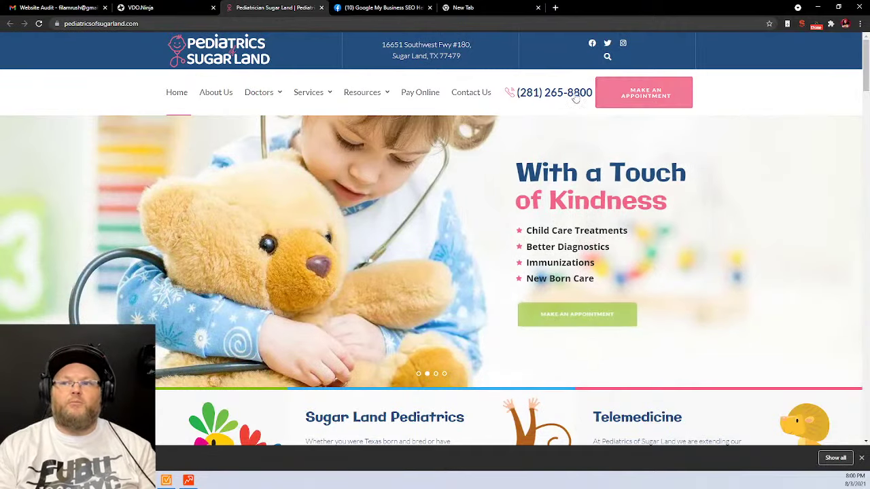
{"action": "scroll", "coordinate": [800, 243], "scroll_direction": "down", "scroll_amount": 4}
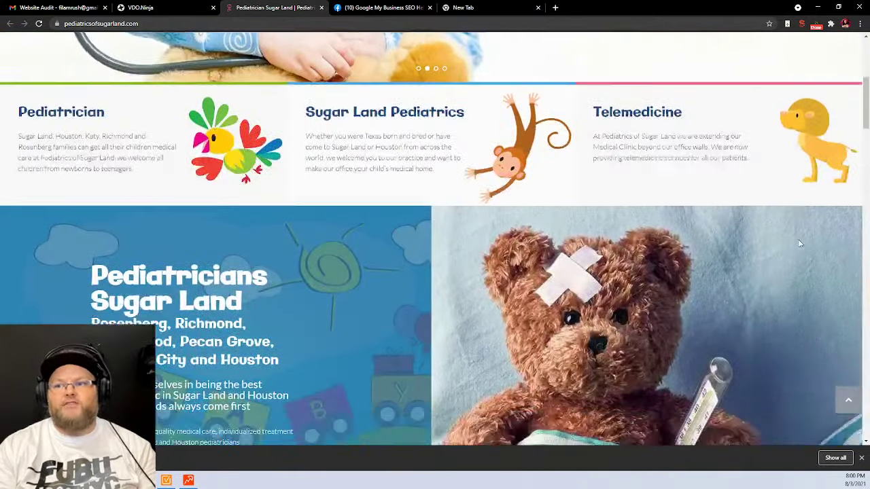
{"action": "scroll", "coordinate": [797, 241], "scroll_direction": "up", "scroll_amount": 6}
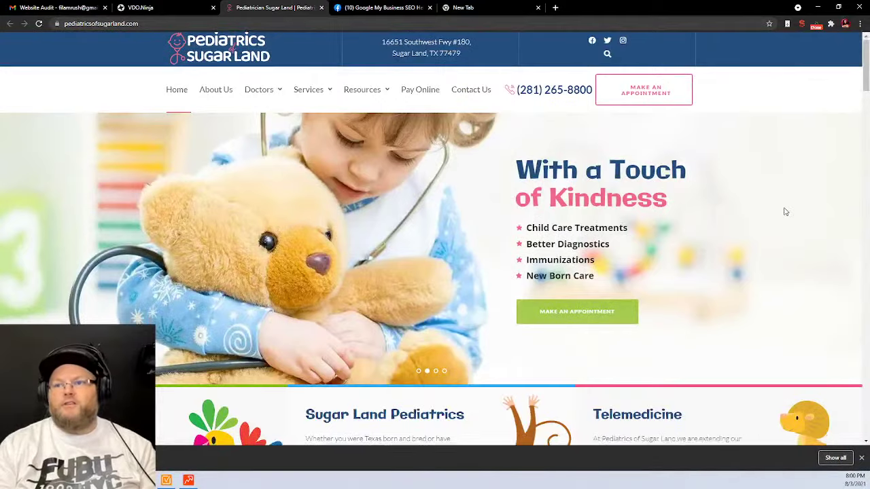
{"action": "scroll", "coordinate": [786, 212], "scroll_direction": "down", "scroll_amount": 10}
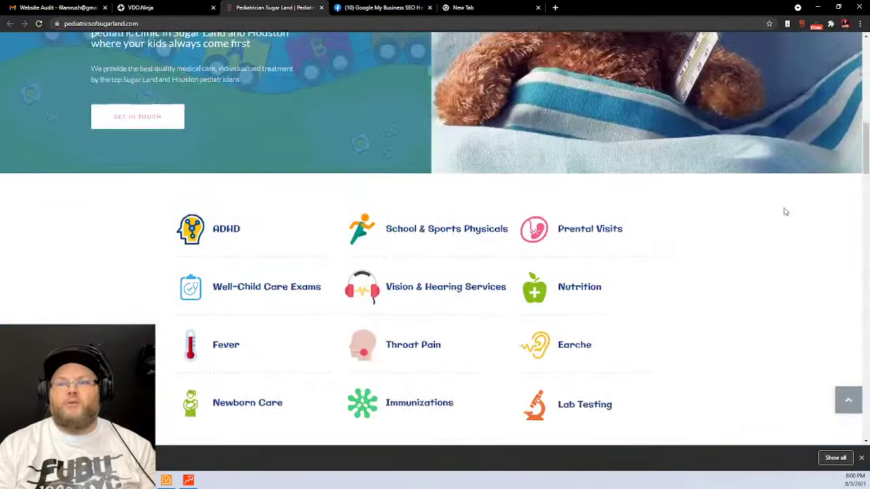
{"action": "scroll", "coordinate": [333, 117], "scroll_direction": "up", "scroll_amount": 3}
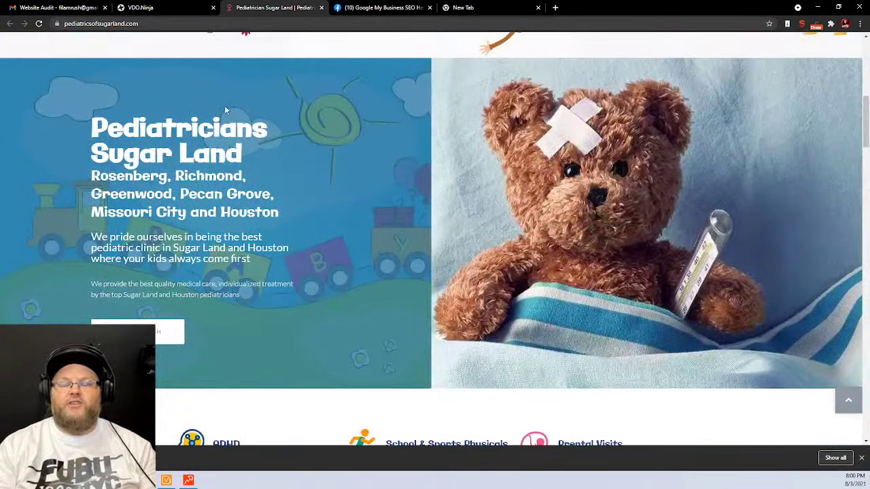
{"action": "scroll", "coordinate": [226, 110], "scroll_direction": "up", "scroll_amount": 3}
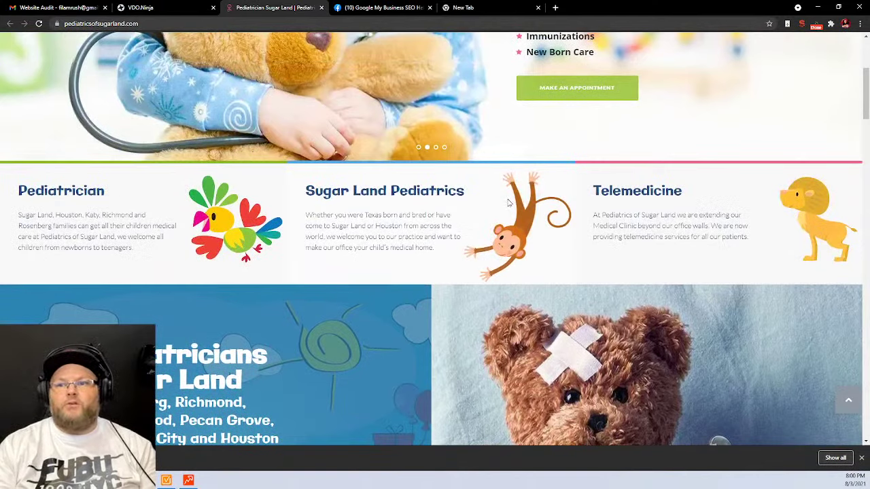
{"action": "scroll", "coordinate": [378, 267], "scroll_direction": "up", "scroll_amount": 3}
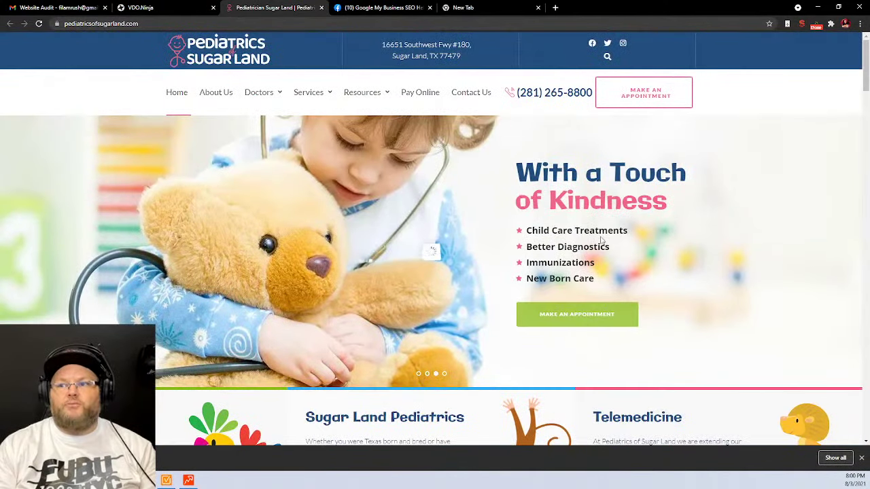
{"action": "scroll", "coordinate": [530, 330], "scroll_direction": "down", "scroll_amount": 4}
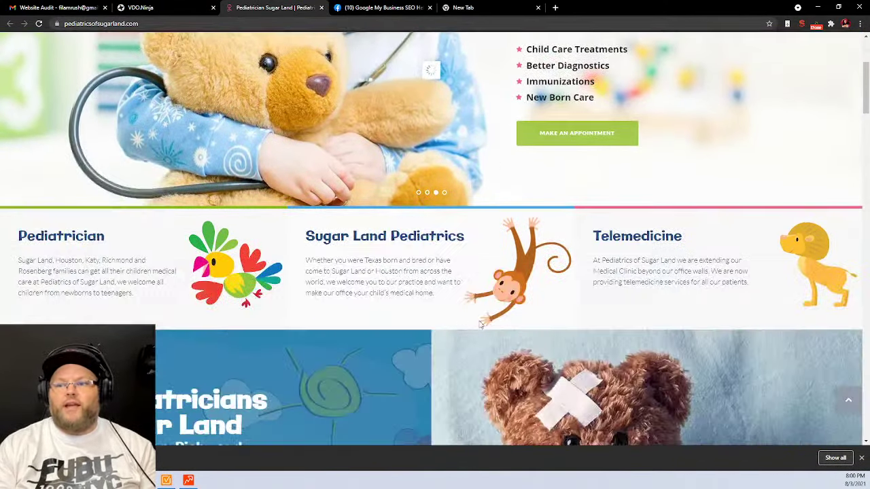
{"action": "scroll", "coordinate": [466, 357], "scroll_direction": "up", "scroll_amount": 4}
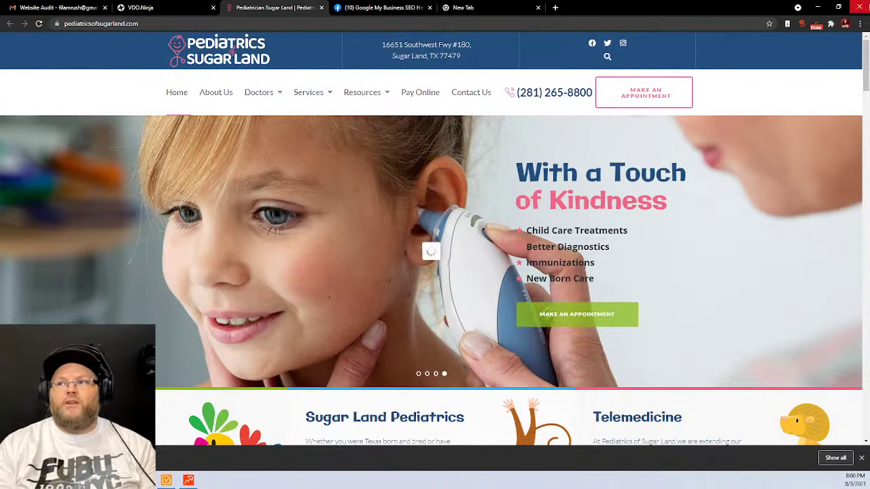
- Inspect the homepage's SEO summary and heading structure with the SEO extension, and highlight the H1 "Pediatricians Sugar Land" on the page
{"action": "left_click", "coordinate": [802, 25]}
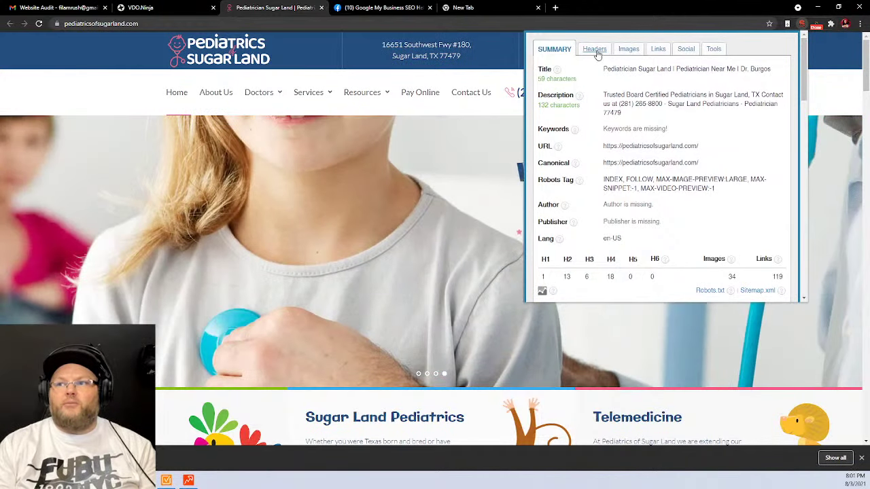
{"action": "left_click", "coordinate": [595, 50]}
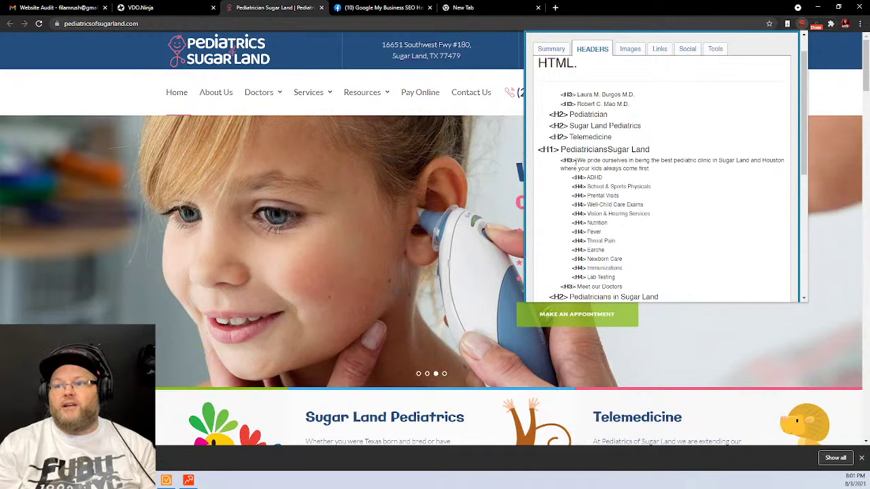
{"action": "scroll", "coordinate": [198, 331], "scroll_direction": "down", "scroll_amount": 4}
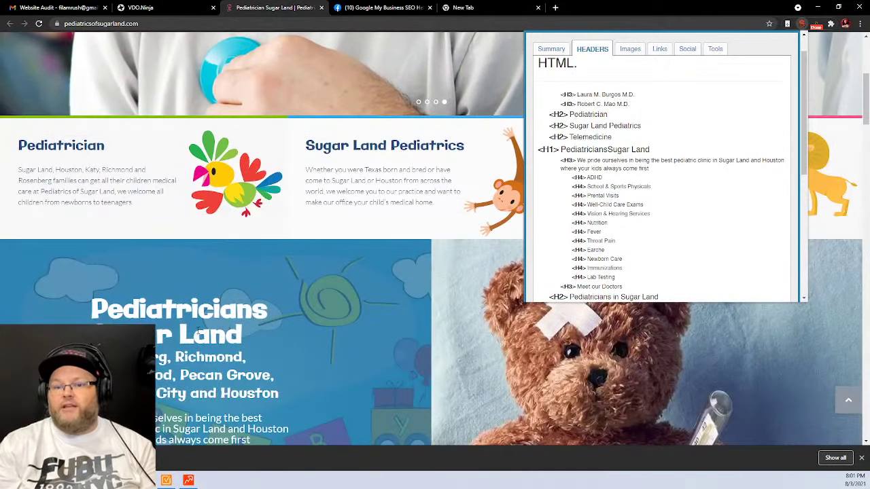
{"action": "left_click_drag", "start_coordinate": [272, 311], "coordinate": [81, 313]}
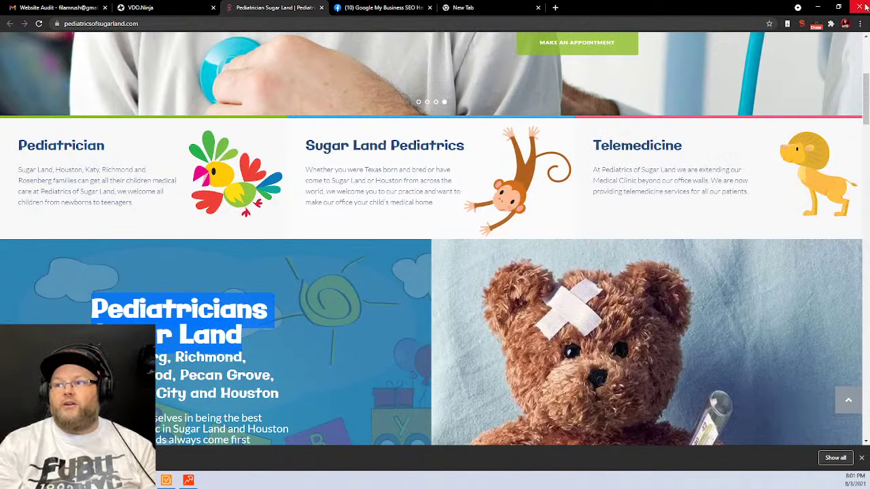
- Review the full homepage from the services and doctors sections through the appointment, patient portal and news blocks to the footer, and return to its start
{"action": "scroll", "coordinate": [570, 266], "scroll_direction": "up", "scroll_amount": 4}
{"action": "scroll", "coordinate": [570, 266], "scroll_direction": "down", "scroll_amount": 10}
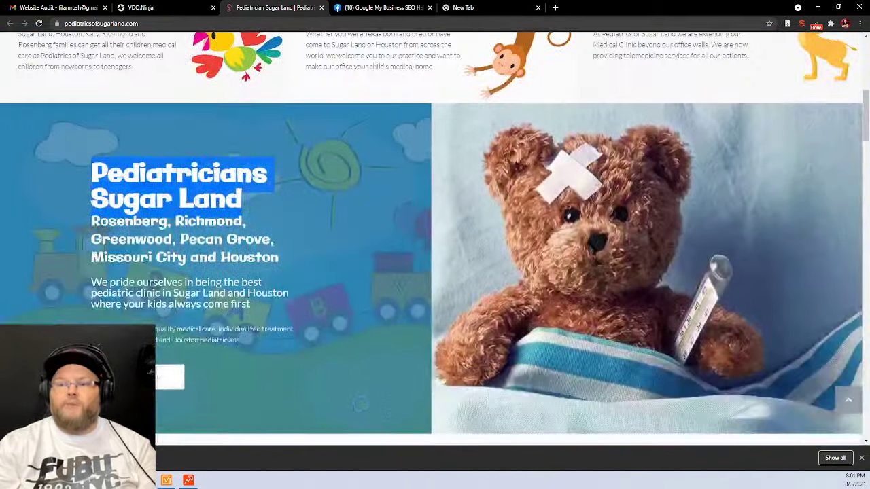
{"action": "scroll", "coordinate": [556, 288], "scroll_direction": "down", "scroll_amount": 8}
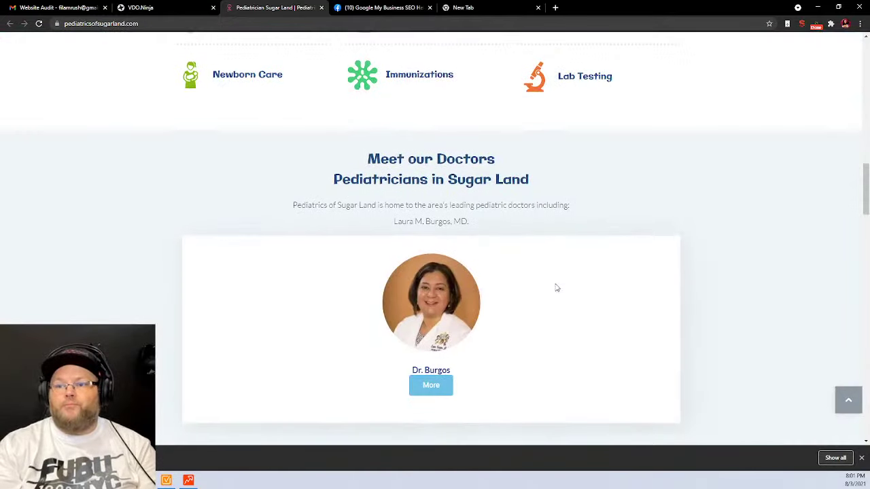
{"action": "scroll", "coordinate": [556, 289], "scroll_direction": "down", "scroll_amount": 10}
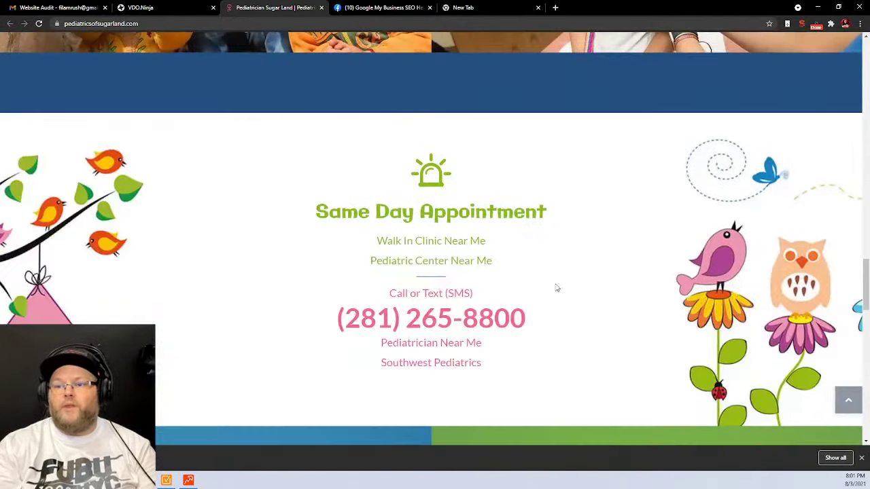
{"action": "scroll", "coordinate": [556, 289], "scroll_direction": "down", "scroll_amount": 10}
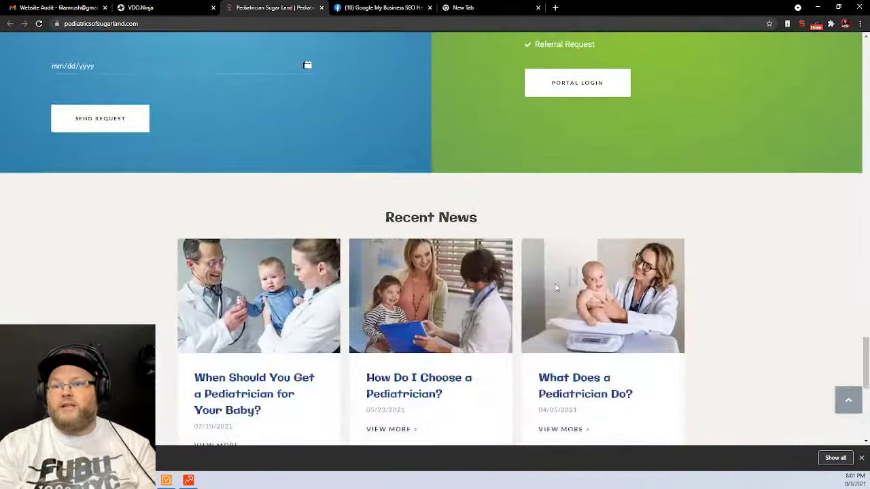
{"action": "scroll", "coordinate": [555, 287], "scroll_direction": "up", "scroll_amount": 6}
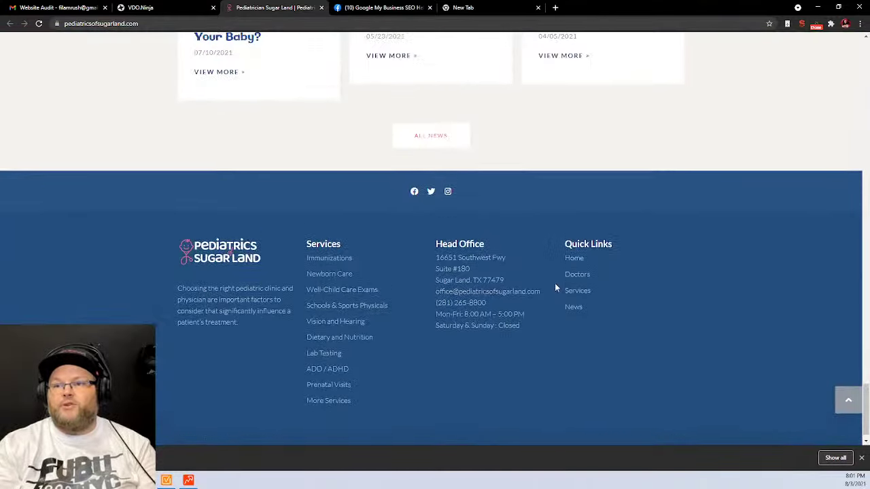
{"action": "scroll", "coordinate": [555, 287], "scroll_direction": "down", "scroll_amount": 4}
{"action": "scroll", "coordinate": [555, 287], "scroll_direction": "up", "scroll_amount": 10}
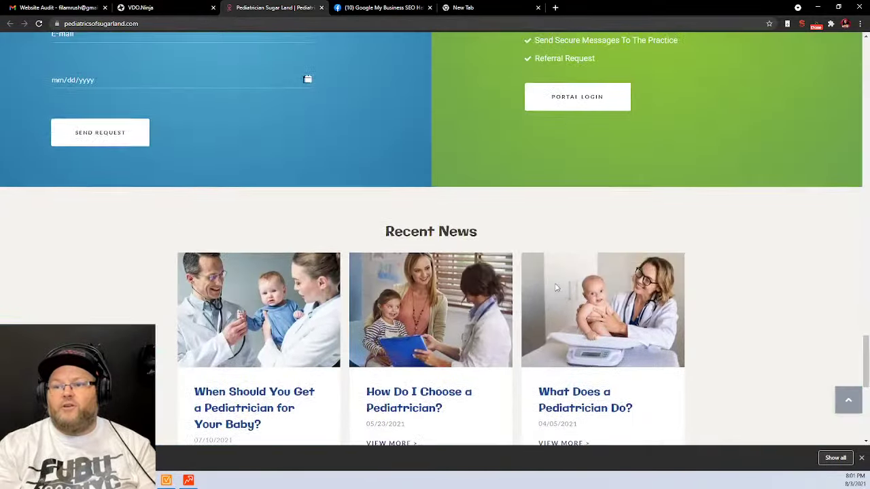
{"action": "scroll", "coordinate": [556, 288], "scroll_direction": "up", "scroll_amount": 12}
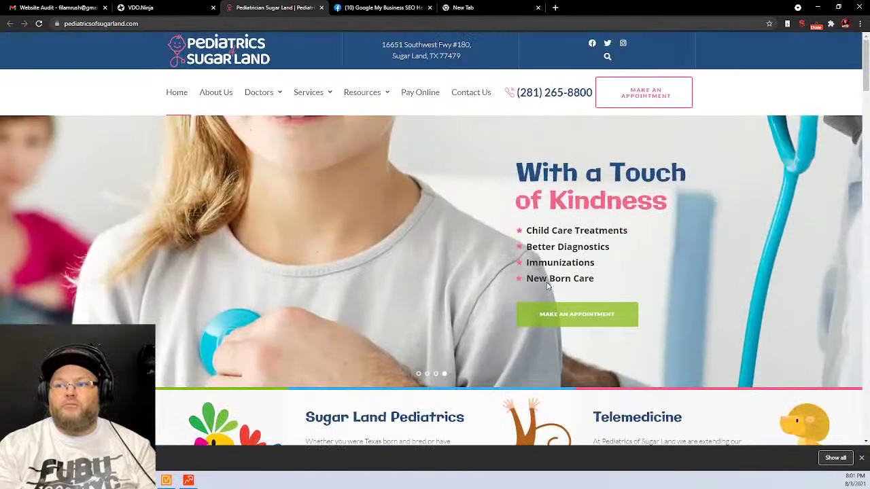
{"action": "scroll", "coordinate": [547, 283], "scroll_direction": "down", "scroll_amount": 8}
{"action": "scroll", "coordinate": [548, 286], "scroll_direction": "down", "scroll_amount": 10}
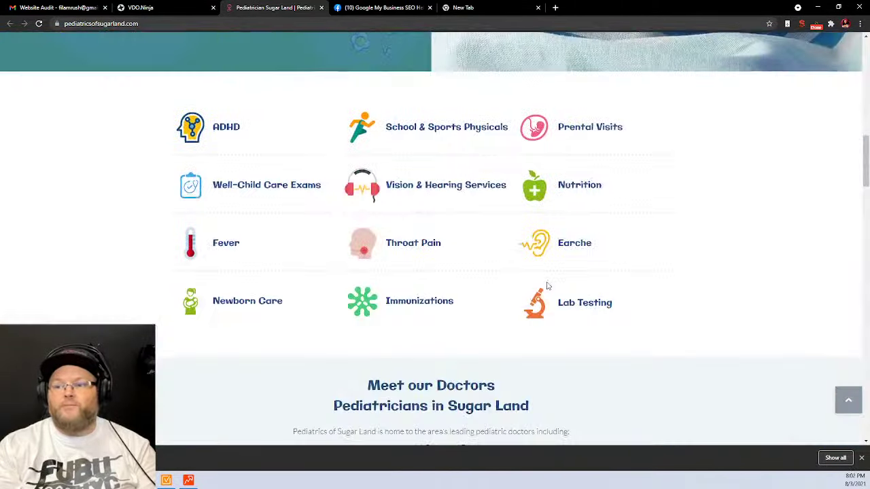
{"action": "scroll", "coordinate": [548, 286], "scroll_direction": "down", "scroll_amount": 5}
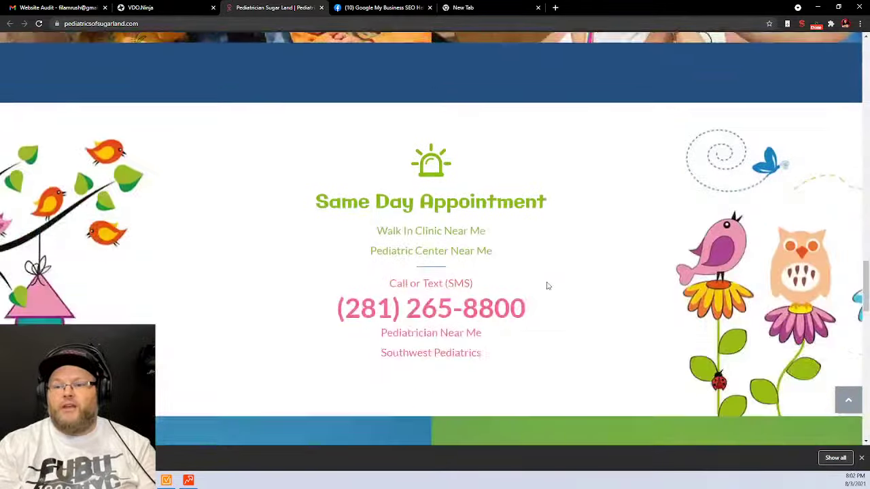
{"action": "scroll", "coordinate": [534, 237], "scroll_direction": "down", "scroll_amount": 7}
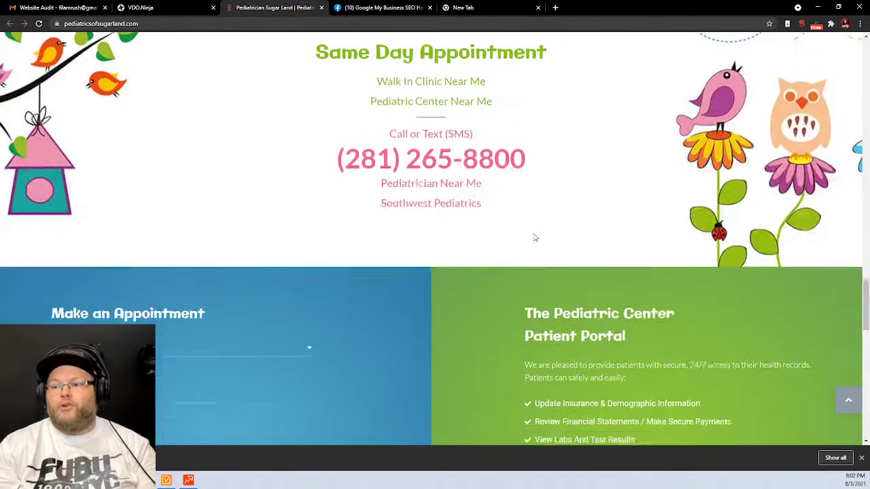
{"action": "scroll", "coordinate": [534, 237], "scroll_direction": "down", "scroll_amount": 5}
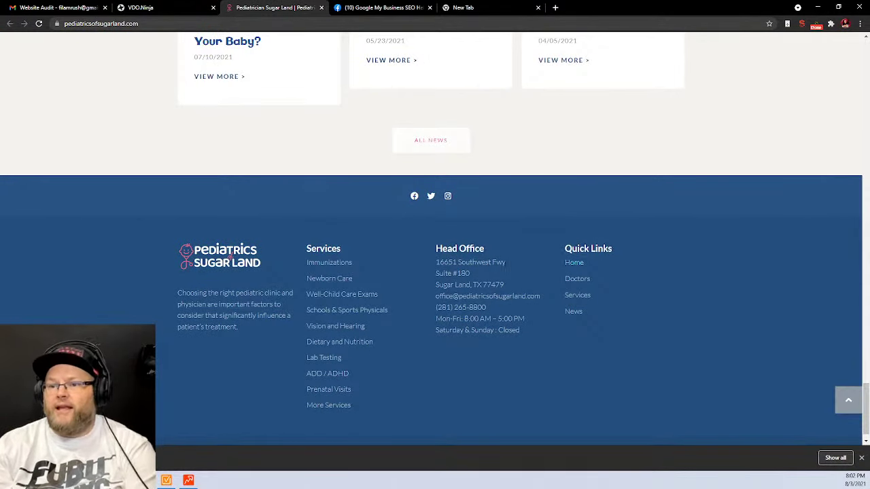
{"action": "left_click", "coordinate": [868, 56]}
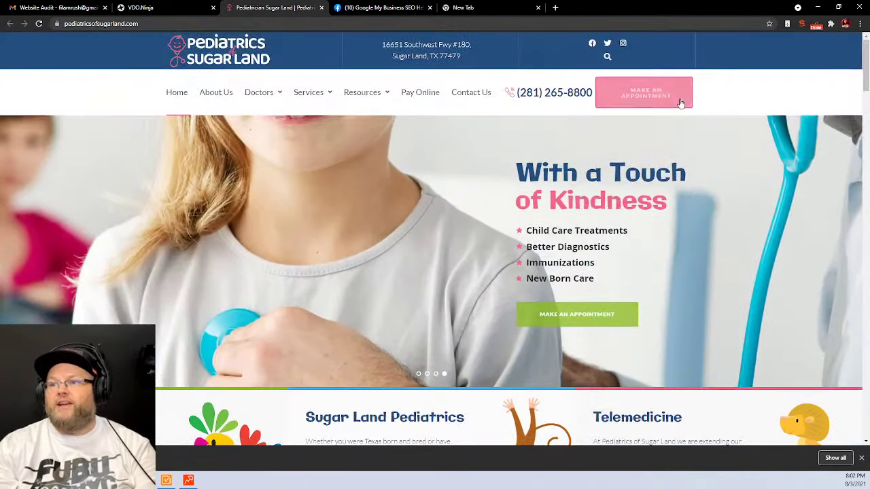
- Review the Contact Us page and open the Pediatrics of Sugar Land listing in Google Maps from its embedded map
{"action": "left_click", "coordinate": [480, 93]}
{"action": "scroll", "coordinate": [530, 197], "scroll_direction": "down", "scroll_amount": 10}
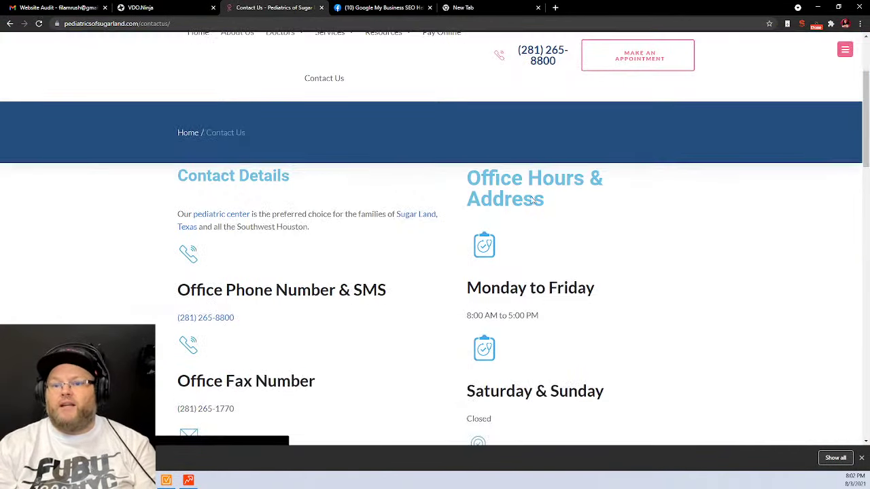
{"action": "scroll", "coordinate": [532, 199], "scroll_direction": "down", "scroll_amount": 8}
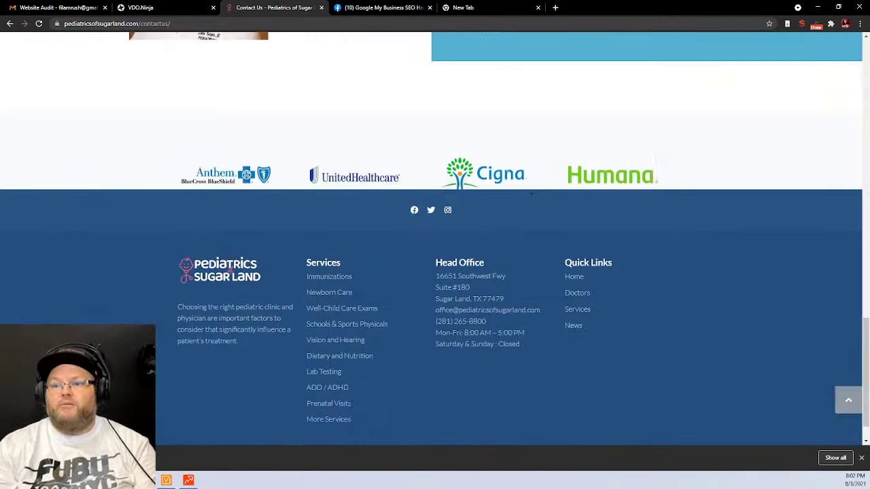
{"action": "scroll", "coordinate": [533, 200], "scroll_direction": "up", "scroll_amount": 4}
{"action": "scroll", "coordinate": [531, 197], "scroll_direction": "up", "scroll_amount": 10}
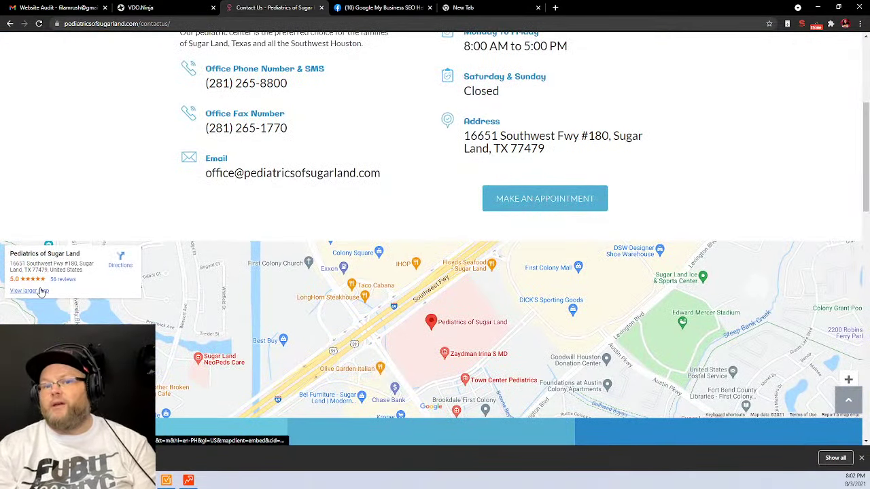
{"action": "left_click", "coordinate": [34, 291]}
- Return to the pediatrics homepage and count the words of its entire text with Word Counter Plus
{"action": "key", "text": "ctrl+shift+Tab"}
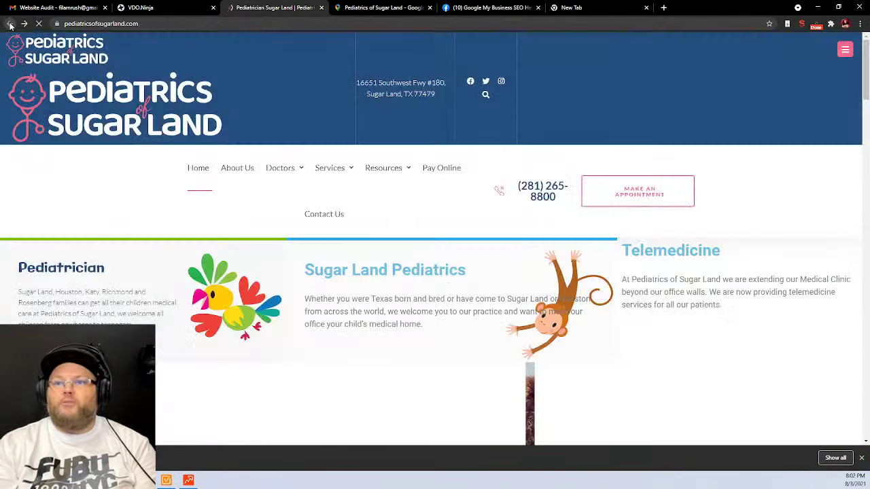
{"action": "left_click", "coordinate": [10, 23]}
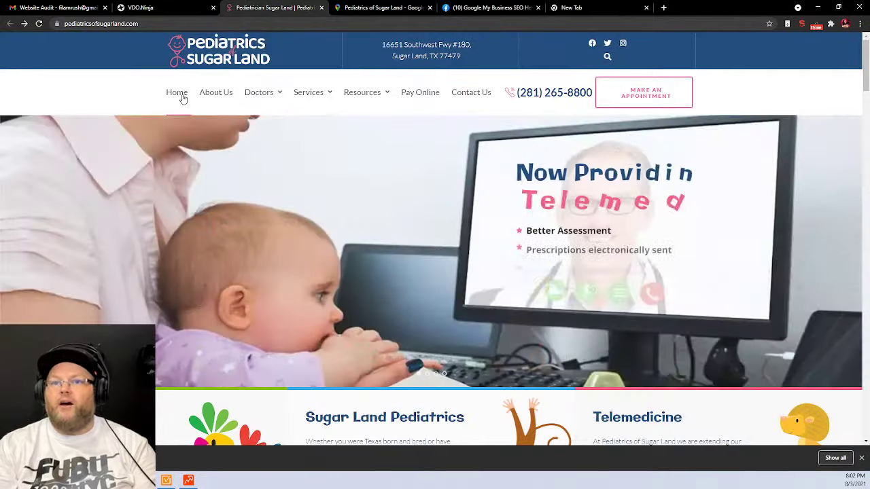
{"action": "key", "text": "ctrl+a"}
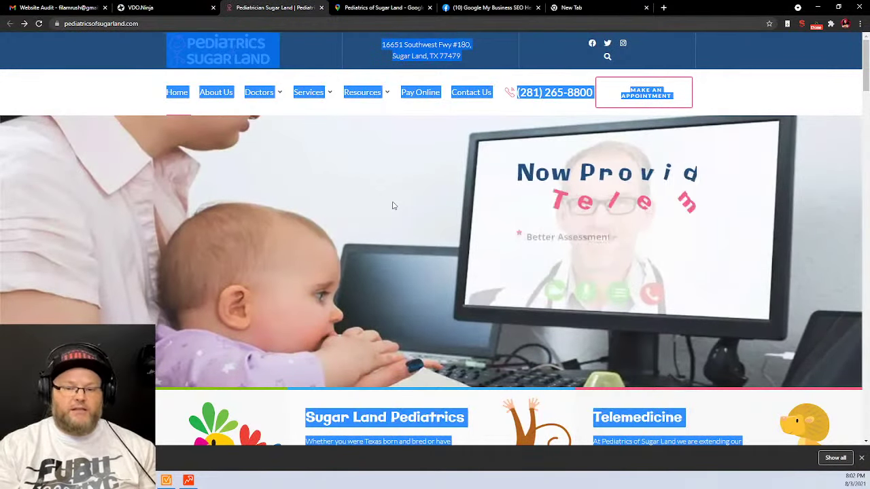
{"action": "right_click", "coordinate": [387, 342]}
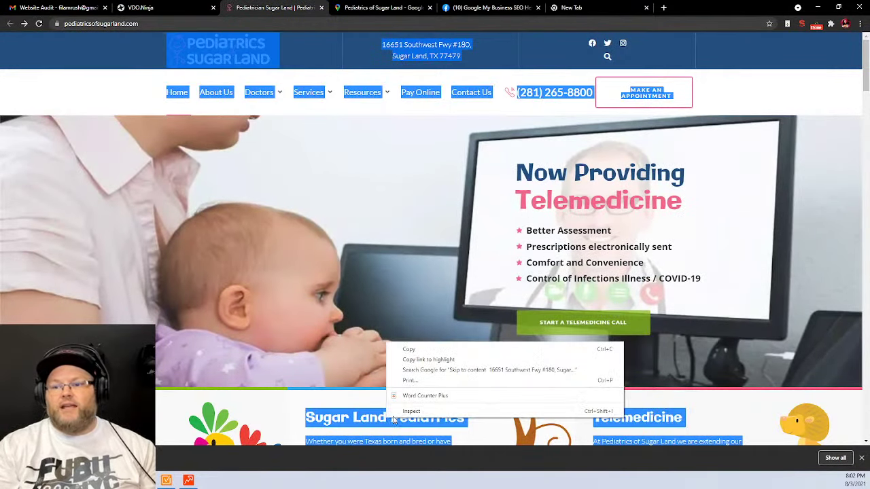
{"action": "left_click", "coordinate": [416, 397]}
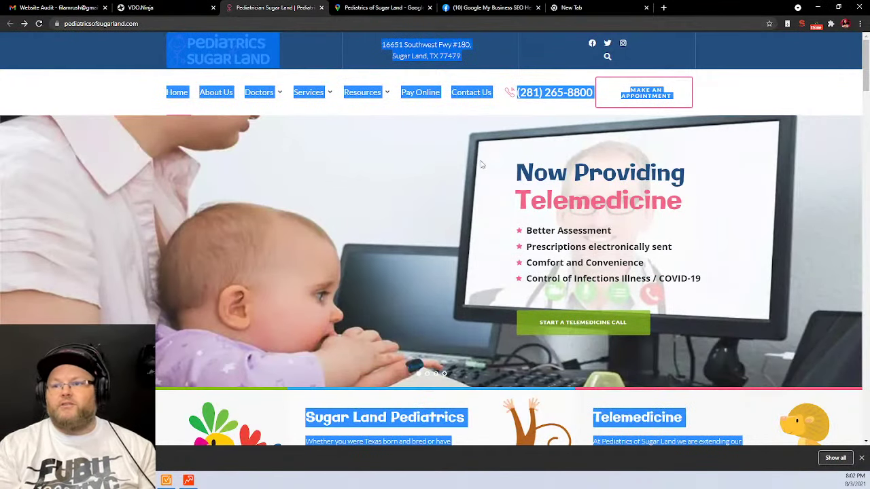
- Open the ADD / ADHD page from the site's services, count its full text with Word Counter Plus, and clear the selection
{"action": "mouse_move", "coordinate": [343, 114]}
{"action": "left_click", "coordinate": [316, 93]}
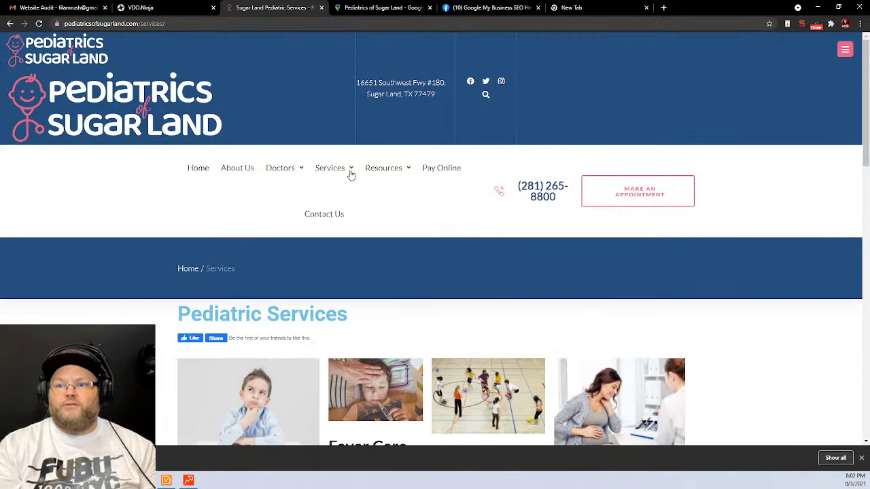
{"action": "scroll", "coordinate": [240, 383], "scroll_direction": "down", "scroll_amount": 4}
{"action": "left_click", "coordinate": [248, 87]}
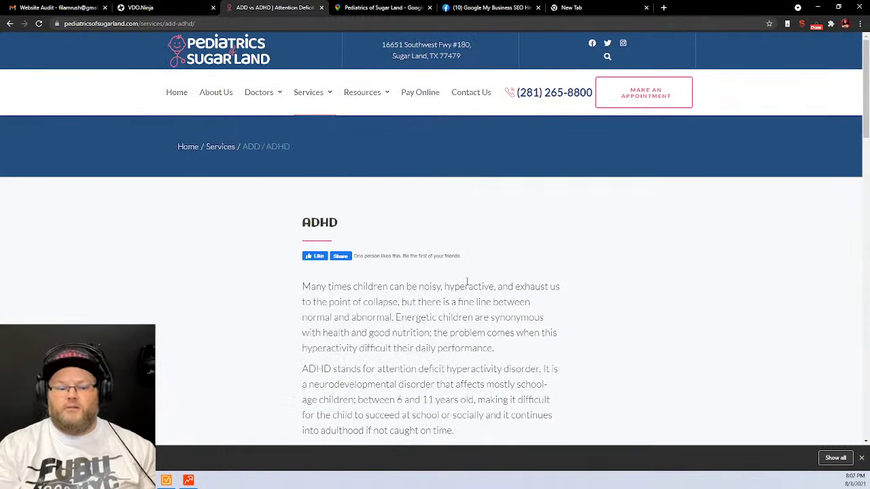
{"action": "key", "text": "ctrl+a"}
{"action": "right_click", "coordinate": [472, 332]}
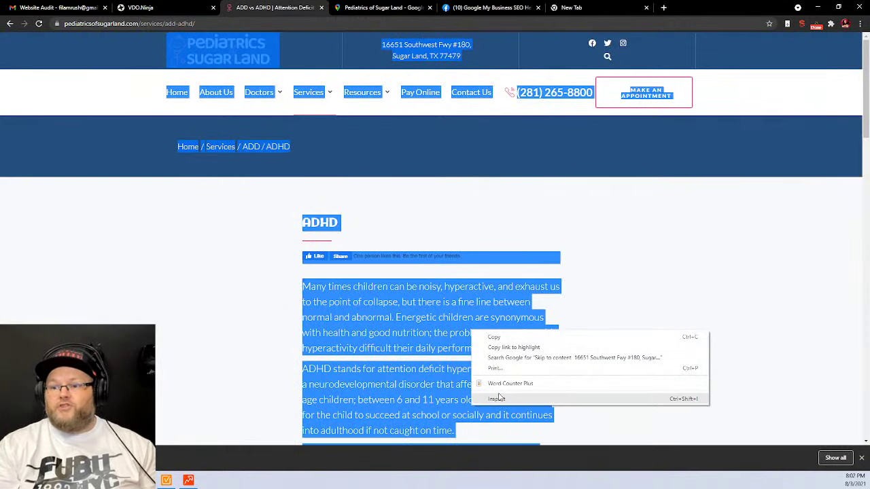
{"action": "left_click", "coordinate": [497, 398]}
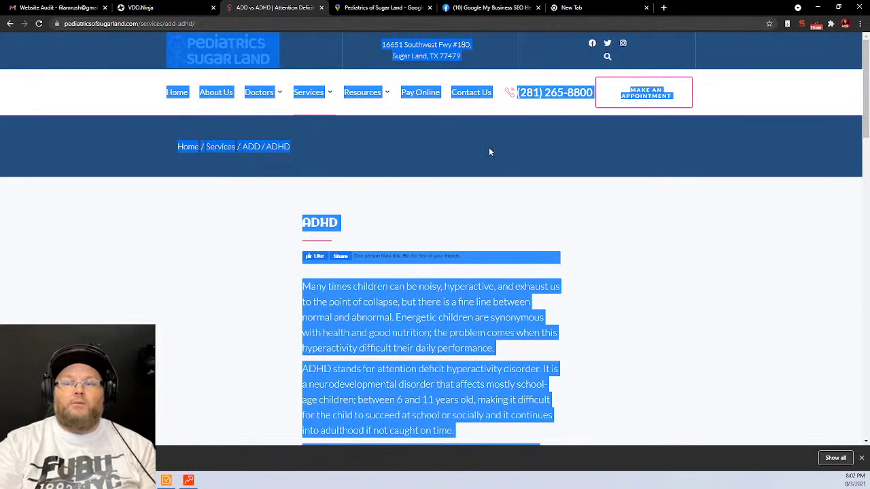
{"action": "left_click", "coordinate": [539, 201]}
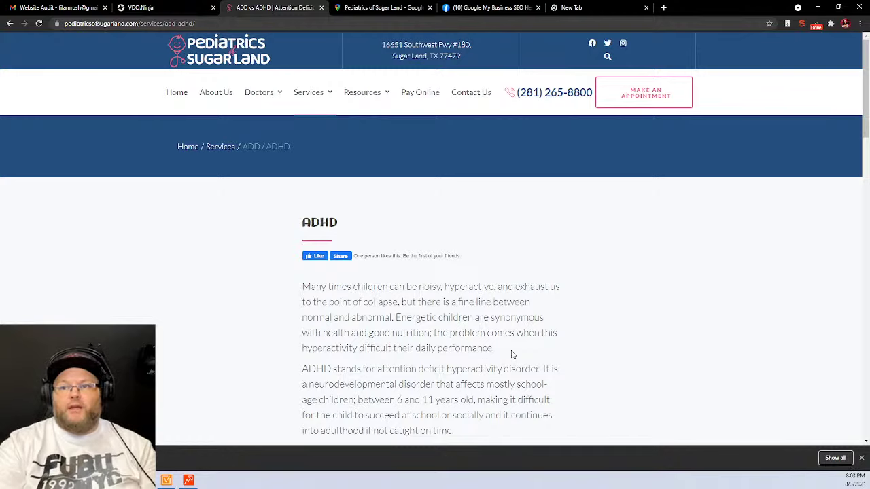
- Switch to WebSite Auditor and review the Site Audit (Summary) report from indexing and crawlability through the on-page factors
{"action": "left_click", "coordinate": [188, 480]}
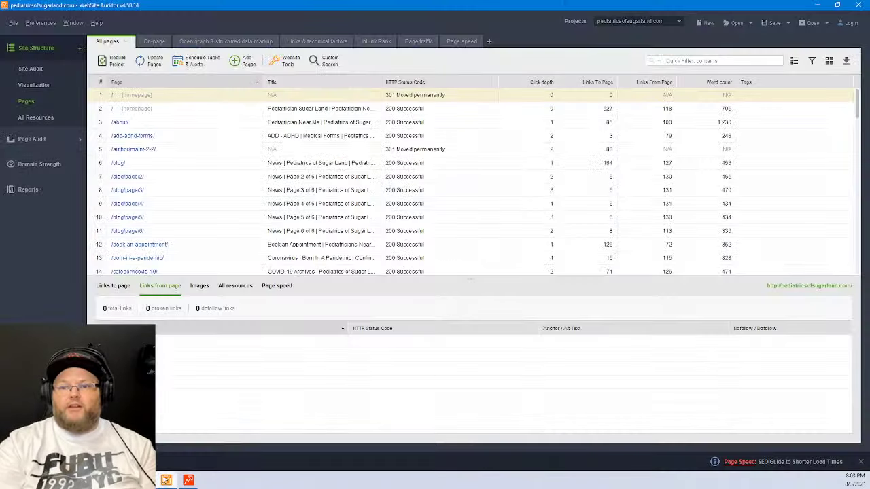
{"action": "left_click", "coordinate": [34, 190]}
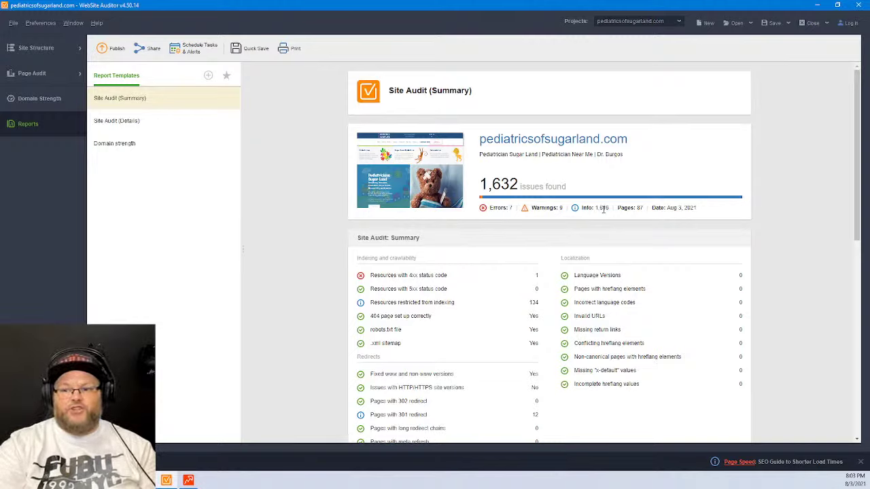
{"action": "scroll", "coordinate": [425, 270], "scroll_direction": "down", "scroll_amount": 6}
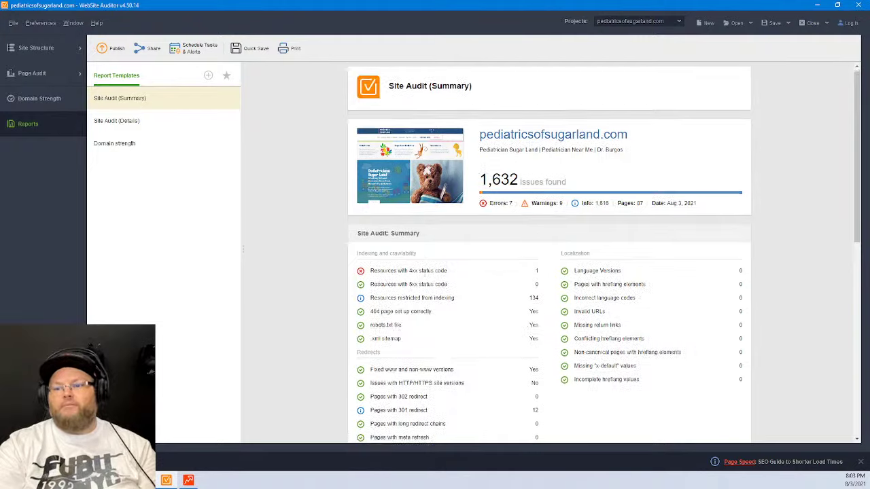
{"action": "scroll", "coordinate": [425, 273], "scroll_direction": "down", "scroll_amount": 1}
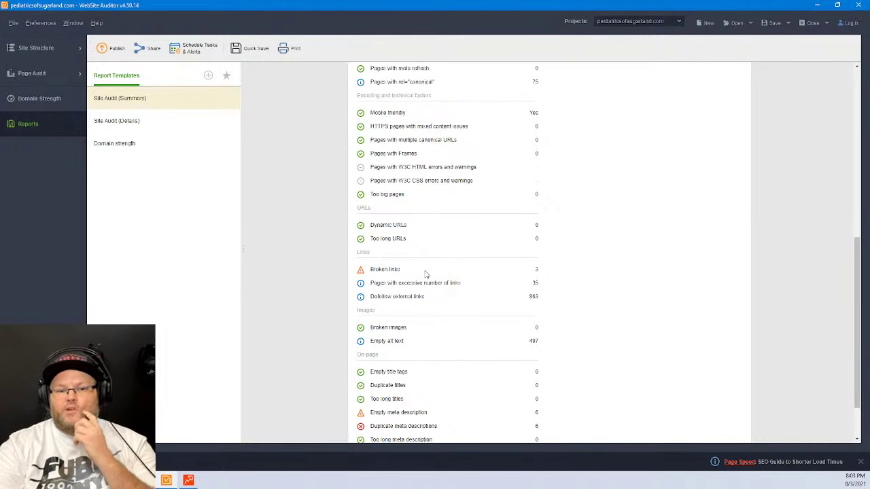
{"action": "scroll", "coordinate": [425, 274], "scroll_direction": "down", "scroll_amount": 3}
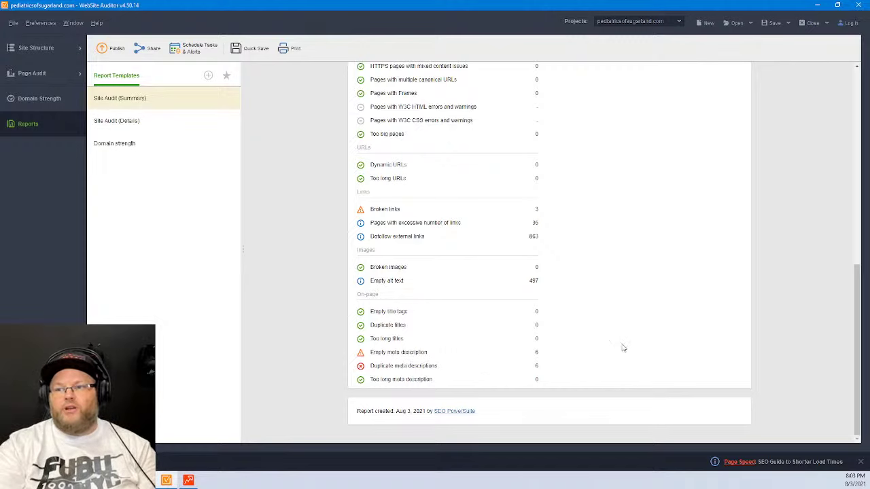
{"action": "scroll", "coordinate": [624, 373], "scroll_direction": "up", "scroll_amount": 5}
{"action": "scroll", "coordinate": [625, 367], "scroll_direction": "up", "scroll_amount": 2}
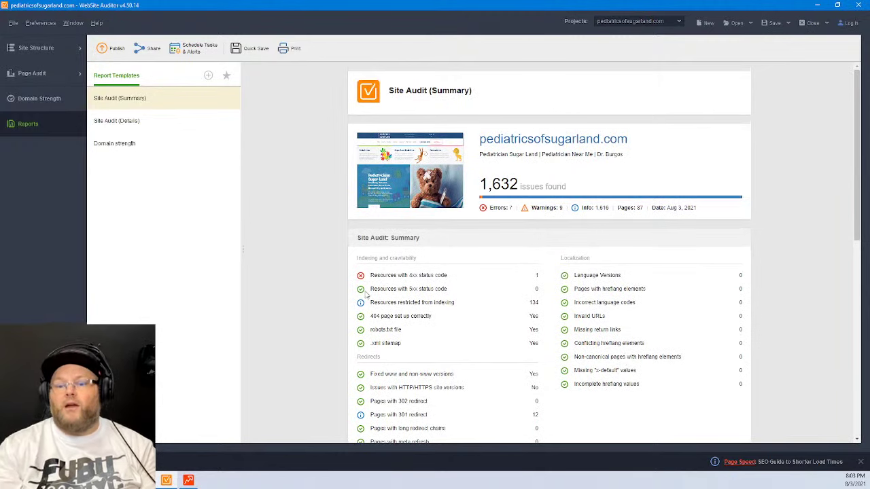
- Switch to Rank Tracker, view the Keyword Rankings and Visibility report, and return to the tracked keyword list
{"action": "left_click", "coordinate": [190, 482]}
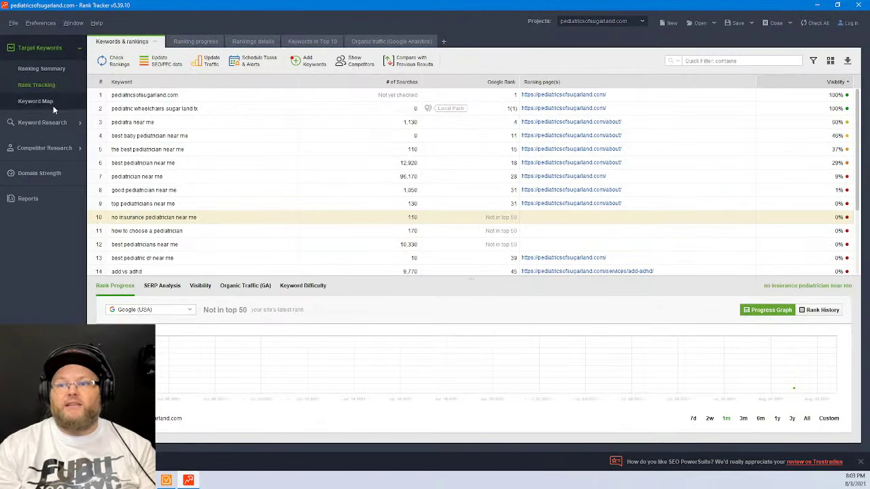
{"action": "left_click", "coordinate": [24, 203]}
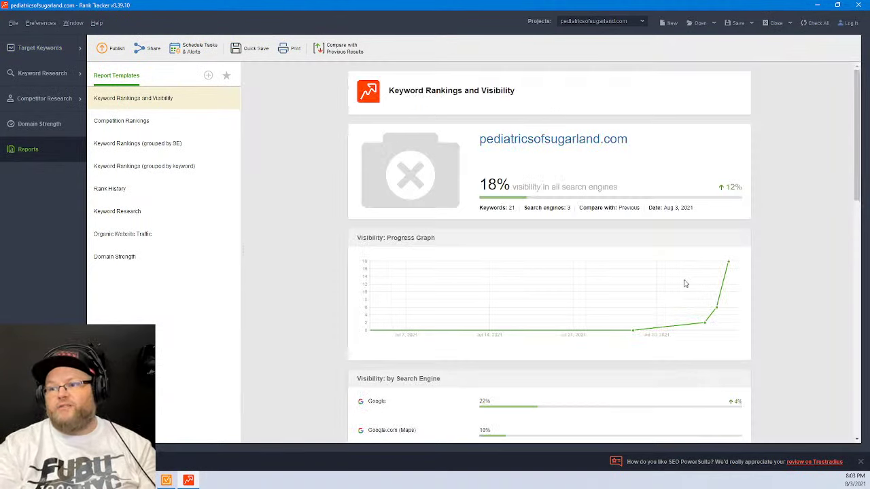
{"action": "left_click", "coordinate": [39, 48]}
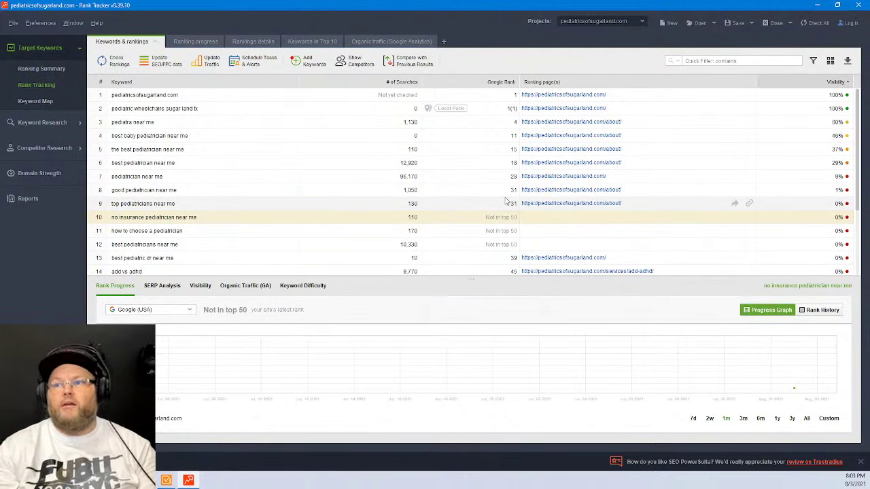
- Remove the keyword "pediatra near me" from the project and select "pediatric wheelchairs sugar land tx"
{"action": "left_click", "coordinate": [161, 125]}
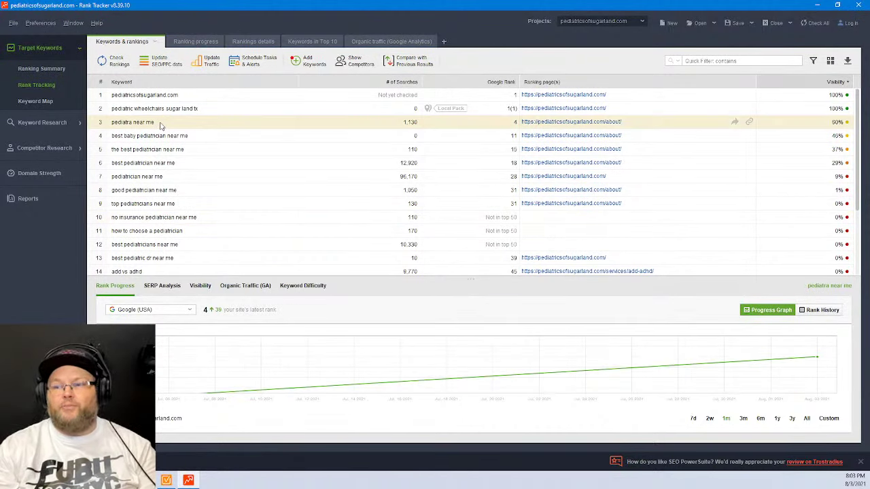
{"action": "key", "text": "Delete"}
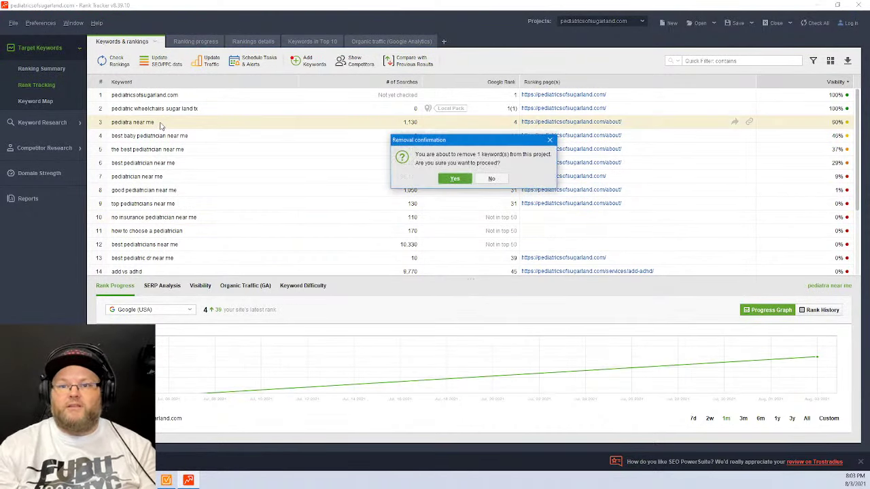
{"action": "left_click", "coordinate": [456, 184]}
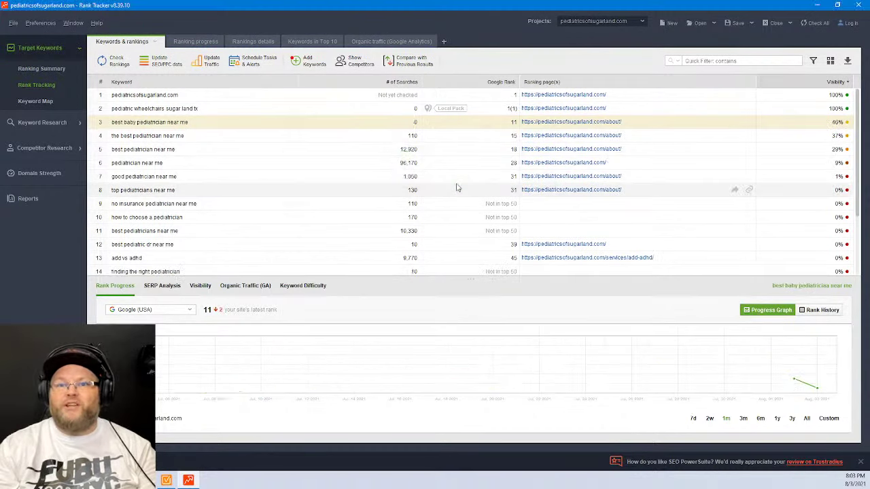
{"action": "left_click", "coordinate": [217, 113]}
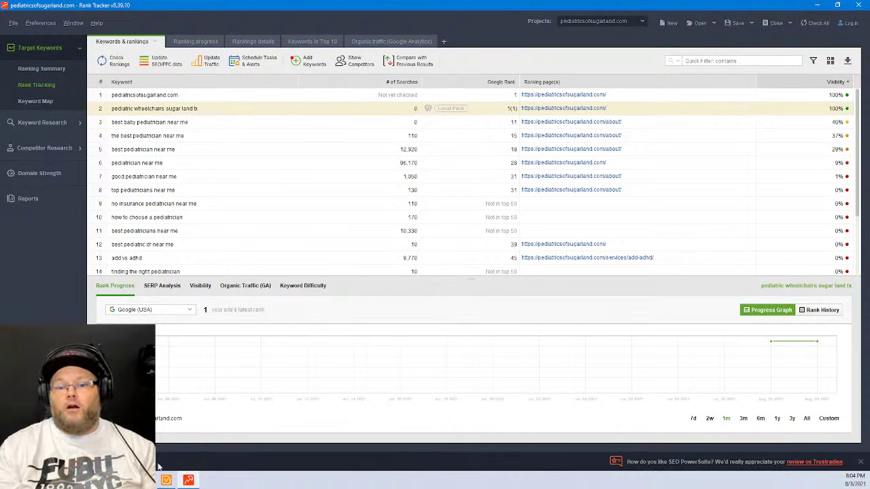
- Switch back to Chrome, reopen the pediatrics homepage, and highlight its "Pediatricians Sugar Land" heading
{"action": "left_click", "coordinate": [144, 480]}
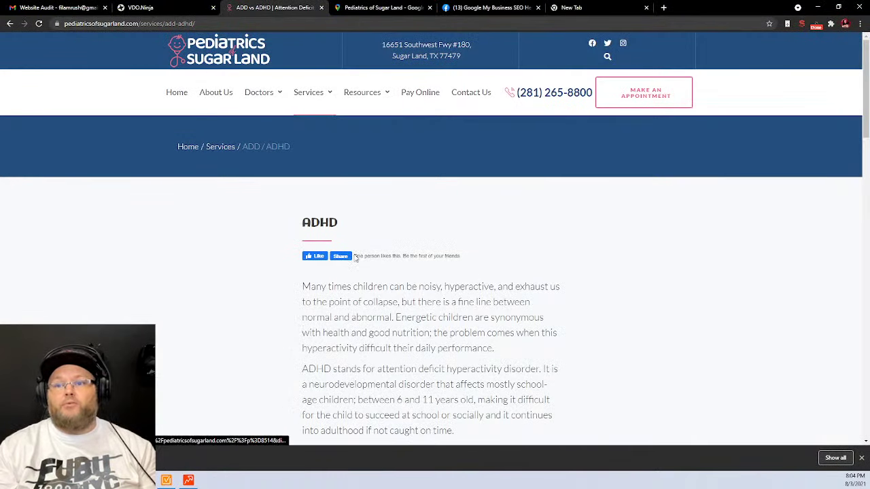
{"action": "left_click", "coordinate": [177, 92]}
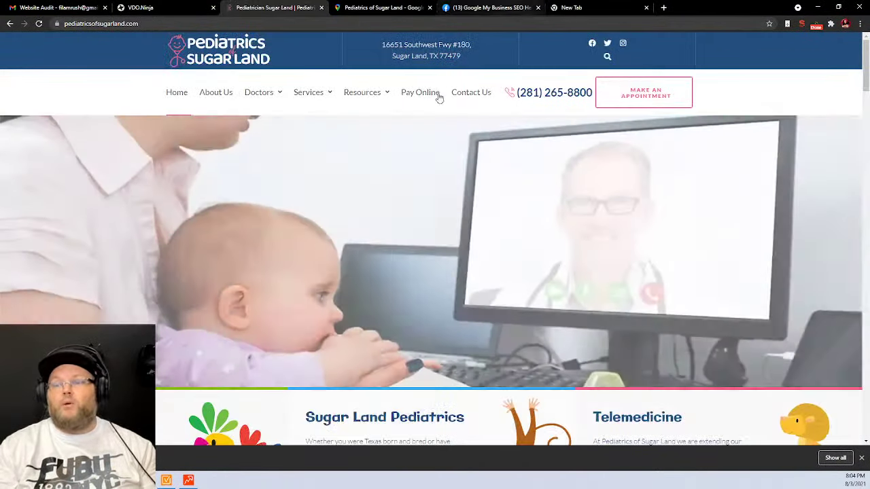
{"action": "scroll", "coordinate": [314, 202], "scroll_direction": "down", "scroll_amount": 5}
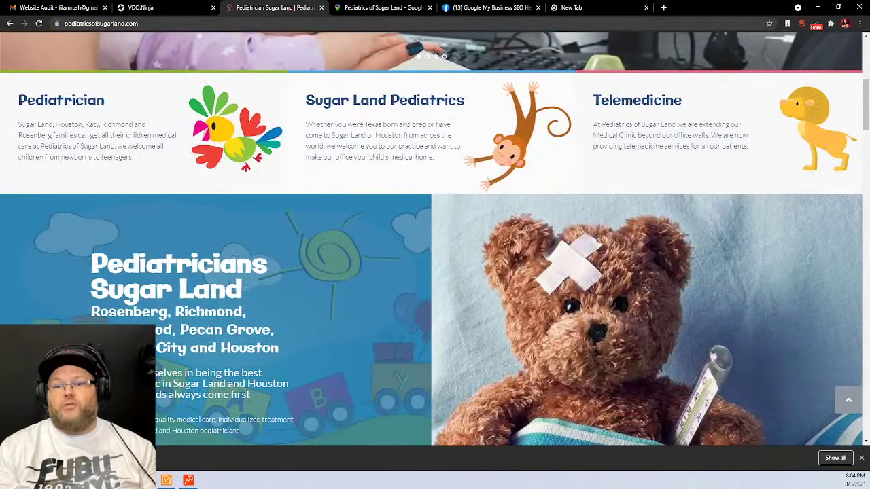
{"action": "left_click_drag", "start_coordinate": [236, 289], "coordinate": [96, 264]}
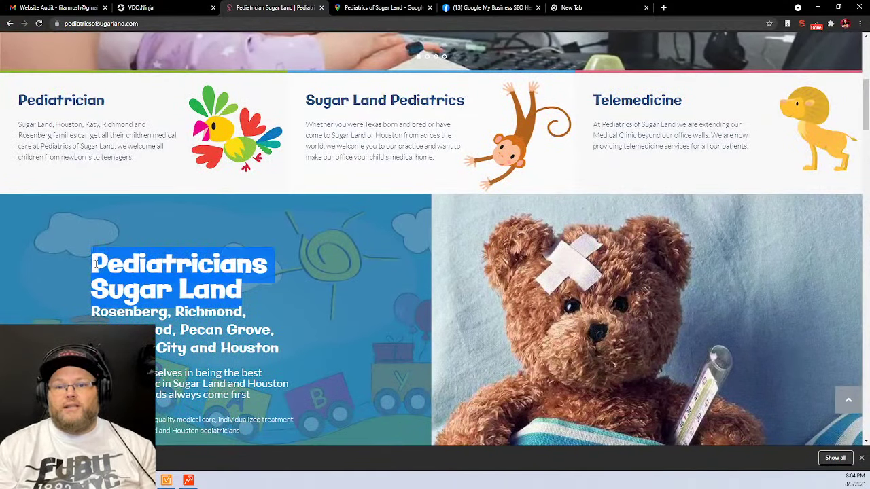
- Open the Local Falcon dashboard at localfalcon.com/dashboard in a new browser tab
{"action": "left_click", "coordinate": [664, 8]}
{"action": "type", "text": "local"}
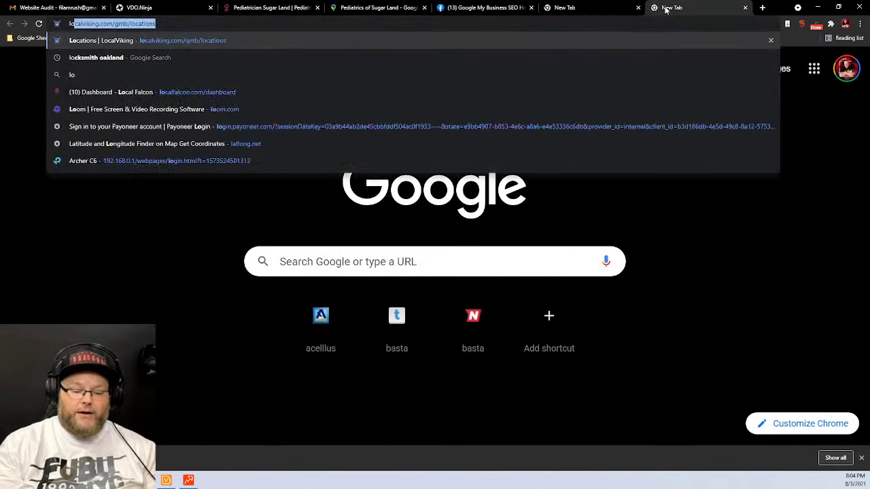
{"action": "key", "text": "Down"}
{"action": "key", "text": "Down"}
{"action": "key", "text": "Down"}
{"action": "key", "text": "Down"}
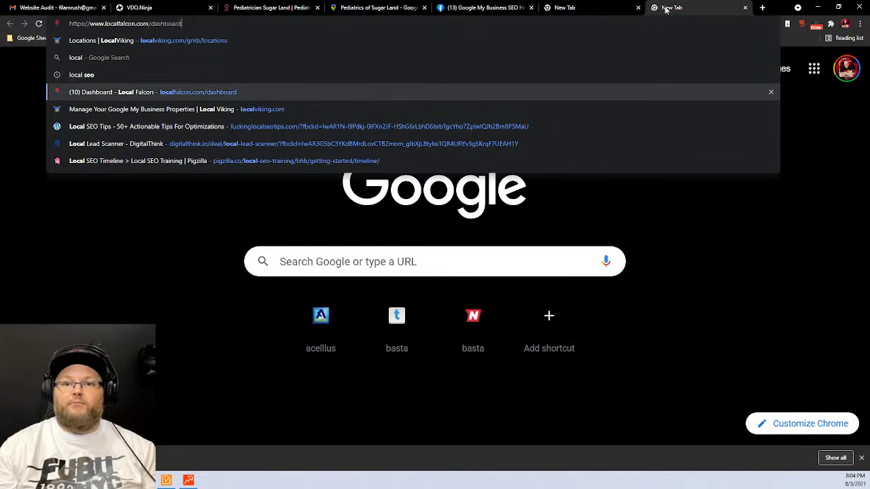
{"action": "key", "text": "Up"}
{"action": "key", "text": "Return"}
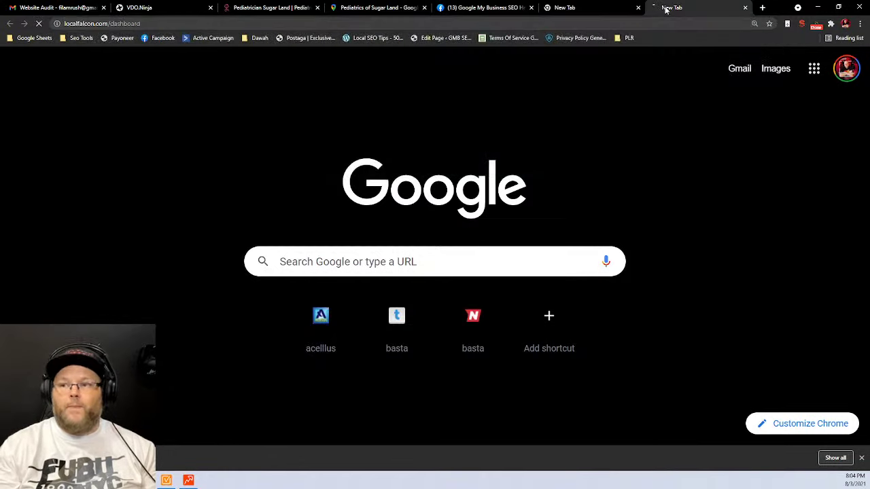
- Review the rest of the pediatrics homepage, from the main heading past the doctors and news sections to the footer
{"action": "left_click", "coordinate": [230, 4]}
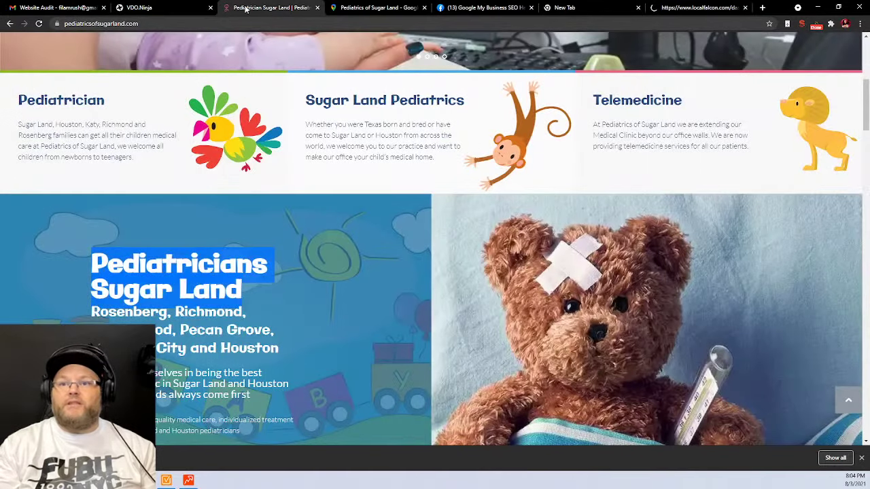
{"action": "scroll", "coordinate": [255, 289], "scroll_direction": "down", "scroll_amount": 5}
{"action": "scroll", "coordinate": [257, 284], "scroll_direction": "down", "scroll_amount": 8}
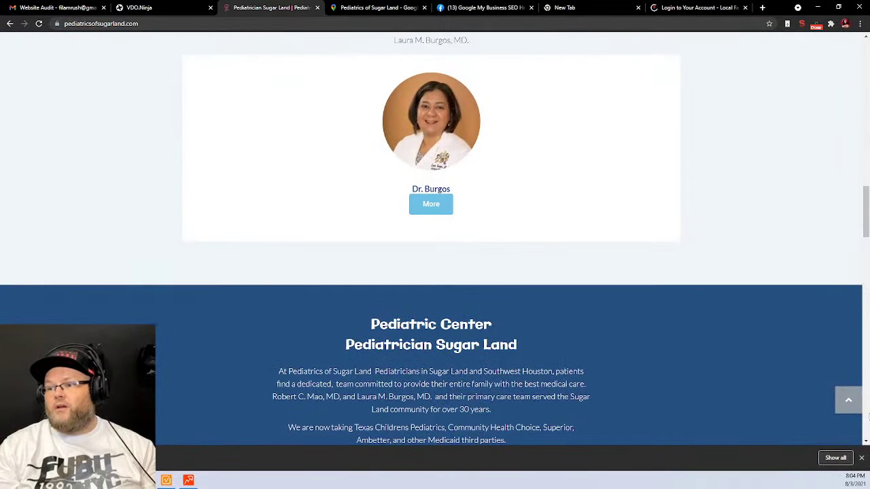
{"action": "scroll", "coordinate": [665, 394], "scroll_direction": "down", "scroll_amount": 15}
{"action": "scroll", "coordinate": [665, 395], "scroll_direction": "down", "scroll_amount": 3}
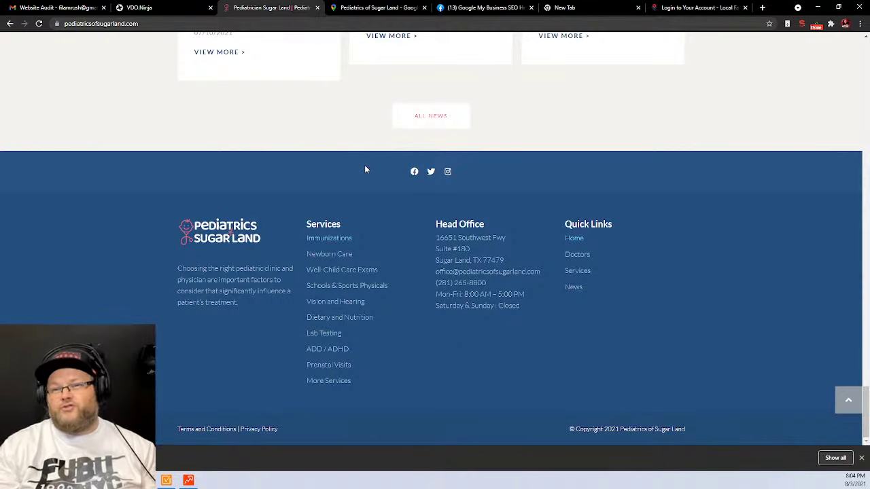
- Return to the Local Falcon login page and log in with the saved account credentials
{"action": "left_click", "coordinate": [683, 7]}
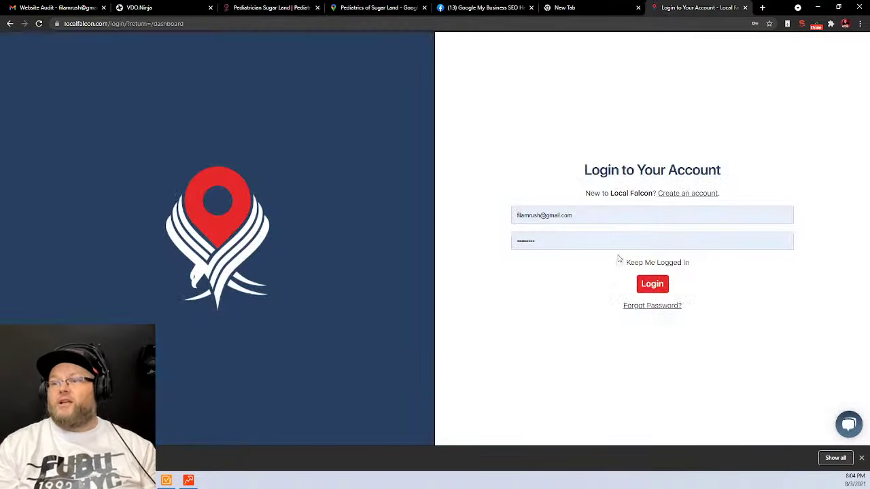
{"action": "left_click", "coordinate": [643, 282]}
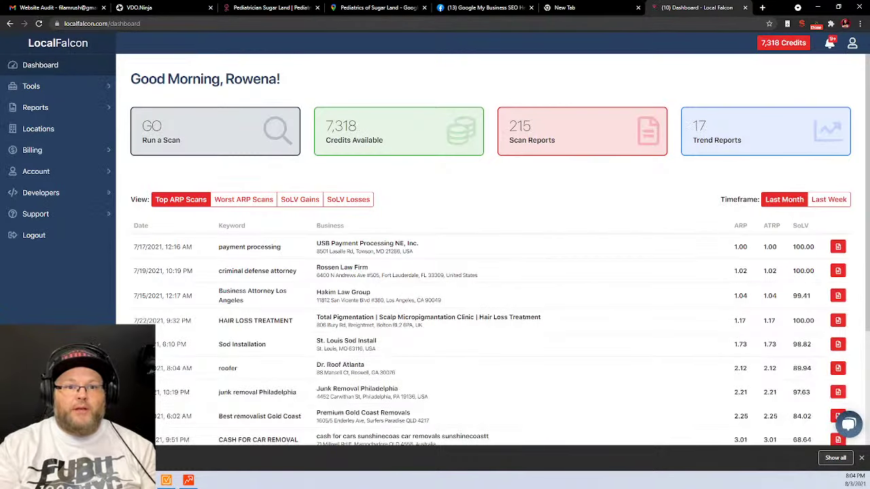
- View the Scan Reports list in Local Falcon and return to the dashboard
{"action": "left_click", "coordinate": [803, 24]}
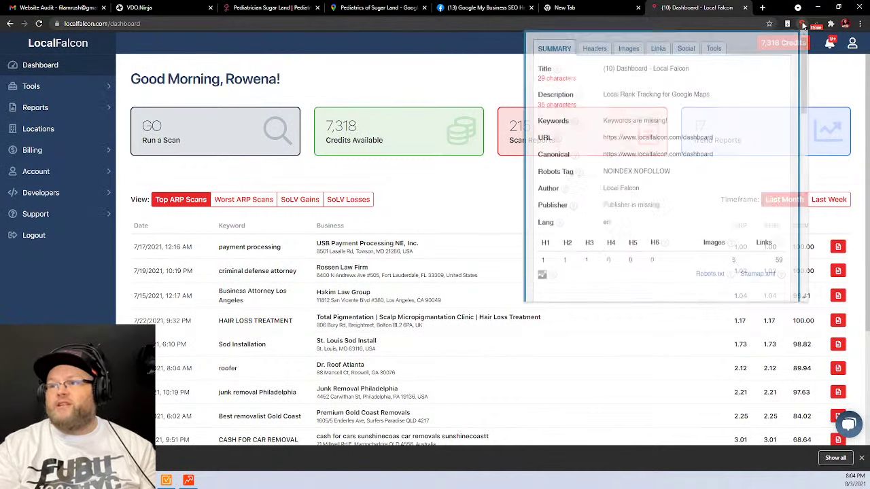
{"action": "left_click", "coordinate": [822, 60]}
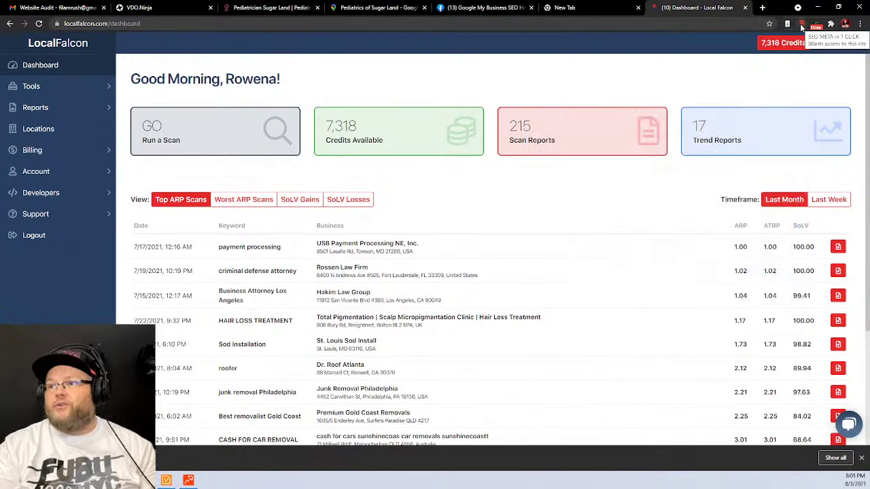
{"action": "left_click", "coordinate": [36, 110]}
{"action": "left_click", "coordinate": [62, 129]}
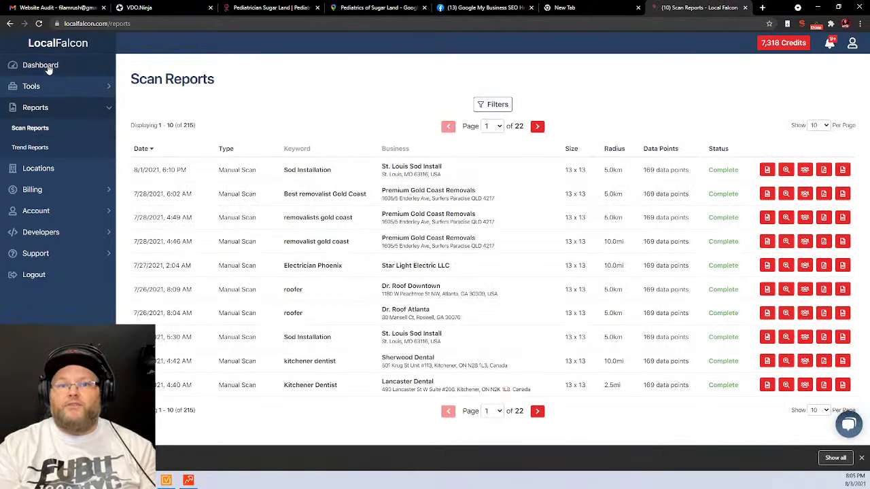
{"action": "left_click", "coordinate": [47, 68]}
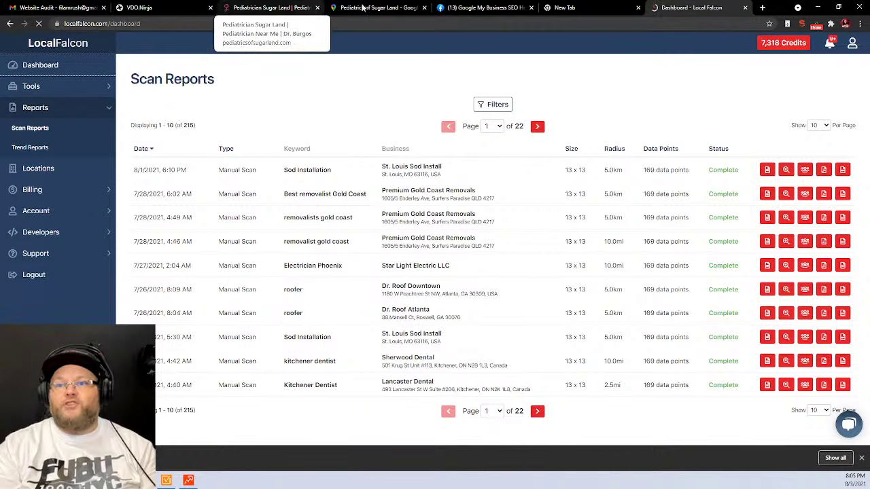
{"action": "left_click", "coordinate": [272, 8]}
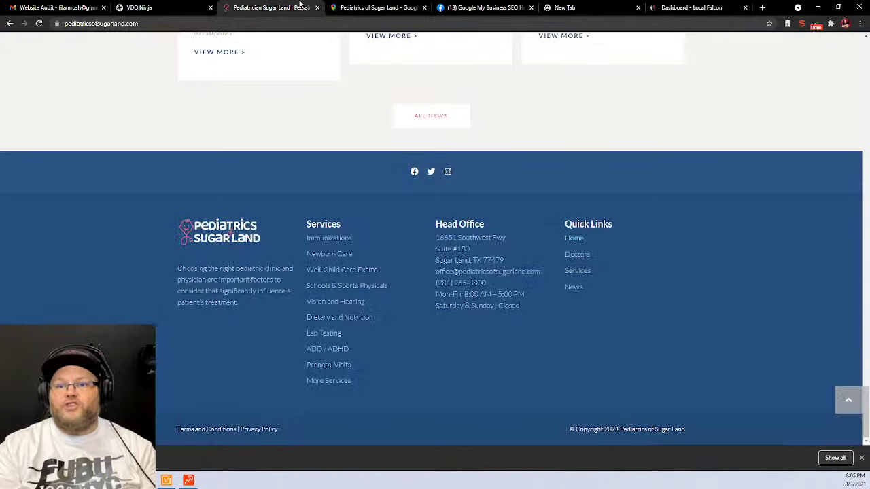
{"action": "left_click", "coordinate": [693, 8]}
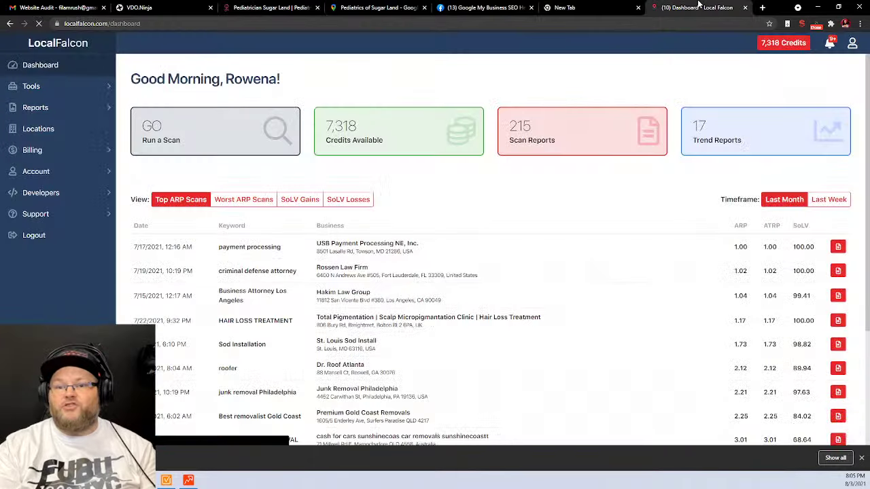
- Start a new map scan and search for the business "Pediatrics of Sugar Land" to add as a location
{"action": "left_click", "coordinate": [218, 141]}
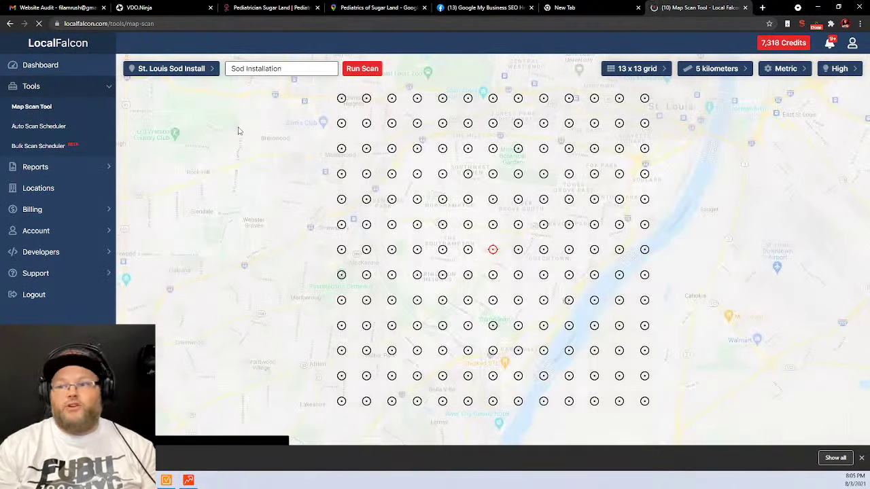
{"action": "left_click", "coordinate": [187, 69]}
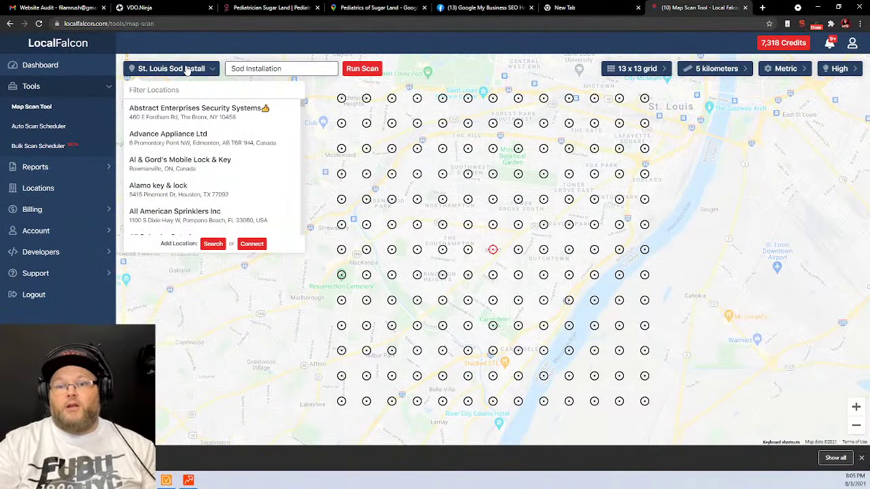
{"action": "left_click", "coordinate": [213, 244]}
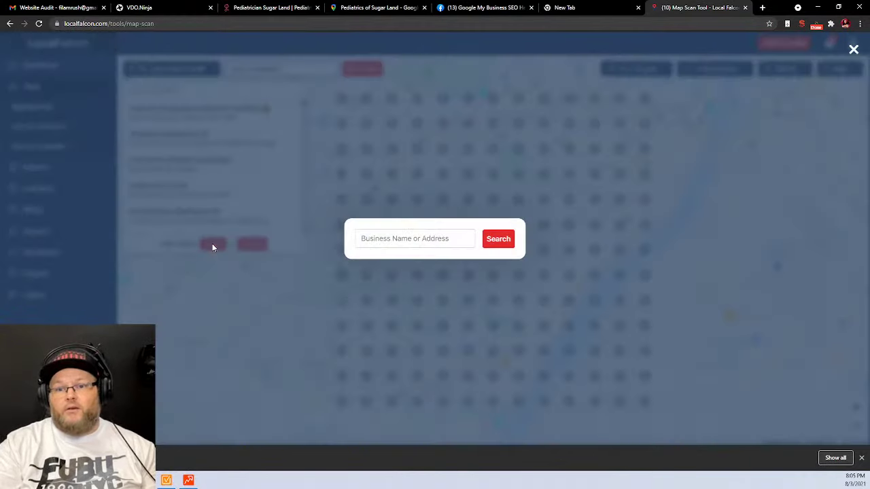
{"action": "left_click", "coordinate": [398, 238]}
{"action": "type", "text": "Pediatrics of Sugar Land"}
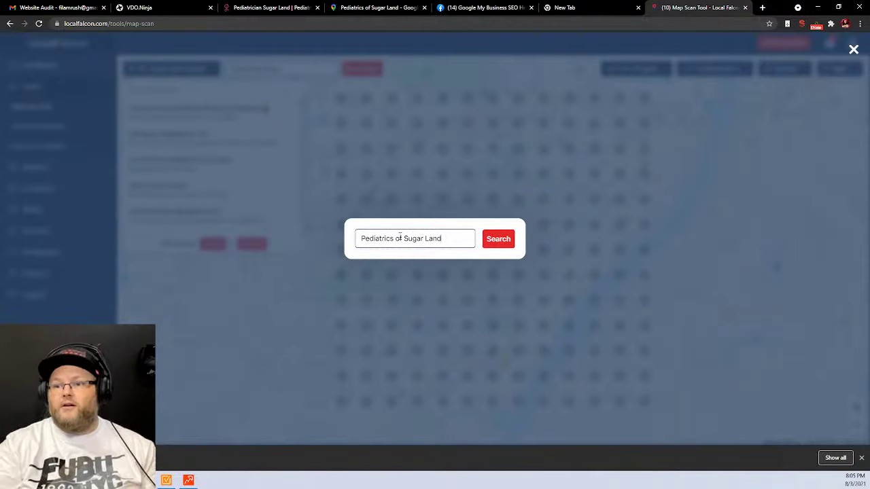
{"action": "left_click", "coordinate": [501, 242]}
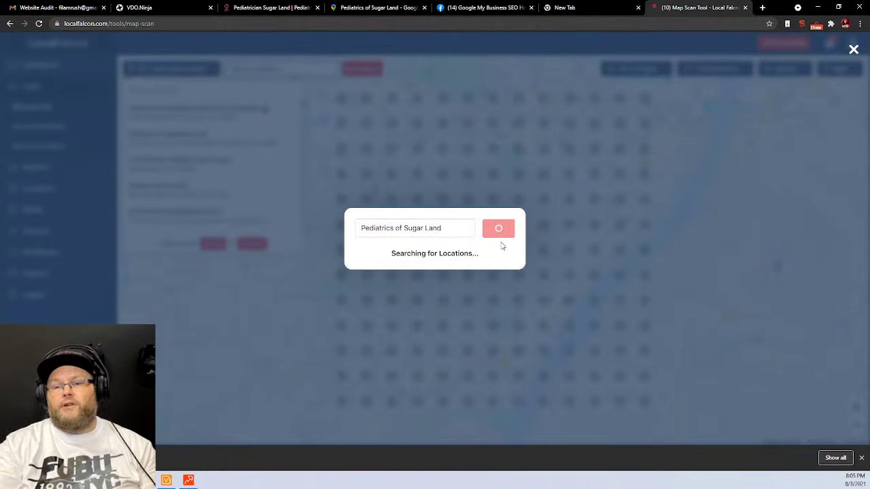
- Review the pediatrics homepage from the footer back up to the Pediatrician, Sugar Land Pediatrics and Telemedicine sections
{"action": "left_click", "coordinate": [268, 7]}
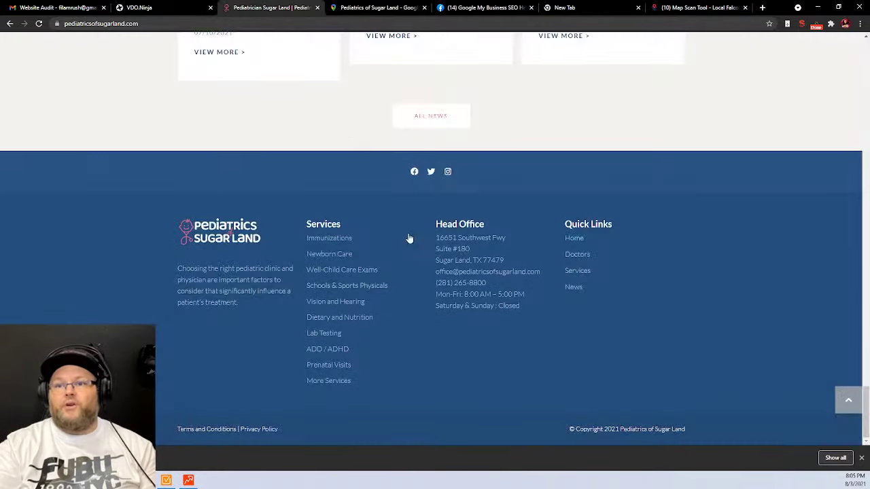
{"action": "scroll", "coordinate": [408, 238], "scroll_direction": "up", "scroll_amount": 3}
{"action": "scroll", "coordinate": [409, 236], "scroll_direction": "up", "scroll_amount": 15}
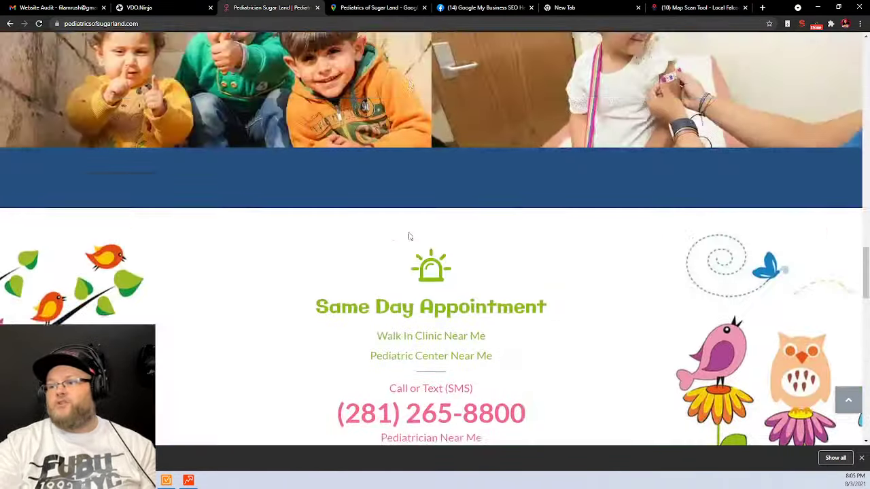
{"action": "scroll", "coordinate": [409, 236], "scroll_direction": "up", "scroll_amount": 15}
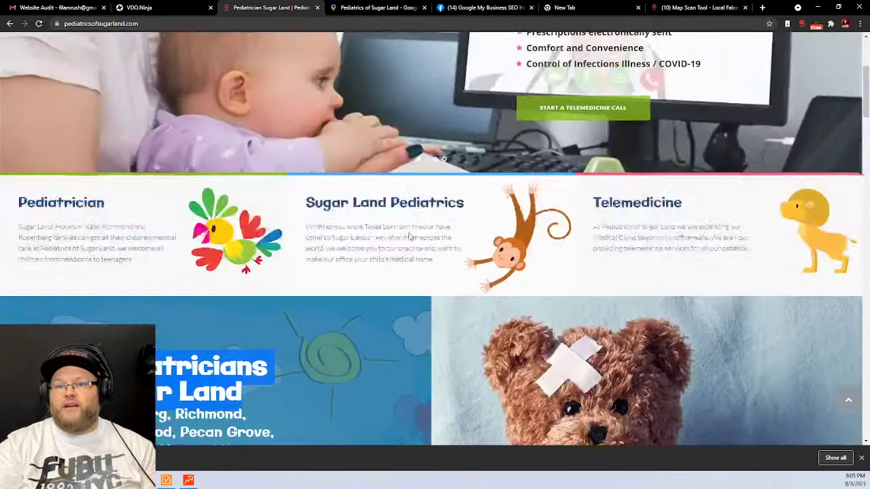
{"action": "scroll", "coordinate": [409, 236], "scroll_direction": "down", "scroll_amount": 2}
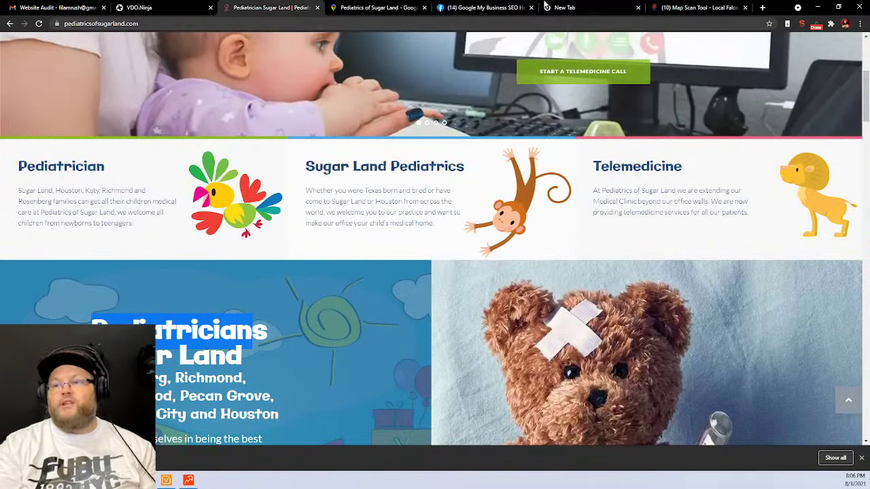
- Add the found Pediatrics of Sugar Land location in Local Falcon, run a scan for the keyword "Pediatrician", and wait for its results
{"action": "left_click", "coordinate": [679, 6]}
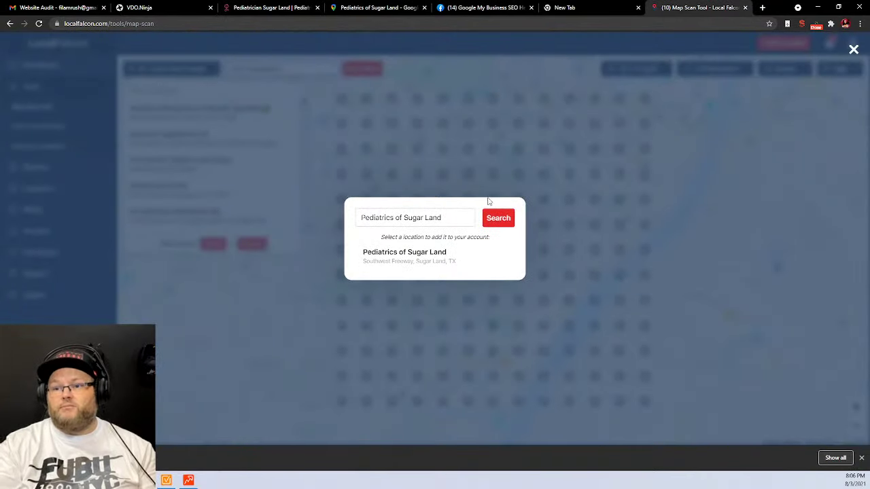
{"action": "left_click", "coordinate": [427, 256]}
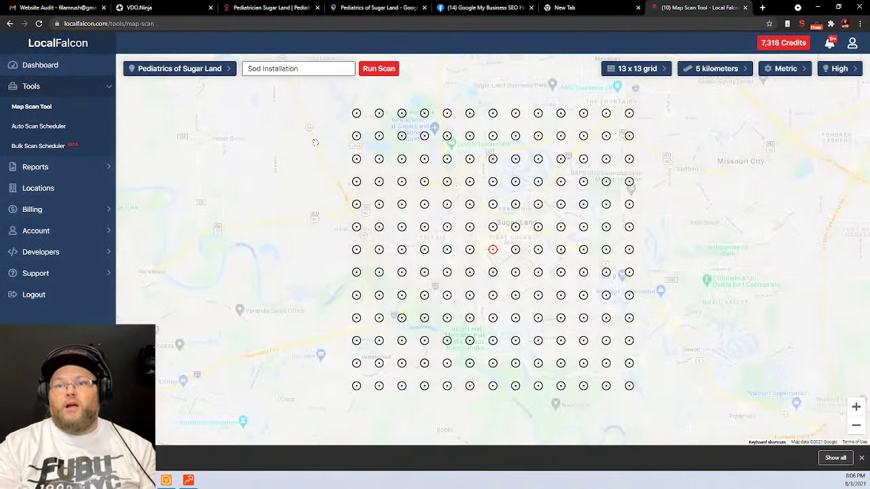
{"action": "triple_click", "coordinate": [301, 69]}
{"action": "type", "text": "Pediatrician"}
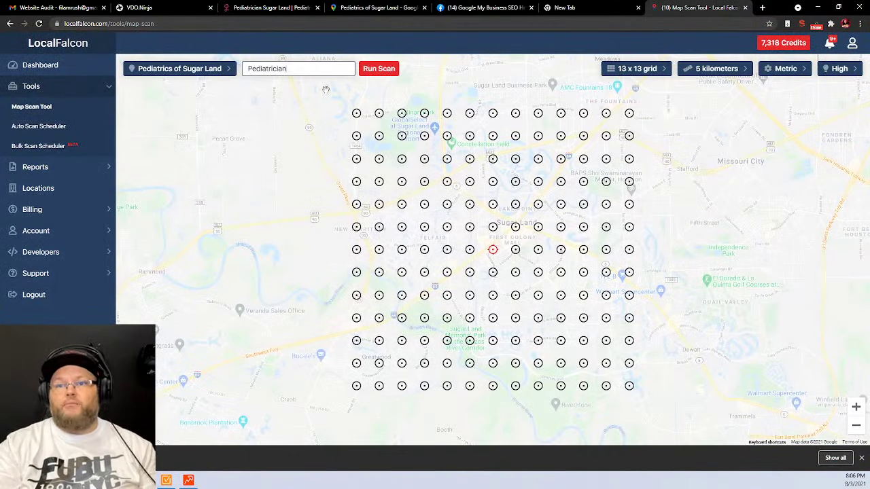
{"action": "left_click", "coordinate": [378, 69]}
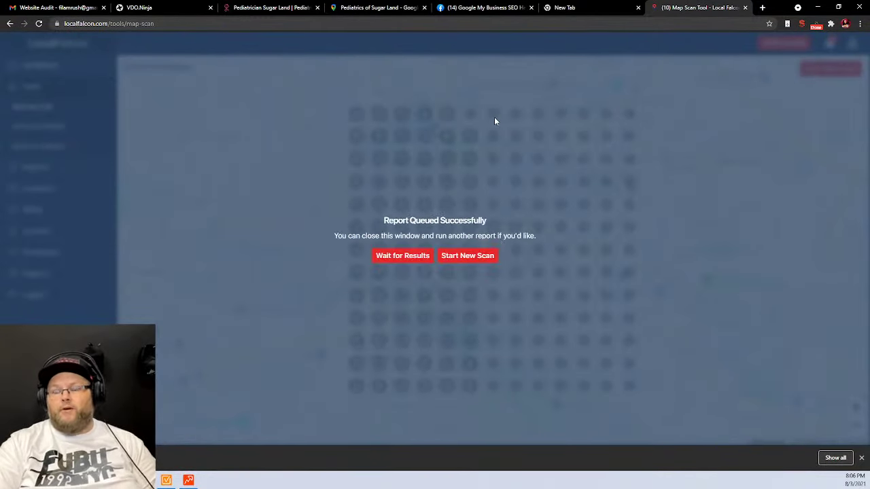
{"action": "left_click", "coordinate": [404, 257]}
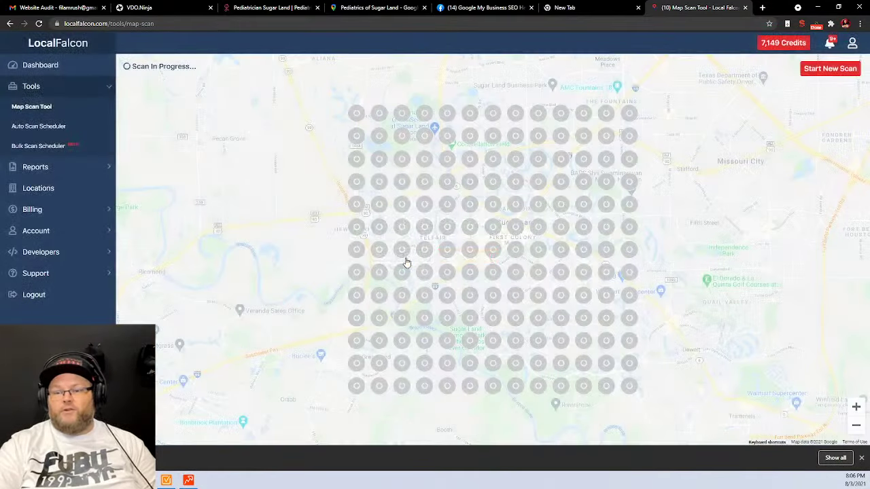
- Switch to WebSite Auditor and publish the Site Audit (Details) report for pediatricsofsugarland.com
{"action": "left_click", "coordinate": [188, 480]}
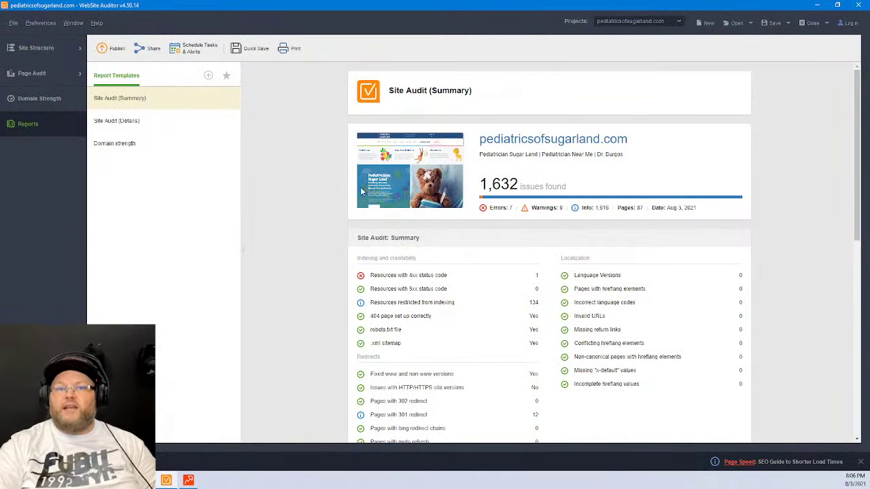
{"action": "left_click", "coordinate": [108, 121]}
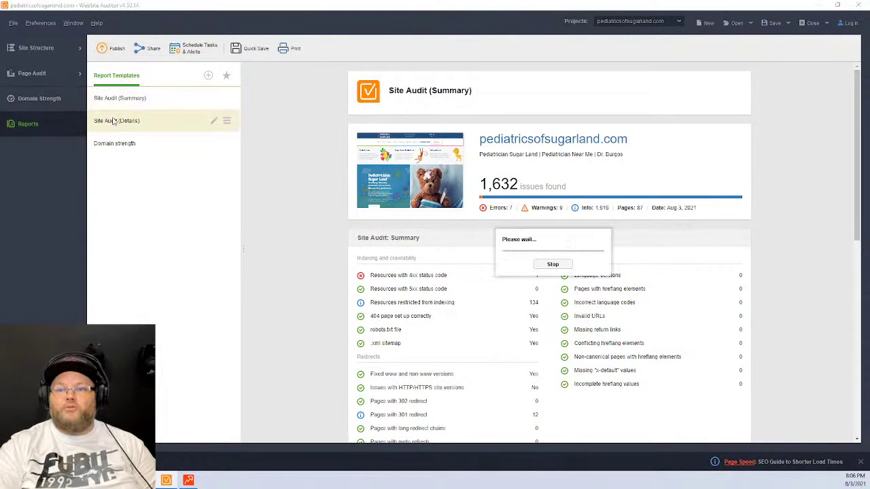
{"action": "left_click", "coordinate": [113, 54]}
{"action": "left_click", "coordinate": [574, 389]}
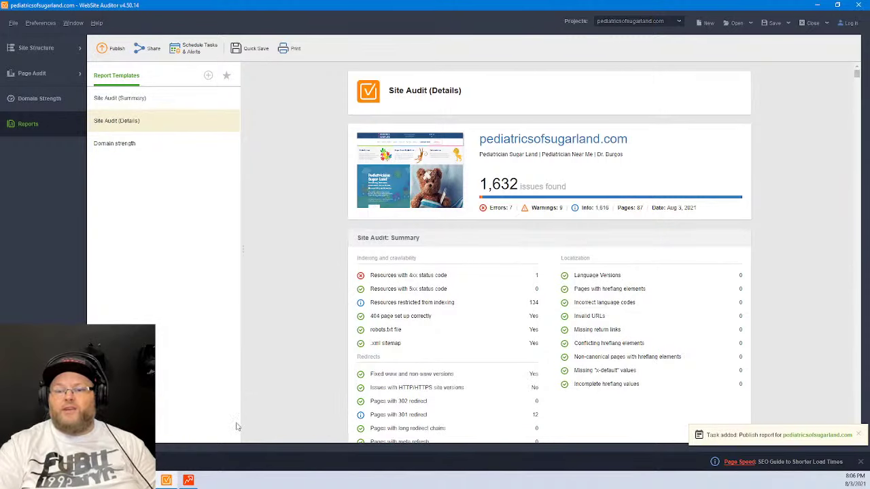
- Switch to Rank Tracker and publish the Keyword Rankings and Visibility report as a PDF saved to the hard drive
{"action": "left_click", "coordinate": [190, 480]}
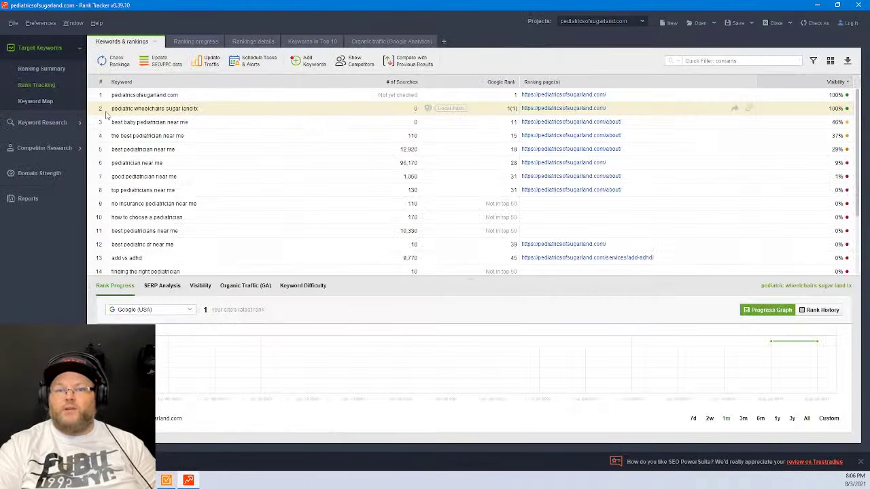
{"action": "left_click", "coordinate": [22, 198]}
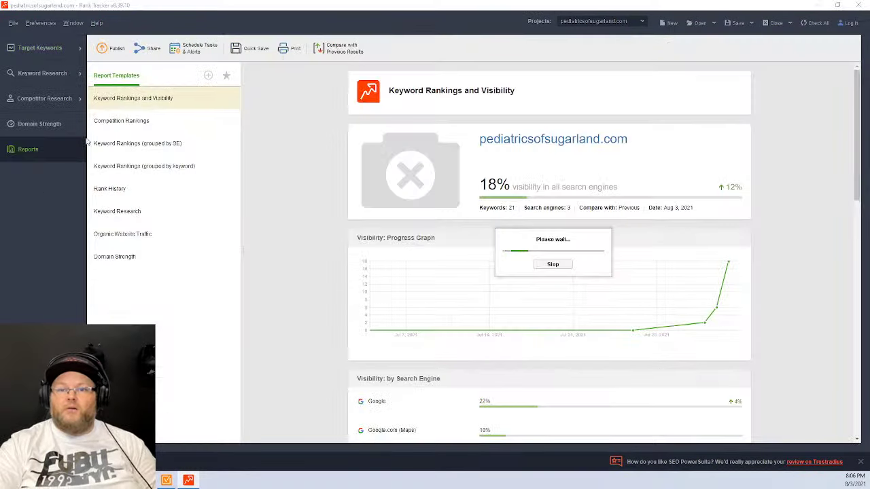
{"action": "left_click", "coordinate": [116, 50]}
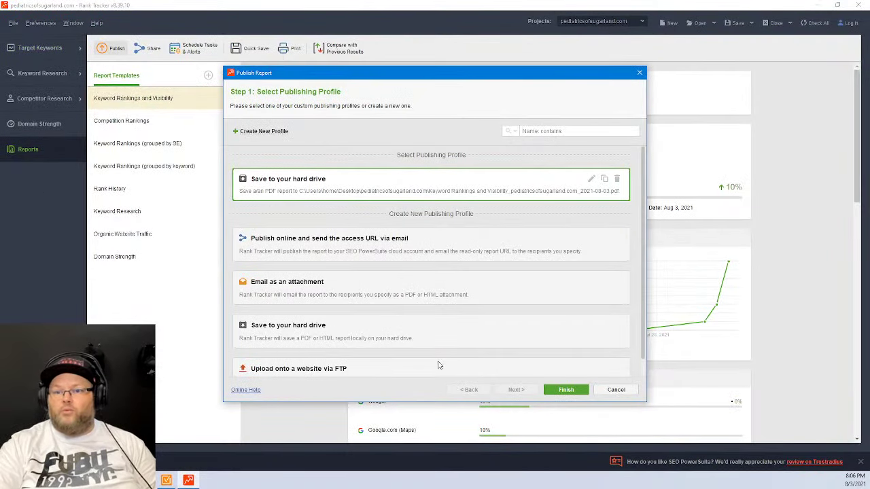
{"action": "left_click", "coordinate": [567, 390]}
- Switch back to Chrome and examine how the "Pediatrician" map rankings vary across the Local Falcon scan grid
{"action": "mouse_move", "coordinate": [170, 481]}
{"action": "left_click", "coordinate": [178, 442]}
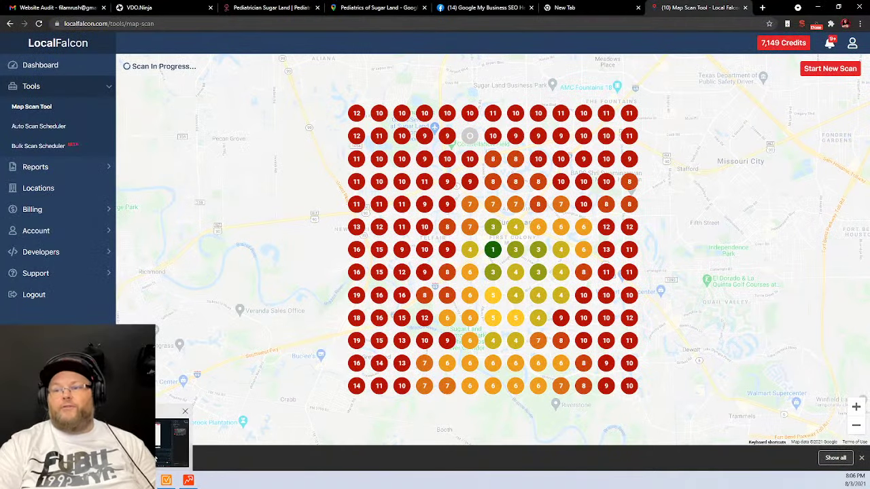
{"action": "left_click", "coordinate": [156, 460]}
{"action": "left_click", "coordinate": [156, 460]}
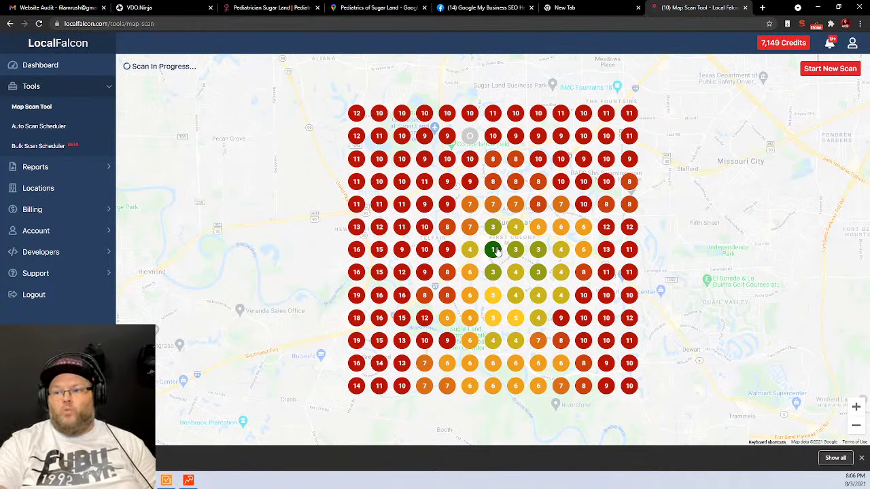
{"action": "mouse_move", "coordinate": [495, 252]}
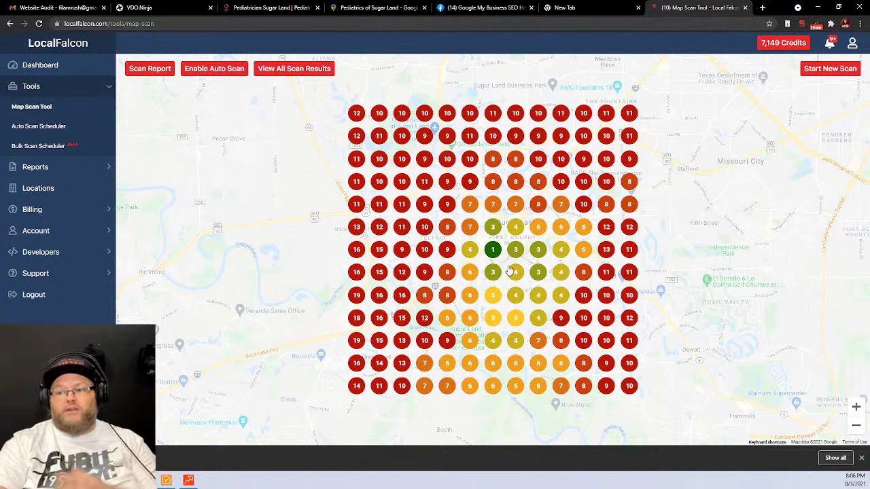
{"action": "mouse_move", "coordinate": [509, 272]}
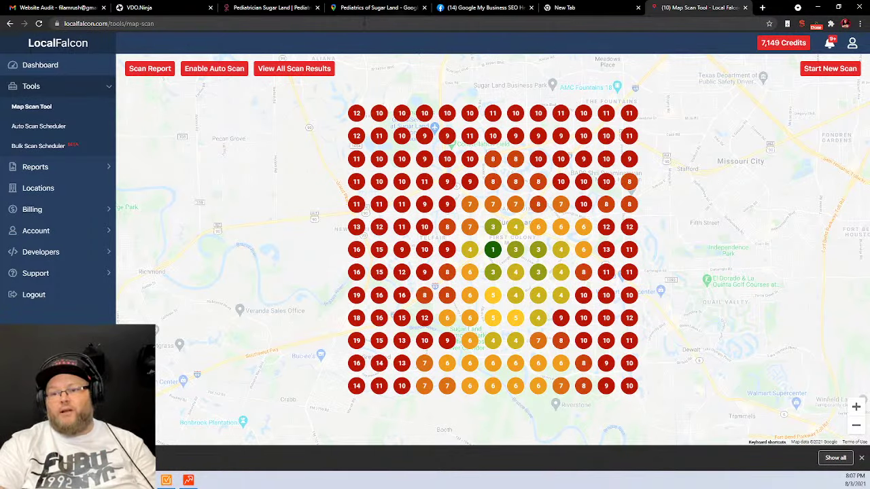
{"action": "mouse_move", "coordinate": [454, 199]}
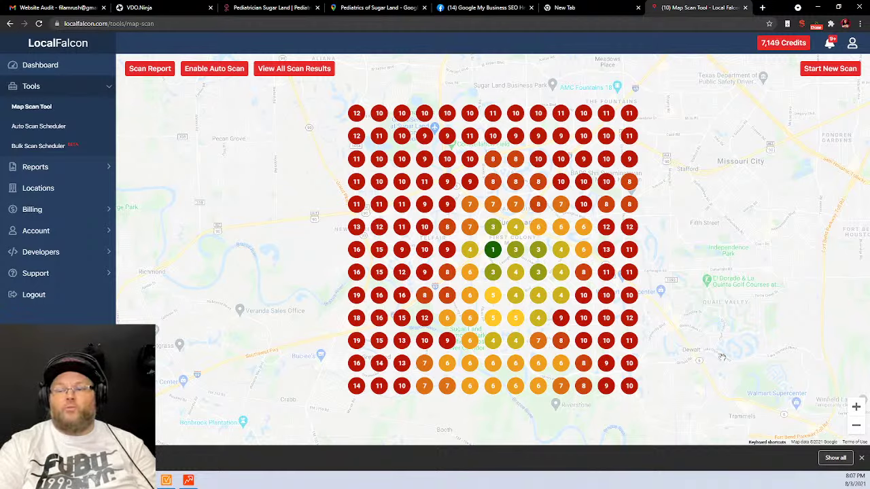
{"action": "mouse_move", "coordinate": [466, 141]}
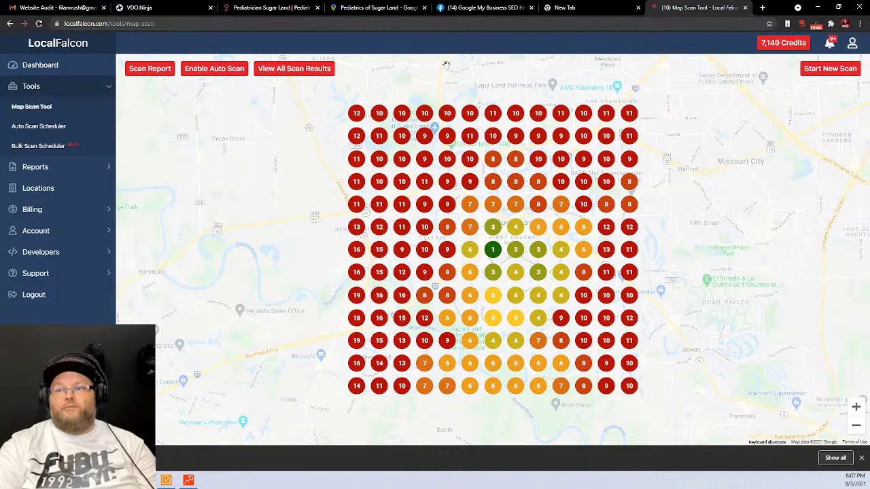
- Switch to Facebook, find the YouTube Stack post on the own profile, and compare its two map ranking images
{"action": "left_click", "coordinate": [478, 7]}
{"action": "left_click", "coordinate": [746, 44]}
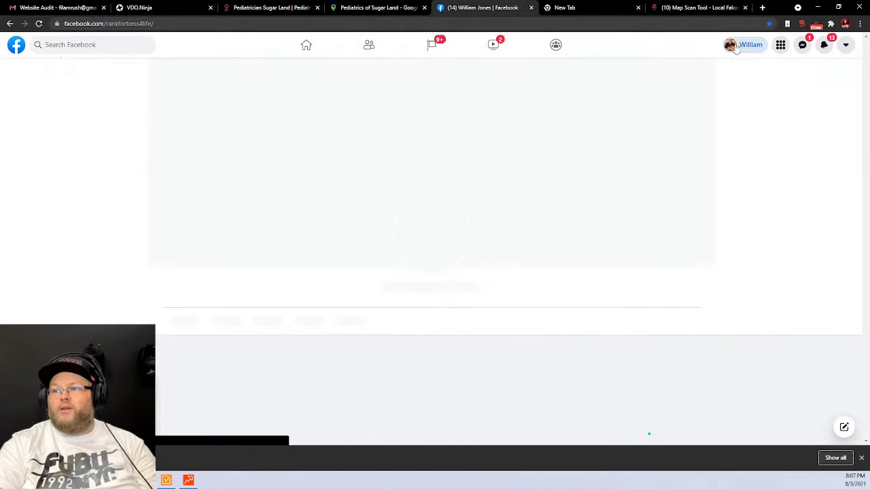
{"action": "scroll", "coordinate": [579, 190], "scroll_direction": "down", "scroll_amount": 15}
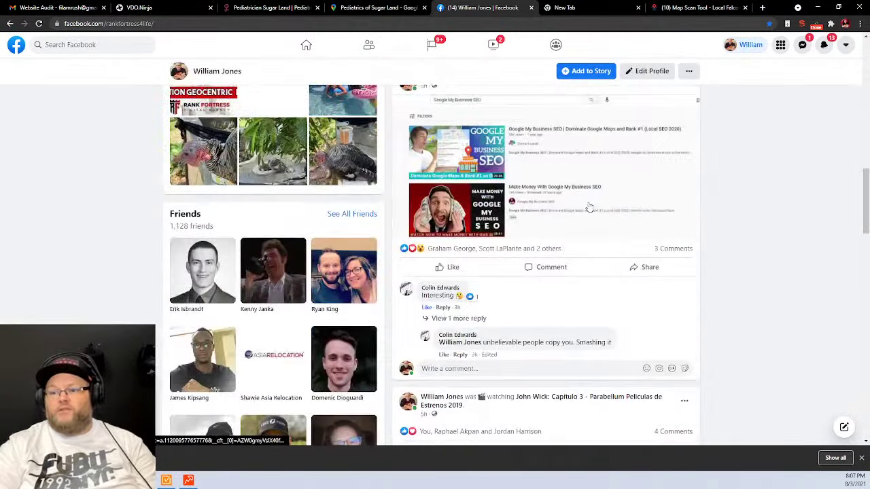
{"action": "scroll", "coordinate": [589, 206], "scroll_direction": "down", "scroll_amount": 15}
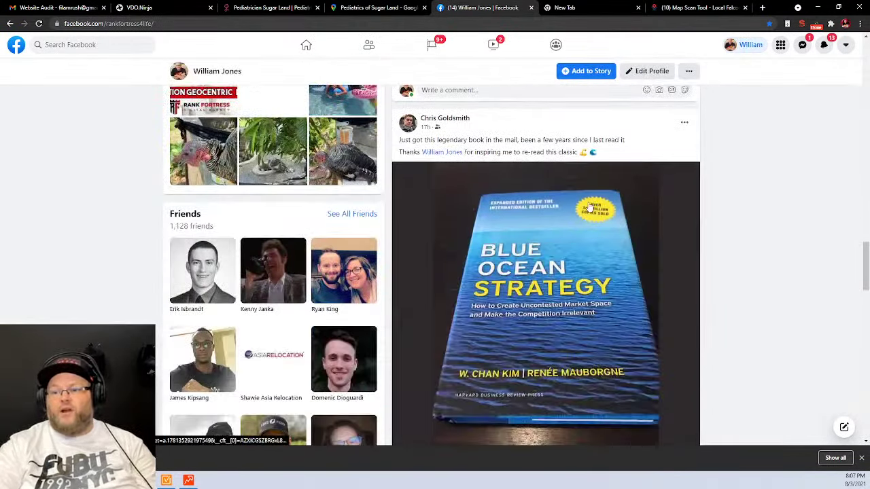
{"action": "scroll", "coordinate": [590, 206], "scroll_direction": "down", "scroll_amount": 15}
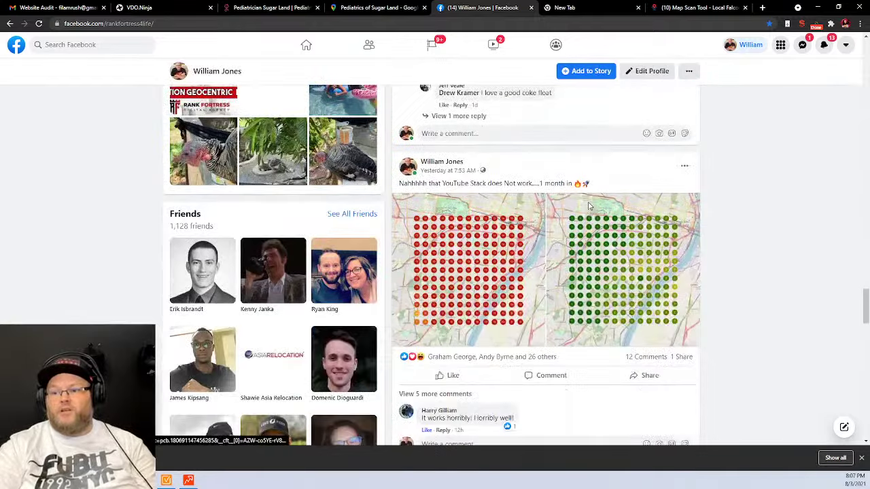
{"action": "left_click", "coordinate": [480, 248]}
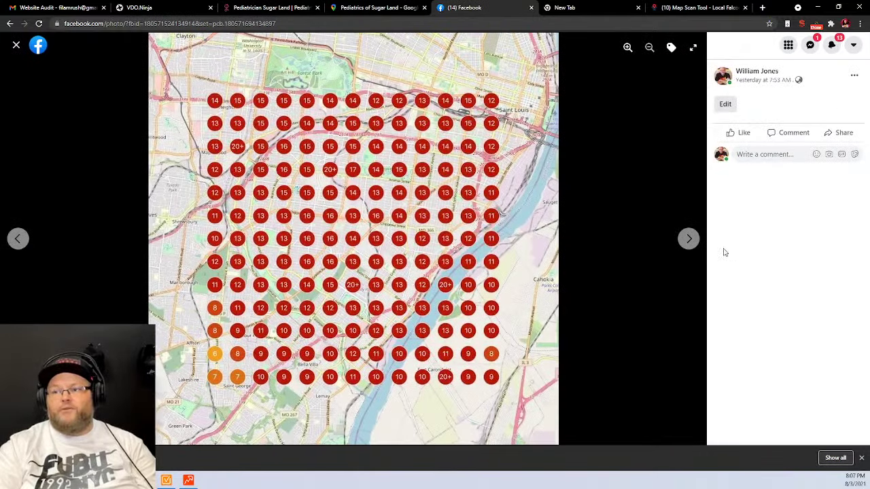
{"action": "left_click", "coordinate": [692, 240]}
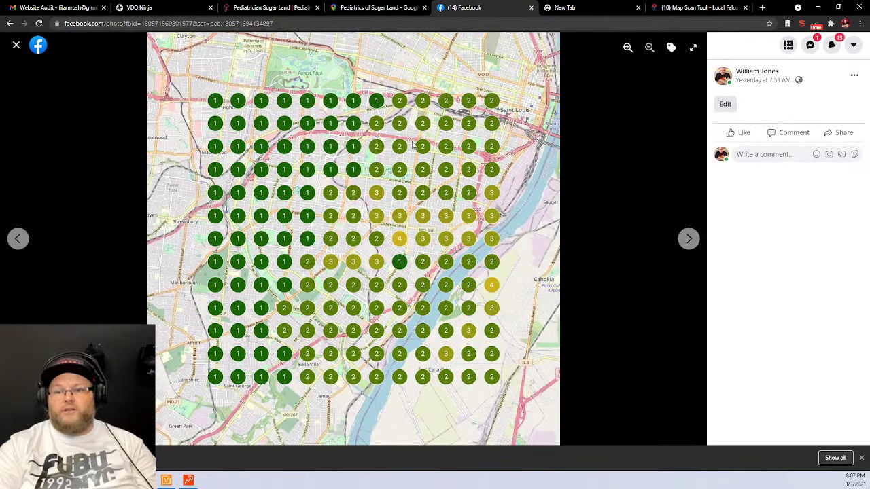
{"action": "left_click", "coordinate": [17, 239]}
{"action": "left_click", "coordinate": [17, 46]}
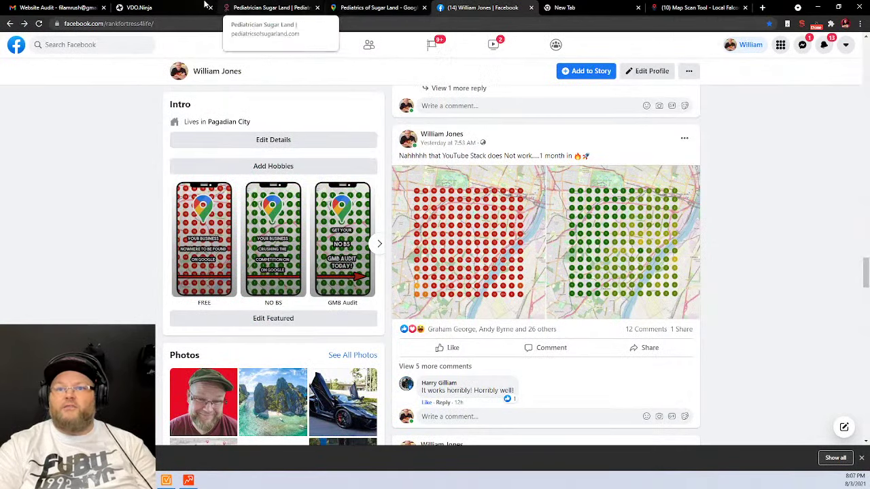
- Switch to the Pediatrics of Sugar Land listing in Google Maps and read through its customer reviews
{"action": "left_click", "coordinate": [249, 7]}
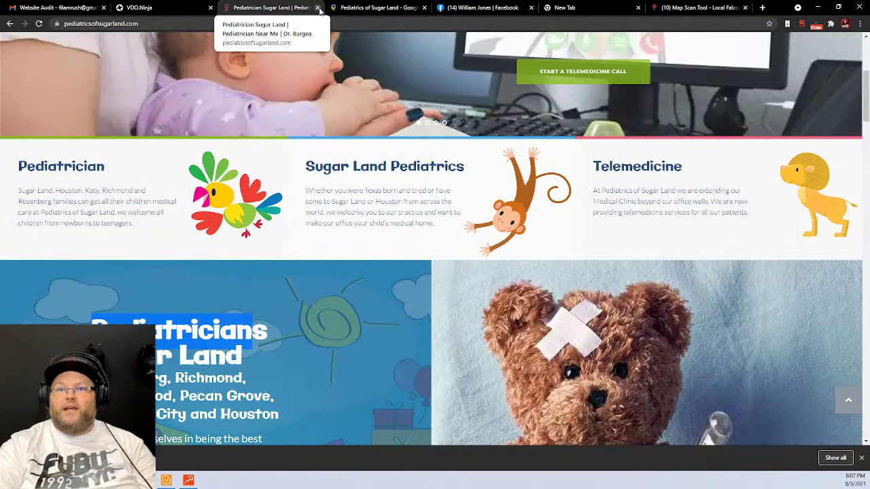
{"action": "left_click", "coordinate": [55, 8]}
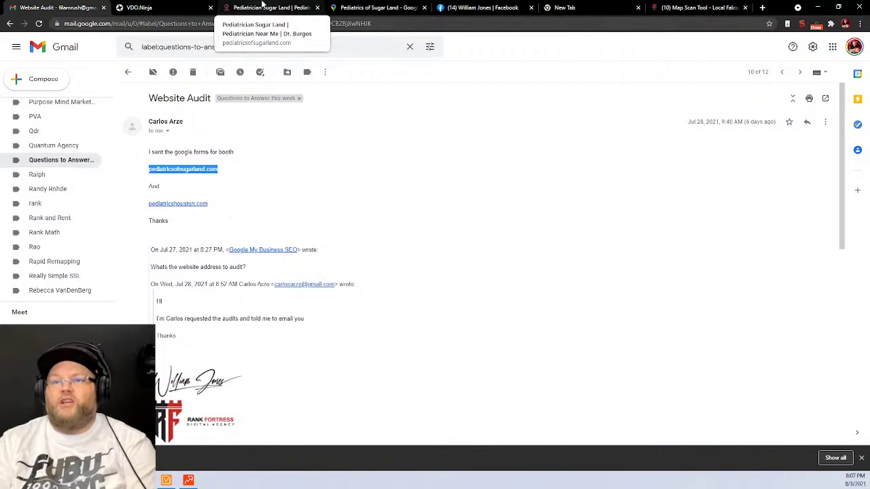
{"action": "left_click", "coordinate": [394, 6]}
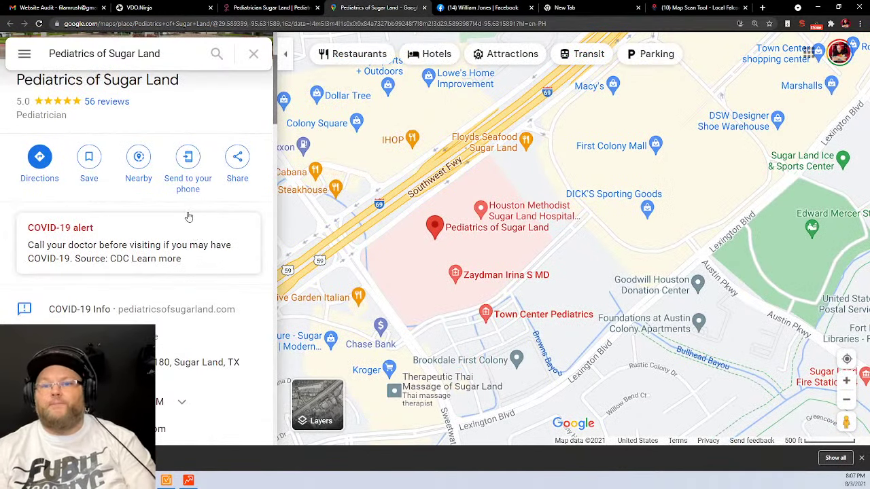
{"action": "left_click", "coordinate": [107, 101]}
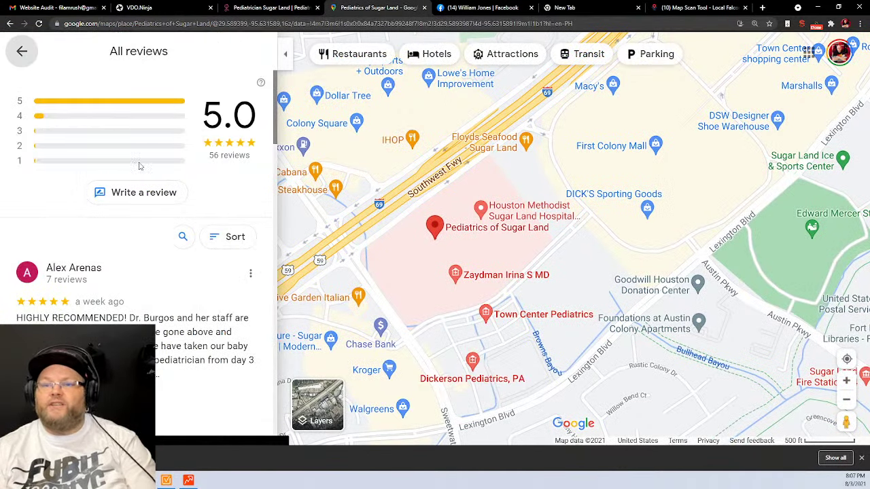
{"action": "scroll", "coordinate": [174, 235], "scroll_direction": "down", "scroll_amount": 3}
{"action": "scroll", "coordinate": [175, 235], "scroll_direction": "down", "scroll_amount": 6}
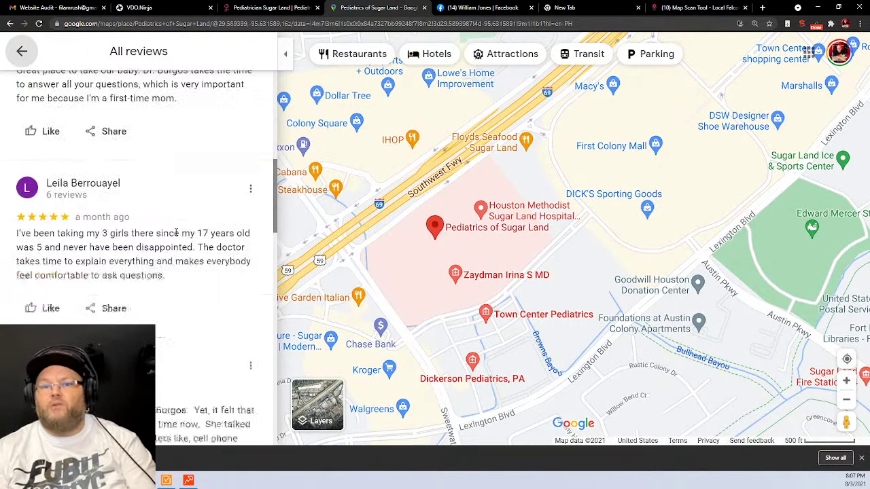
{"action": "scroll", "coordinate": [176, 235], "scroll_direction": "down", "scroll_amount": 4}
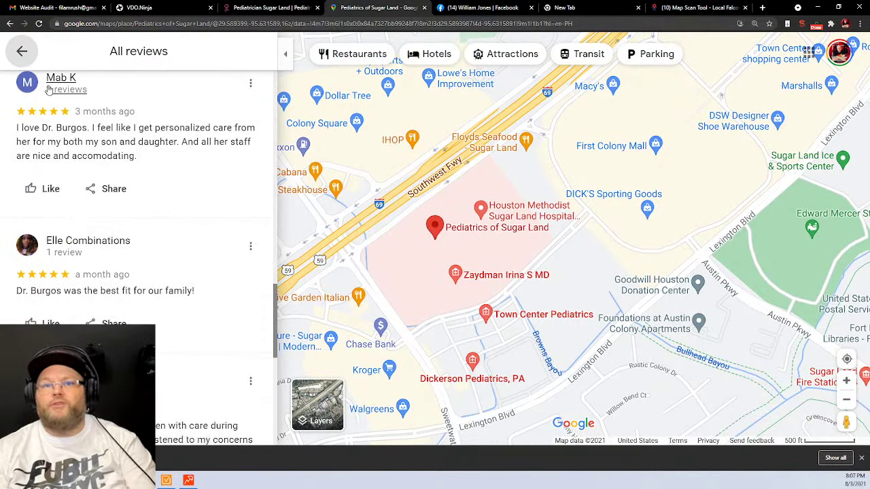
{"action": "left_click", "coordinate": [23, 52]}
- Examine the content and dates of the owner's posts on the Pediatrics of Sugar Land listing
{"action": "scroll", "coordinate": [136, 208], "scroll_direction": "down", "scroll_amount": 4}
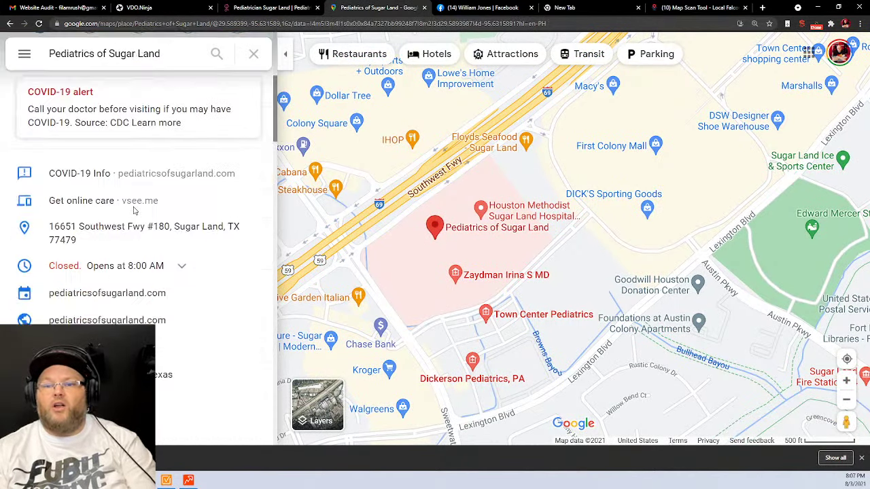
{"action": "scroll", "coordinate": [135, 211], "scroll_direction": "down", "scroll_amount": 5}
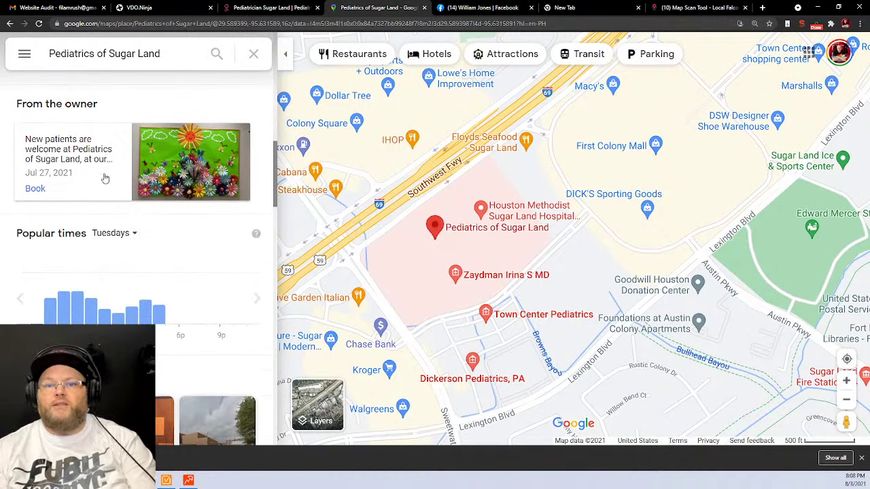
{"action": "left_click", "coordinate": [105, 178]}
{"action": "scroll", "coordinate": [235, 197], "scroll_direction": "down", "scroll_amount": 7}
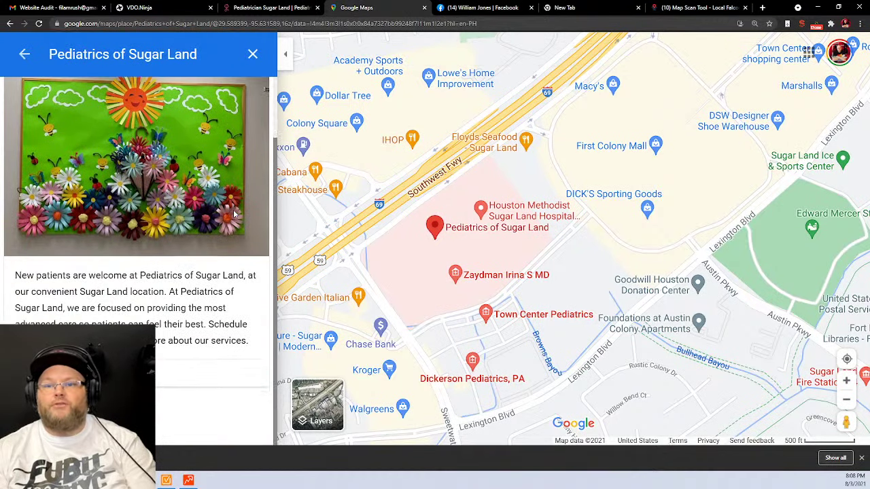
{"action": "scroll", "coordinate": [228, 218], "scroll_direction": "down", "scroll_amount": 9}
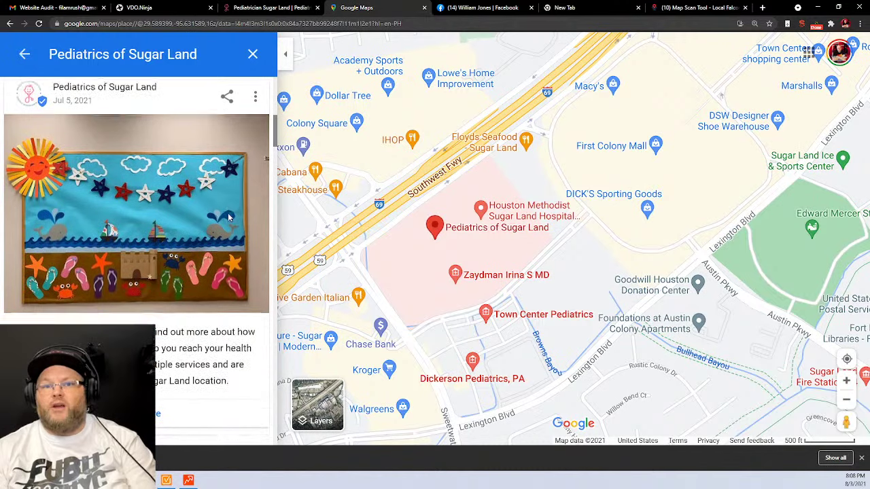
{"action": "scroll", "coordinate": [170, 163], "scroll_direction": "down", "scroll_amount": 3}
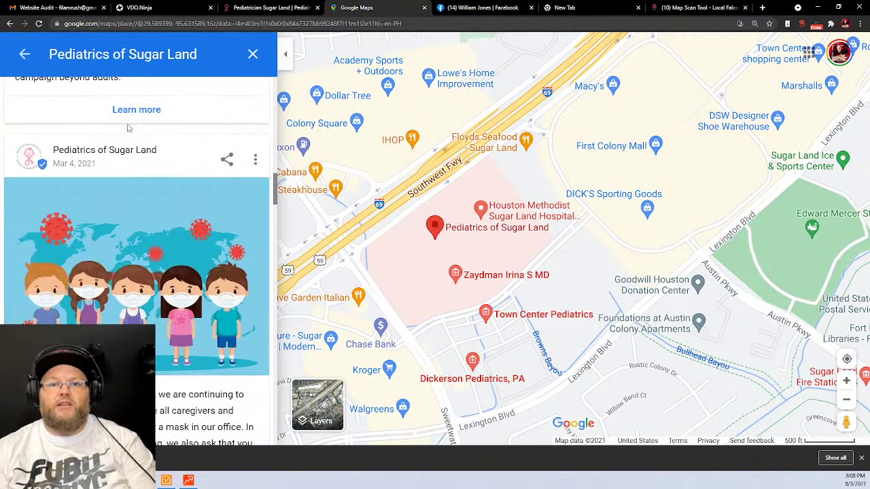
{"action": "left_click", "coordinate": [26, 54]}
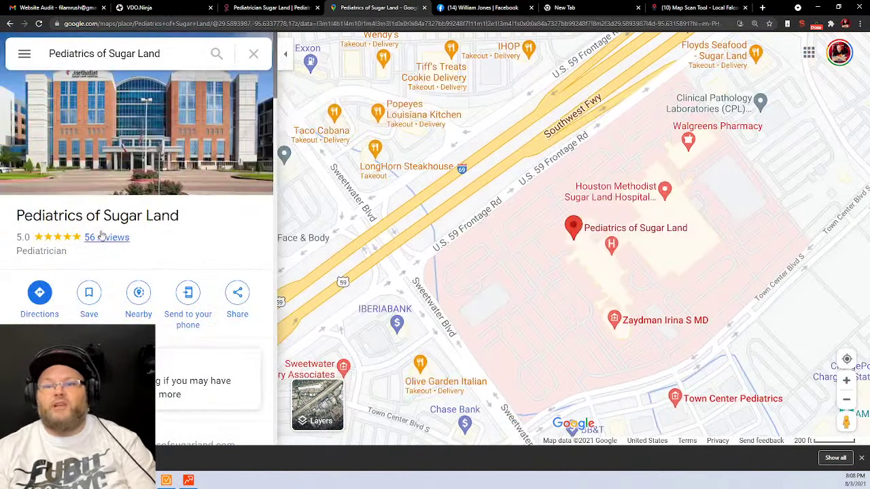
- Examine the rest of the Pediatrics of Sugar Land listing and view the sample business post in posts.jpg for comparison
{"action": "scroll", "coordinate": [130, 253], "scroll_direction": "down", "scroll_amount": 3}
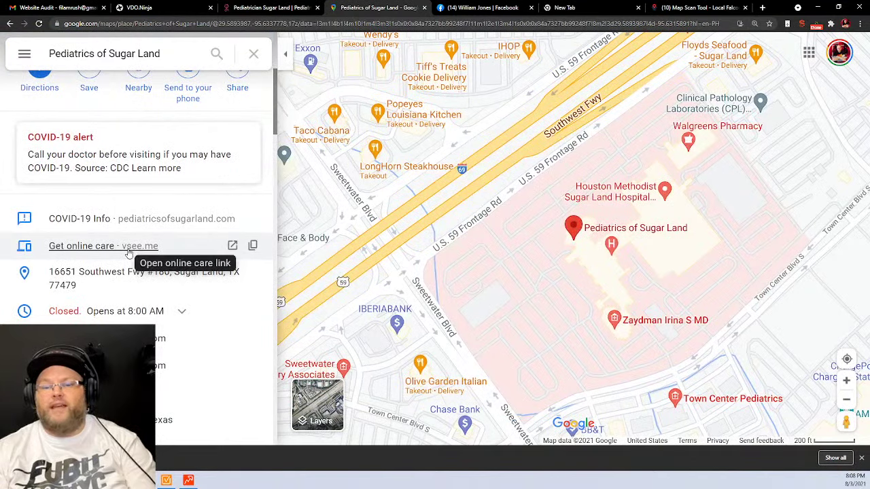
{"action": "scroll", "coordinate": [129, 253], "scroll_direction": "down", "scroll_amount": 5}
{"action": "scroll", "coordinate": [129, 253], "scroll_direction": "down", "scroll_amount": 5}
{"action": "scroll", "coordinate": [129, 253], "scroll_direction": "down", "scroll_amount": 5}
{"action": "scroll", "coordinate": [129, 253], "scroll_direction": "up", "scroll_amount": 10}
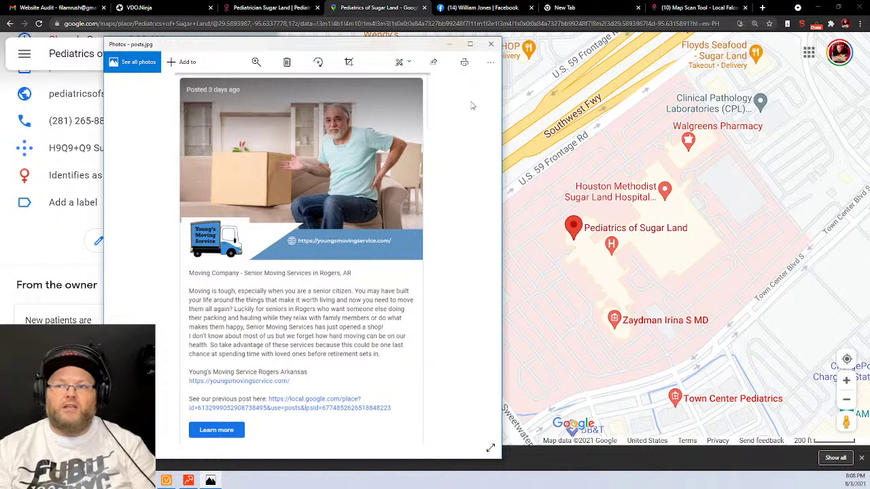
{"action": "left_click", "coordinate": [458, 46]}
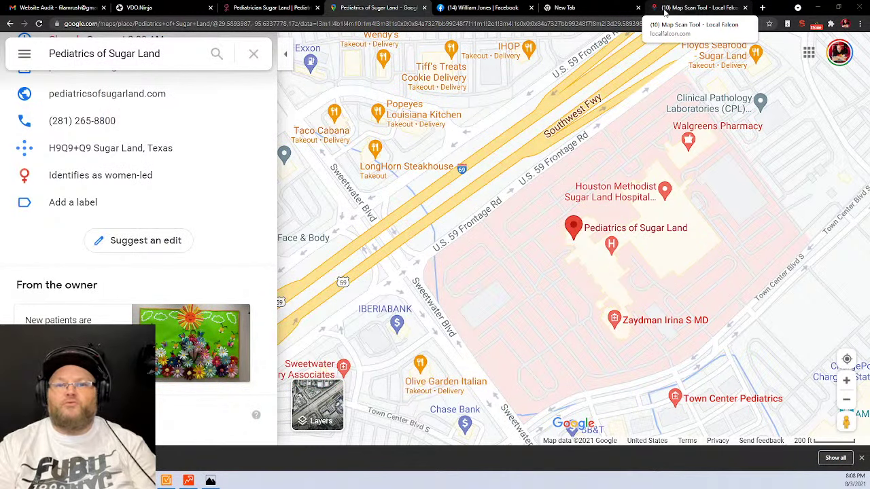
- Open pediatricshouston.com from the Website Audit email and put it in place of the closed Sugar Land website and Maps tabs
{"action": "left_click", "coordinate": [32, 6]}
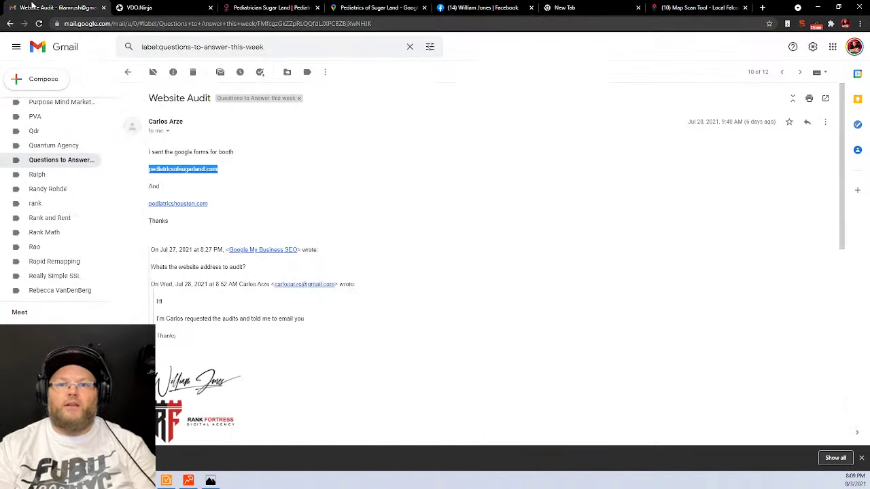
{"action": "left_click", "coordinate": [199, 204]}
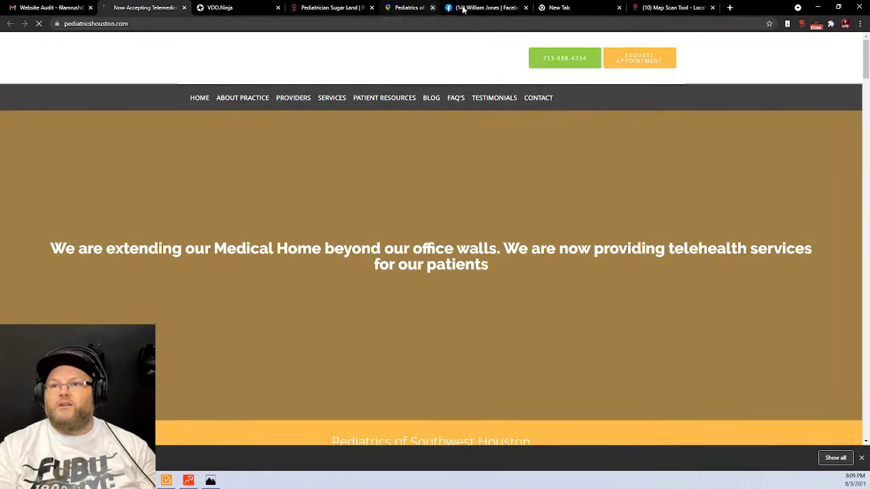
{"action": "left_click", "coordinate": [465, 8]}
{"action": "left_click", "coordinate": [372, 7]}
{"action": "left_click_drag", "start_coordinate": [120, 7], "coordinate": [211, 33]}
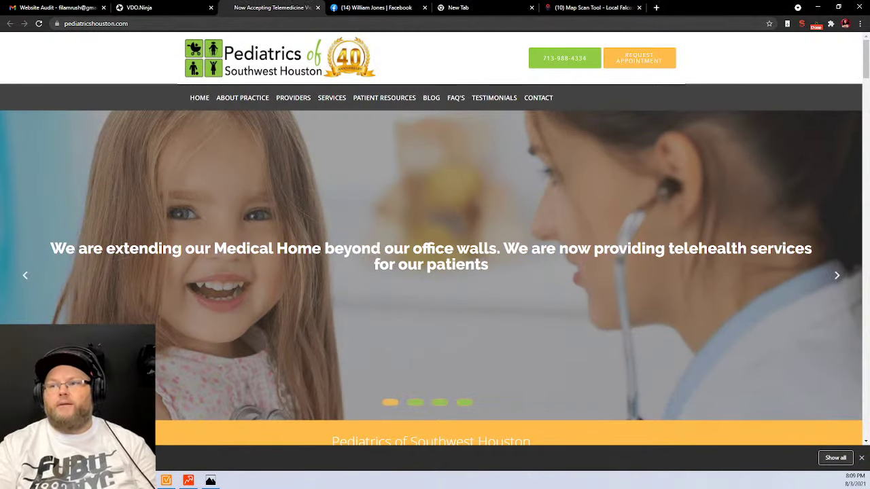
- Examine the upper part of the pediatricshouston.com homepage and check its SEO summary and heading structure with the SEO extension
{"action": "scroll", "coordinate": [372, 213], "scroll_direction": "down", "scroll_amount": 4}
{"action": "scroll", "coordinate": [373, 214], "scroll_direction": "up", "scroll_amount": 4}
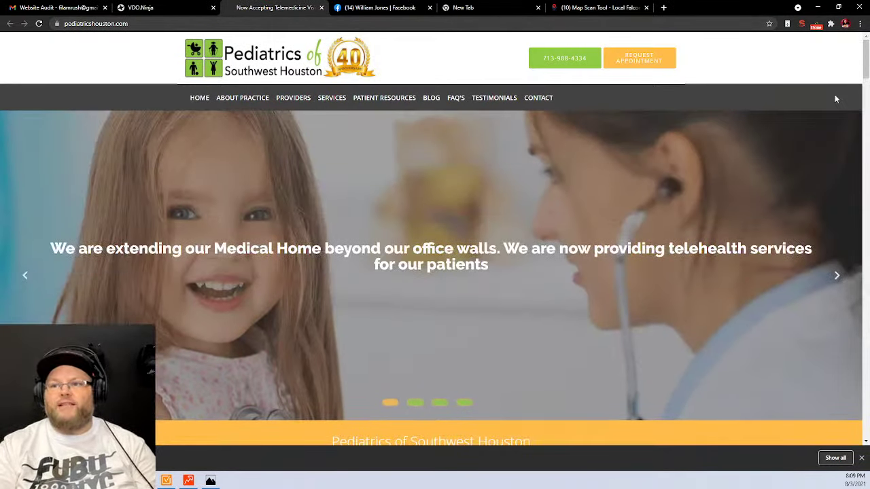
{"action": "scroll", "coordinate": [542, 196], "scroll_direction": "down", "scroll_amount": 2}
{"action": "scroll", "coordinate": [543, 196], "scroll_direction": "down", "scroll_amount": 3}
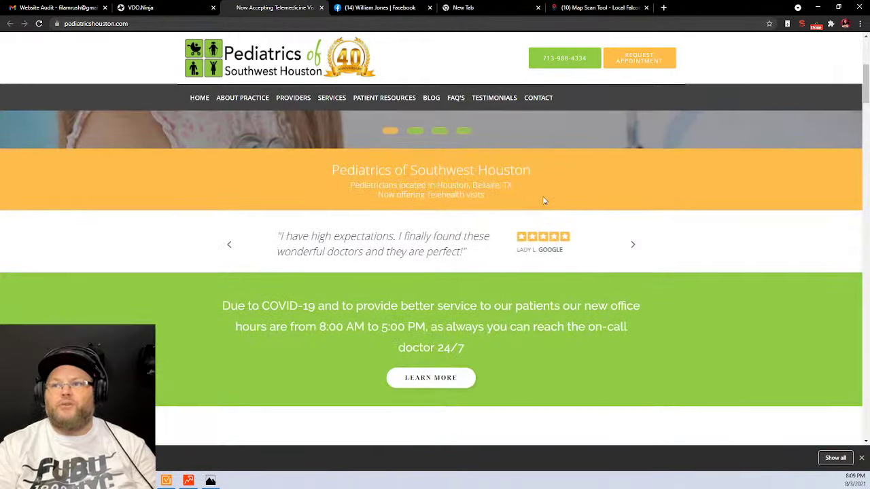
{"action": "scroll", "coordinate": [543, 196], "scroll_direction": "up", "scroll_amount": 5}
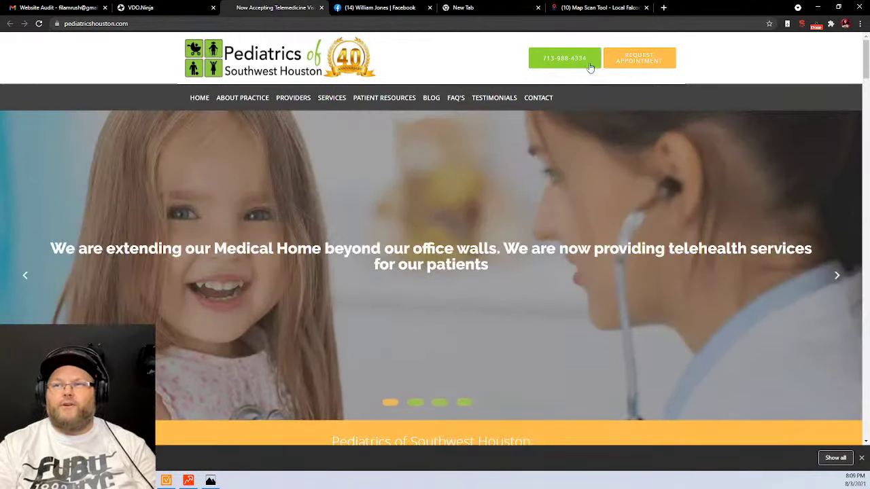
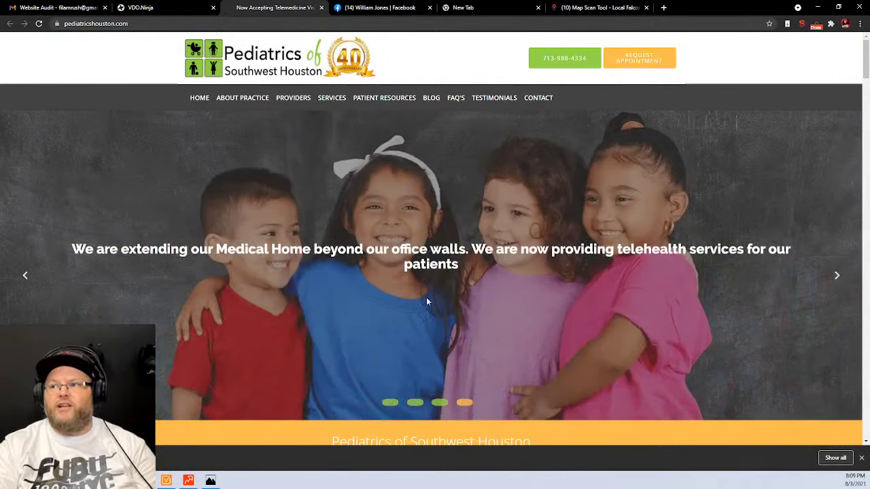
{"action": "left_click", "coordinate": [806, 25]}
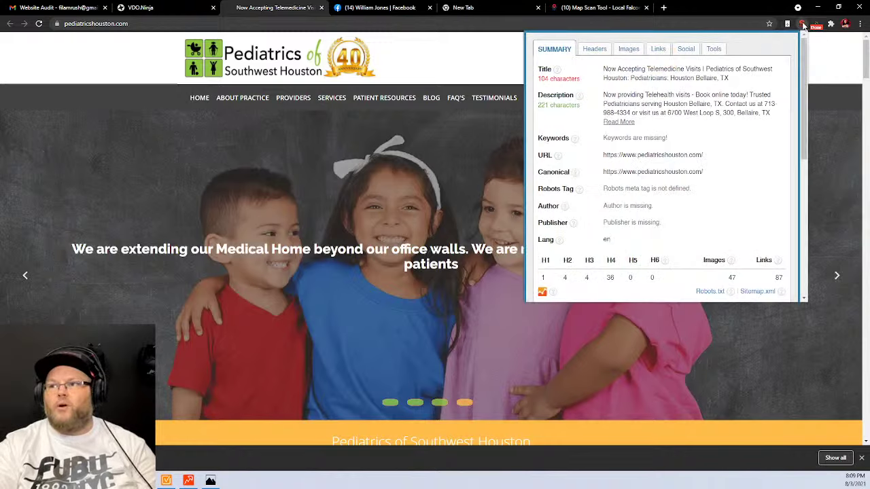
{"action": "left_click", "coordinate": [606, 53]}
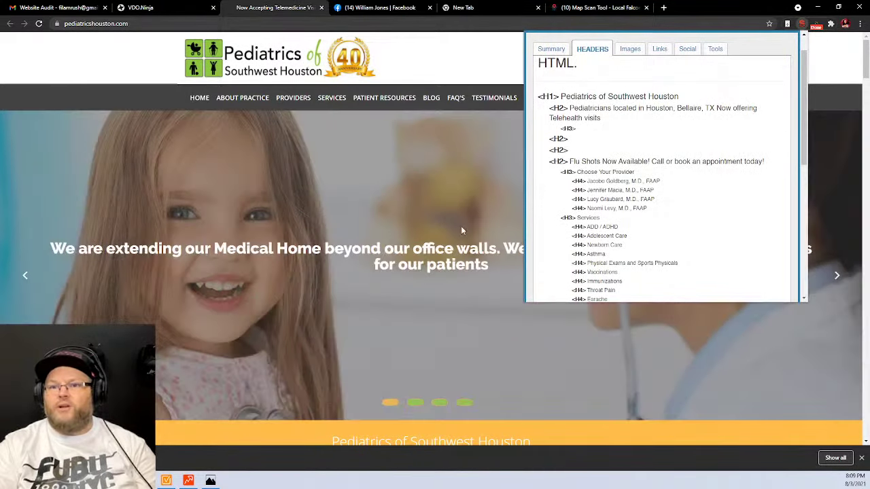
{"action": "scroll", "coordinate": [442, 296], "scroll_direction": "down", "scroll_amount": 4}
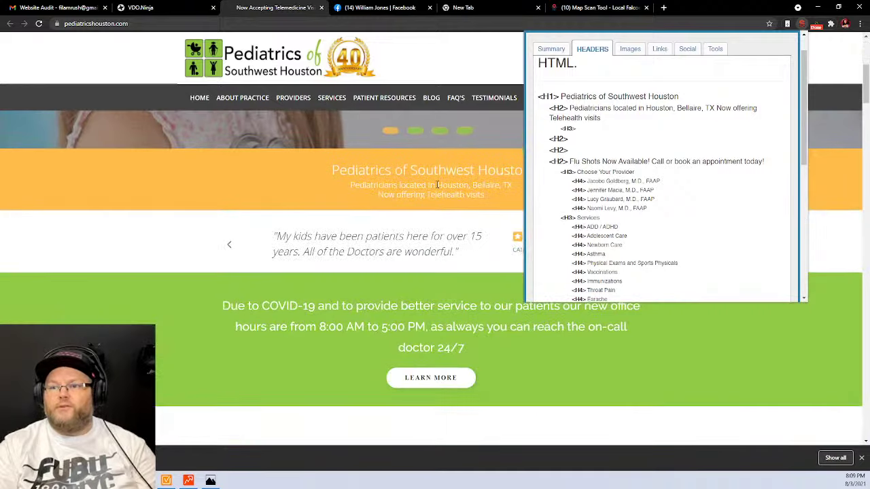
{"action": "scroll", "coordinate": [428, 178], "scroll_direction": "up", "scroll_amount": 4}
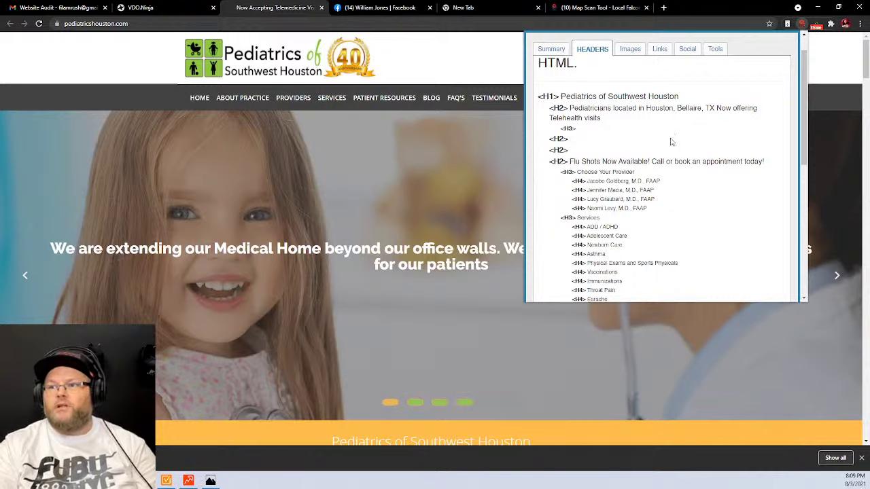
{"action": "left_click", "coordinate": [529, 343]}
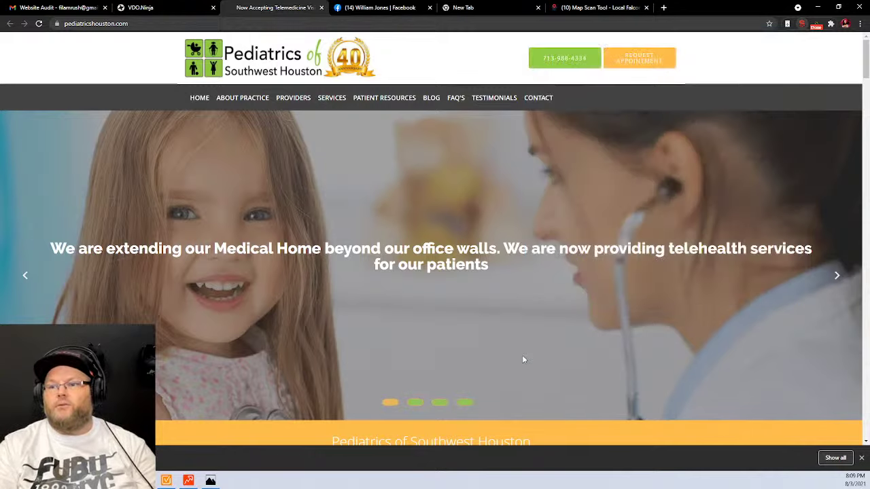
- Examine the rest of the pediatricshouston.com homepage down to the embedded map and open the practice's Google reviews from it
{"action": "scroll", "coordinate": [522, 355], "scroll_direction": "down", "scroll_amount": 10}
{"action": "scroll", "coordinate": [510, 302], "scroll_direction": "down", "scroll_amount": 10}
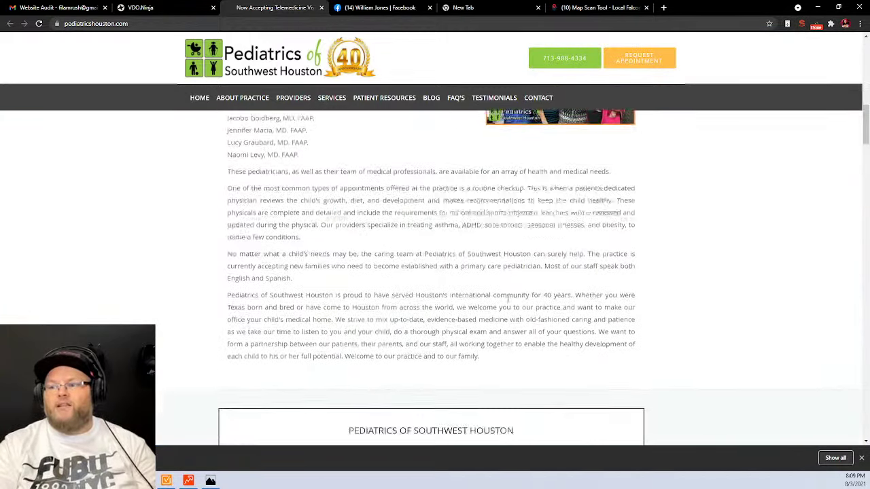
{"action": "scroll", "coordinate": [507, 303], "scroll_direction": "down", "scroll_amount": 10}
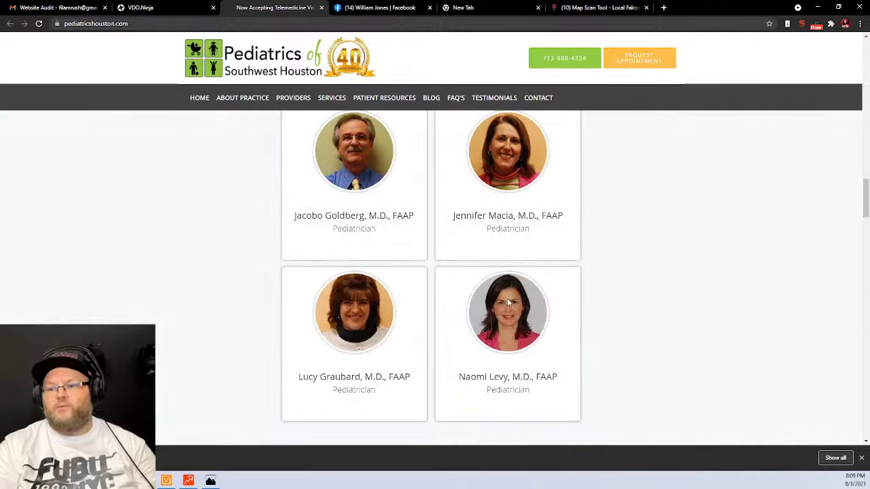
{"action": "scroll", "coordinate": [509, 304], "scroll_direction": "down", "scroll_amount": 10}
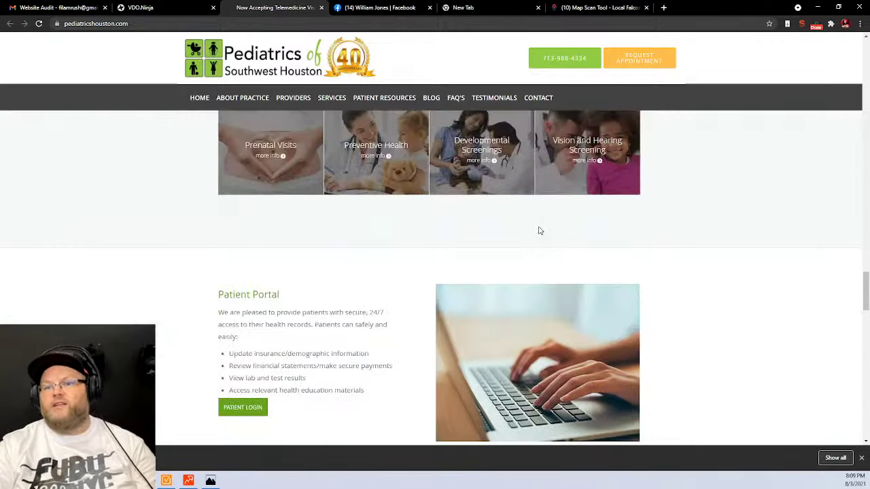
{"action": "scroll", "coordinate": [540, 231], "scroll_direction": "down", "scroll_amount": 8}
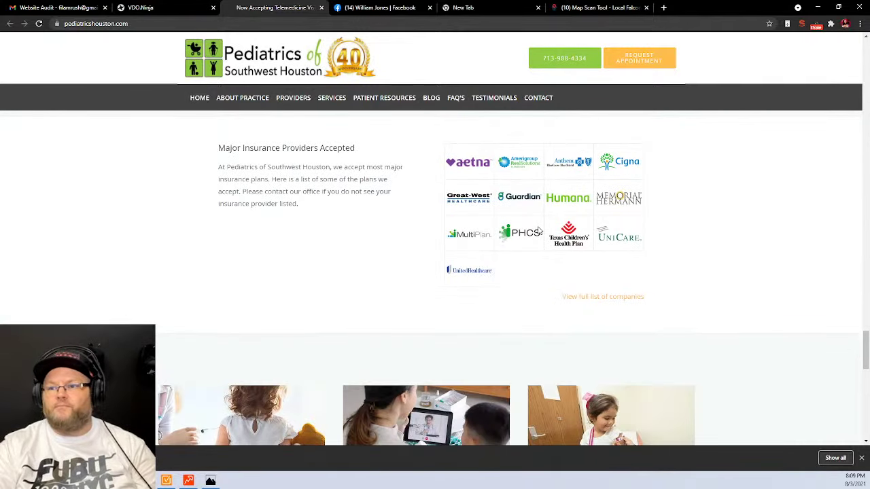
{"action": "scroll", "coordinate": [539, 232], "scroll_direction": "down", "scroll_amount": 10}
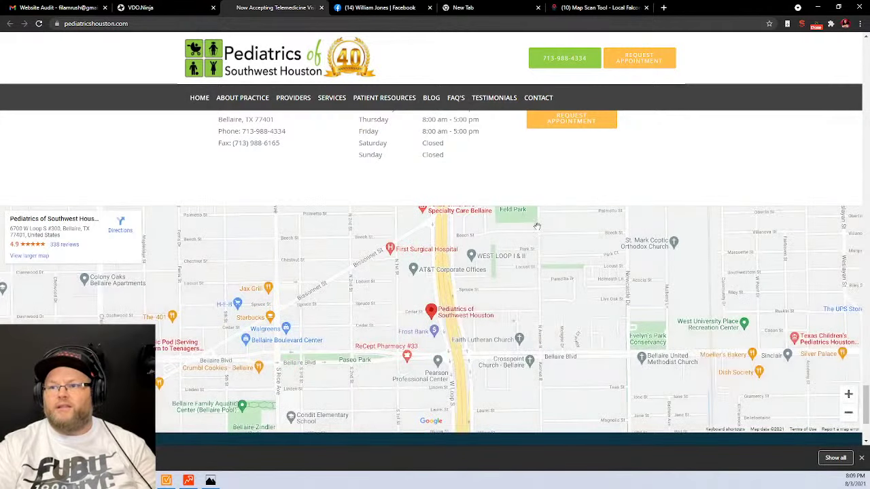
{"action": "left_click", "coordinate": [64, 245]}
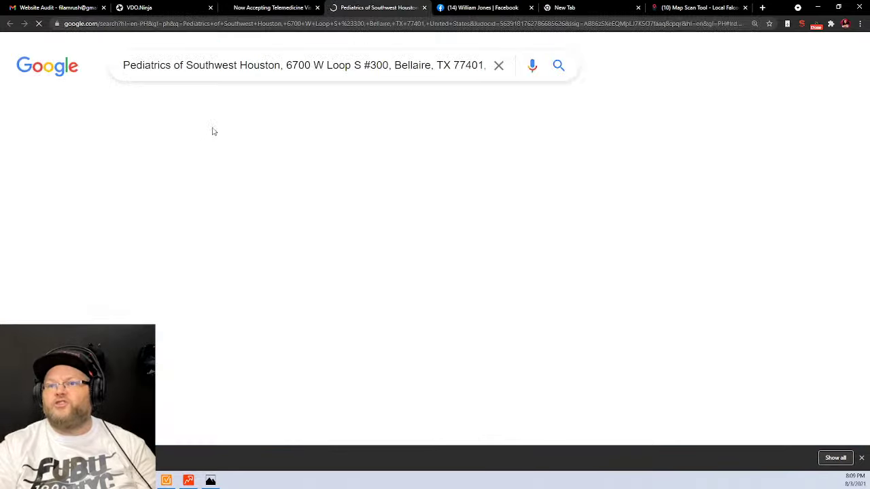
- Return to the pediatricshouston.com website, open its Contact page and copy the page URL
{"action": "left_click", "coordinate": [281, 7]}
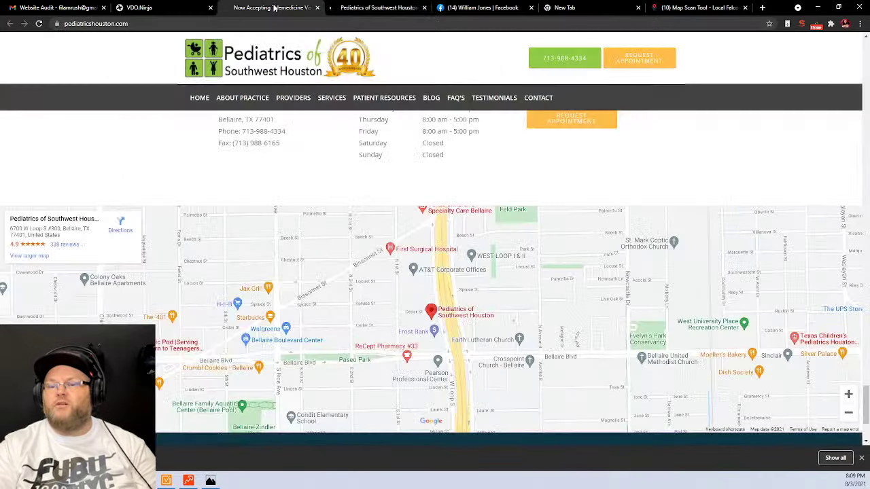
{"action": "scroll", "coordinate": [604, 256], "scroll_direction": "up", "scroll_amount": 2}
{"action": "scroll", "coordinate": [604, 256], "scroll_direction": "up", "scroll_amount": 10}
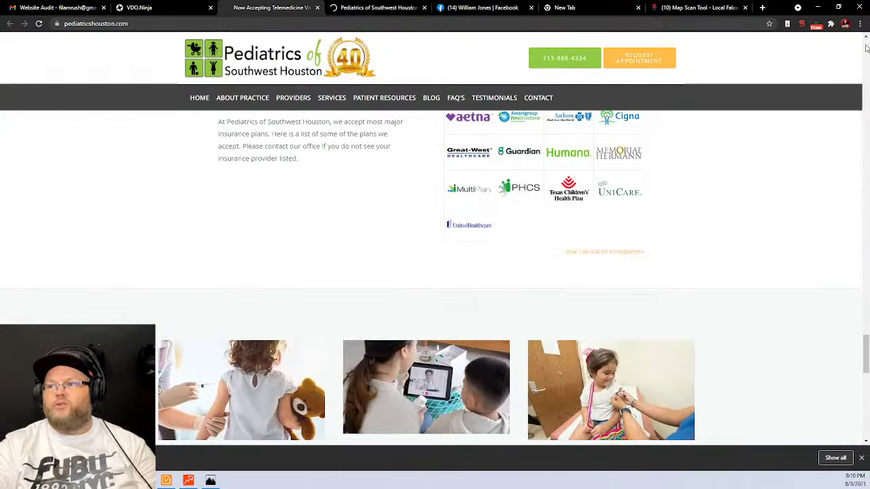
{"action": "scroll", "coordinate": [867, 52], "scroll_direction": "up", "scroll_amount": 5}
{"action": "left_click", "coordinate": [538, 99]}
{"action": "left_click", "coordinate": [129, 24]}
{"action": "key", "text": "ctrl+c"}
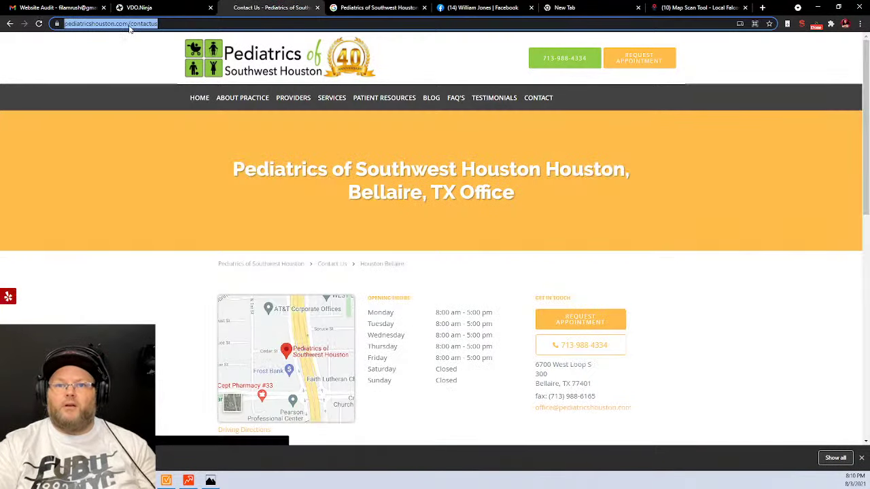
{"action": "left_click", "coordinate": [170, 403]}
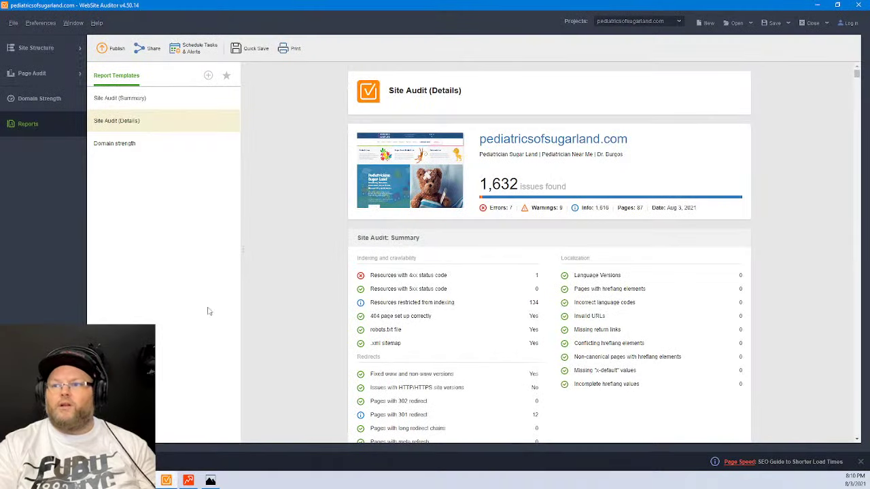
{"action": "left_click", "coordinate": [811, 22]}
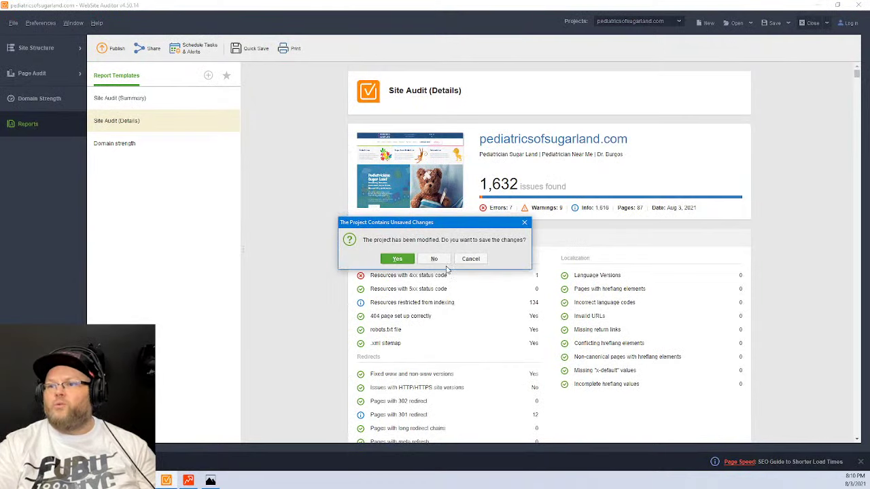
{"action": "left_click", "coordinate": [437, 262]}
{"action": "left_click", "coordinate": [367, 258]}
{"action": "key", "text": "ctrl+v"}
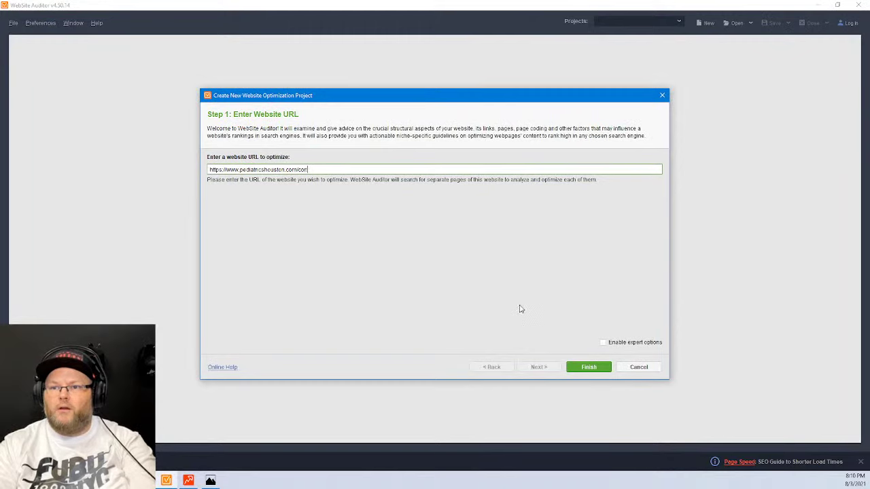
{"action": "left_click", "coordinate": [589, 367]}
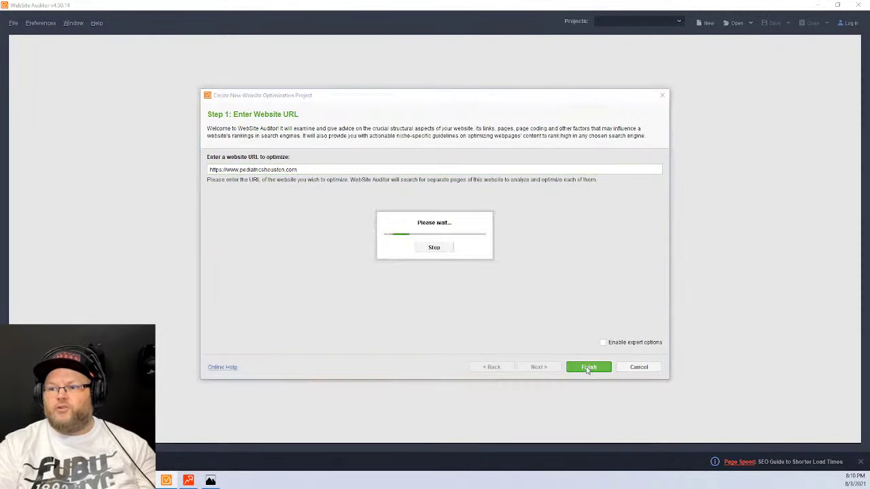
{"action": "left_click", "coordinate": [189, 481]}
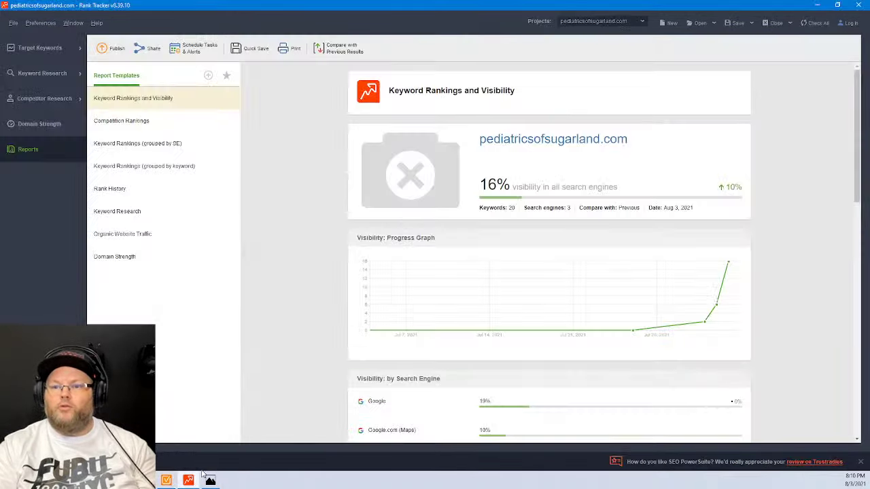
{"action": "left_click", "coordinate": [775, 23]}
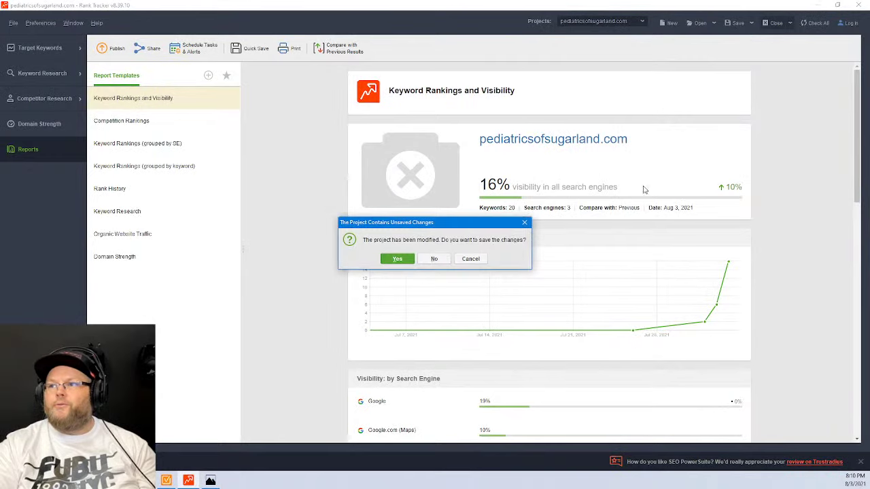
{"action": "left_click", "coordinate": [434, 259]}
{"action": "left_click", "coordinate": [356, 259]}
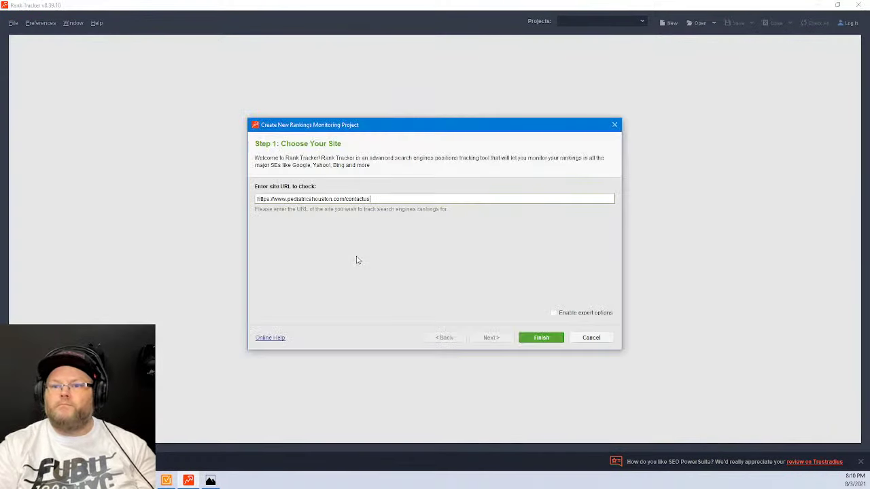
{"action": "left_click", "coordinate": [542, 338]}
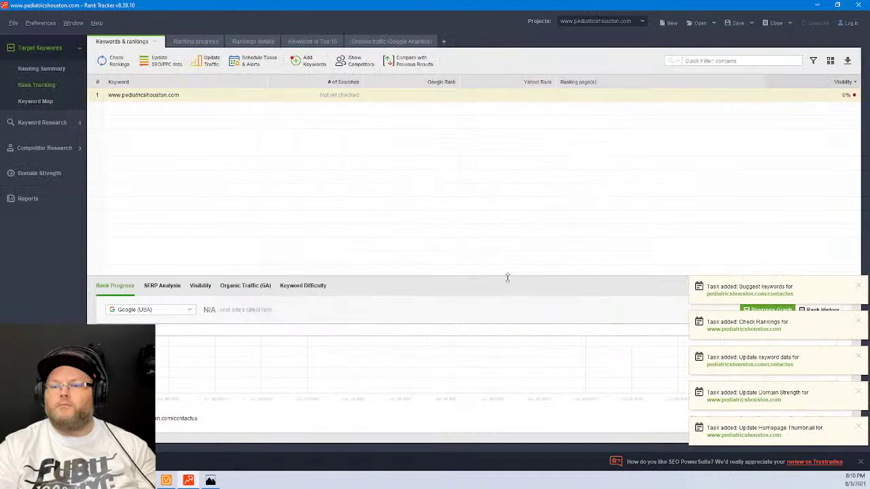
- Set the project's preferred search engines by removing Yahoo! and adding Google.com (Maps) and Google.com Mobile for the USA
{"action": "left_click", "coordinate": [42, 22]}
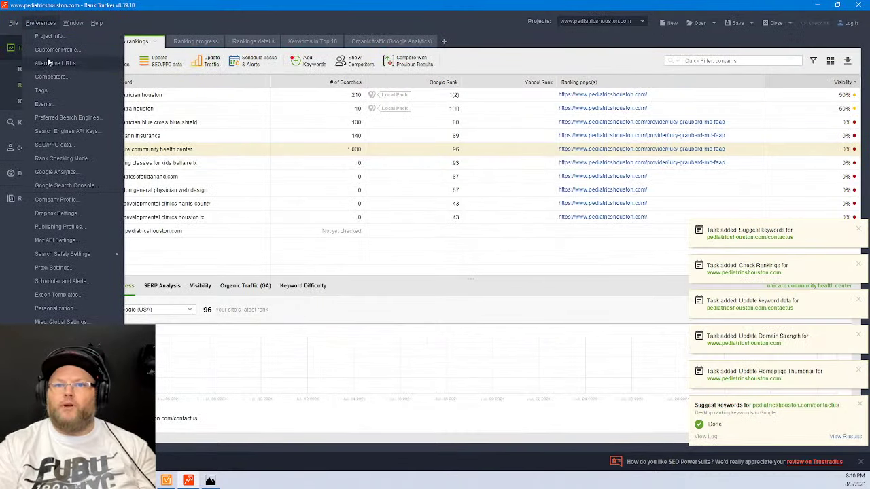
{"action": "left_click", "coordinate": [61, 117]}
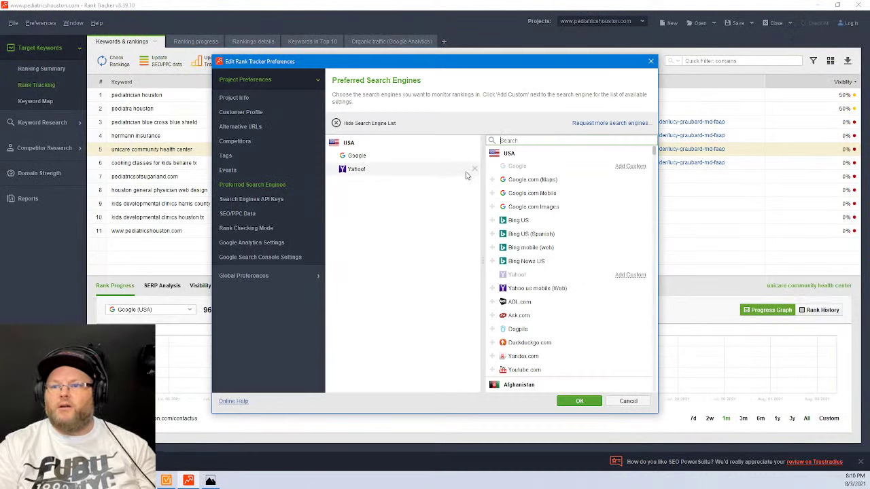
{"action": "left_click", "coordinate": [475, 170]}
{"action": "left_click", "coordinate": [414, 252]}
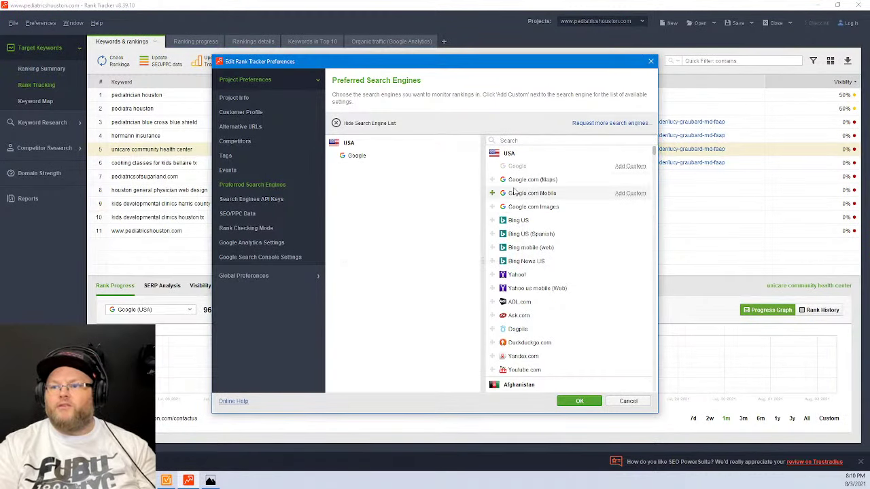
{"action": "left_click", "coordinate": [492, 180]}
{"action": "left_click", "coordinate": [492, 193]}
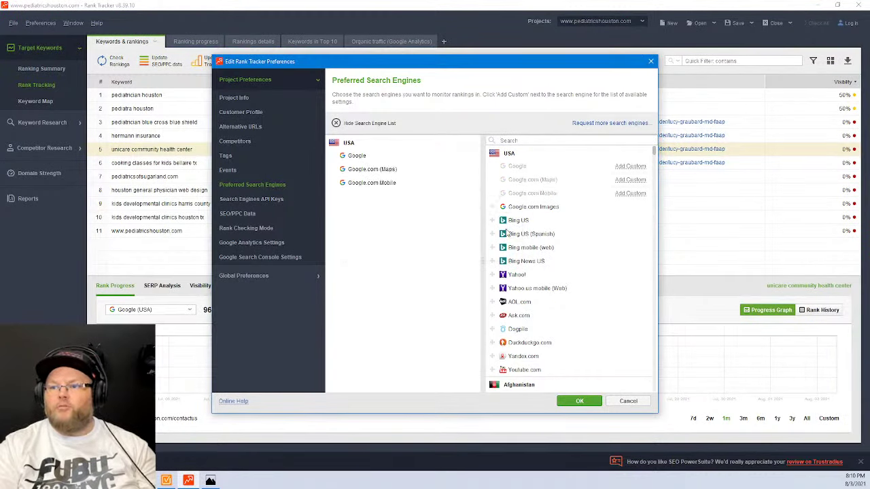
{"action": "left_click", "coordinate": [579, 401]}
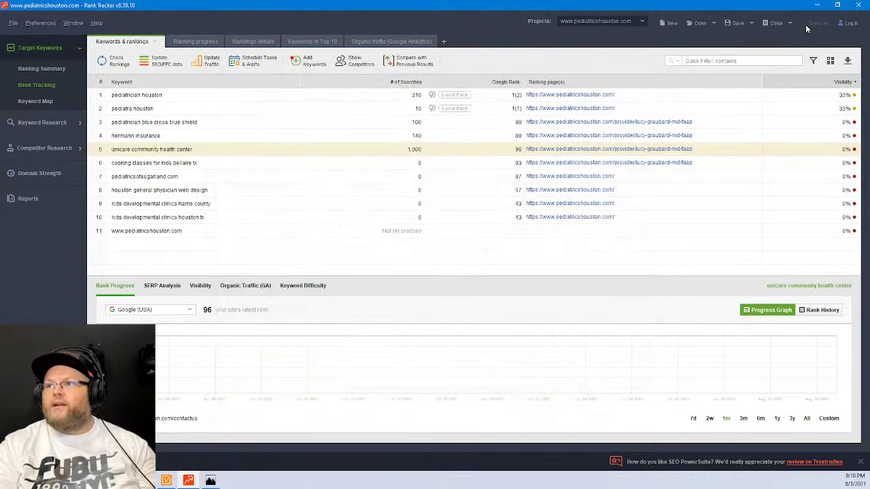
- Stop the pediatricshouston.com project's running tasks while keeping the project open, and restart all checks
{"action": "left_click", "coordinate": [775, 24]}
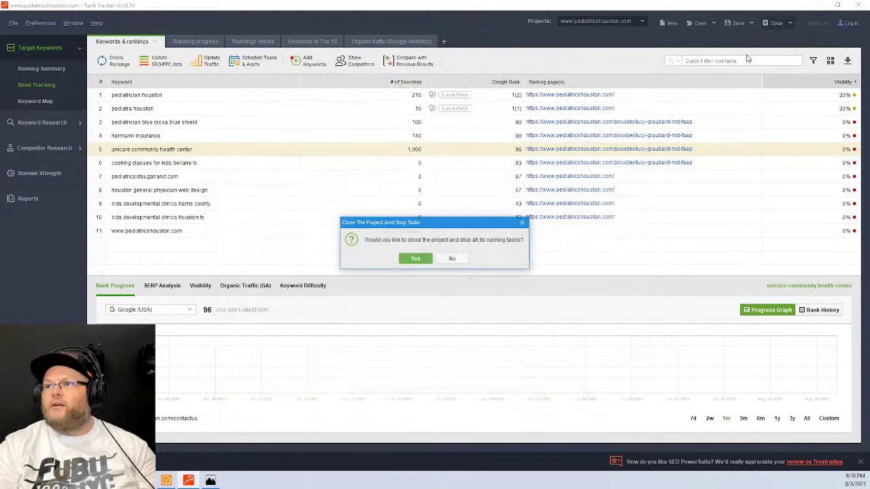
{"action": "left_click", "coordinate": [451, 261]}
{"action": "left_click", "coordinate": [775, 23]}
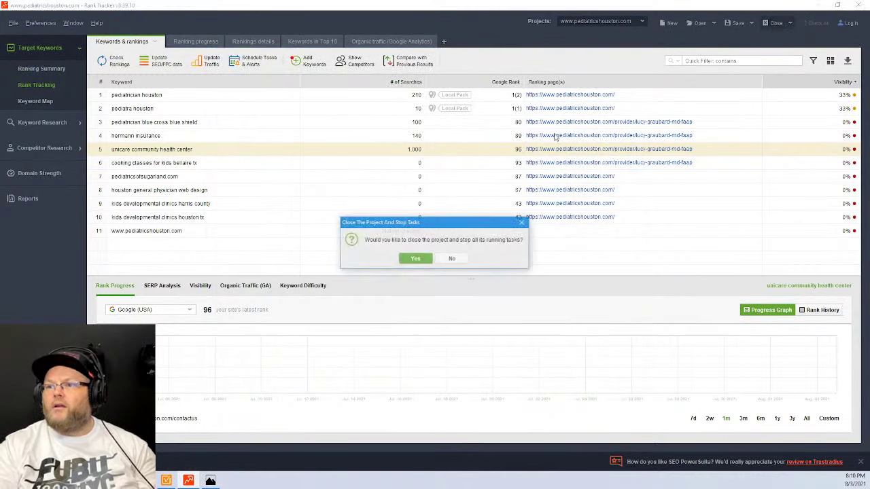
{"action": "left_click", "coordinate": [424, 261]}
{"action": "left_click", "coordinate": [459, 254]}
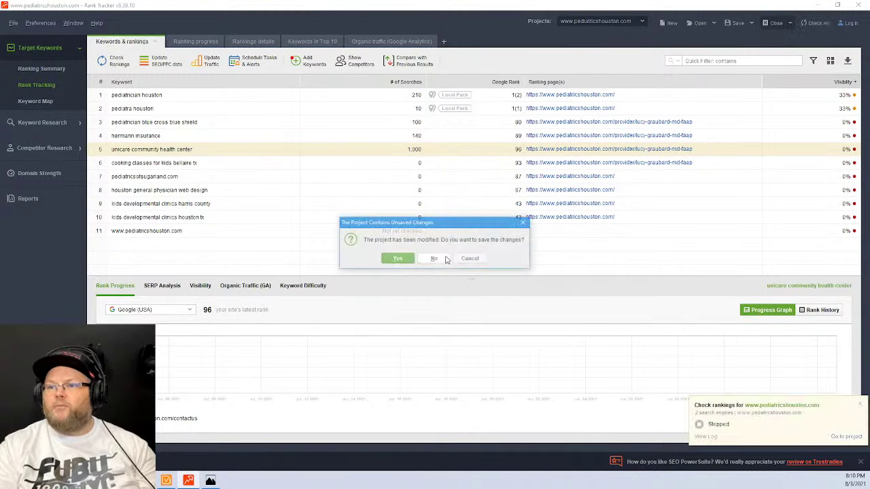
{"action": "left_click", "coordinate": [471, 259]}
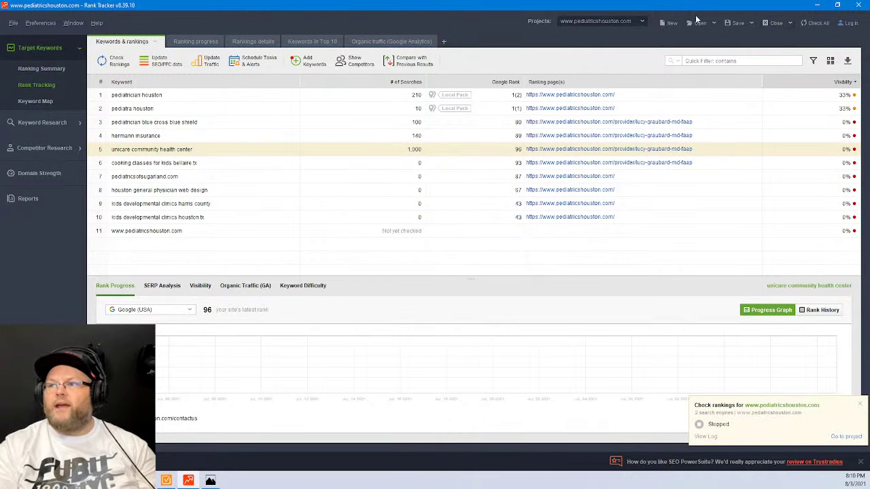
{"action": "left_click", "coordinate": [805, 23]}
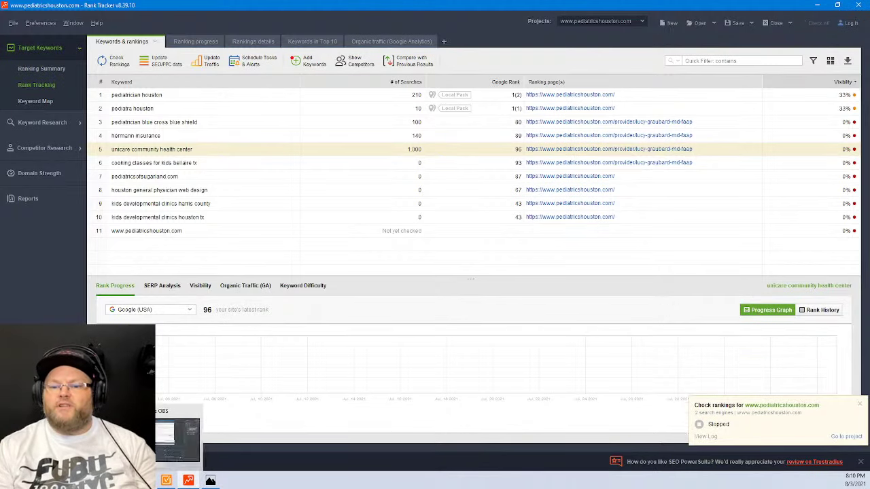
- Switch to the browser and examine the Pediatrics of Southwest Houston listing on Google, dismissing the reviews window and the leads pop-up
{"action": "left_click", "coordinate": [176, 428]}
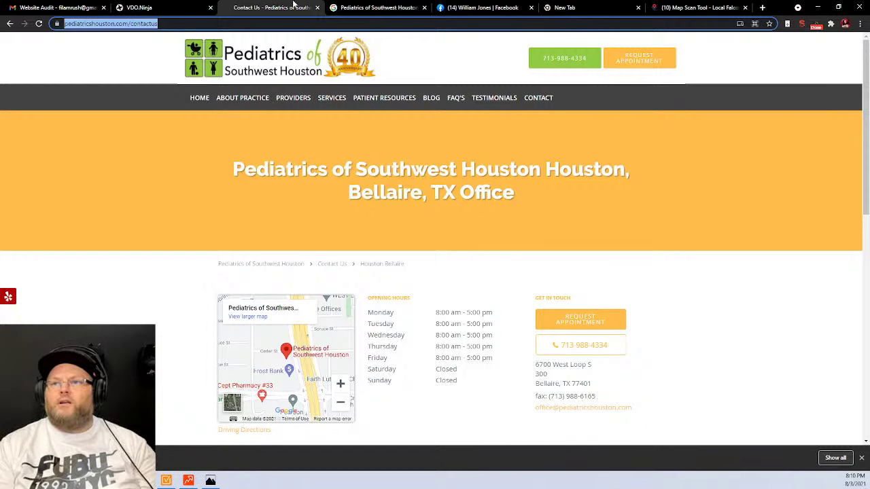
{"action": "left_click", "coordinate": [378, 7]}
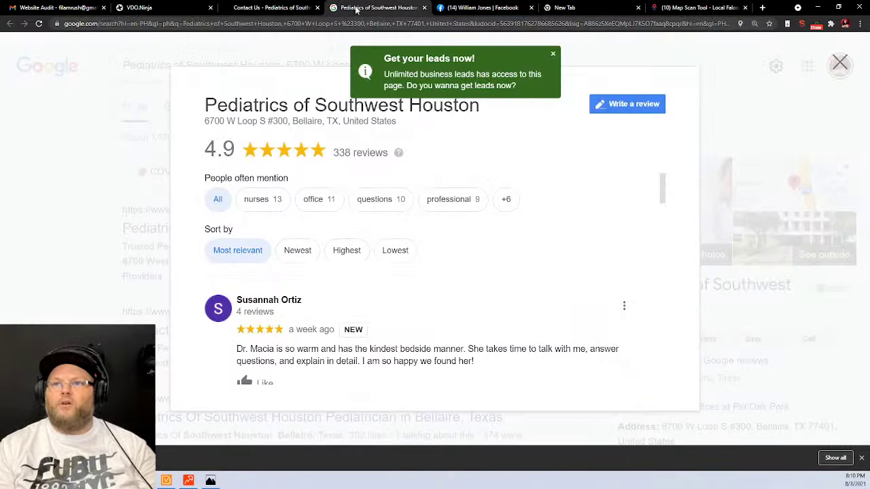
{"action": "left_click", "coordinate": [773, 129]}
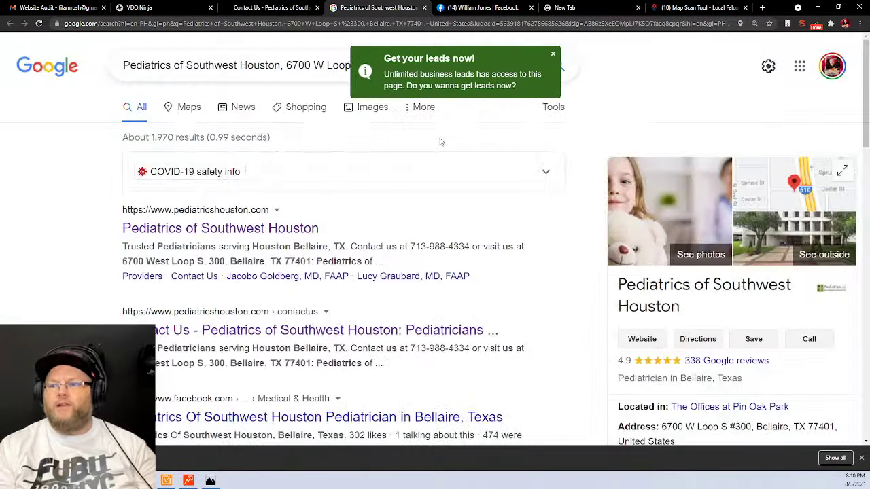
{"action": "scroll", "coordinate": [589, 256], "scroll_direction": "down", "scroll_amount": 2}
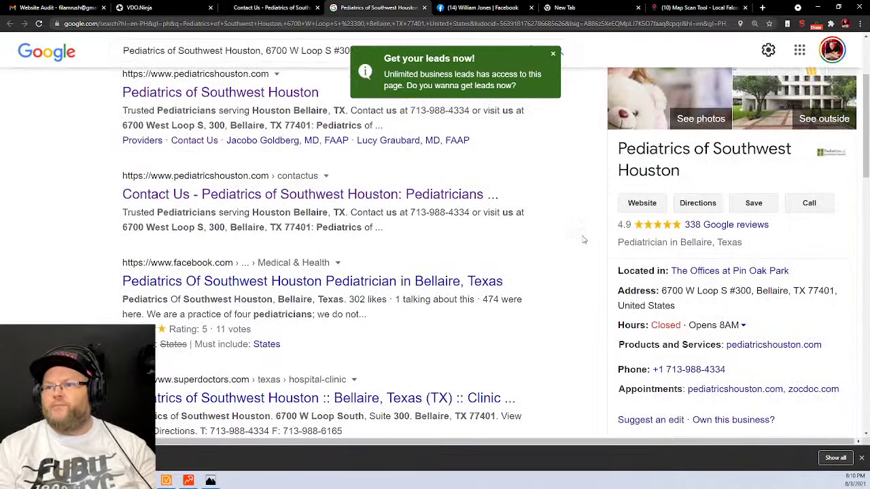
{"action": "scroll", "coordinate": [583, 239], "scroll_direction": "down", "scroll_amount": 1}
{"action": "left_click", "coordinate": [554, 55]}
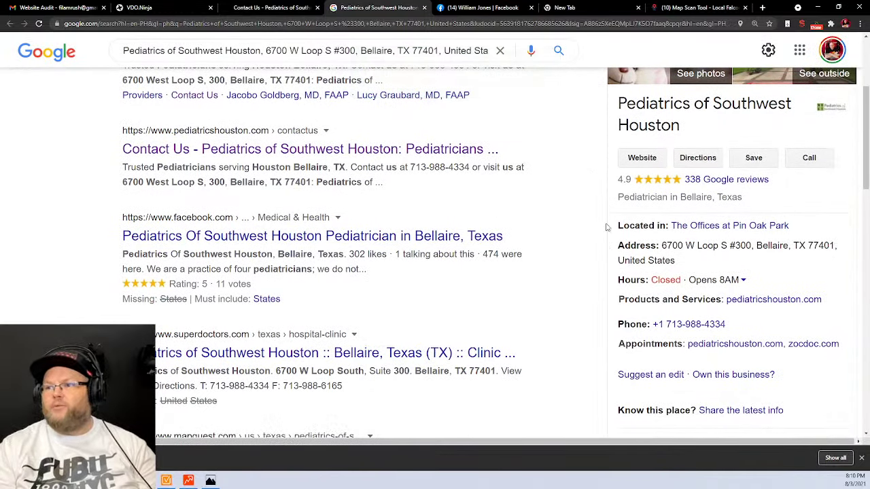
- Read the Google reviews of Pediatrics of Southwest Houston and return to the details of its business listing
{"action": "scroll", "coordinate": [607, 247], "scroll_direction": "up", "scroll_amount": 3}
{"action": "left_click", "coordinate": [760, 361]}
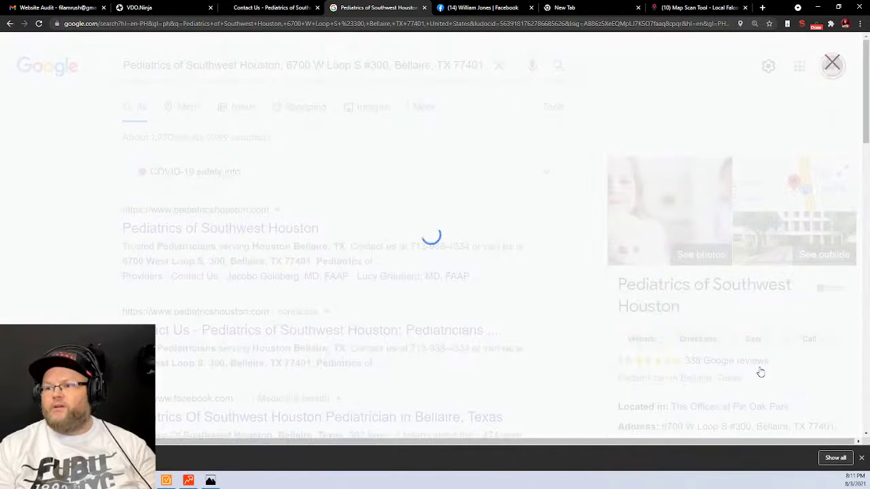
{"action": "scroll", "coordinate": [509, 304], "scroll_direction": "down", "scroll_amount": 5}
{"action": "scroll", "coordinate": [508, 306], "scroll_direction": "down", "scroll_amount": 10}
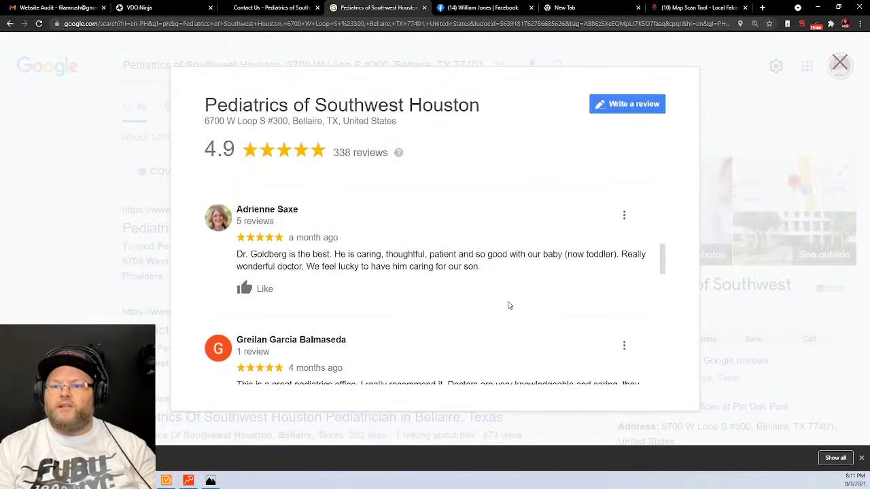
{"action": "left_click", "coordinate": [735, 123]}
{"action": "scroll", "coordinate": [782, 334], "scroll_direction": "down", "scroll_amount": 3}
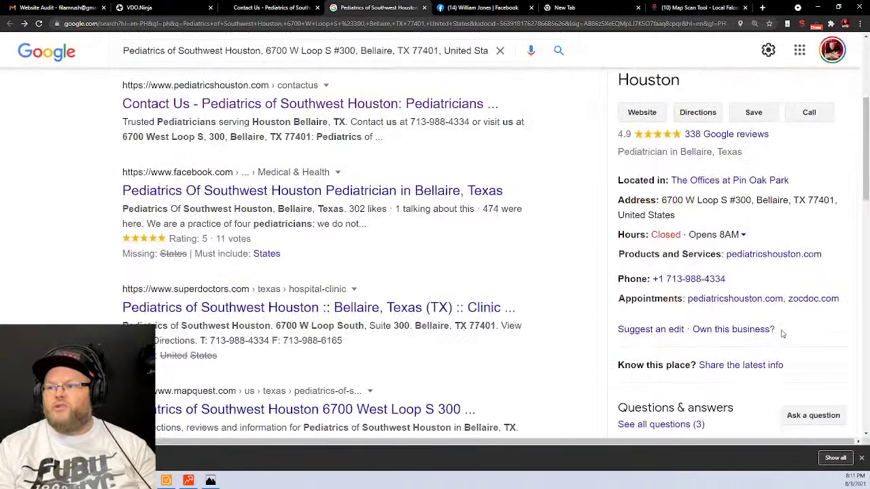
- Examine the Pediatrics of Southwest Houston listing's questions, popular times, reviews, updates and linked social profiles
{"action": "scroll", "coordinate": [782, 334], "scroll_direction": "down", "scroll_amount": 3}
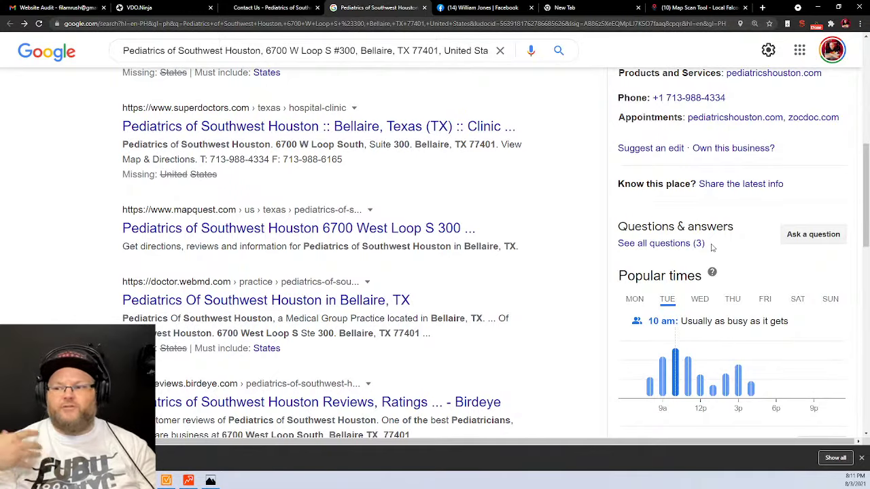
{"action": "scroll", "coordinate": [746, 216], "scroll_direction": "down", "scroll_amount": 13}
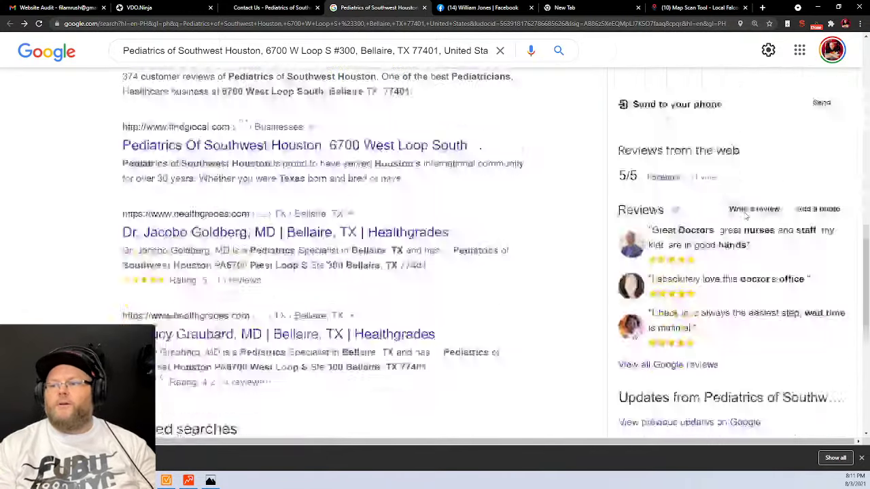
{"action": "scroll", "coordinate": [746, 216], "scroll_direction": "up", "scroll_amount": 10}
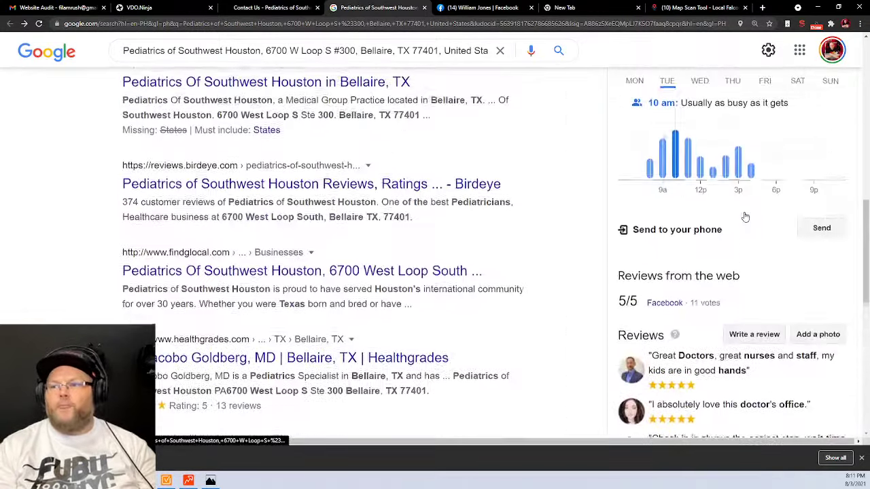
{"action": "scroll", "coordinate": [745, 216], "scroll_direction": "up", "scroll_amount": 3}
{"action": "scroll", "coordinate": [746, 216], "scroll_direction": "down", "scroll_amount": 7}
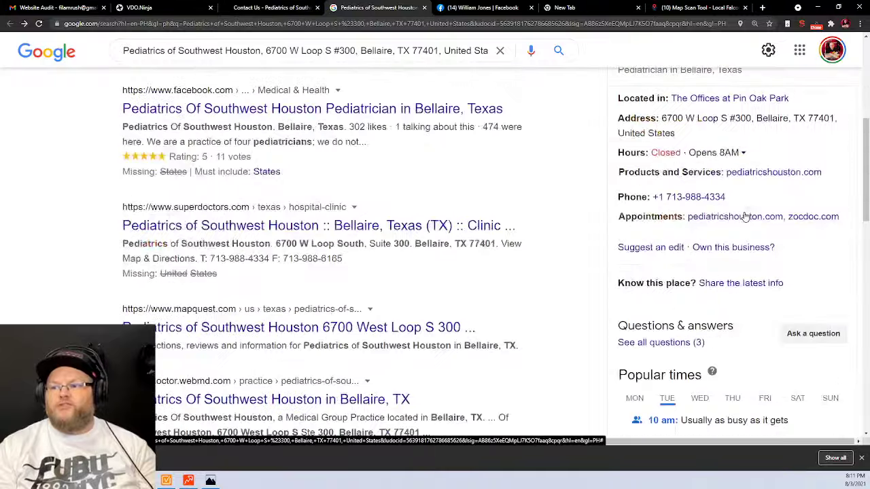
{"action": "scroll", "coordinate": [746, 216], "scroll_direction": "down", "scroll_amount": 6}
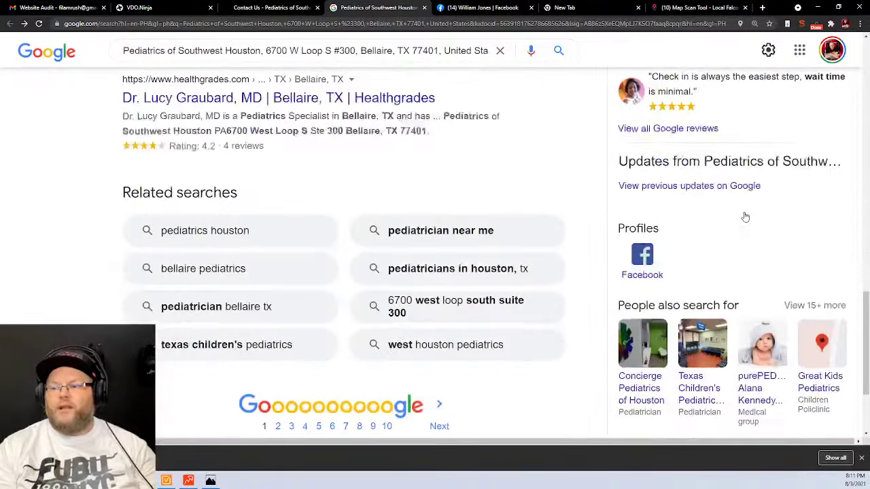
{"action": "scroll", "coordinate": [744, 217], "scroll_direction": "up", "scroll_amount": 1}
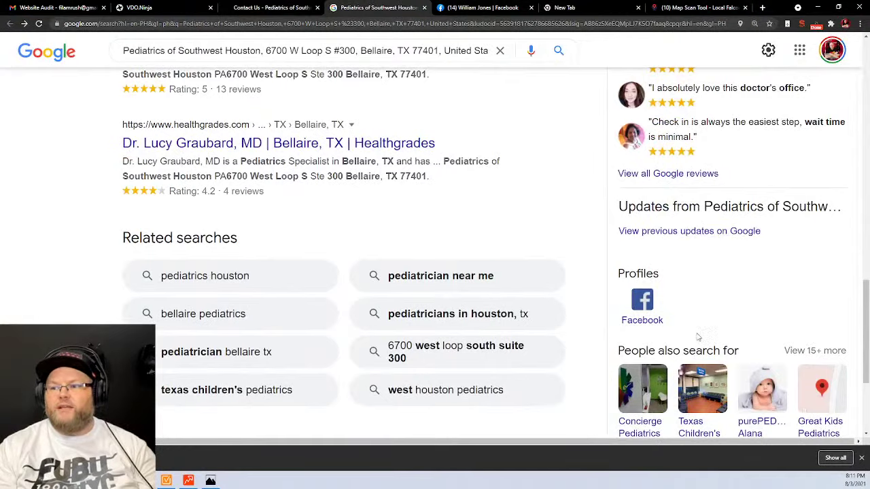
{"action": "scroll", "coordinate": [698, 337], "scroll_direction": "down", "scroll_amount": 1}
{"action": "scroll", "coordinate": [686, 306], "scroll_direction": "up", "scroll_amount": 12}
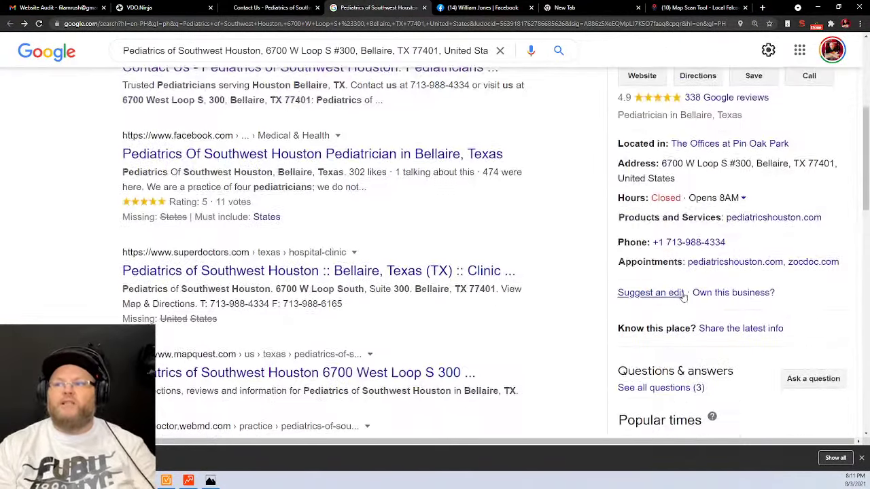
- Check the opening hours and remaining details of the Pediatrics of Southwest Houston listing, and close its Google search page
{"action": "scroll", "coordinate": [687, 292], "scroll_direction": "up", "scroll_amount": 4}
{"action": "scroll", "coordinate": [699, 274], "scroll_direction": "down", "scroll_amount": 5}
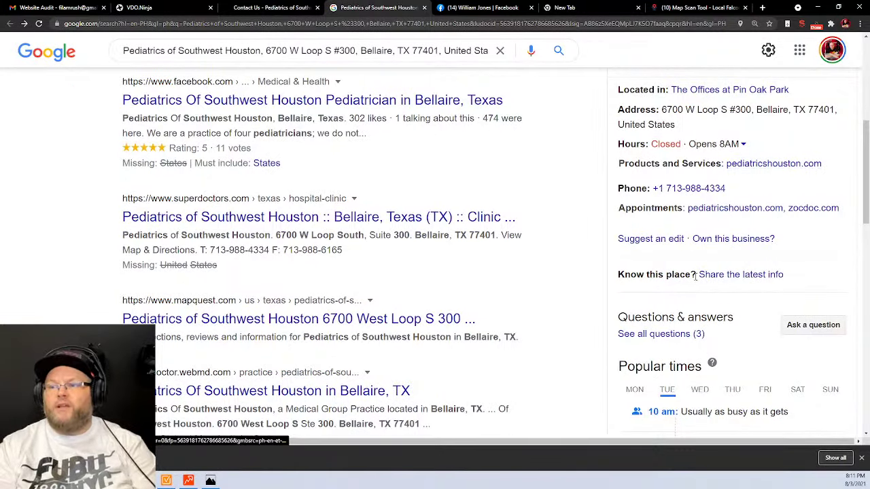
{"action": "left_click", "coordinate": [743, 144]}
{"action": "left_click", "coordinate": [744, 145]}
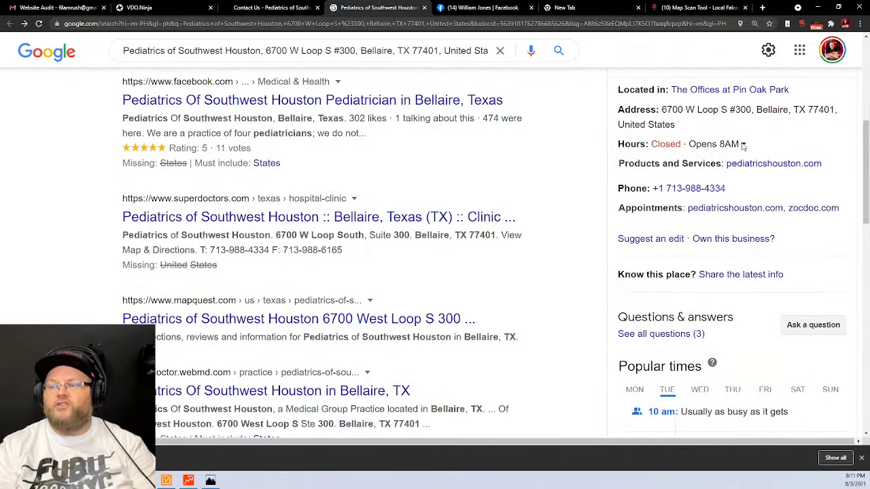
{"action": "scroll", "coordinate": [663, 239], "scroll_direction": "down", "scroll_amount": 10}
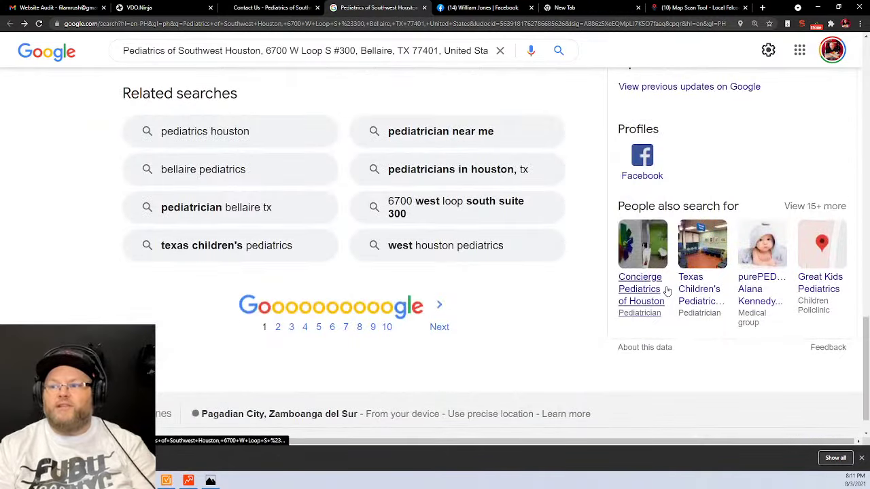
{"action": "scroll", "coordinate": [668, 291], "scroll_direction": "up", "scroll_amount": 8}
{"action": "scroll", "coordinate": [667, 291], "scroll_direction": "up", "scroll_amount": 4}
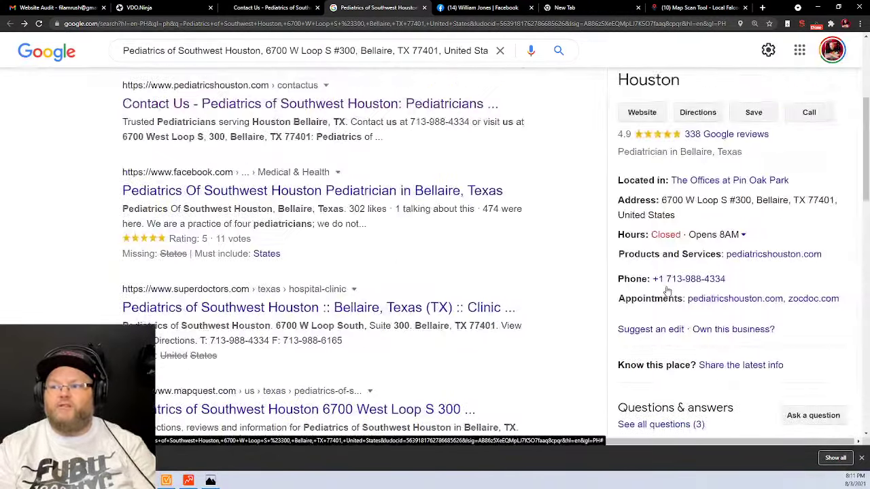
{"action": "left_click", "coordinate": [424, 7]}
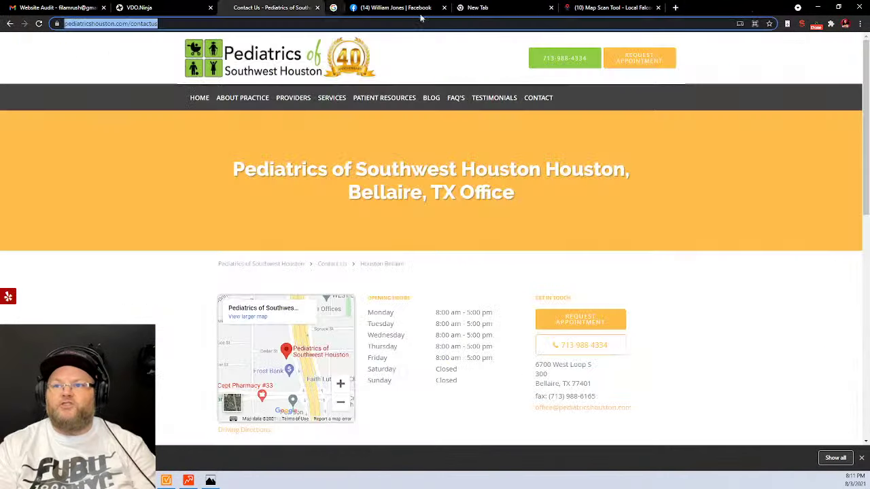
- Switch to WebSite Auditor and review the Site Audit (Summary) report for pediatricshouston.com from indexing through on-page issues
{"action": "left_click", "coordinate": [166, 479]}
{"action": "left_click", "coordinate": [38, 197]}
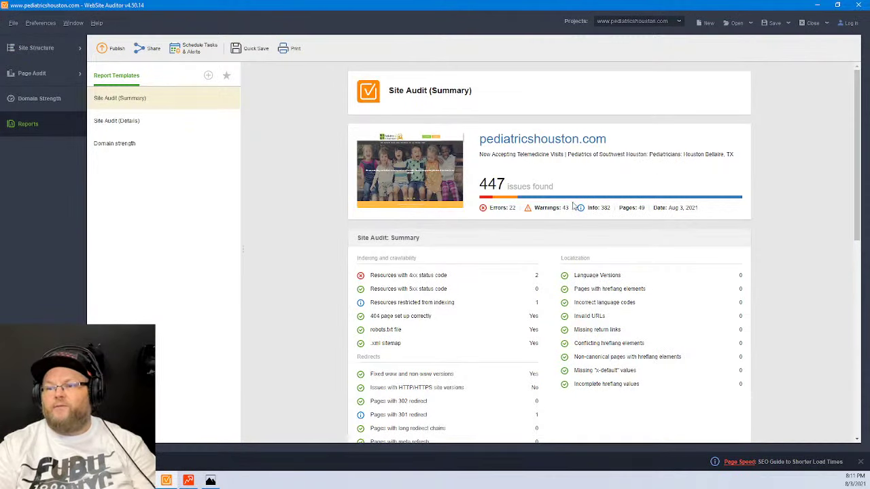
{"action": "scroll", "coordinate": [651, 201], "scroll_direction": "down", "scroll_amount": 1}
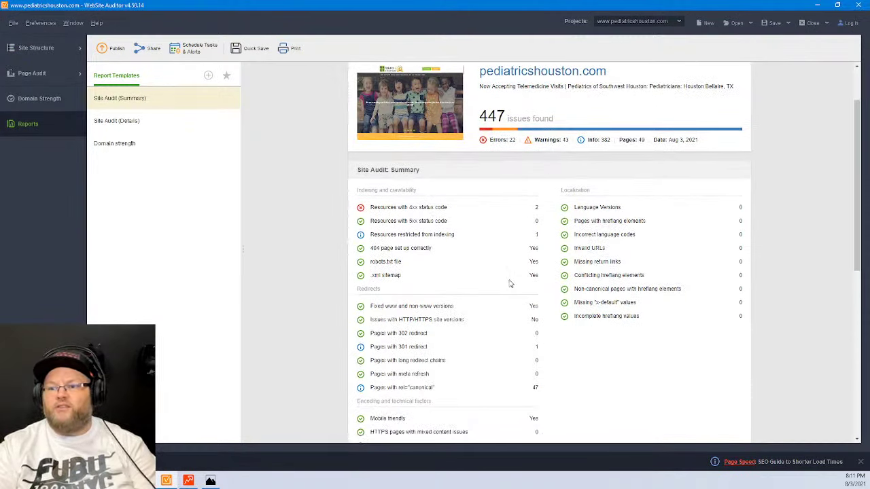
{"action": "scroll", "coordinate": [510, 283], "scroll_direction": "down", "scroll_amount": 5}
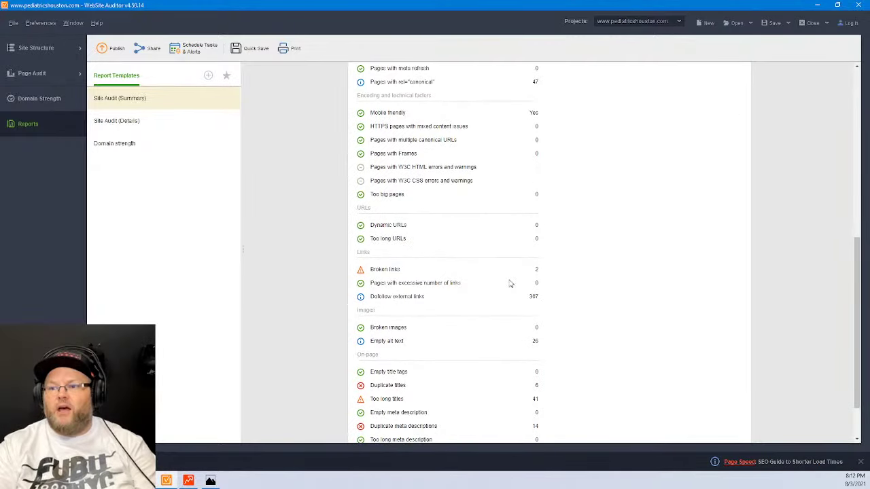
{"action": "scroll", "coordinate": [544, 273], "scroll_direction": "down", "scroll_amount": 1}
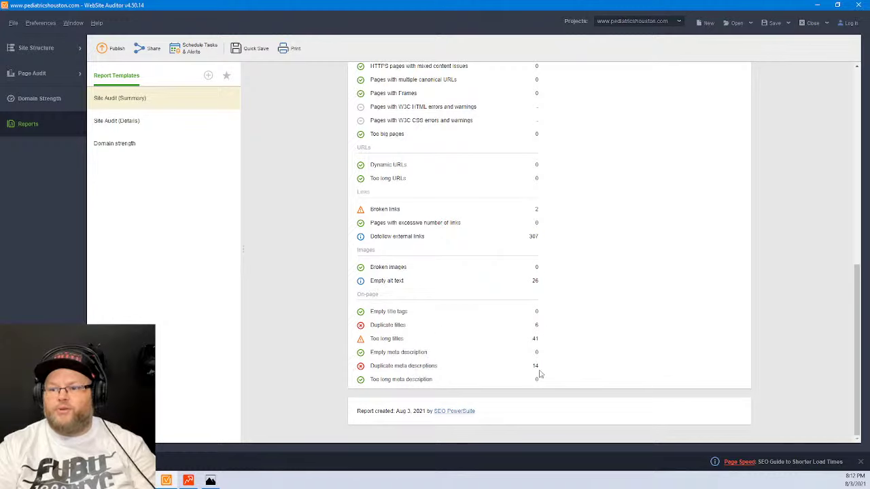
{"action": "scroll", "coordinate": [649, 377], "scroll_direction": "up", "scroll_amount": 12}
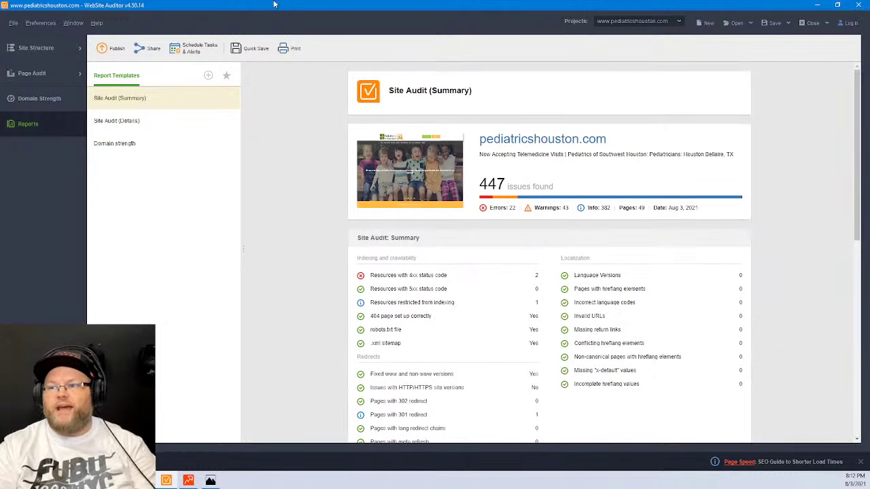
- Publish the Site Audit (Summary) report as a PDF to the hard drive and close the project without saving changes
{"action": "left_click", "coordinate": [112, 48]}
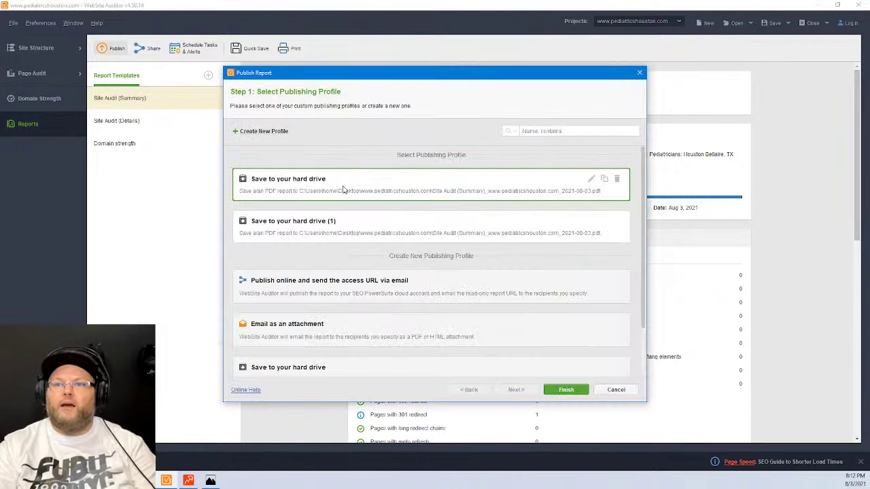
{"action": "left_click", "coordinate": [565, 390]}
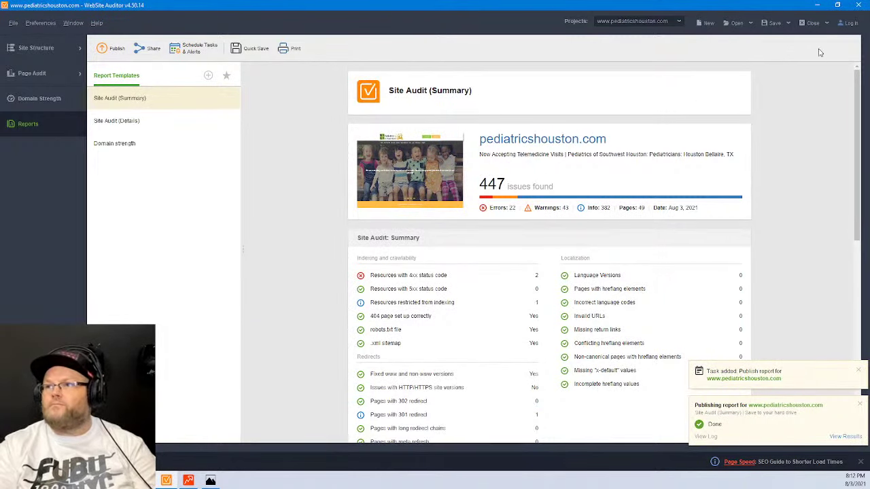
{"action": "left_click", "coordinate": [814, 26]}
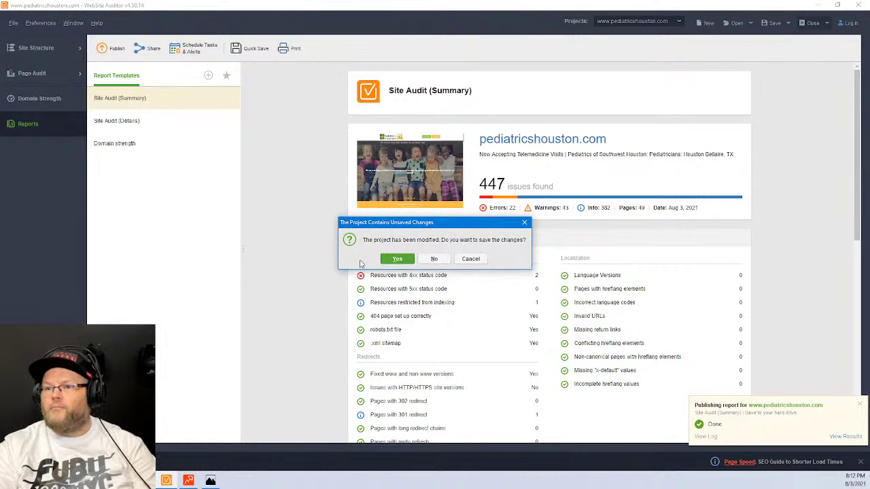
{"action": "left_click", "coordinate": [435, 257]}
- Switch to Rank Tracker and publish the Keyword Rankings and Visibility report as a PDF to the hard drive
{"action": "left_click", "coordinate": [188, 481]}
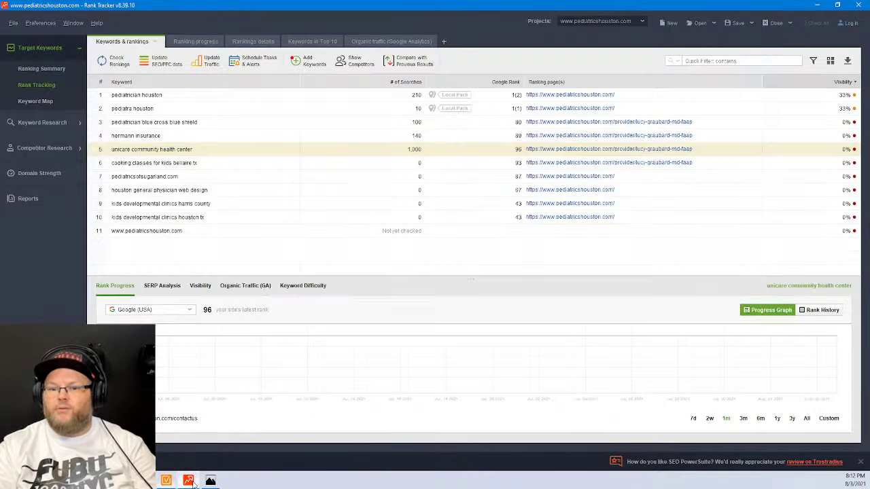
{"action": "left_click", "coordinate": [23, 201]}
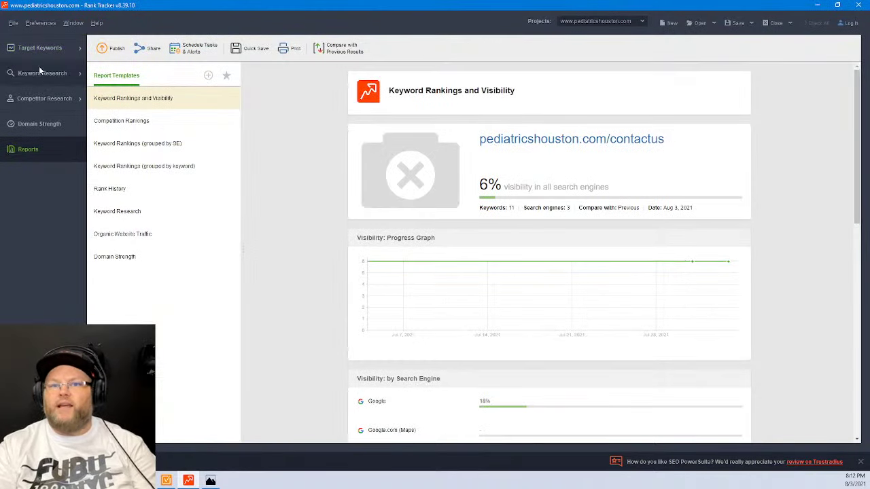
{"action": "left_click", "coordinate": [43, 44]}
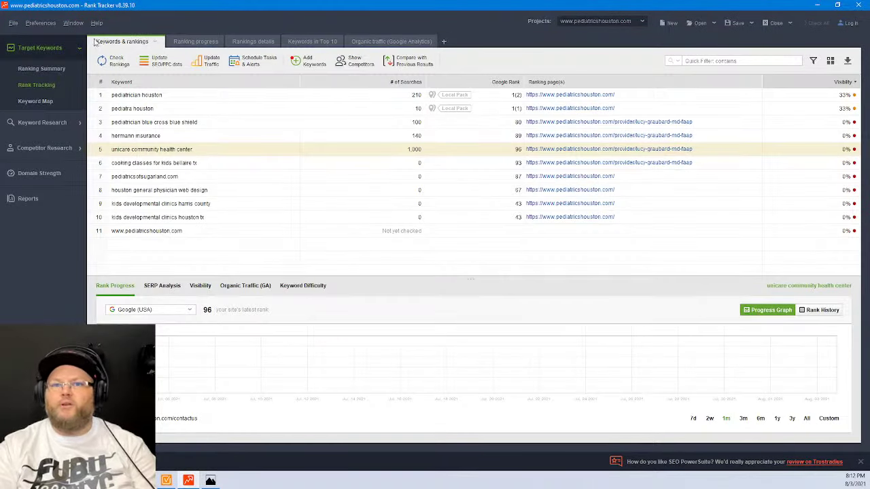
{"action": "left_click", "coordinate": [34, 198]}
{"action": "left_click", "coordinate": [111, 49]}
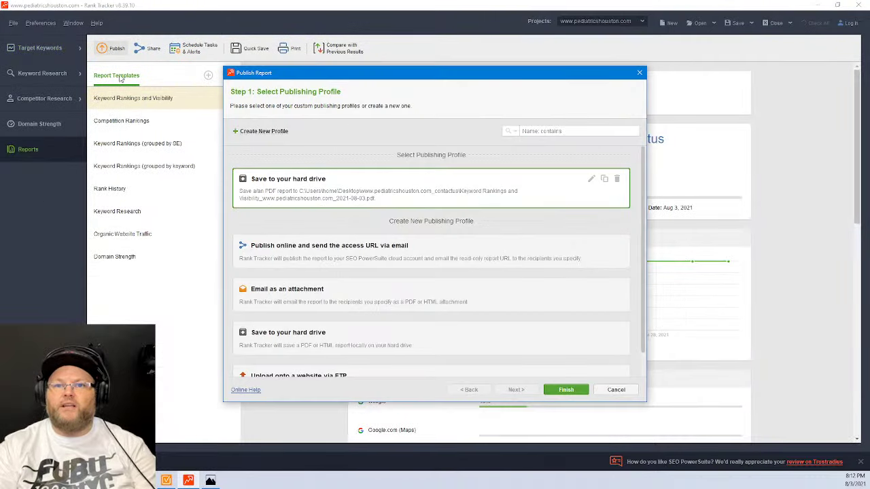
{"action": "left_click", "coordinate": [566, 389]}
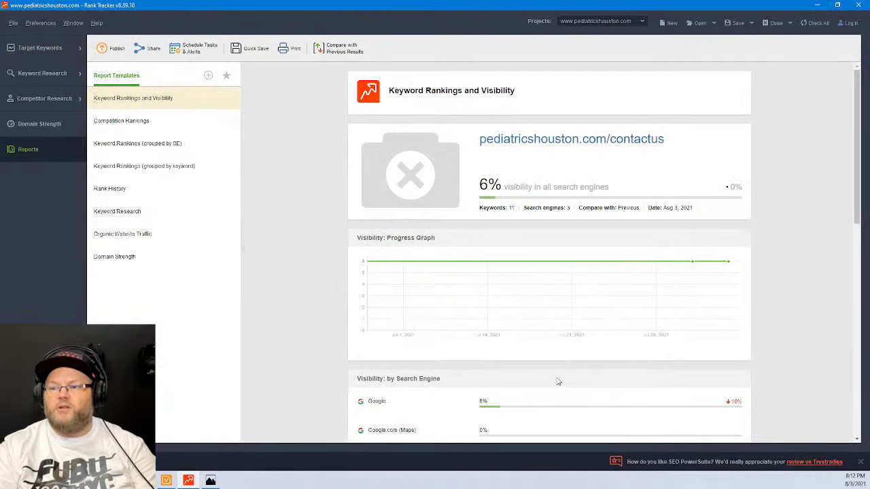
- Close the Rank Tracker project without saving changes, and minimize both SEO programs to return to the browser
{"action": "left_click", "coordinate": [777, 24]}
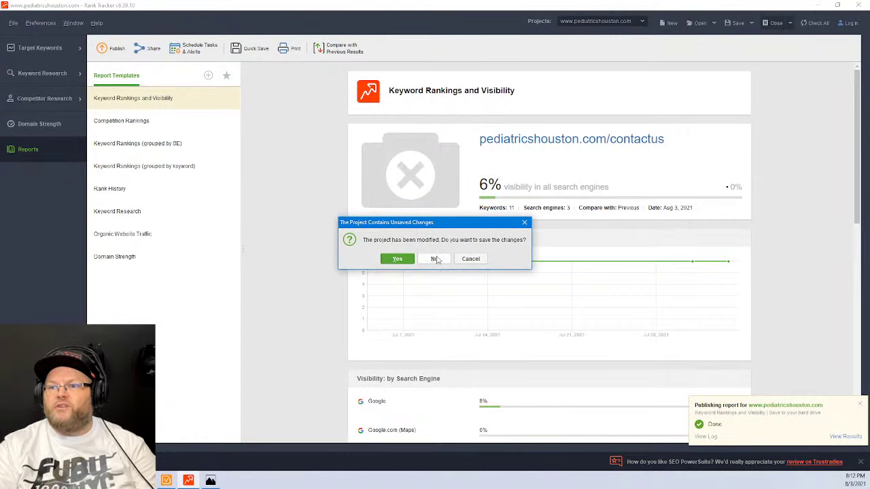
{"action": "left_click", "coordinate": [436, 259]}
{"action": "left_click", "coordinate": [816, 5]}
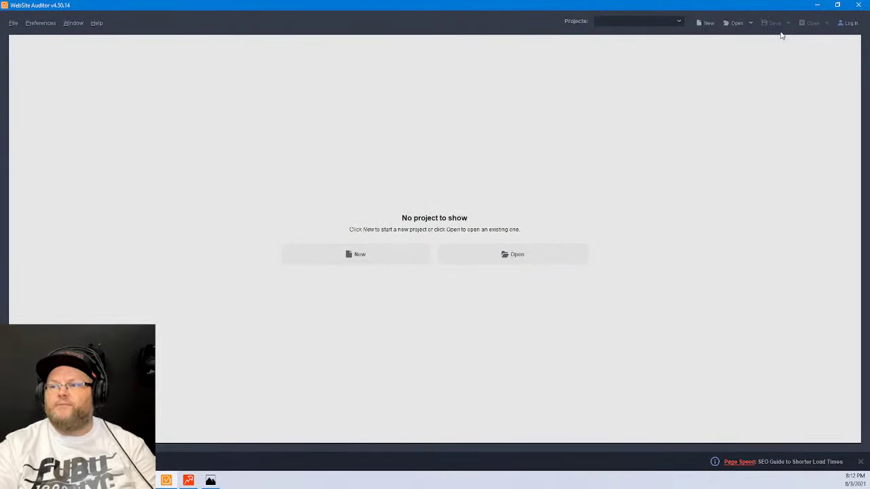
{"action": "left_click", "coordinate": [817, 5]}
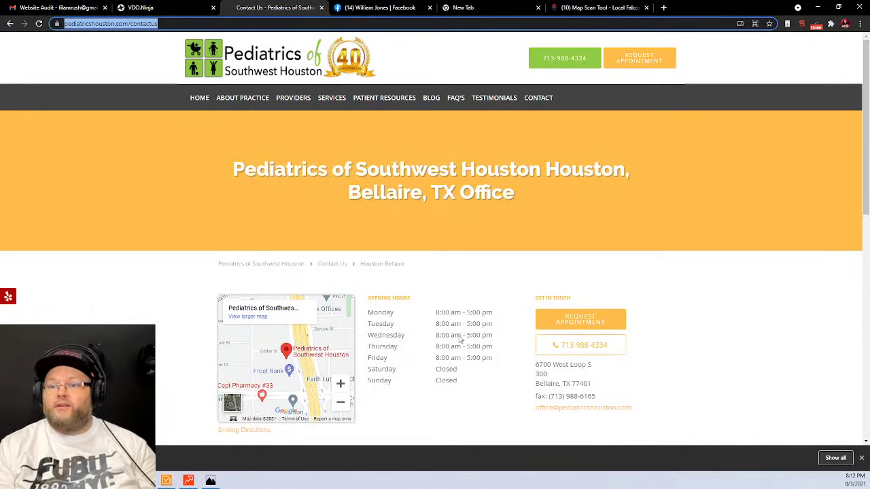
- Open the practice's Google Maps listing from its contact page, close the contact page, and copy the business name from the listing
{"action": "scroll", "coordinate": [459, 336], "scroll_direction": "down", "scroll_amount": 4}
{"action": "scroll", "coordinate": [456, 333], "scroll_direction": "down", "scroll_amount": 4}
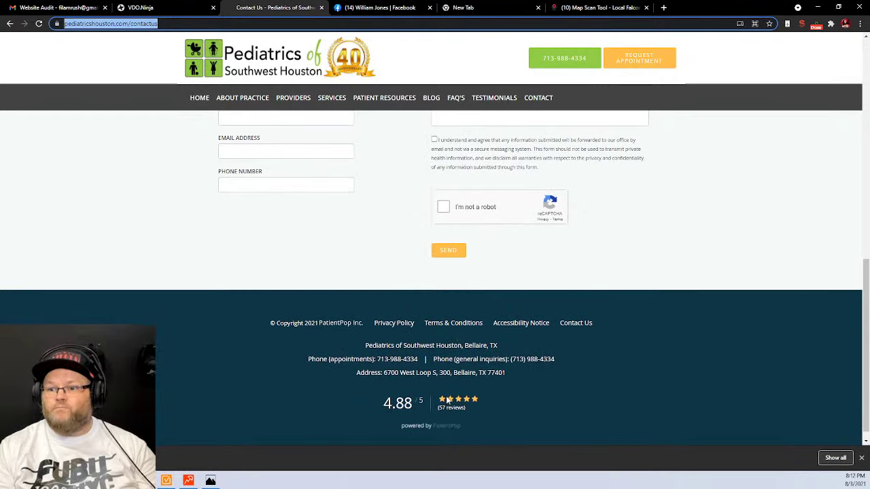
{"action": "scroll", "coordinate": [476, 388], "scroll_direction": "up", "scroll_amount": 10}
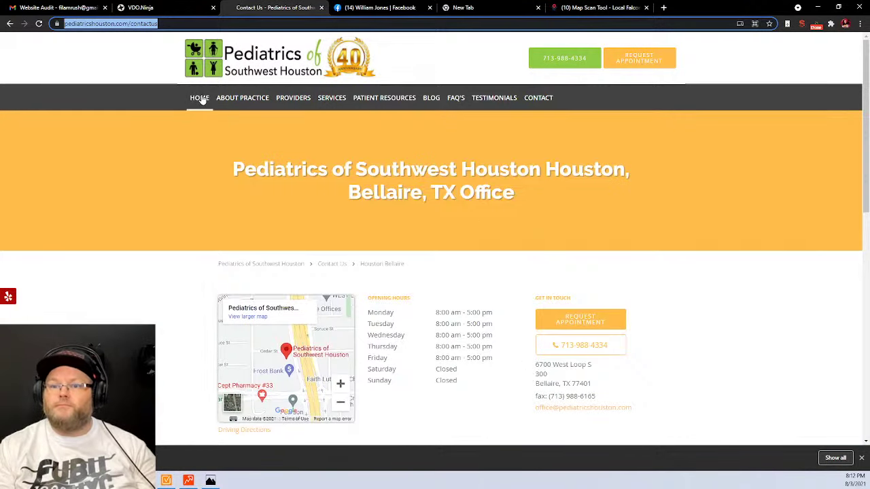
{"action": "left_click", "coordinate": [265, 317]}
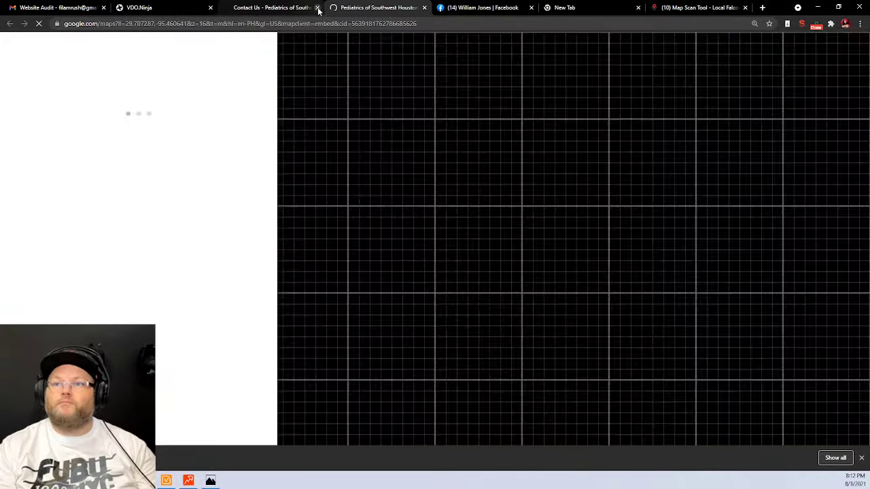
{"action": "left_click", "coordinate": [318, 8]}
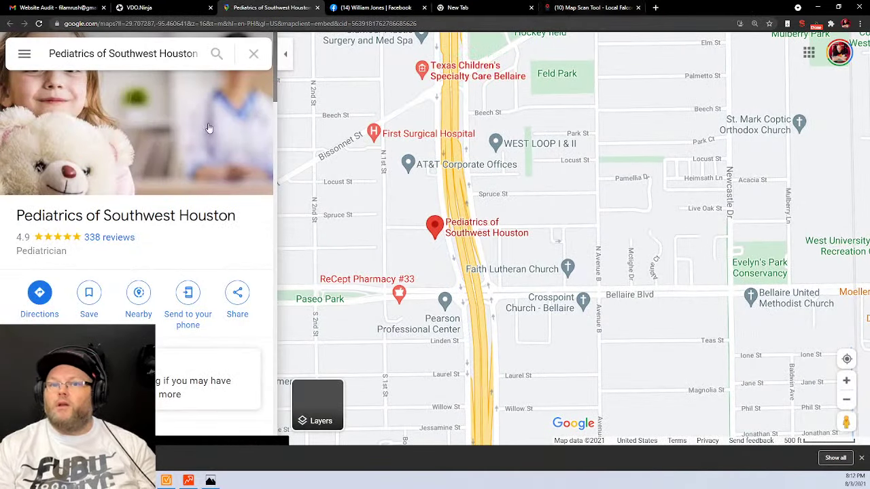
{"action": "triple_click", "coordinate": [119, 214]}
{"action": "key", "text": "ctrl+c"}
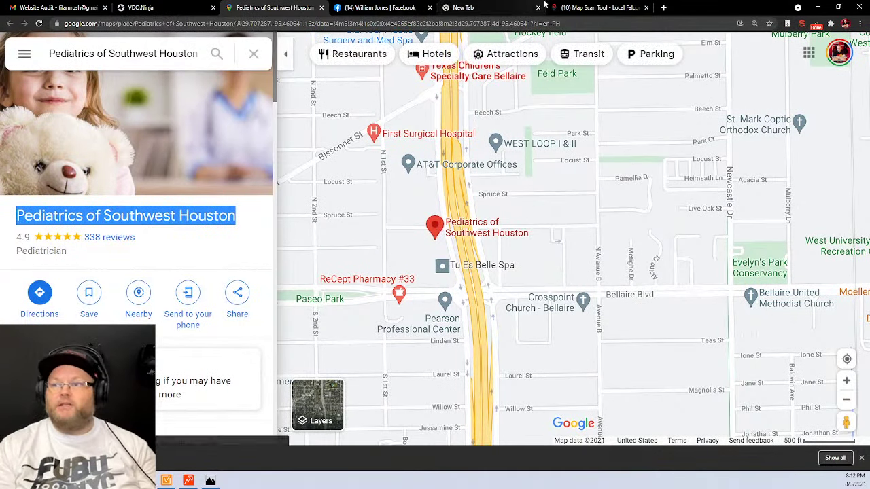
- Start a new Local Falcon map scan and search for the location Pediatrics of Southwest Houston to add
{"action": "left_click", "coordinate": [602, 8]}
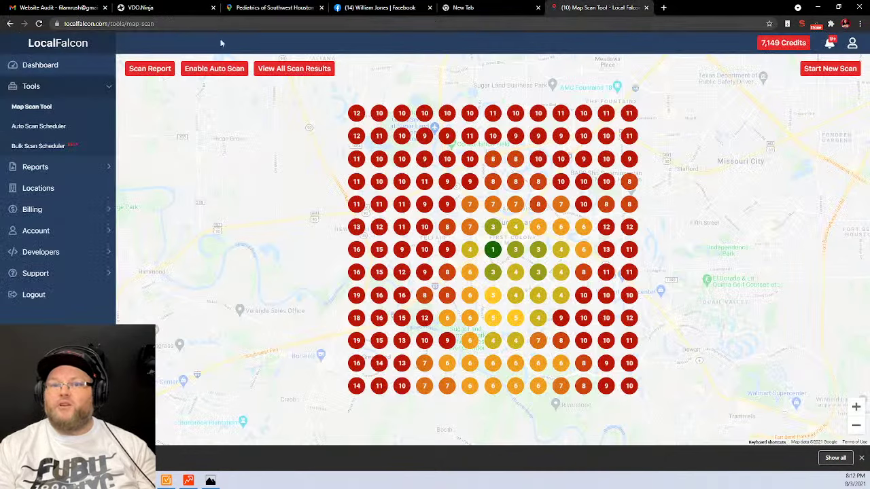
{"action": "left_click", "coordinate": [53, 67]}
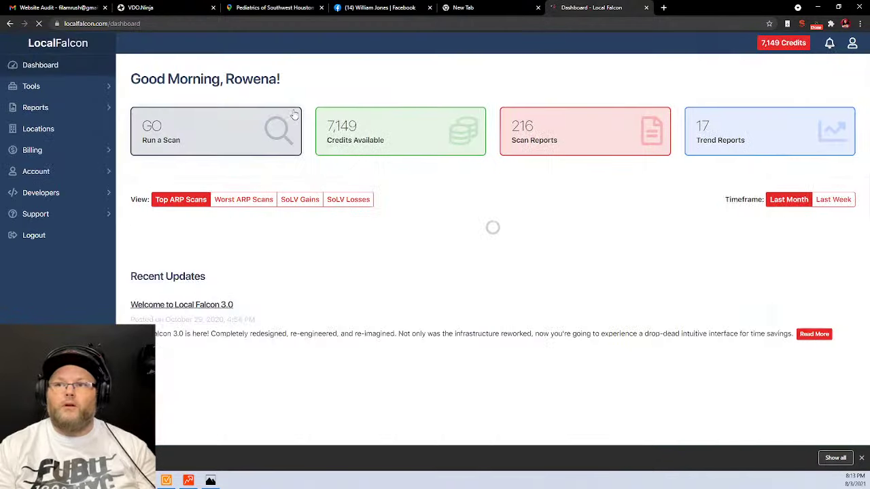
{"action": "left_click", "coordinate": [192, 139]}
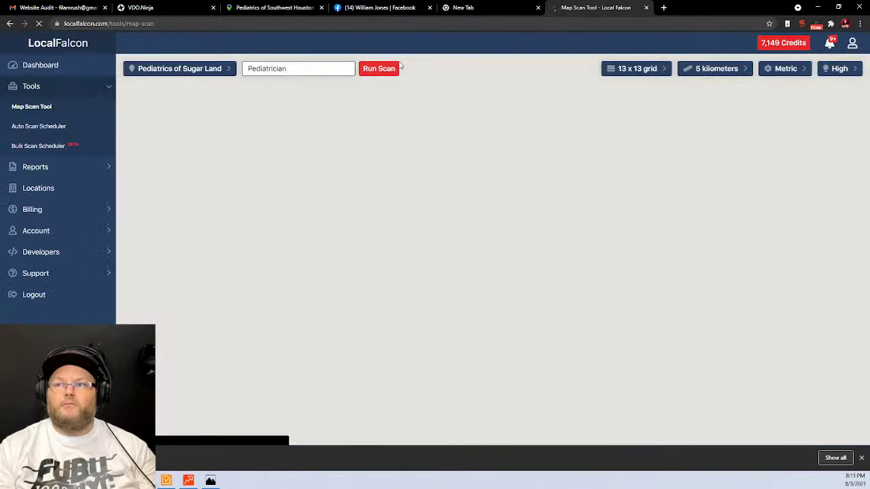
{"action": "left_click", "coordinate": [204, 69]}
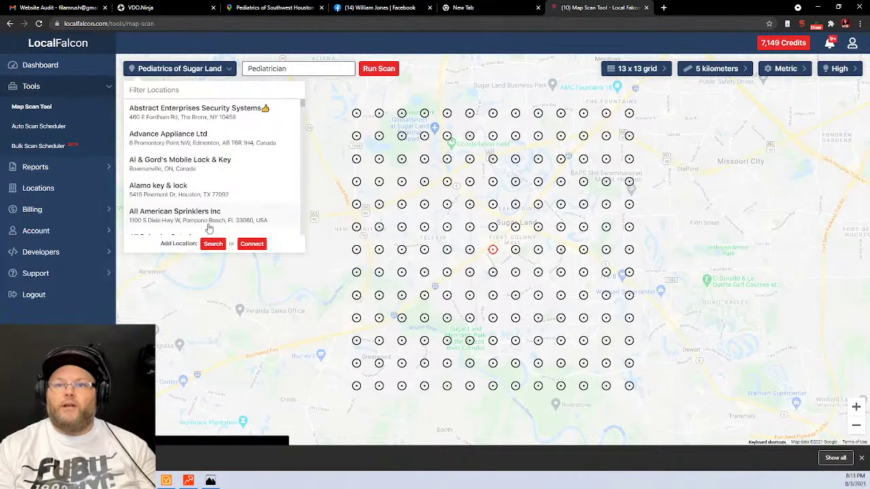
{"action": "left_click", "coordinate": [212, 243]}
{"action": "left_click", "coordinate": [399, 237]}
{"action": "key", "text": "ctrl+v"}
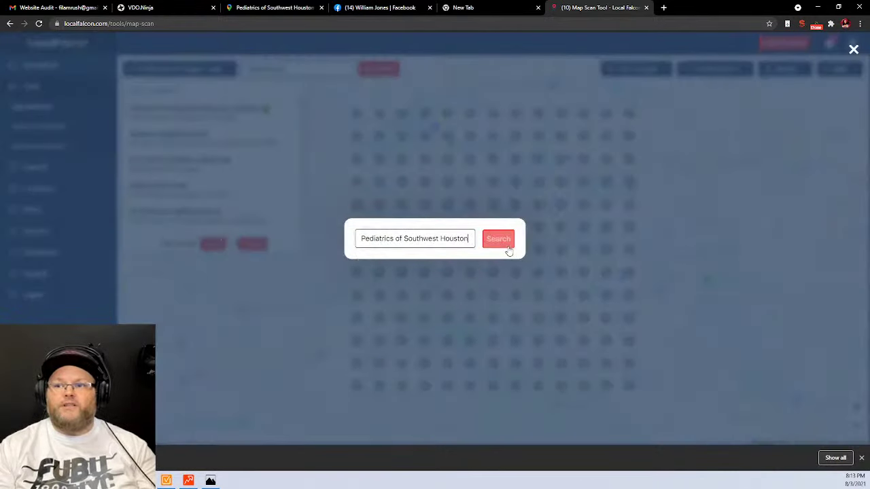
{"action": "left_click", "coordinate": [506, 248]}
- Review the practice's Google Maps listing, open its pediatricshouston.com appointment link, and close the listing
{"action": "left_click", "coordinate": [293, 7]}
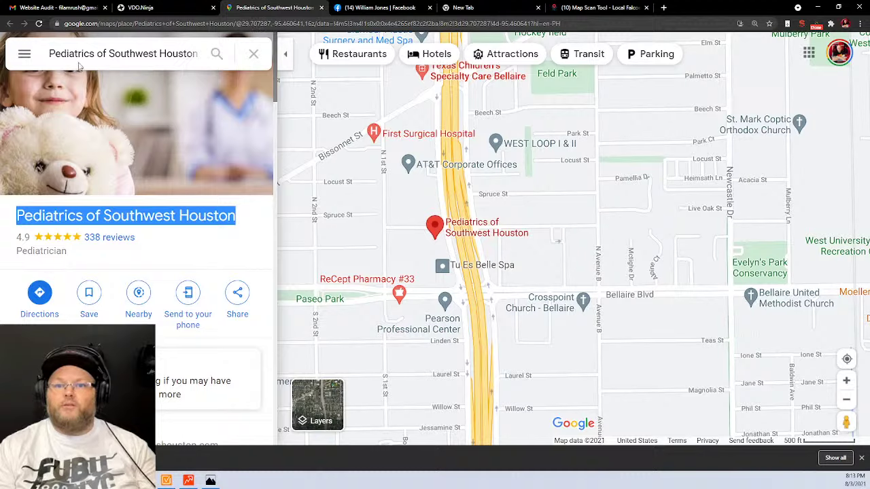
{"action": "scroll", "coordinate": [145, 294], "scroll_direction": "down", "scroll_amount": 2}
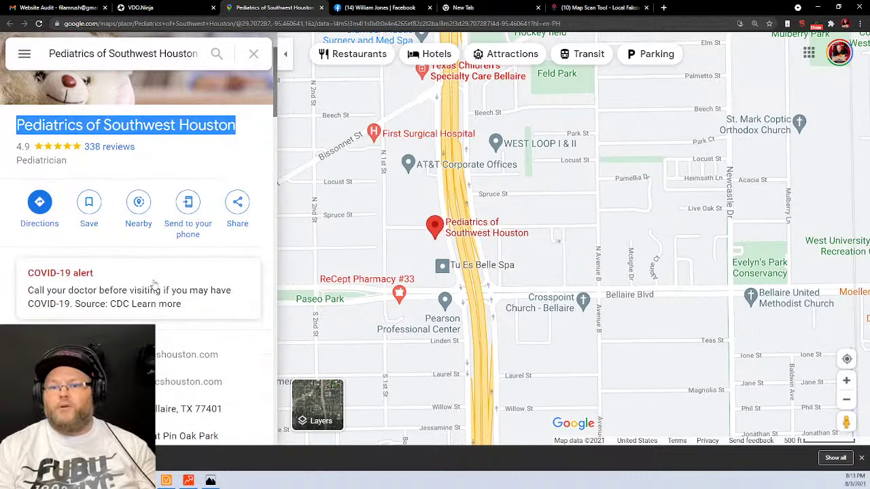
{"action": "scroll", "coordinate": [166, 252], "scroll_direction": "down", "scroll_amount": 2}
{"action": "scroll", "coordinate": [165, 252], "scroll_direction": "down", "scroll_amount": 2}
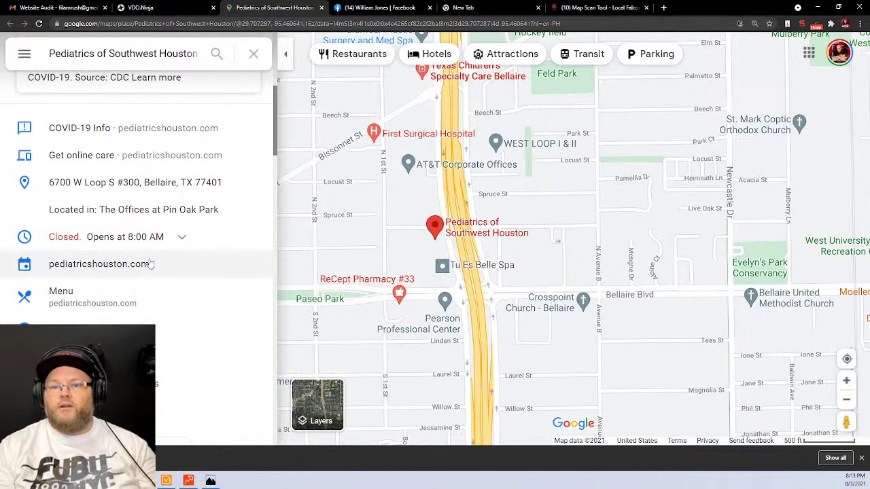
{"action": "left_click", "coordinate": [151, 264]}
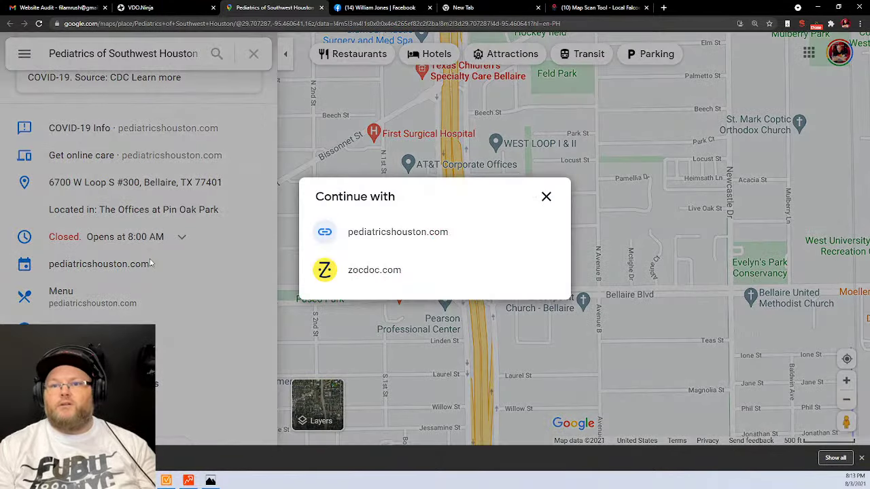
{"action": "left_click", "coordinate": [394, 233]}
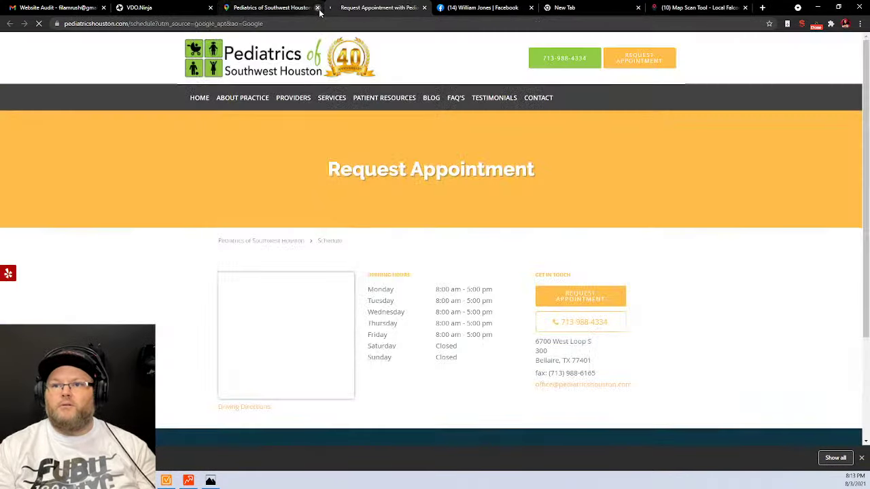
{"action": "left_click", "coordinate": [317, 8]}
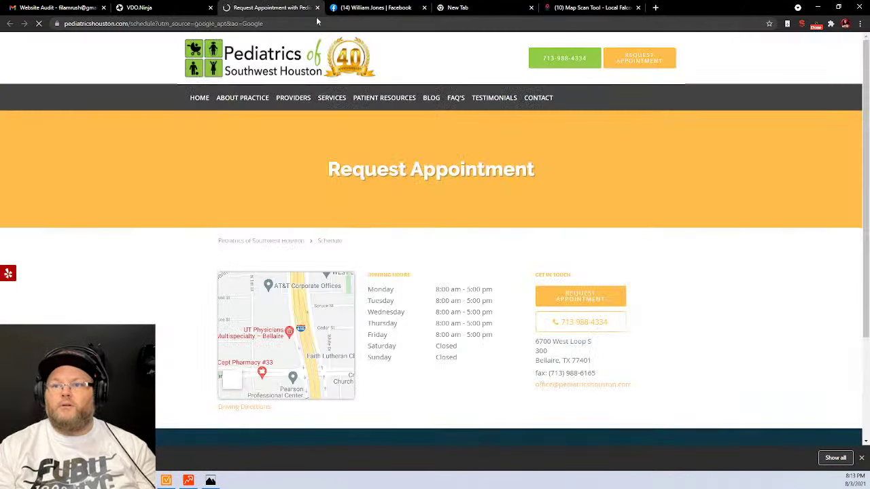
- Open the pediatricshouston.com home page, copy "Pediatric" from the practice heading, and review the About section
{"action": "left_click", "coordinate": [199, 98]}
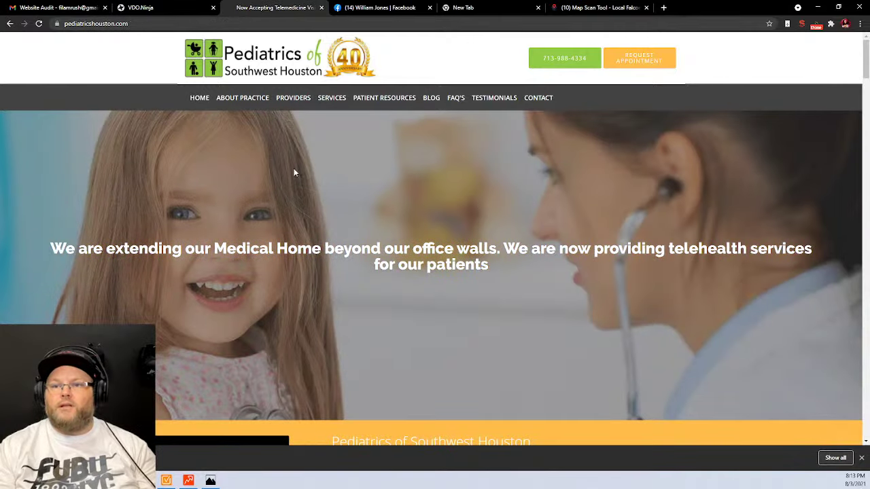
{"action": "scroll", "coordinate": [295, 171], "scroll_direction": "down", "scroll_amount": 3}
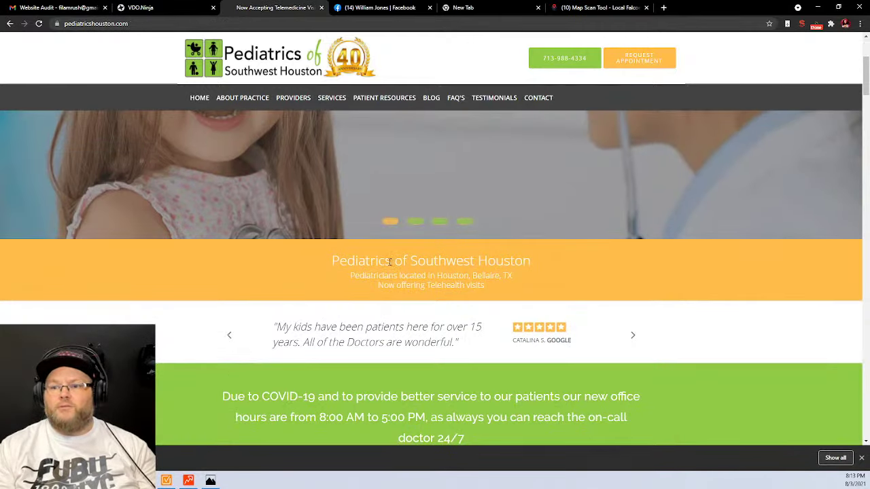
{"action": "left_click_drag", "start_coordinate": [386, 261], "coordinate": [332, 262]}
{"action": "key", "text": "ctrl+c"}
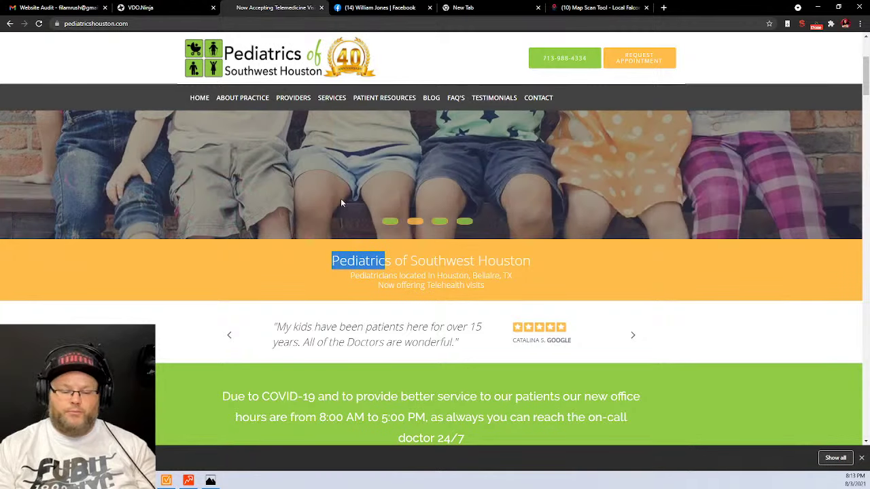
{"action": "scroll", "coordinate": [473, 296], "scroll_direction": "down", "scroll_amount": 4}
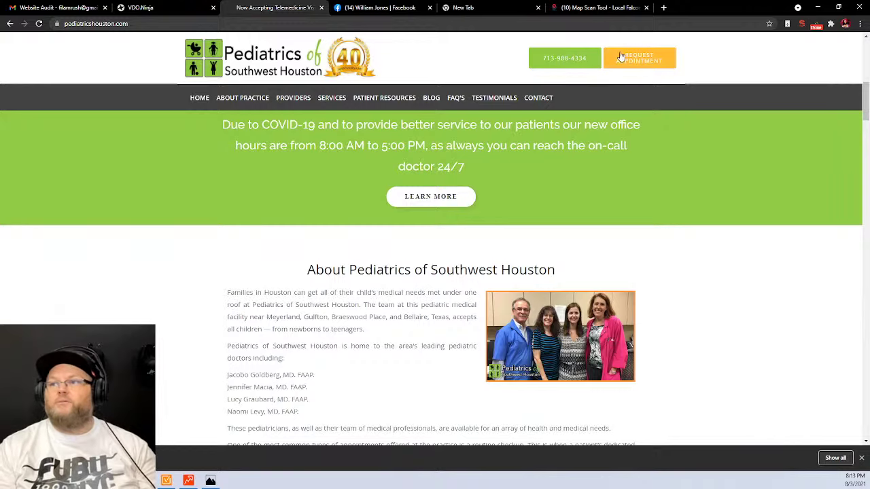
- Search Google for "pediatrician" in a new tab to check the keyword, and close that tab
{"action": "left_click", "coordinate": [664, 7]}
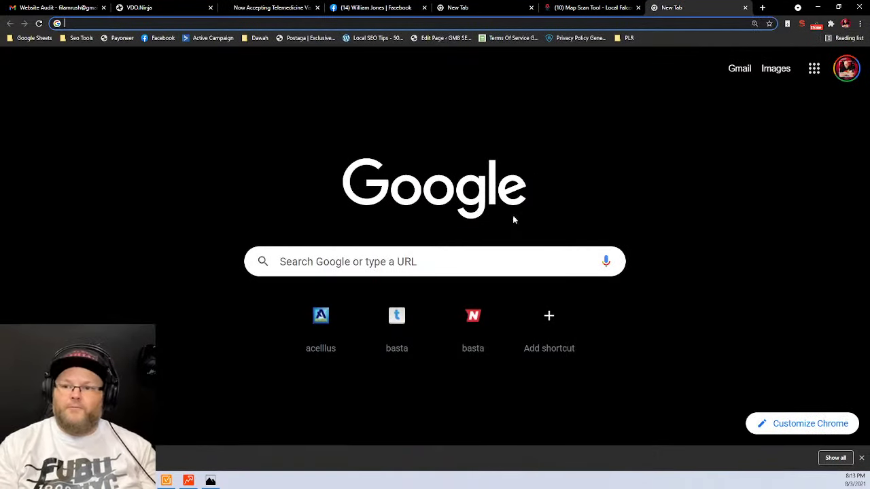
{"action": "left_click", "coordinate": [459, 262]}
{"action": "key", "text": "ctrl+v"}
{"action": "type", "text": "ian"}
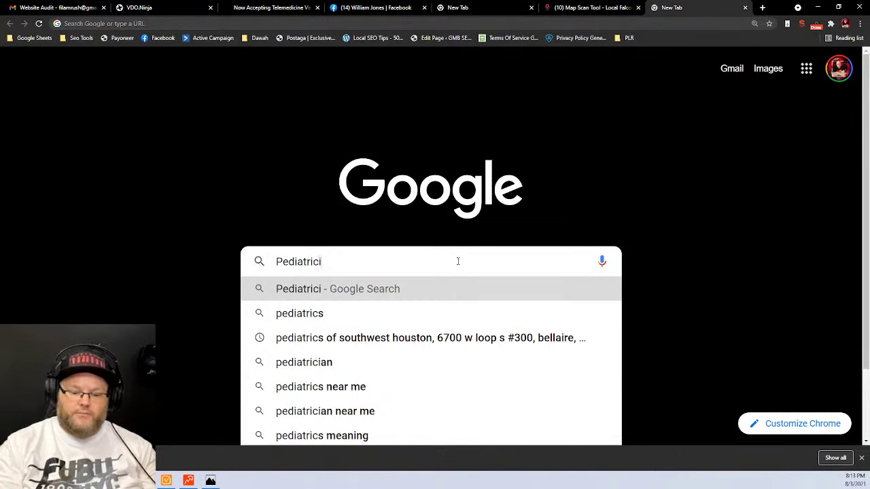
{"action": "key", "text": "Return"}
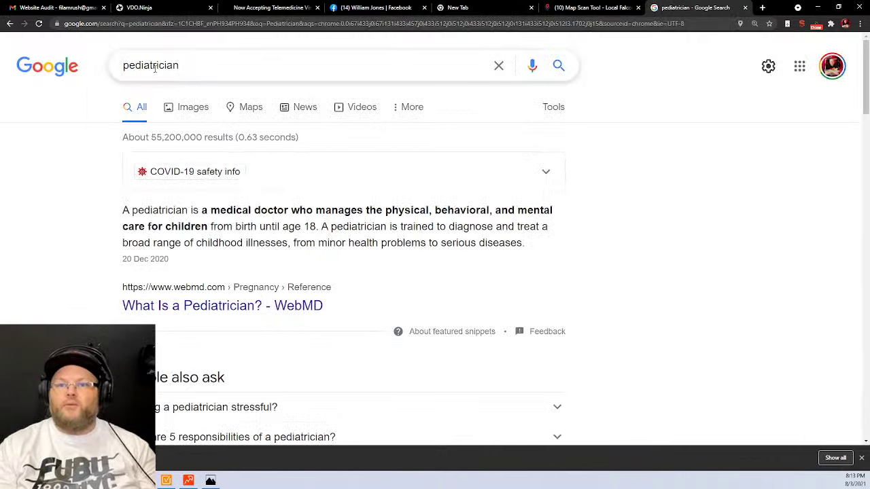
{"action": "double_click", "coordinate": [144, 74]}
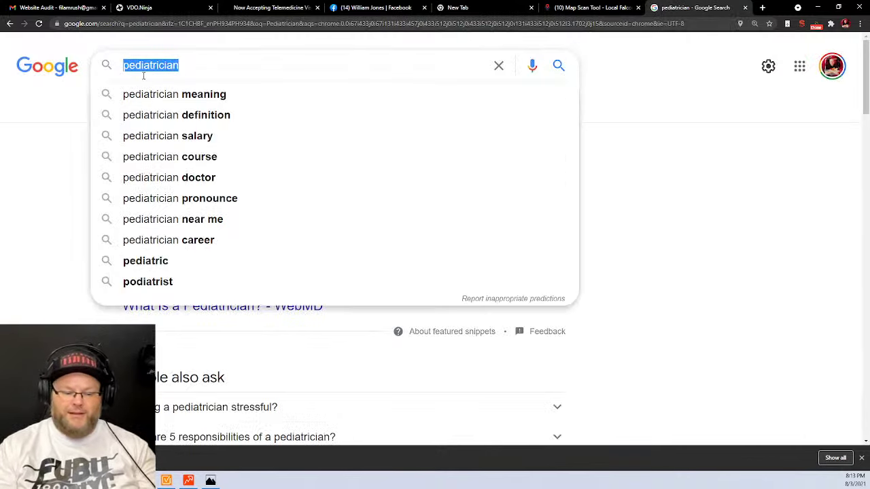
{"action": "left_click", "coordinate": [745, 8]}
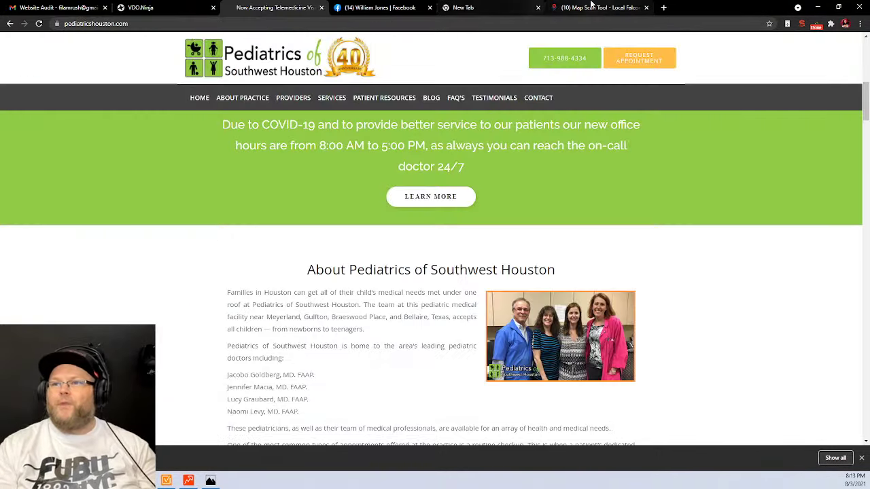
- Compare Local Falcon's matching locations with the office address on the practice's contact page
{"action": "left_click", "coordinate": [596, 7]}
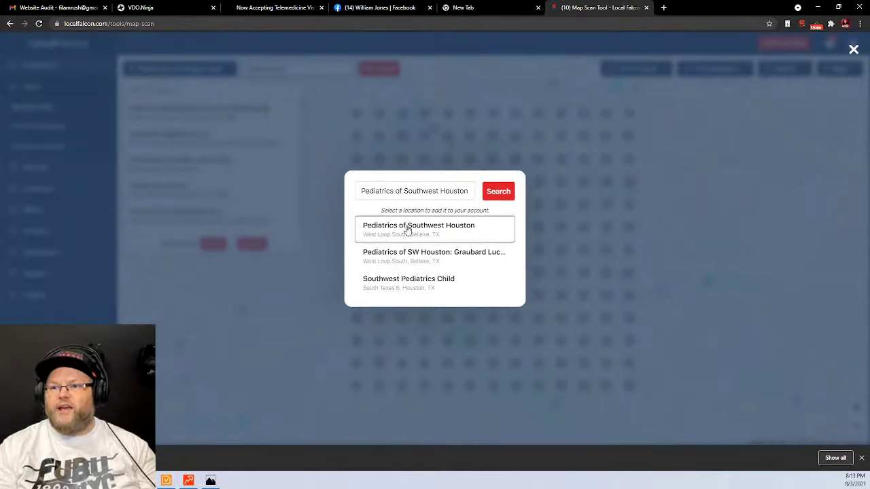
{"action": "left_click", "coordinate": [278, 7]}
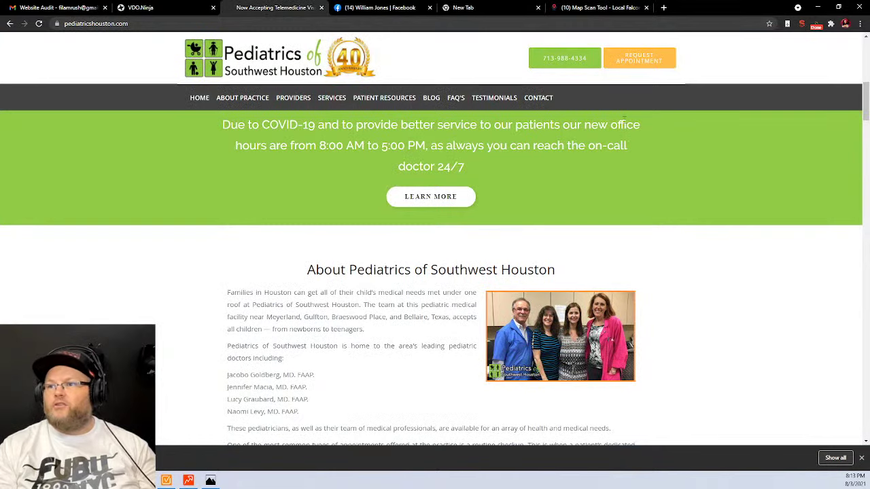
{"action": "left_click", "coordinate": [539, 98]}
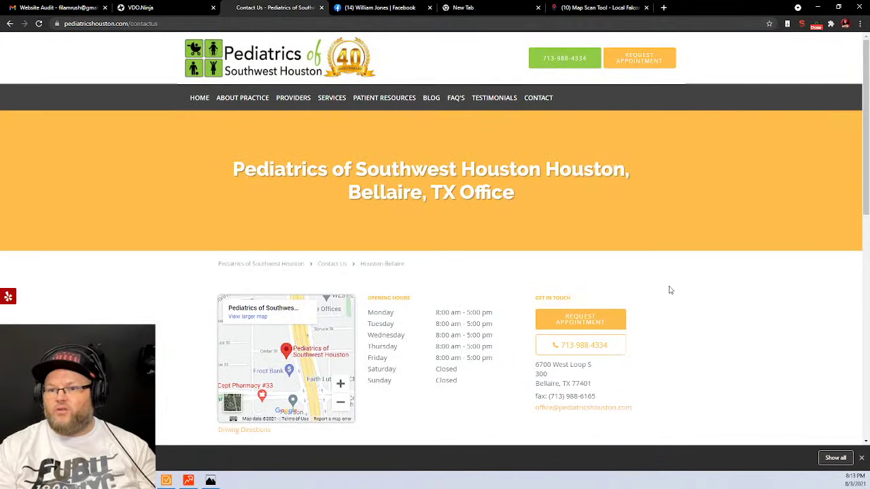
{"action": "scroll", "coordinate": [670, 290], "scroll_direction": "down", "scroll_amount": 5}
{"action": "scroll", "coordinate": [671, 291], "scroll_direction": "up", "scroll_amount": 2}
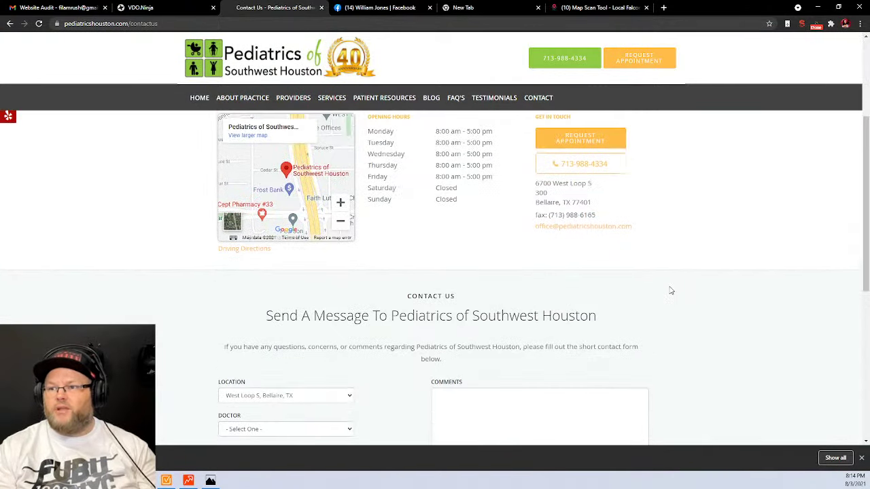
{"action": "left_click", "coordinate": [599, 7]}
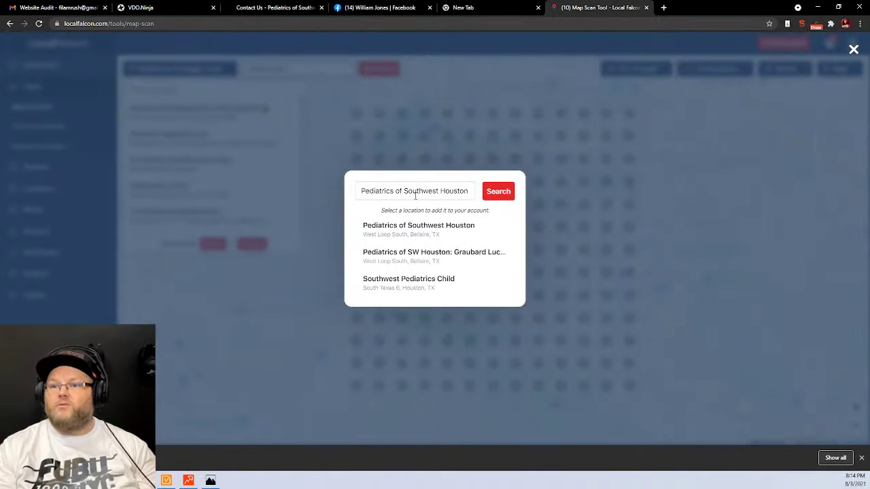
- Add the Pediatrics of Southwest Houston location in Bellaire and run a Pediatrician scan on the 13 x 13 grid
{"action": "left_click", "coordinate": [412, 230]}
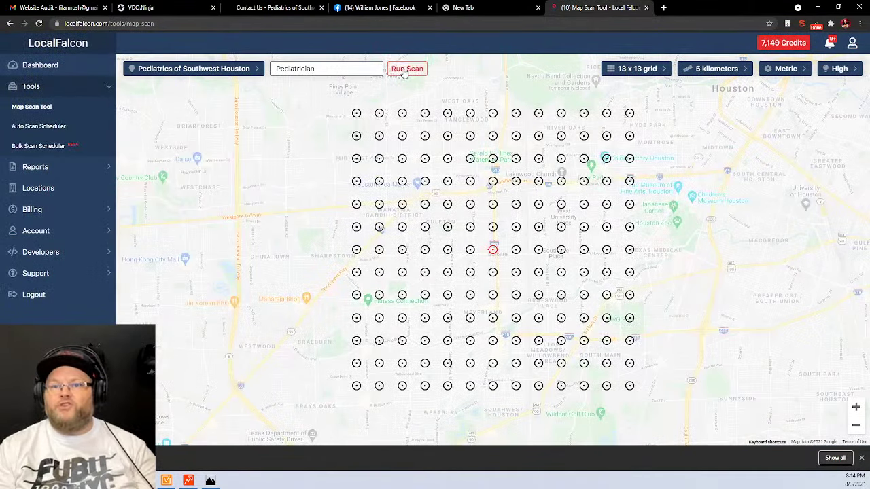
{"action": "left_click", "coordinate": [404, 71]}
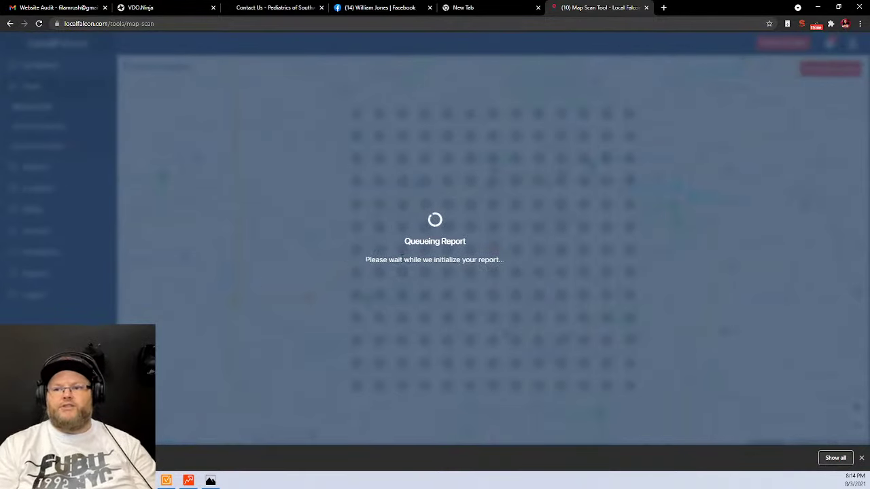
{"action": "left_click", "coordinate": [402, 255]}
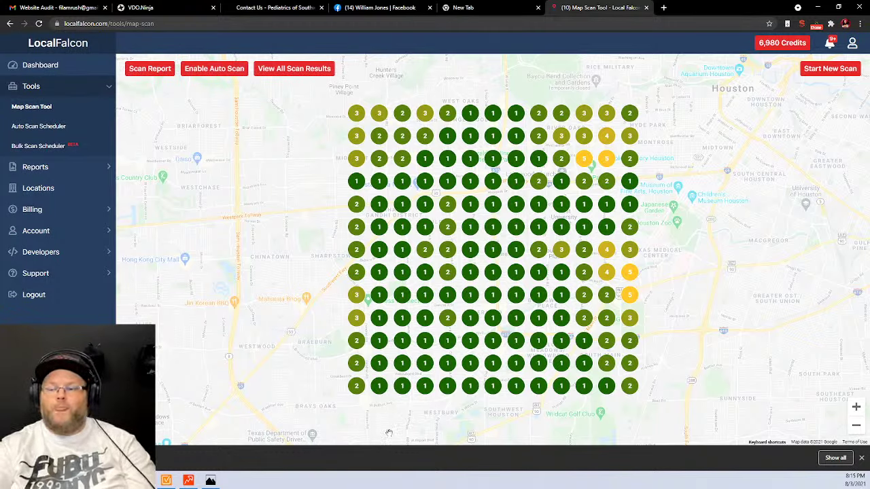
{"action": "left_click", "coordinate": [188, 480]}
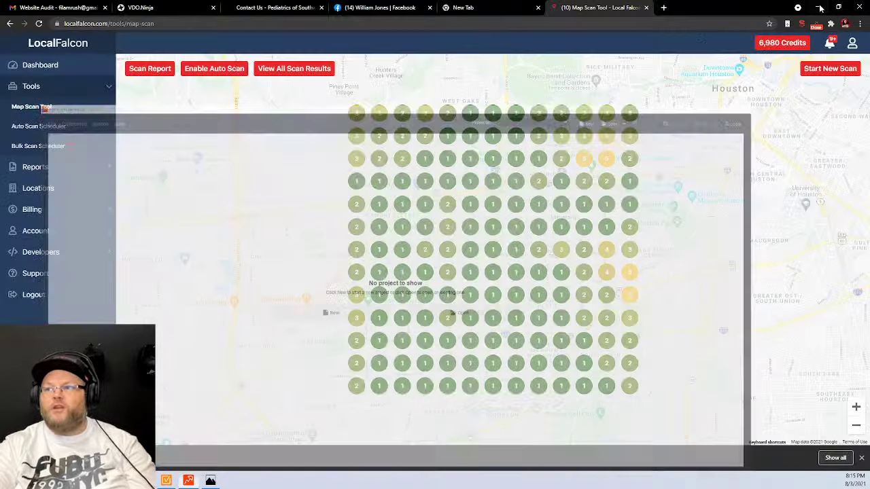
{"action": "left_click", "coordinate": [817, 5]}
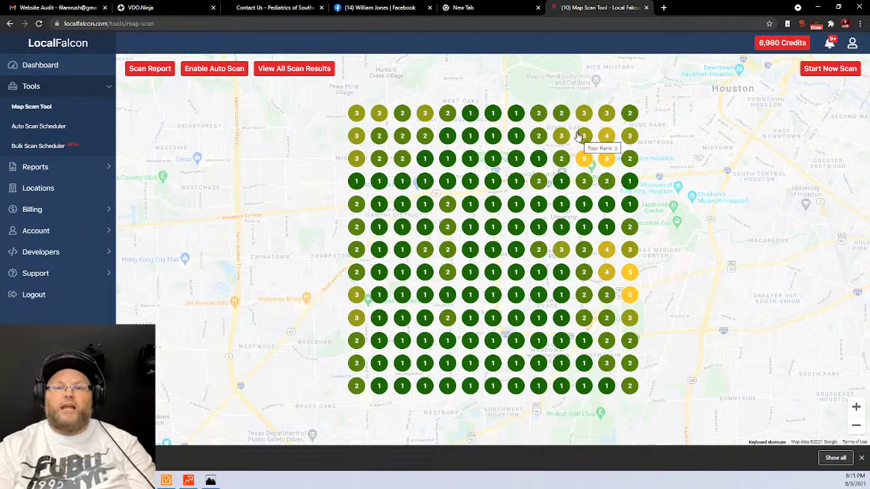
- Return to Gmail's weekly questions label, and open and read the "Advice - Hotel client & VA Question" email
{"action": "left_click", "coordinate": [49, 7]}
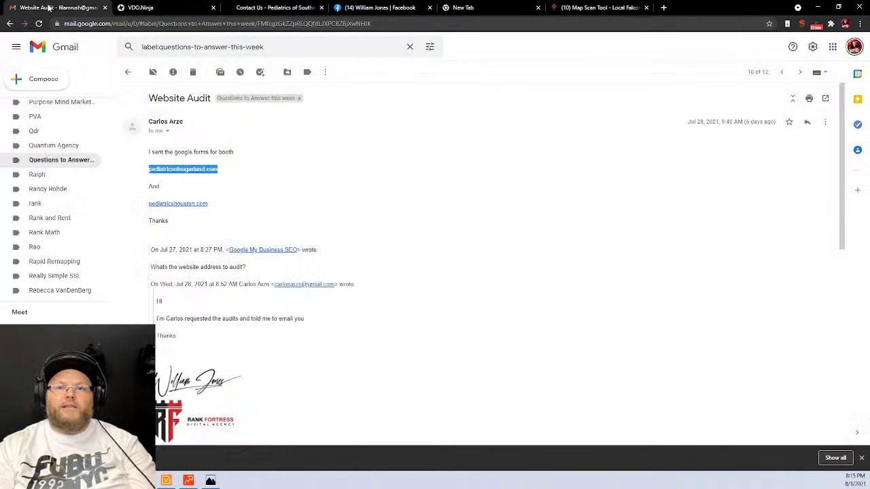
{"action": "left_click", "coordinate": [73, 162]}
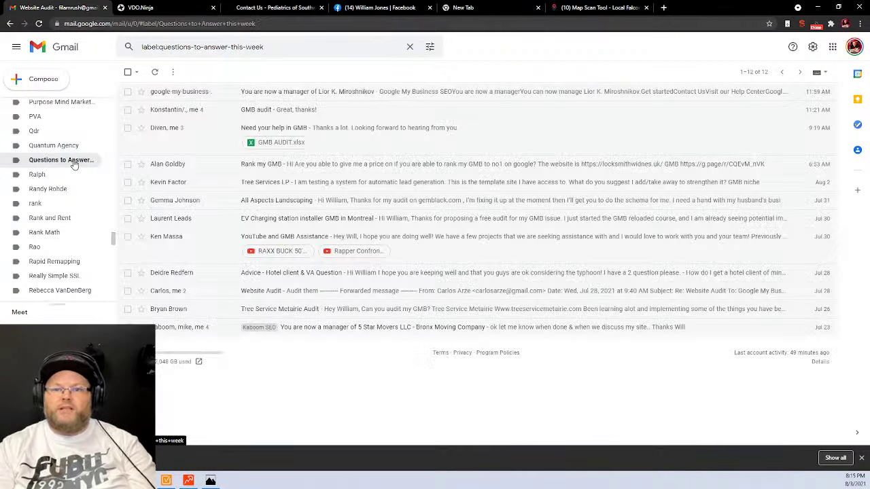
{"action": "left_click", "coordinate": [268, 274]}
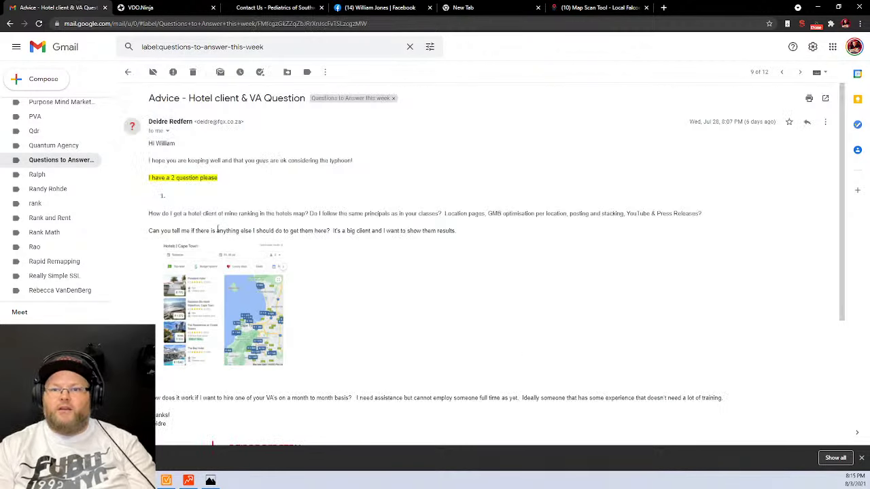
{"action": "scroll", "coordinate": [217, 229], "scroll_direction": "down", "scroll_amount": 2}
{"action": "scroll", "coordinate": [217, 231], "scroll_direction": "up", "scroll_amount": 1}
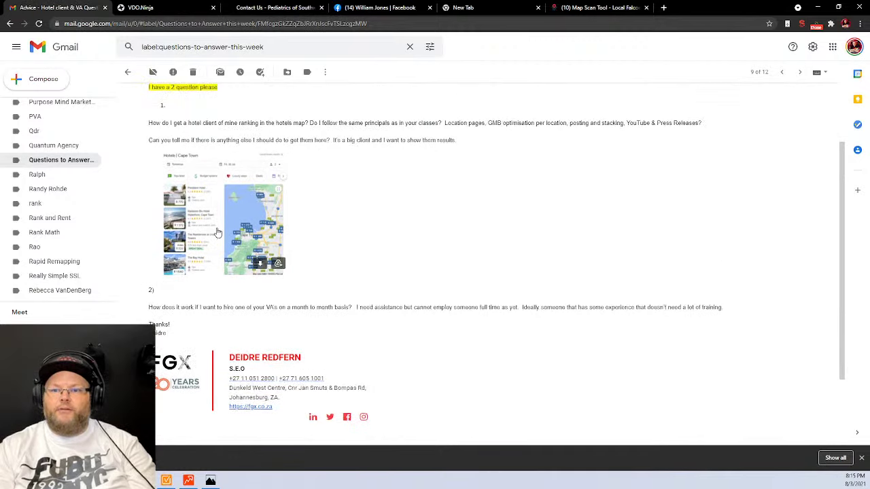
{"action": "scroll", "coordinate": [218, 233], "scroll_direction": "up", "scroll_amount": 1}
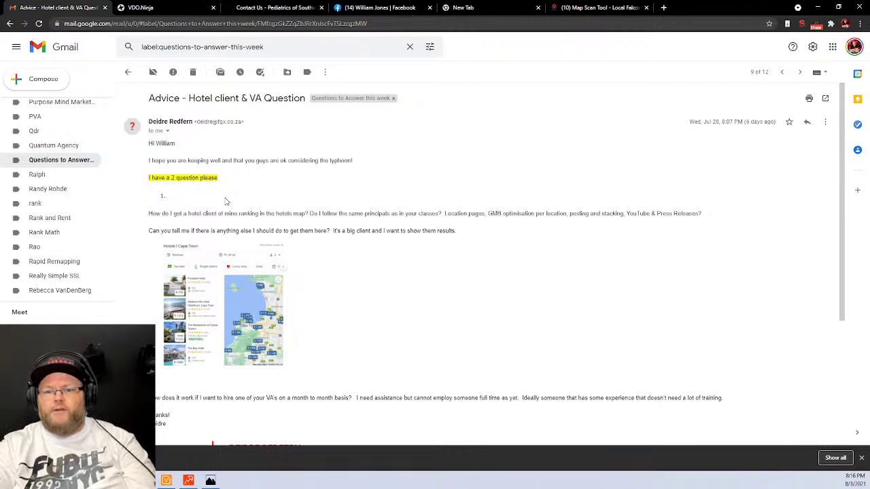
- Read both questions in the hotel client email and view its attached hotels map image enlarged
{"action": "scroll", "coordinate": [226, 202], "scroll_direction": "down", "scroll_amount": 3}
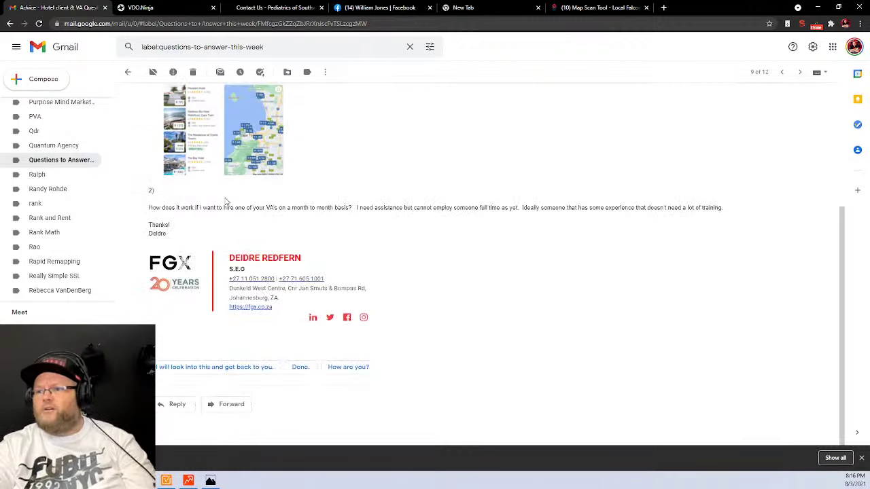
{"action": "scroll", "coordinate": [227, 202], "scroll_direction": "up", "scroll_amount": 2}
{"action": "left_click", "coordinate": [211, 262]}
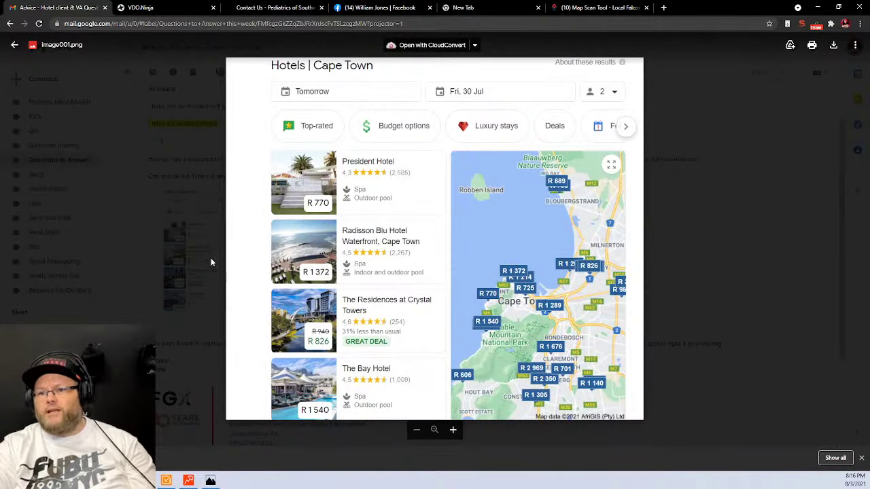
{"action": "left_click", "coordinate": [211, 262]}
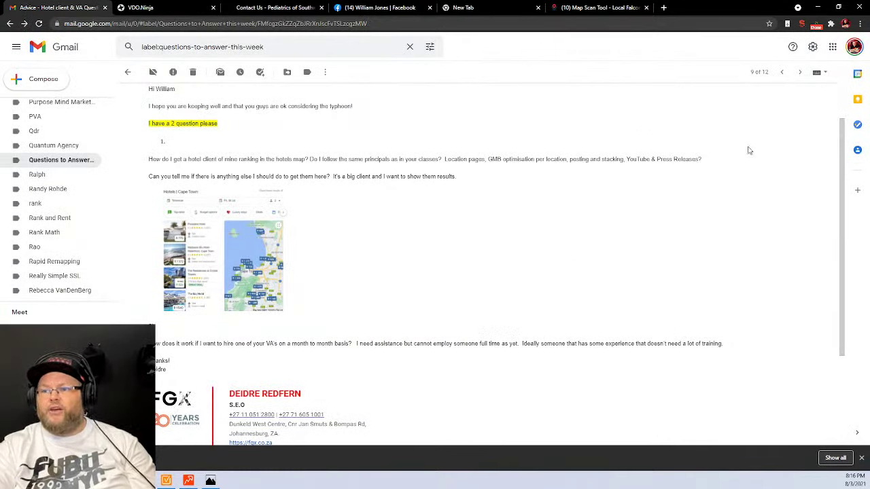
{"action": "scroll", "coordinate": [658, 276], "scroll_direction": "down", "scroll_amount": 3}
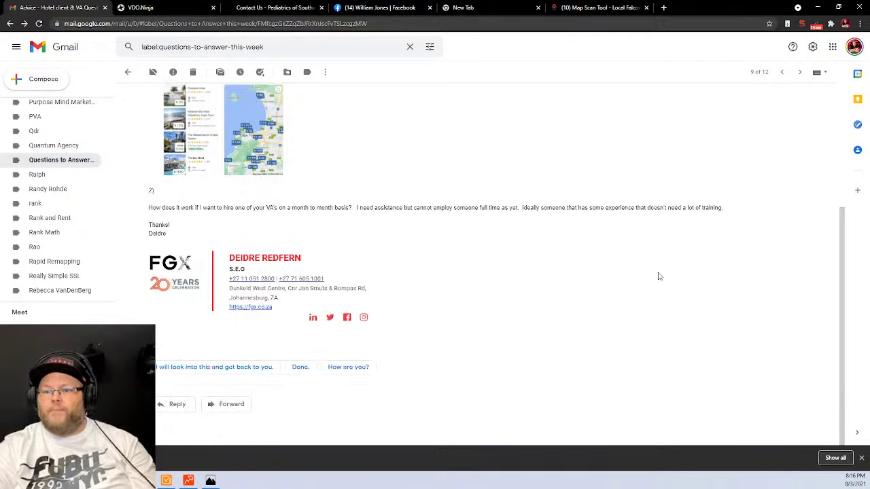
{"action": "left_click", "coordinate": [8, 24]}
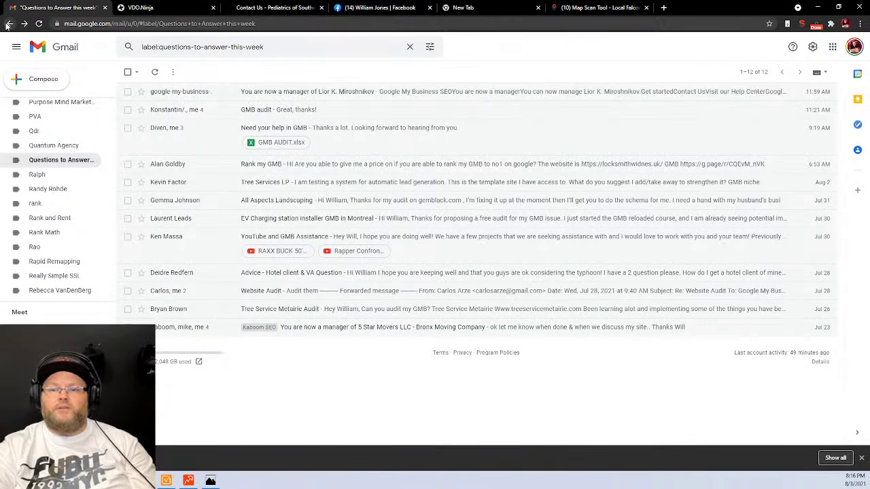
{"action": "left_click", "coordinate": [24, 24]}
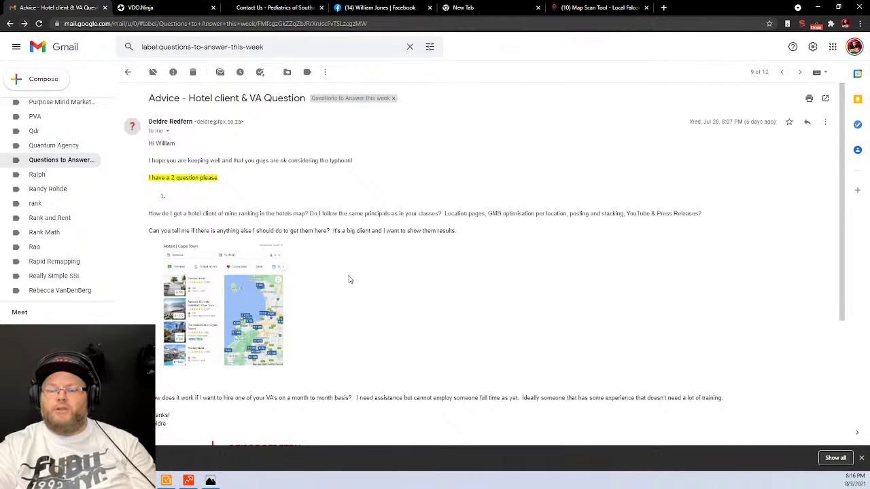
- Reply to the hotel client email with "Please email me the website and GMB, please", accepting the suggested comma, and send it
{"action": "scroll", "coordinate": [221, 379], "scroll_direction": "down", "scroll_amount": 3}
{"action": "left_click", "coordinate": [172, 406]}
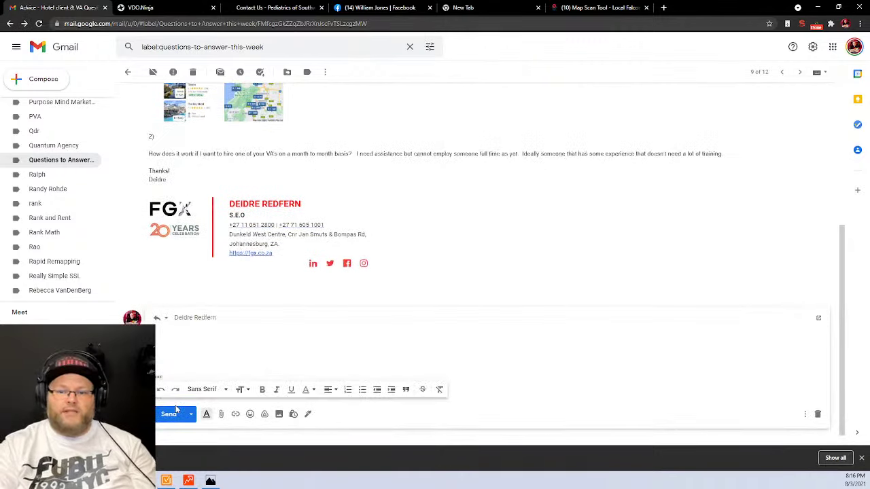
{"action": "type", "text": "Please email me the website and GMB "}
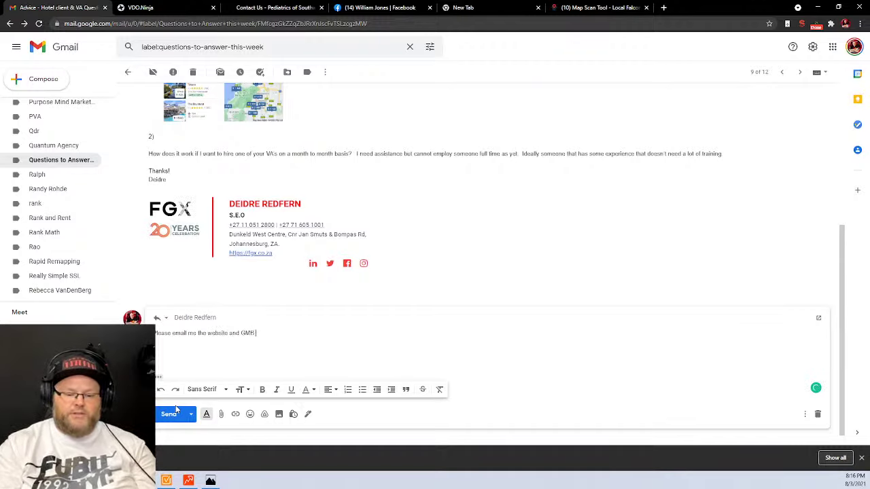
{"action": "type", "text": "pl,ease"}
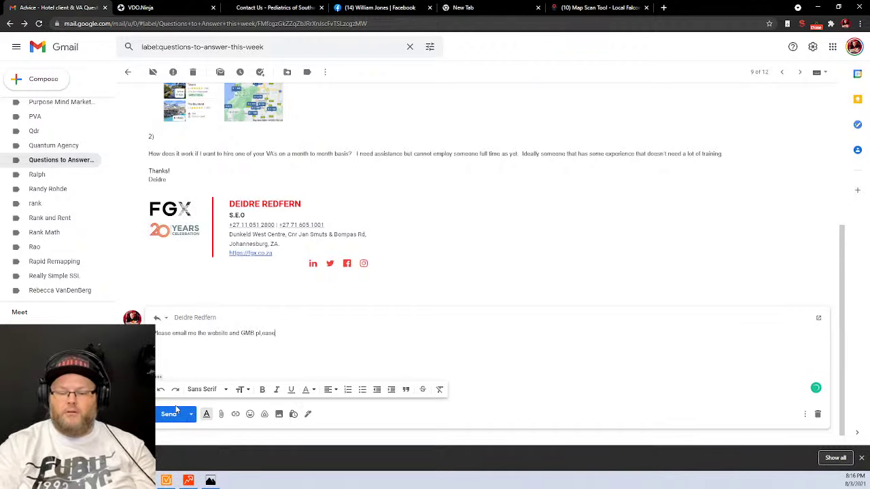
{"action": "key", "text": "BackSpace"}
{"action": "key", "text": "BackSpace"}
{"action": "key", "text": "BackSpace"}
{"action": "key", "text": "BackSpace"}
{"action": "key", "text": "BackSpace"}
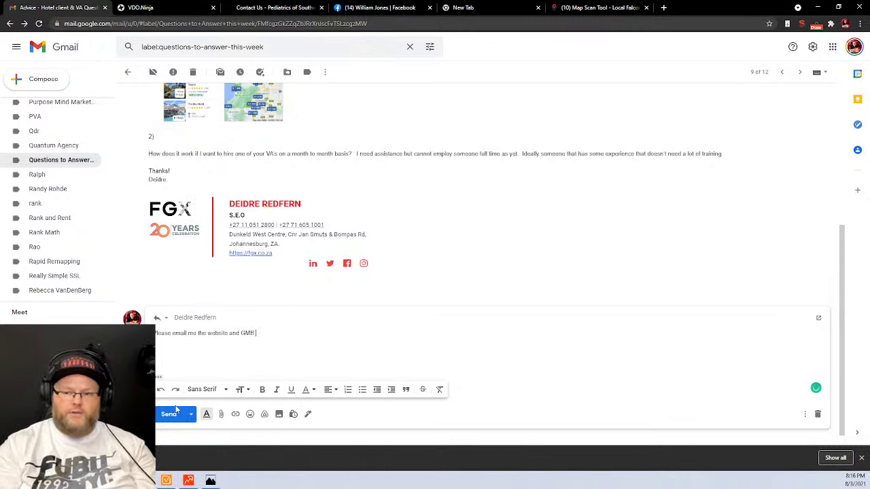
{"action": "type", "text": "please"}
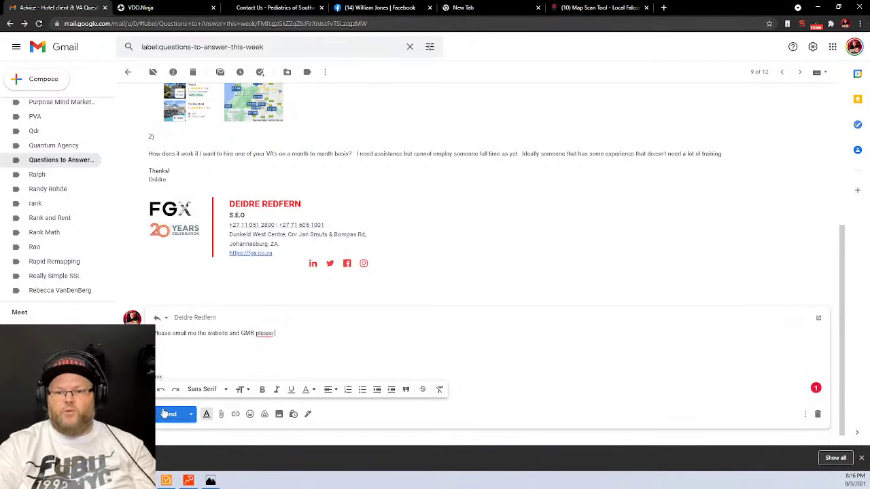
{"action": "mouse_move", "coordinate": [265, 336]}
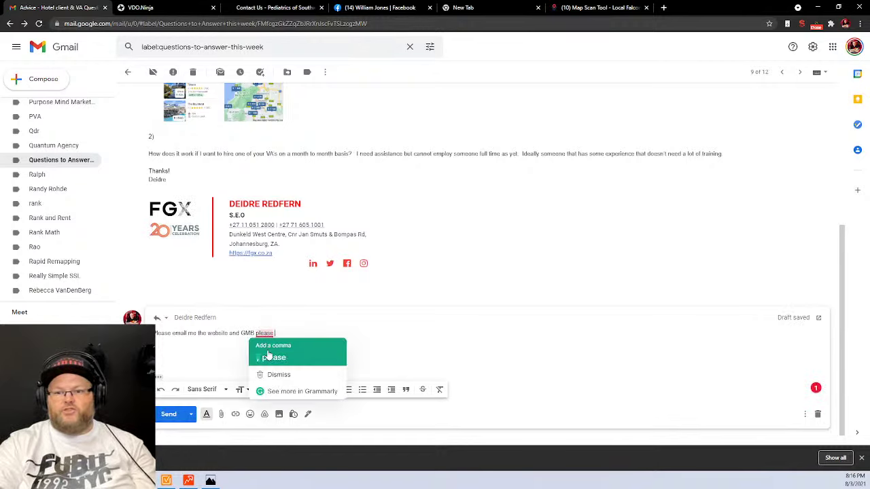
{"action": "left_click", "coordinate": [268, 353]}
{"action": "left_click", "coordinate": [168, 414]}
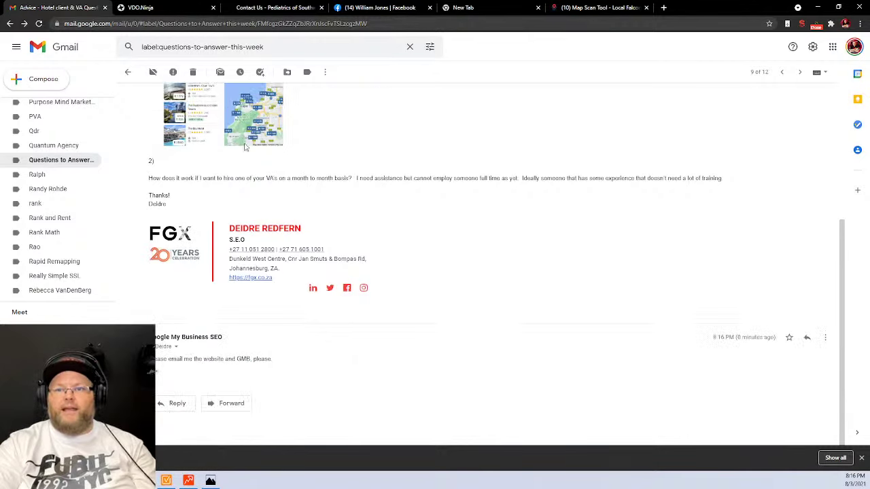
{"action": "left_click", "coordinate": [287, 72]}
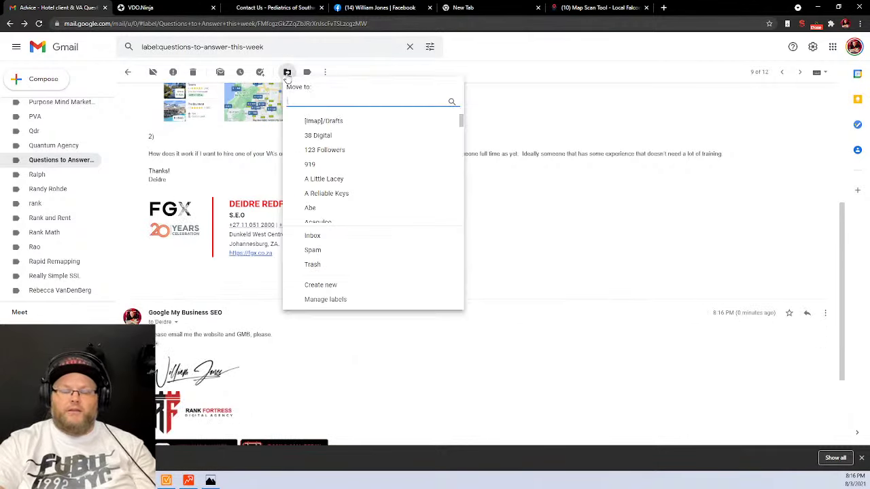
{"action": "type", "text": "Ques"}
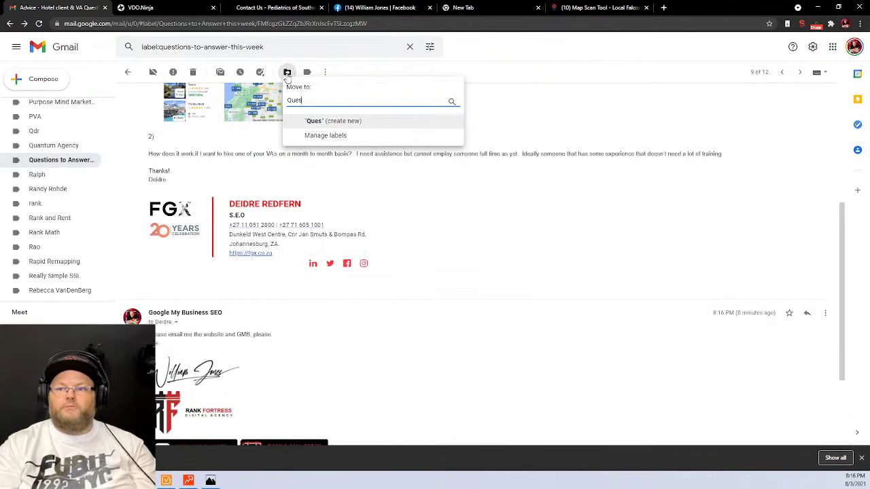
{"action": "key", "text": "BackSpace"}
{"action": "key", "text": "BackSpace"}
{"action": "key", "text": "BackSpace"}
{"action": "key", "text": "BackSpace"}
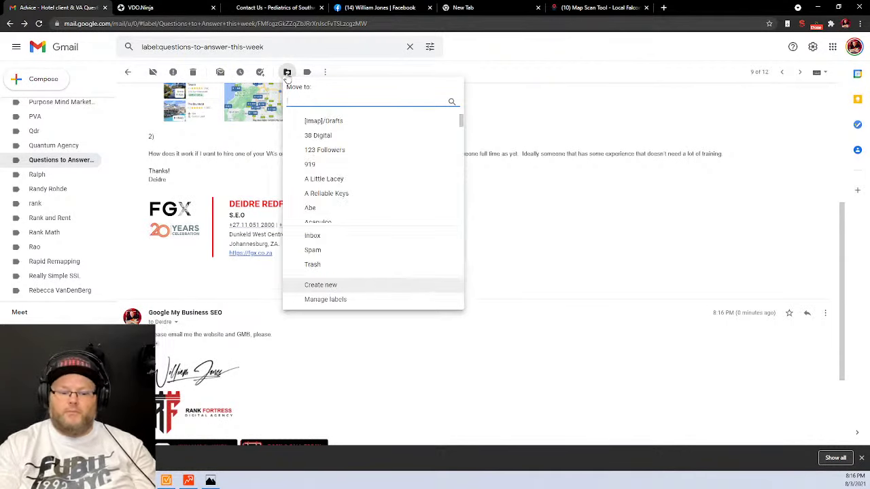
{"action": "type", "text": "Clas"}
{"action": "key", "text": "BackSpace"}
{"action": "key", "text": "BackSpace"}
{"action": "key", "text": "BackSpace"}
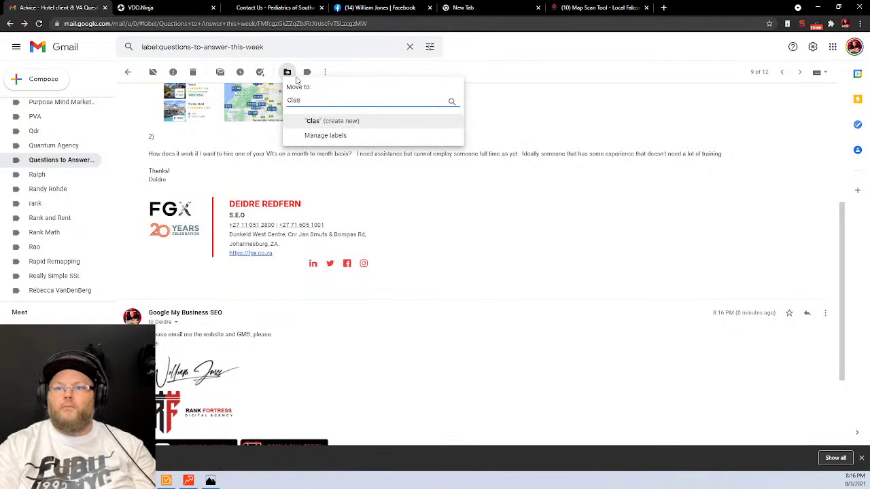
{"action": "left_click", "coordinate": [442, 278]}
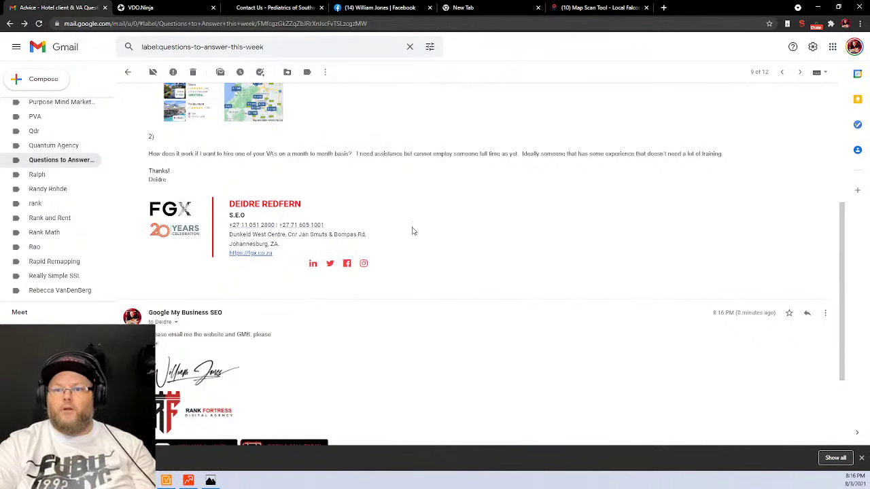
- Delete the answered hotel client conversation and open the "EV Charging station installer GMB in Montreal" email
{"action": "left_click", "coordinate": [193, 73]}
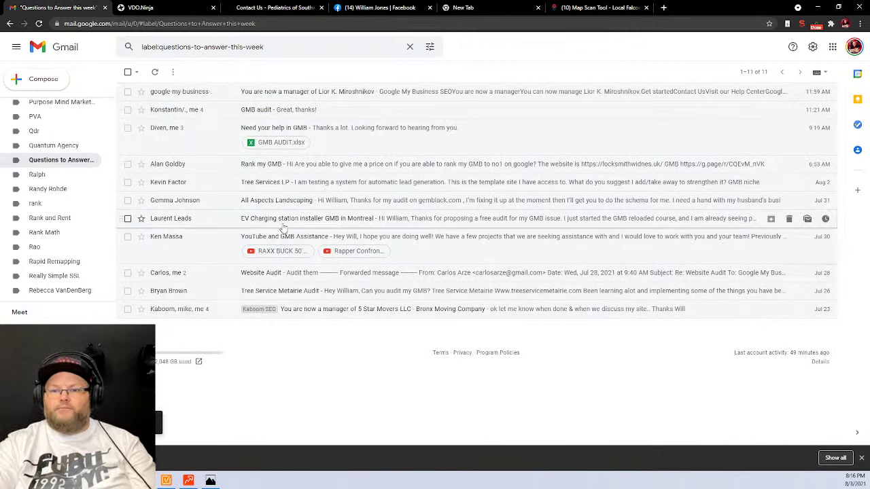
{"action": "left_click", "coordinate": [284, 218]}
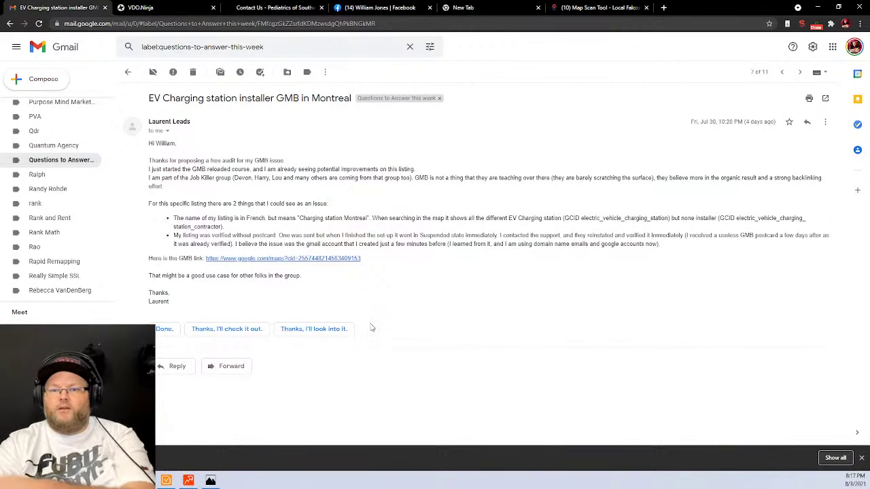
- Open the GMB link from the email and review the Borne de Recharge Montreal listing's category, contact details, owner posts, photos and reviews
{"action": "left_click", "coordinate": [267, 261]}
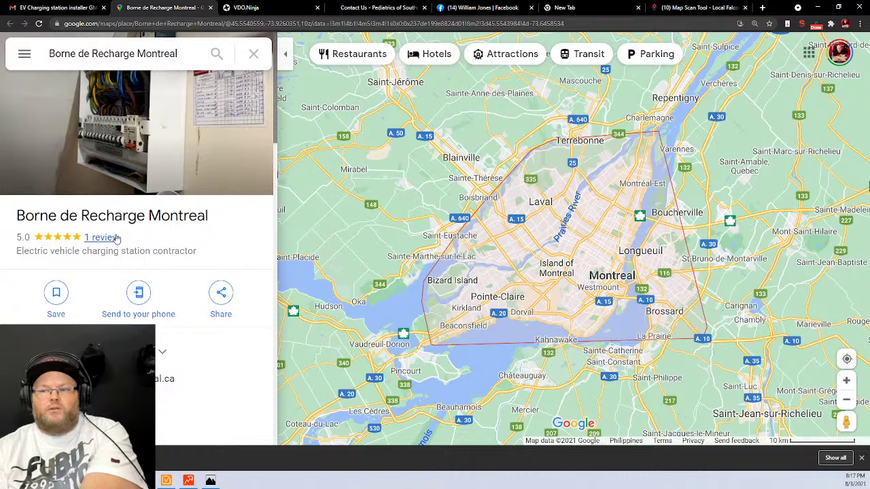
{"action": "scroll", "coordinate": [115, 238], "scroll_direction": "down", "scroll_amount": 2}
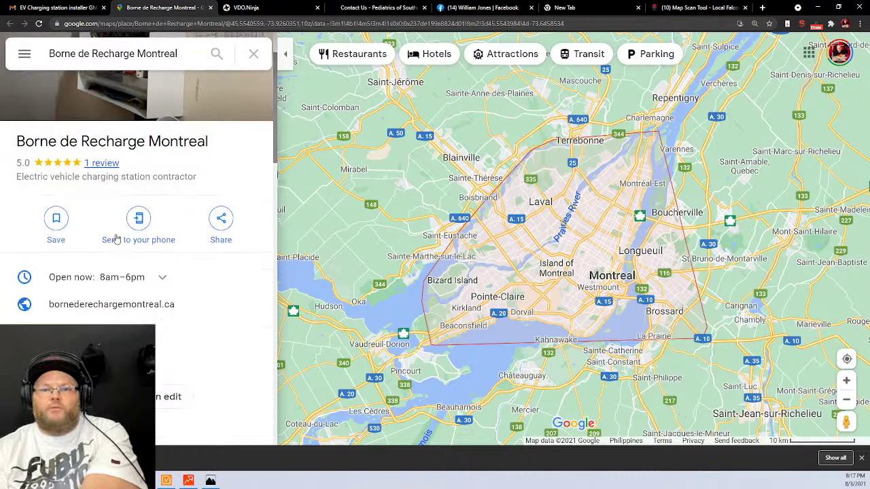
{"action": "scroll", "coordinate": [115, 238], "scroll_direction": "down", "scroll_amount": 2}
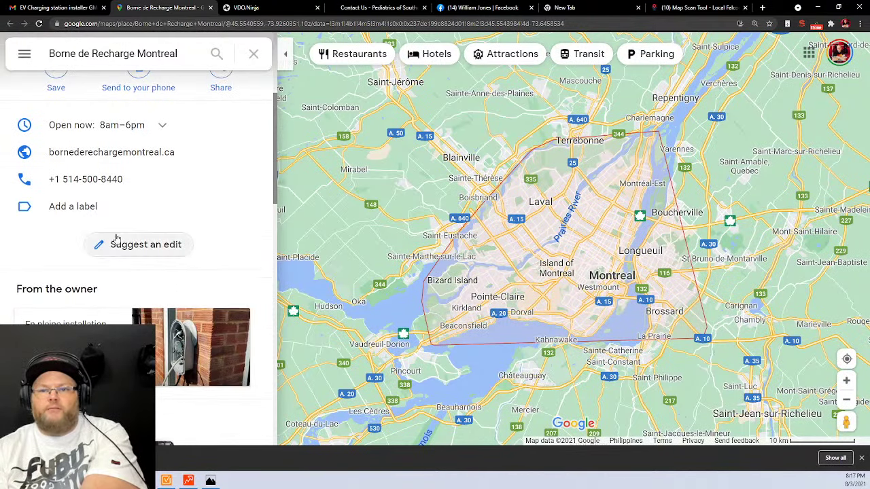
{"action": "scroll", "coordinate": [170, 285], "scroll_direction": "down", "scroll_amount": 3}
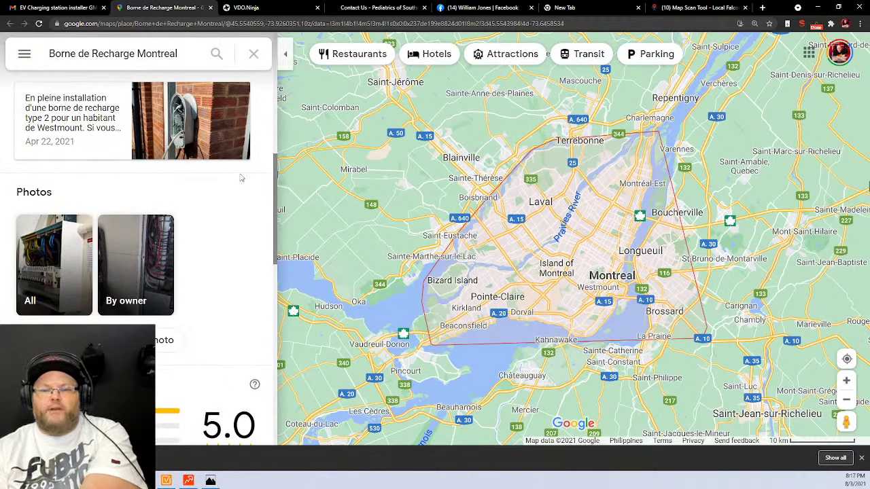
{"action": "scroll", "coordinate": [170, 259], "scroll_direction": "up", "scroll_amount": 5}
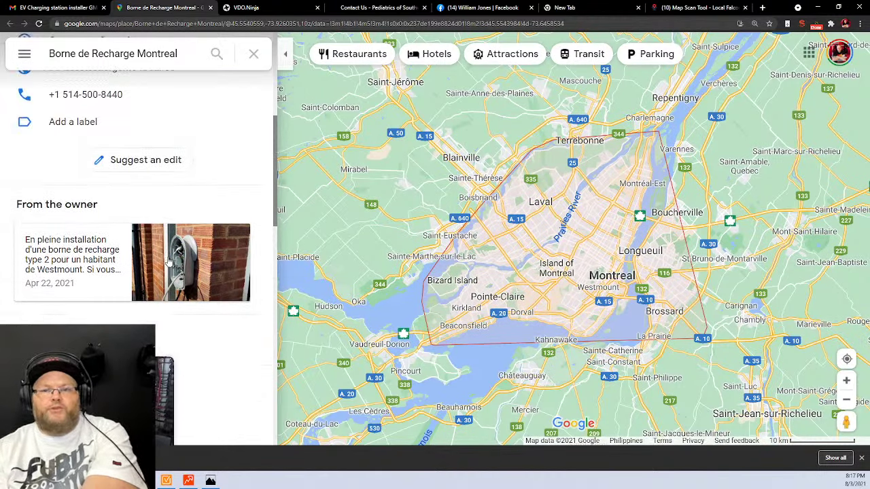
{"action": "scroll", "coordinate": [169, 259], "scroll_direction": "up", "scroll_amount": 2}
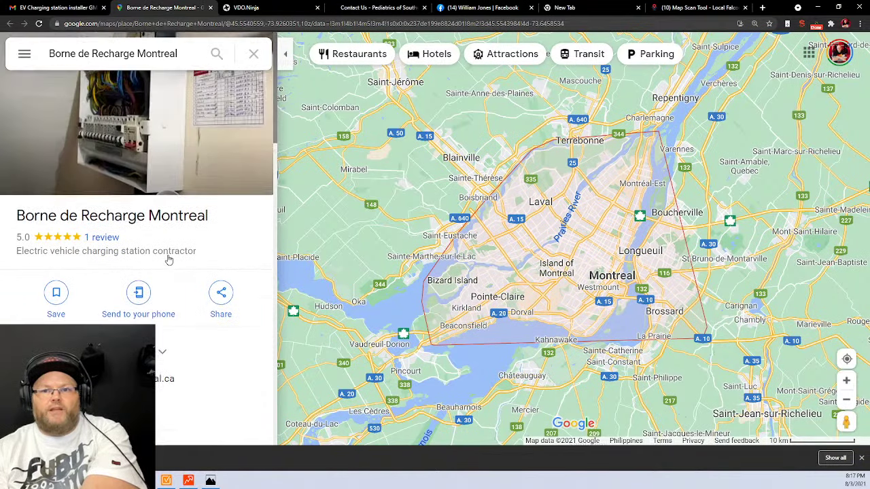
{"action": "scroll", "coordinate": [169, 260], "scroll_direction": "down", "scroll_amount": 2}
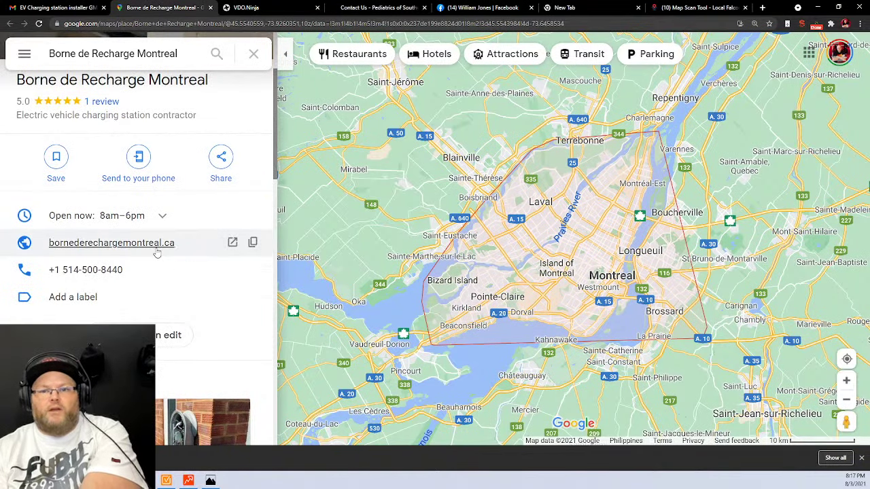
- Open bornederechargemontreal.ca from the listing, dismiss the translation offer and review the homepage content down its length
{"action": "left_click", "coordinate": [227, 246]}
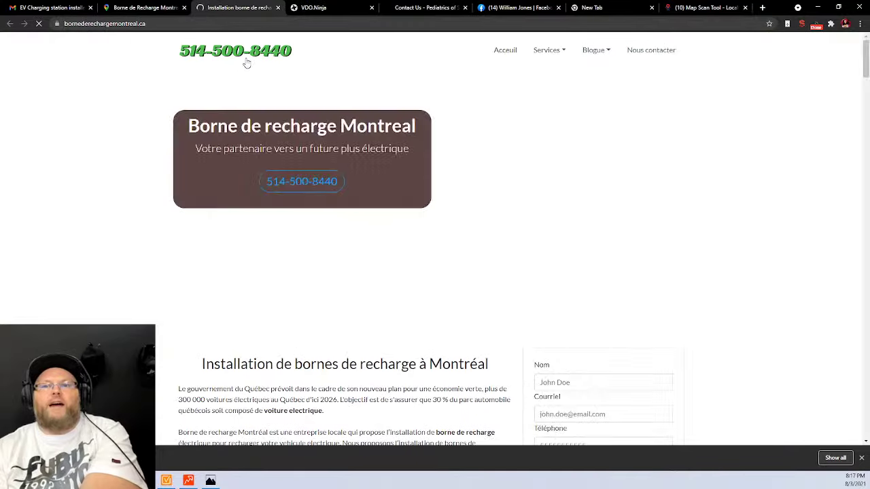
{"action": "scroll", "coordinate": [239, 97], "scroll_direction": "down", "scroll_amount": 1}
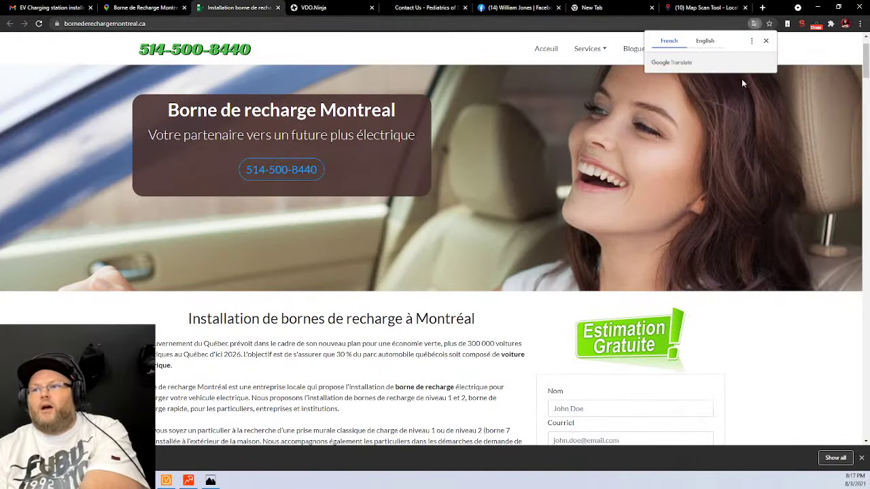
{"action": "left_click", "coordinate": [765, 43]}
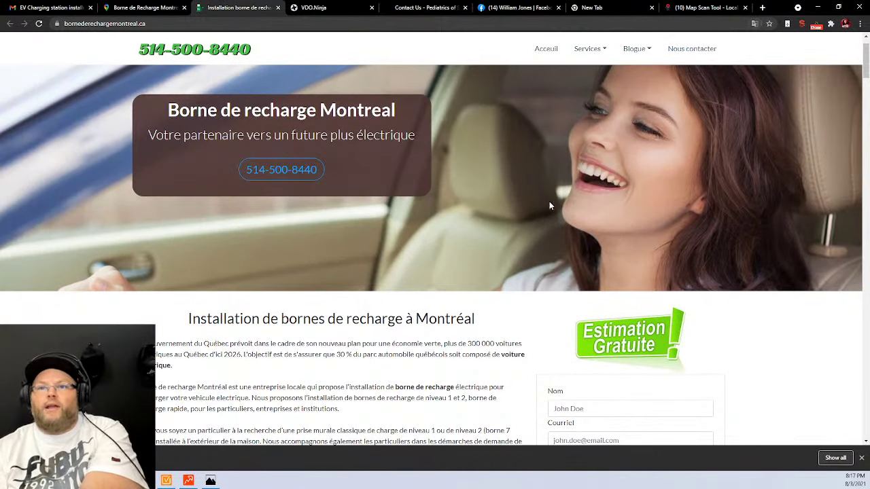
{"action": "scroll", "coordinate": [549, 201], "scroll_direction": "down", "scroll_amount": 3}
{"action": "scroll", "coordinate": [554, 198], "scroll_direction": "down", "scroll_amount": 15}
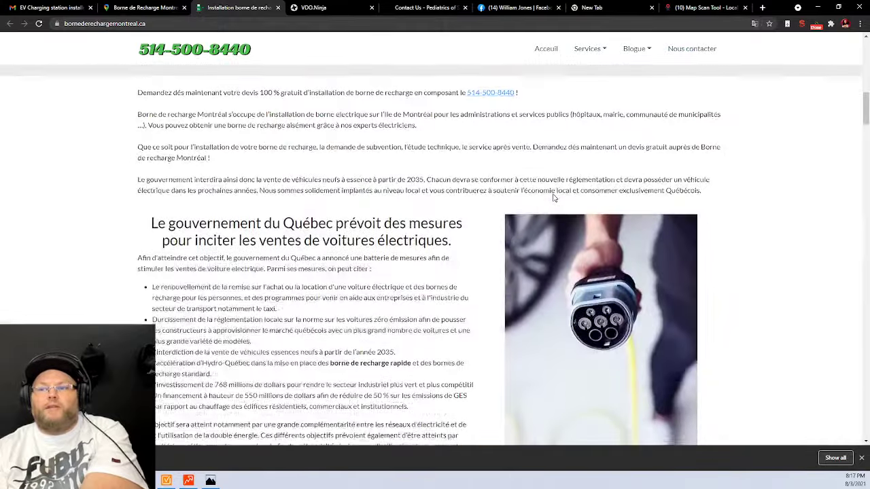
{"action": "scroll", "coordinate": [554, 198], "scroll_direction": "down", "scroll_amount": 10}
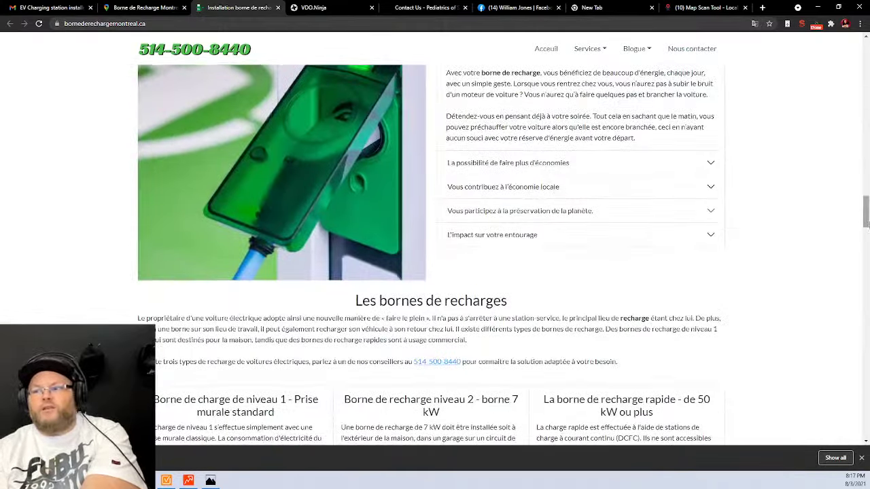
{"action": "scroll", "coordinate": [556, 194], "scroll_direction": "down", "scroll_amount": 15}
{"action": "scroll", "coordinate": [823, 113], "scroll_direction": "up", "scroll_amount": 20}
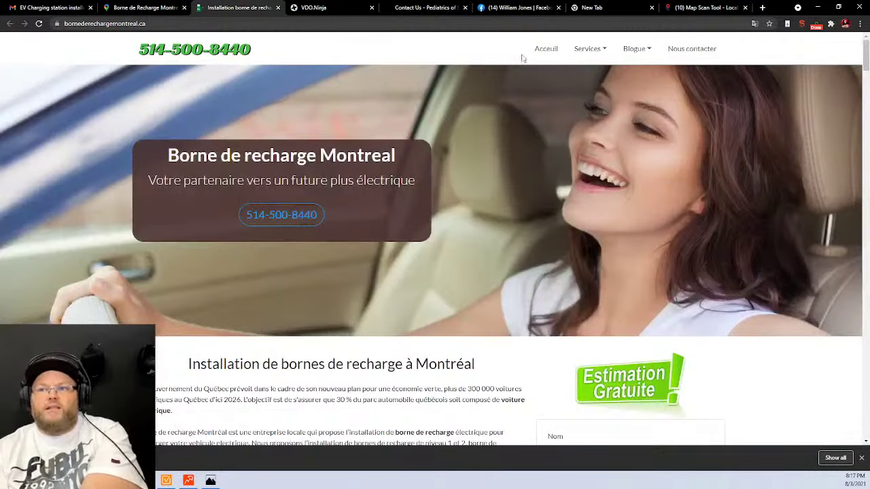
- Check which service pages the charging station website offers, and return to its Google Maps listing
{"action": "left_click", "coordinate": [603, 51]}
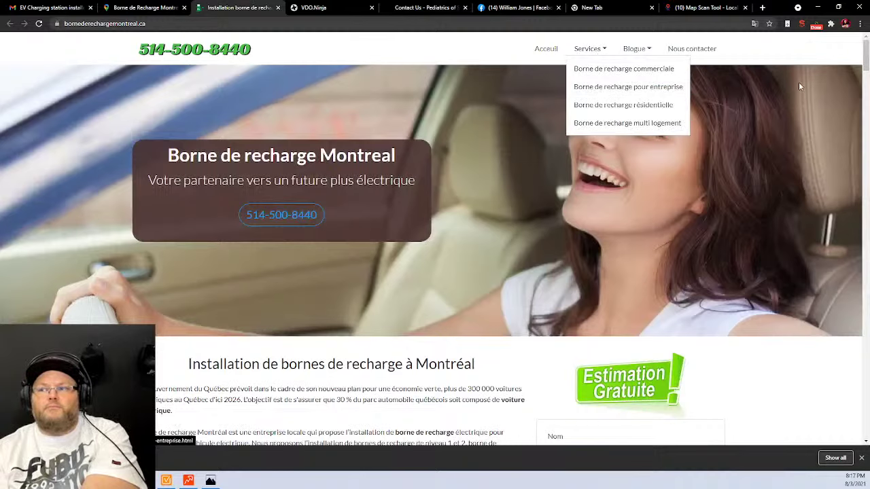
{"action": "left_click", "coordinate": [788, 58]}
{"action": "left_click", "coordinate": [143, 7]}
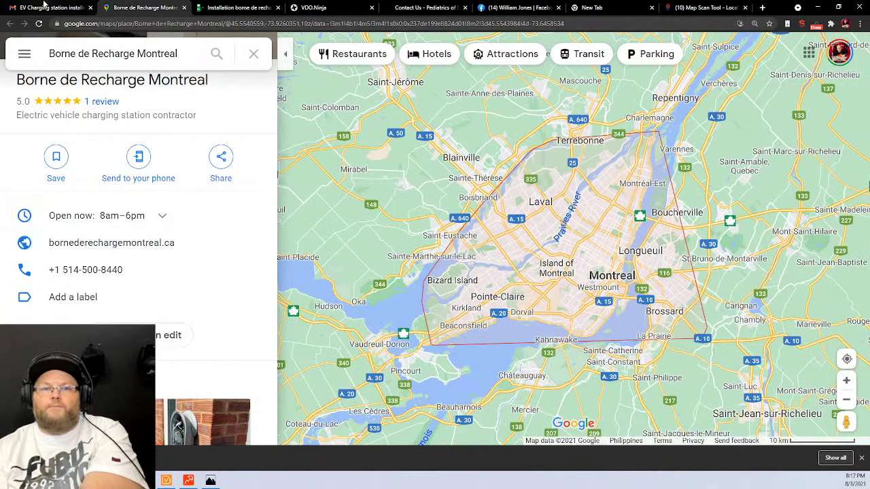
- Highlight the listing name's translation "Charging station Montreal" in the email, and return to the charging station website, selecting its address
{"action": "left_click", "coordinate": [45, 6]}
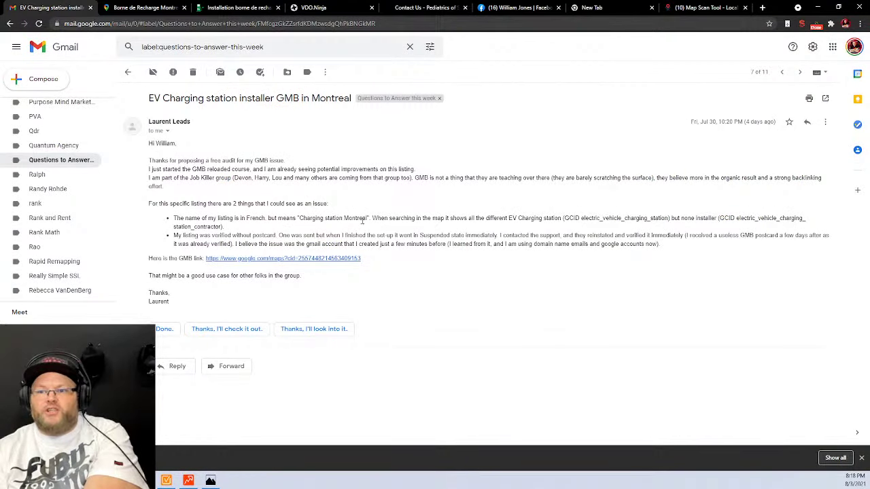
{"action": "left_click_drag", "start_coordinate": [368, 218], "coordinate": [301, 226]}
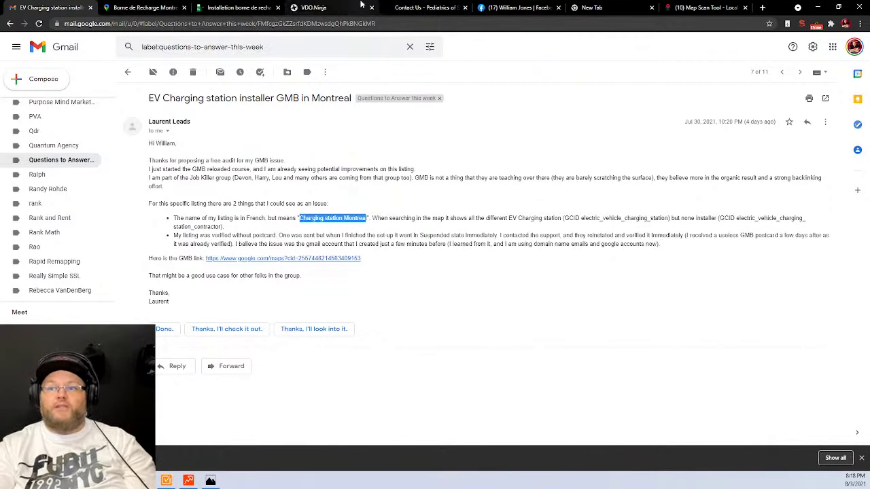
{"action": "left_click", "coordinate": [233, 8]}
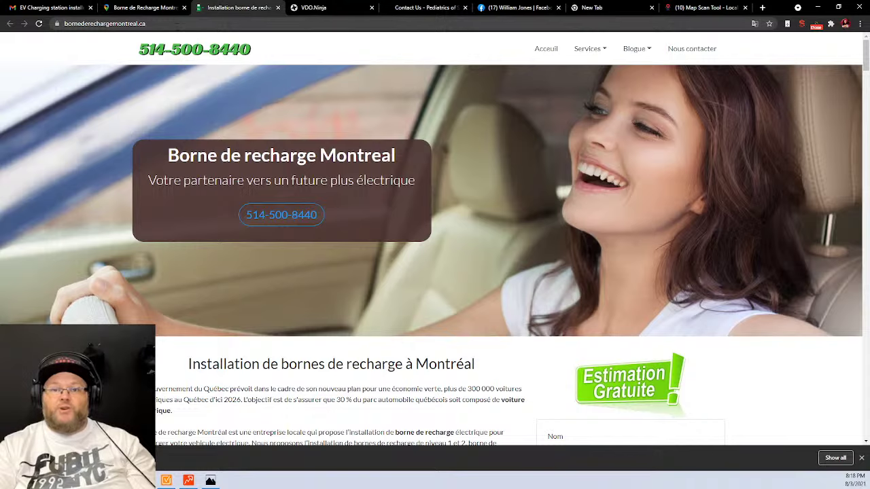
{"action": "left_click", "coordinate": [176, 24]}
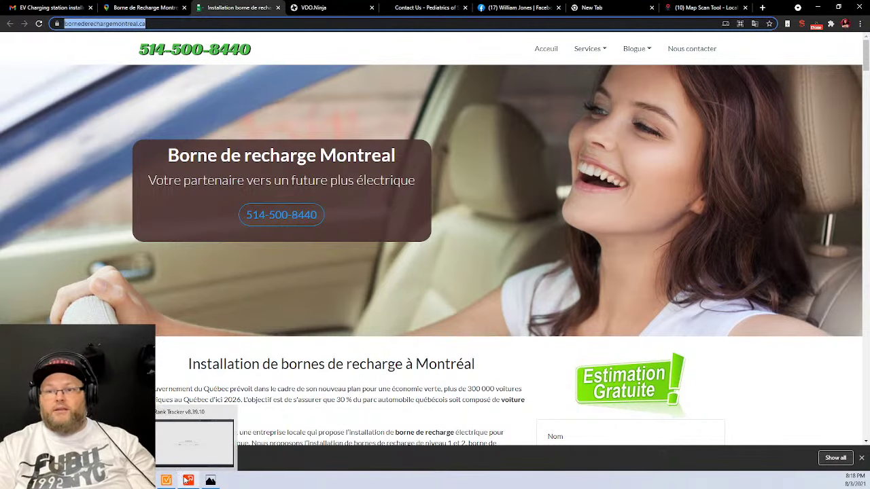
- Review the charging station homepage down to its served areas and footer, and return to the beginning of the page
{"action": "scroll", "coordinate": [285, 365], "scroll_direction": "down", "scroll_amount": 3}
{"action": "left_click_drag", "start_coordinate": [866, 75], "coordinate": [862, 457]}
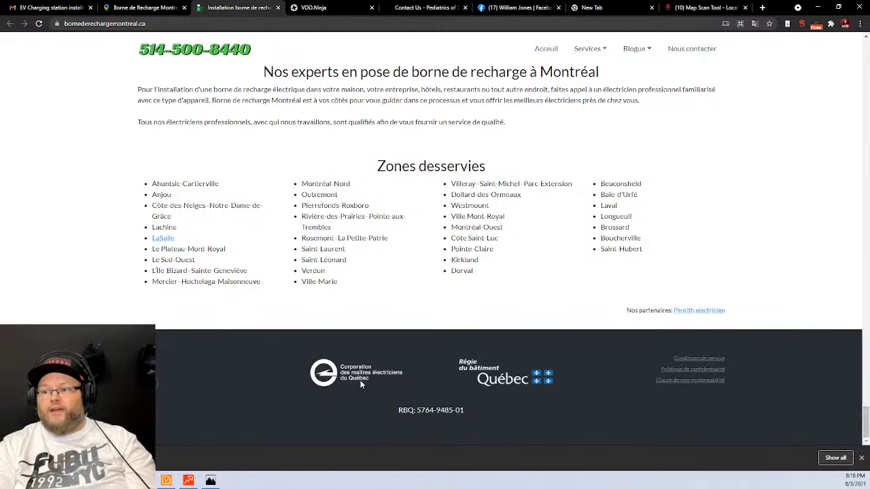
{"action": "scroll", "coordinate": [359, 382], "scroll_direction": "up", "scroll_amount": 5}
{"action": "scroll", "coordinate": [422, 395], "scroll_direction": "up", "scroll_amount": 13}
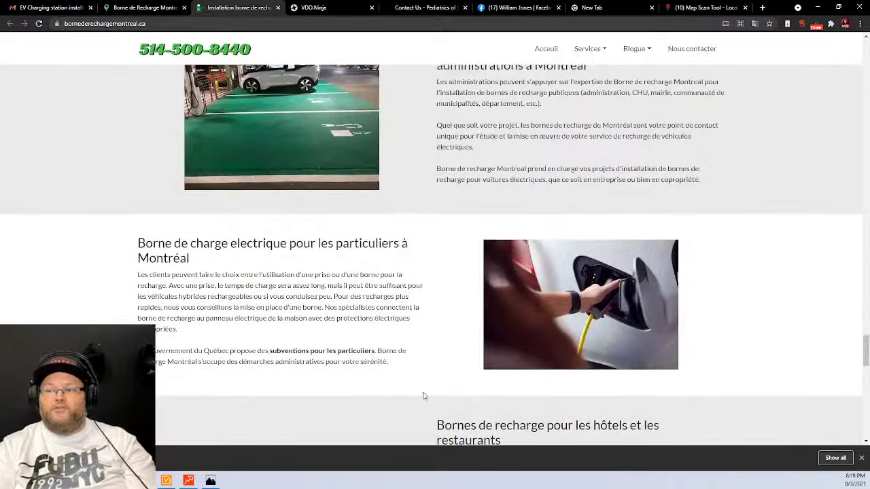
{"action": "scroll", "coordinate": [860, 50], "scroll_direction": "up", "scroll_amount": 20}
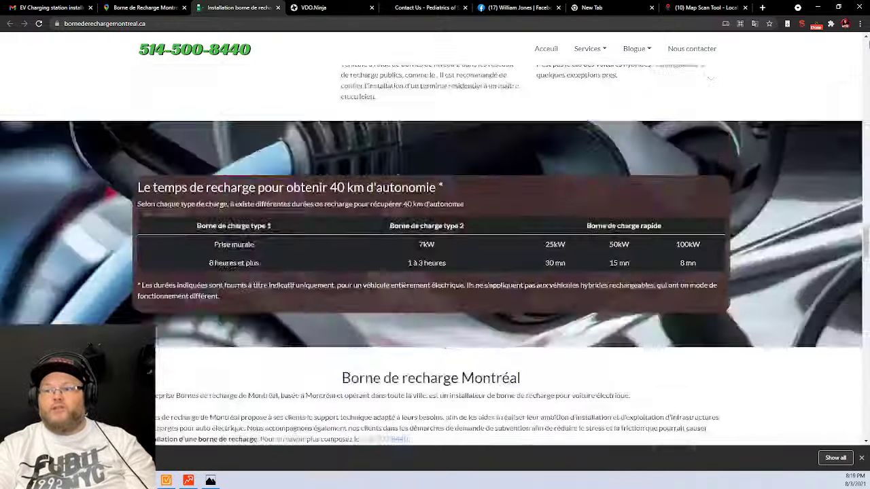
{"action": "scroll", "coordinate": [863, 48], "scroll_direction": "up", "scroll_amount": 5}
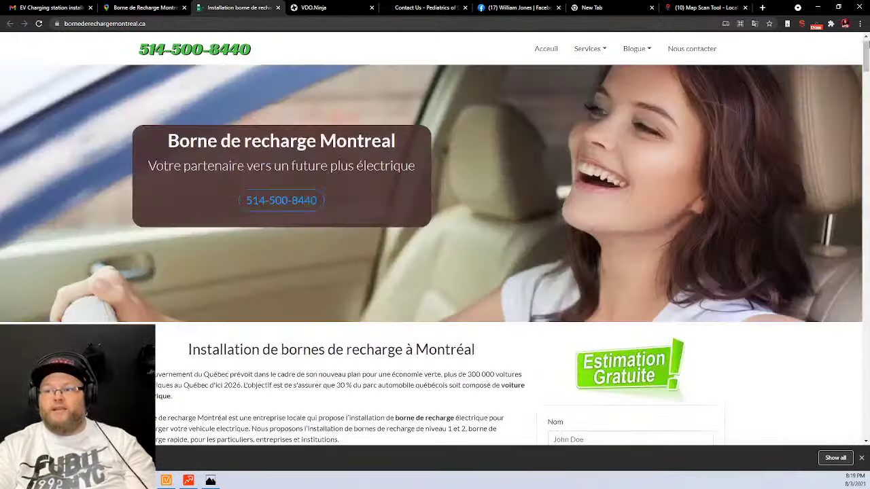
- Open the website's "Nous contacter" page and examine its contact details, project text, team section and footer
{"action": "left_click", "coordinate": [705, 52]}
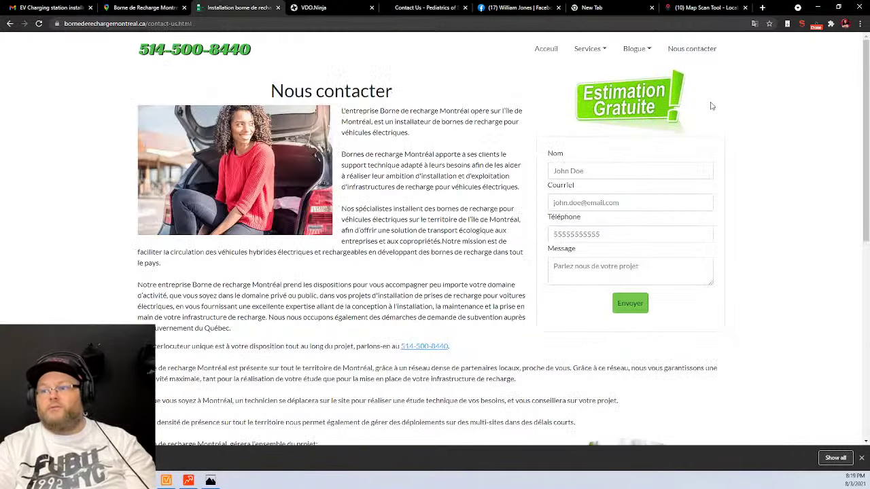
{"action": "scroll", "coordinate": [731, 162], "scroll_direction": "down", "scroll_amount": 10}
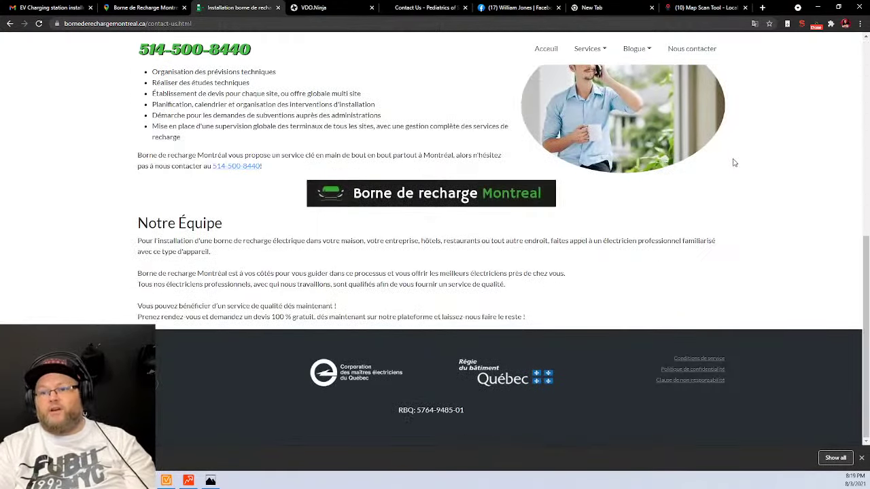
{"action": "scroll", "coordinate": [731, 153], "scroll_direction": "up", "scroll_amount": 5}
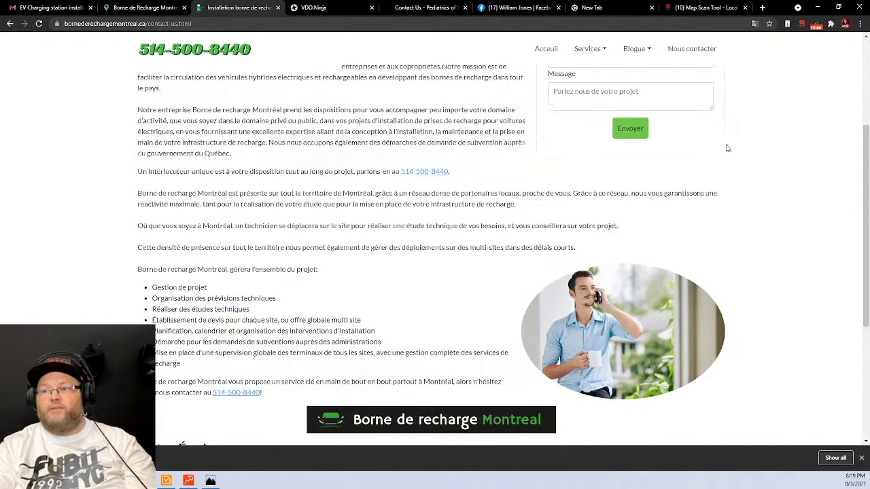
- Open the borne-de-recharge-rapide service page and review its content from the commercial subsidy sections to the footer
{"action": "left_click", "coordinate": [603, 50]}
{"action": "left_click", "coordinate": [605, 70]}
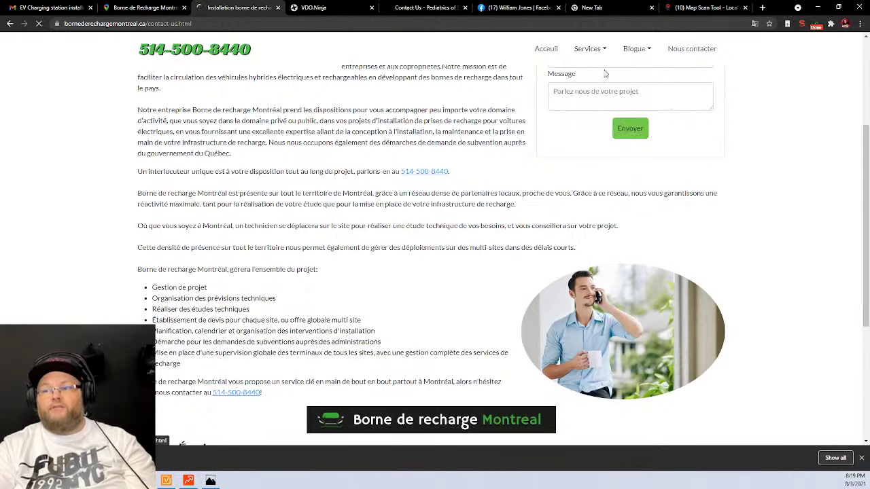
{"action": "scroll", "coordinate": [679, 177], "scroll_direction": "down", "scroll_amount": 15}
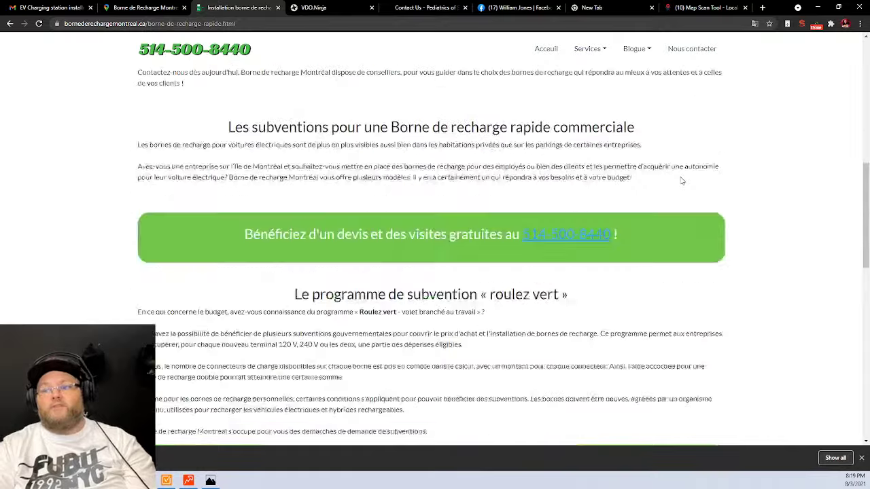
{"action": "scroll", "coordinate": [681, 181], "scroll_direction": "down", "scroll_amount": 4}
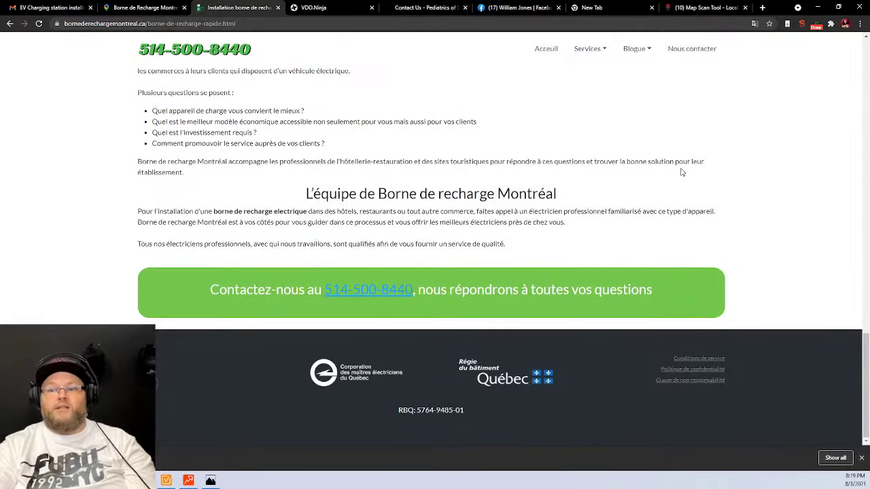
{"action": "scroll", "coordinate": [681, 172], "scroll_direction": "up", "scroll_amount": 15}
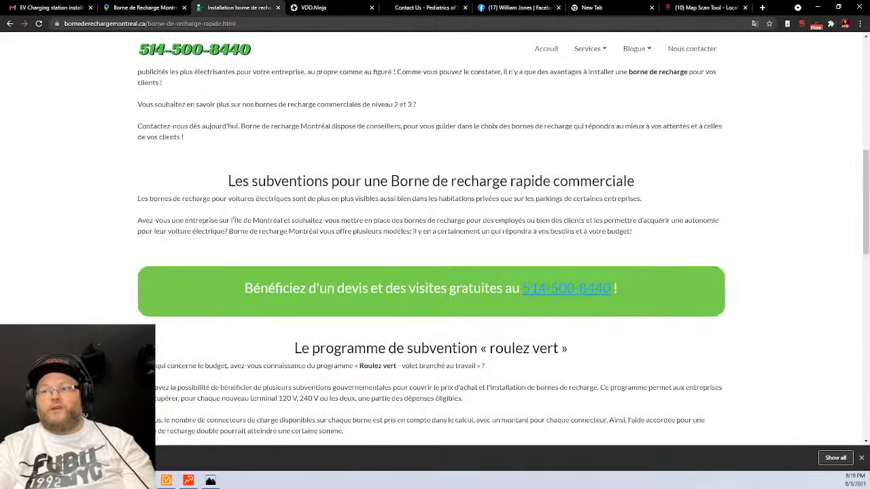
- Open the blog article on which charging station to choose and review its text on home chargers
{"action": "mouse_move", "coordinate": [642, 50]}
{"action": "left_click", "coordinate": [649, 73]}
{"action": "scroll", "coordinate": [703, 172], "scroll_direction": "down", "scroll_amount": 6}
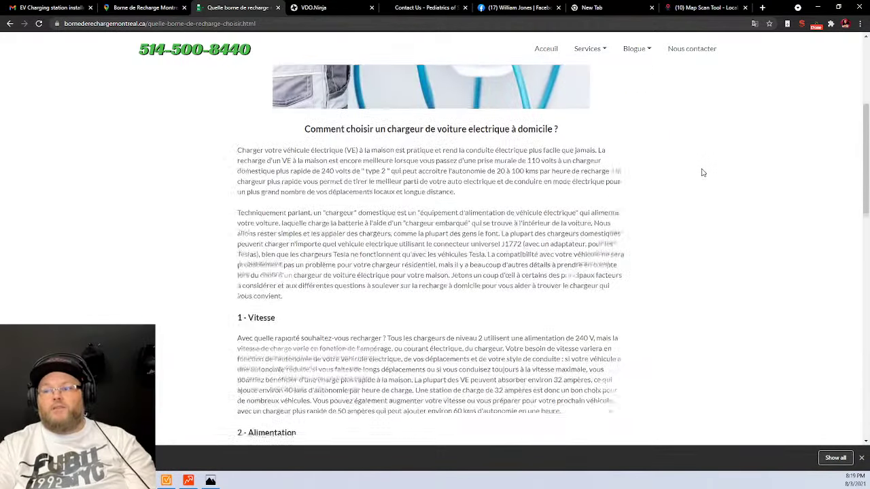
- Review the article about choosing a home charging station, from its title to the closing call to action
{"action": "scroll", "coordinate": [703, 172], "scroll_direction": "down", "scroll_amount": 12}
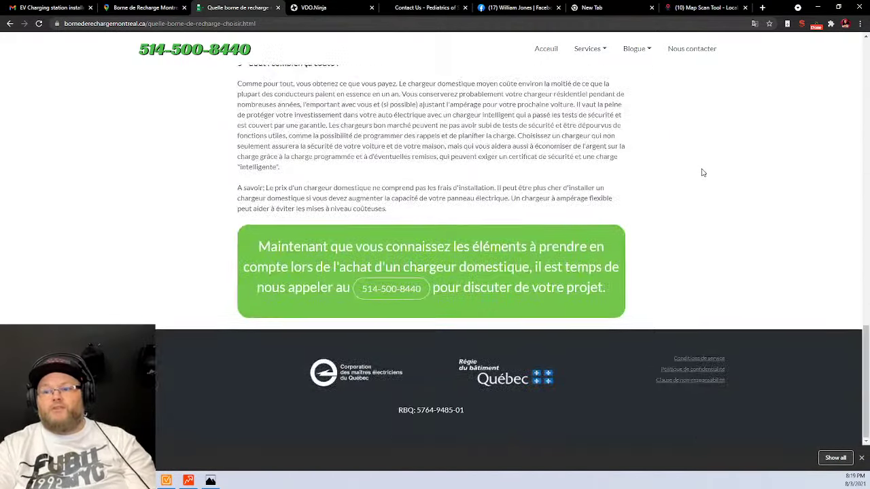
{"action": "scroll", "coordinate": [703, 172], "scroll_direction": "up", "scroll_amount": 15}
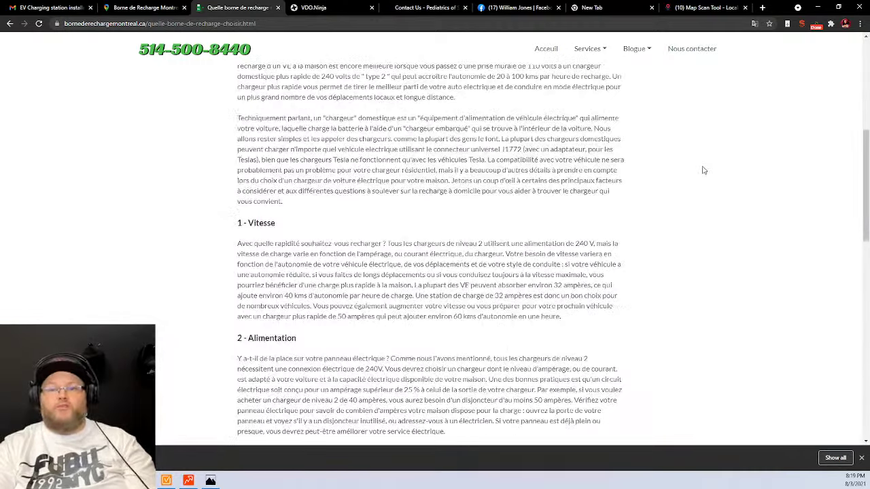
{"action": "scroll", "coordinate": [700, 167], "scroll_direction": "up", "scroll_amount": 2}
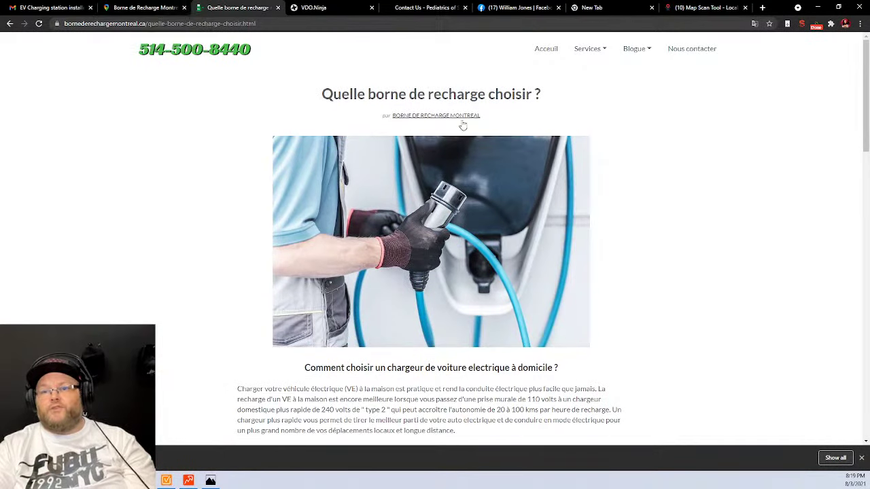
{"action": "scroll", "coordinate": [462, 124], "scroll_direction": "down", "scroll_amount": 5}
{"action": "scroll", "coordinate": [463, 125], "scroll_direction": "up", "scroll_amount": 5}
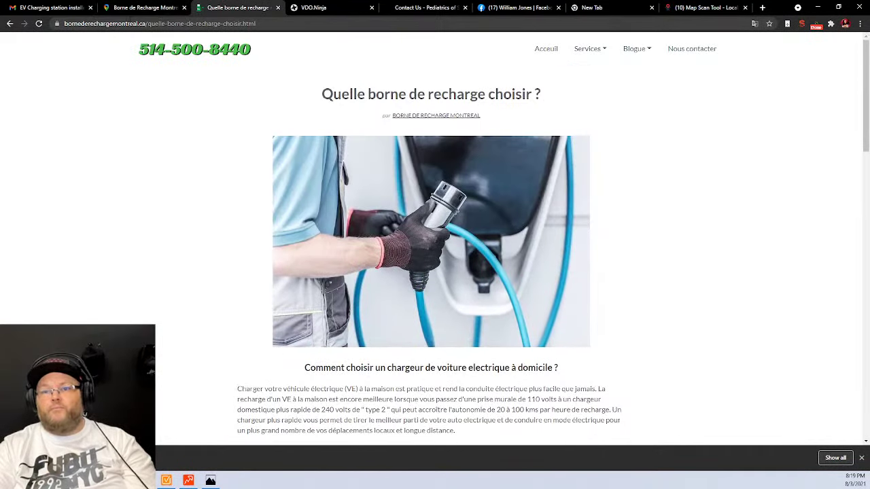
{"action": "left_click", "coordinate": [156, 51]}
{"action": "left_click", "coordinate": [191, 88]}
{"action": "left_click", "coordinate": [146, 23]}
{"action": "left_click_drag", "start_coordinate": [146, 23], "coordinate": [42, 28]}
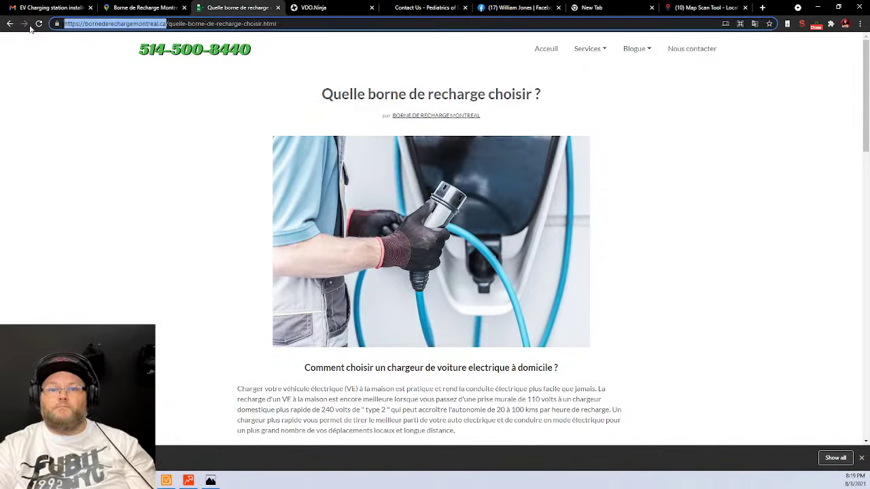
{"action": "left_click", "coordinate": [167, 481]}
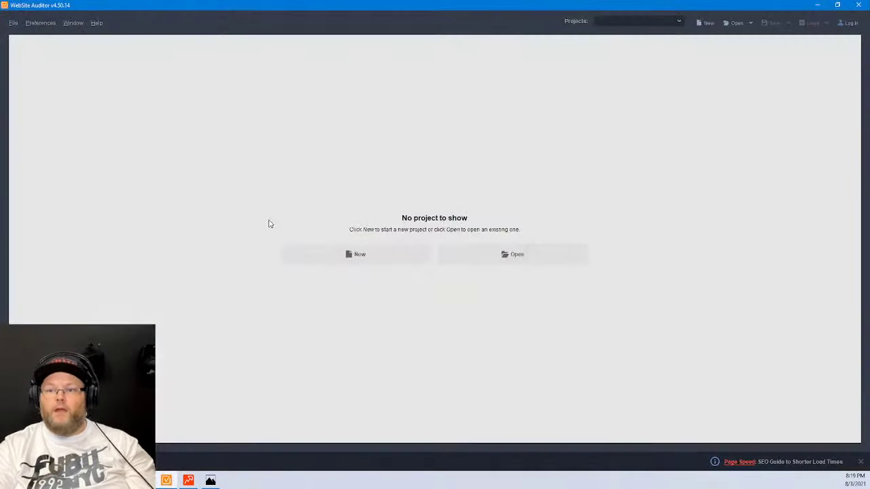
{"action": "left_click", "coordinate": [355, 260]}
{"action": "left_click", "coordinate": [588, 367]}
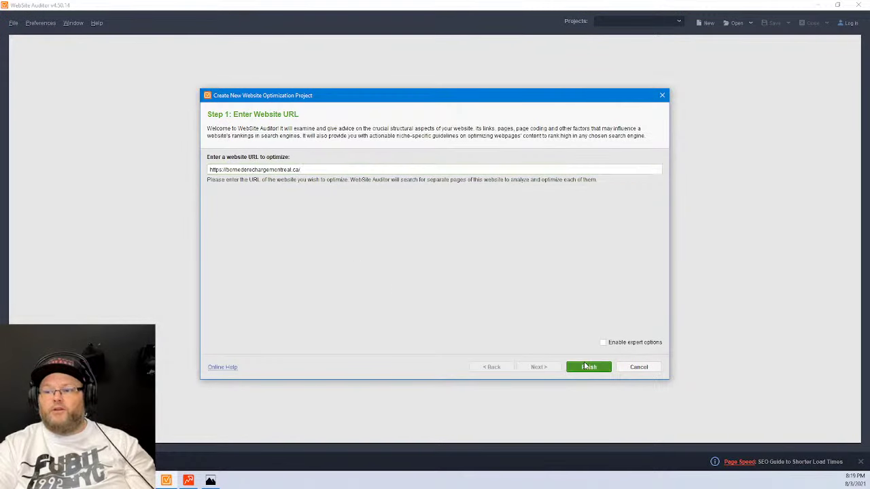
- Switch to Rank Tracker, create a project for bornederechargemontreal.ca and dismiss the keyword suggestion notice
{"action": "left_click", "coordinate": [191, 469]}
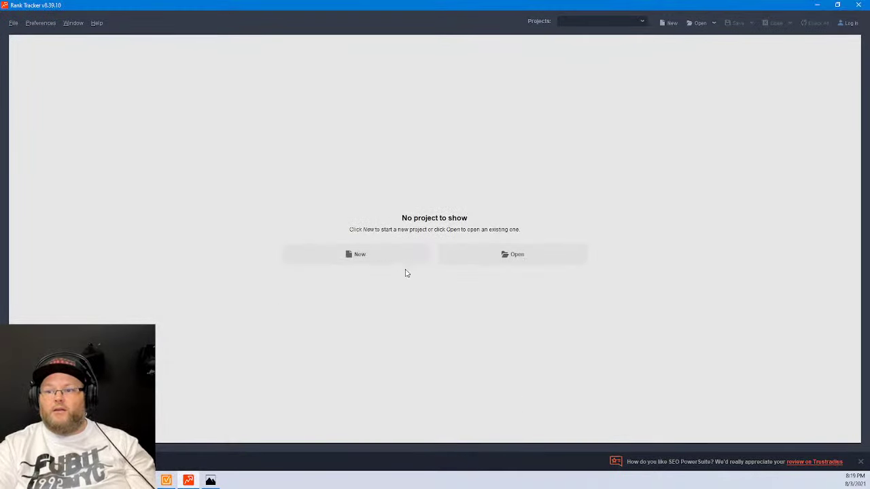
{"action": "left_click", "coordinate": [372, 253]}
{"action": "left_click", "coordinate": [531, 338]}
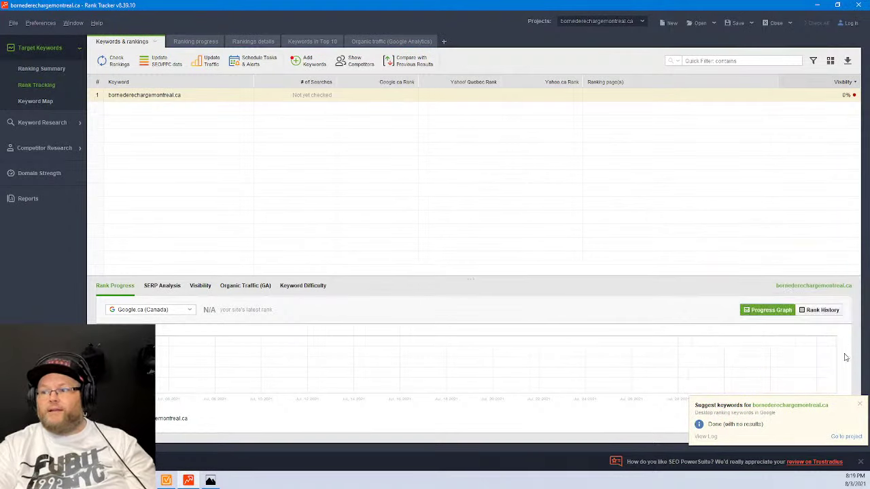
{"action": "left_click", "coordinate": [860, 406]}
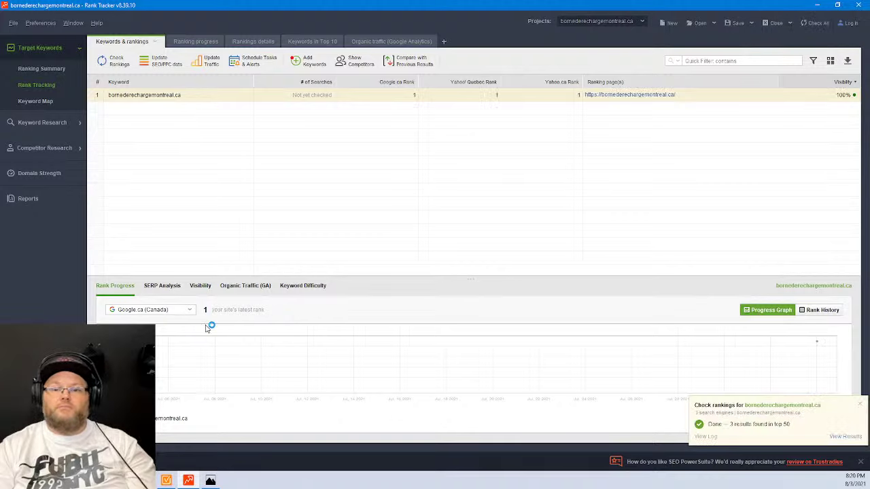
- Switch to WebSite Auditor and open the reports for the bornederechargemontreal.ca project
{"action": "left_click", "coordinate": [178, 482]}
{"action": "left_click", "coordinate": [24, 191]}
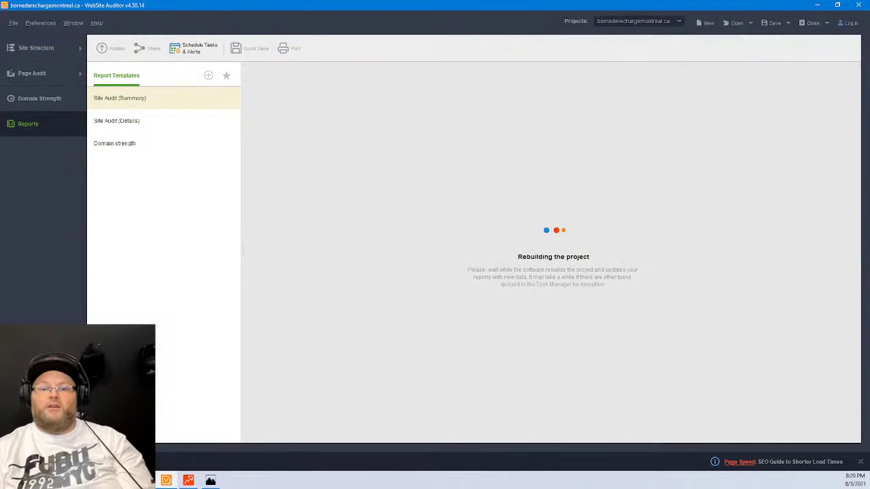
- Return to the browser and load the site's home page by removing the article path from its address
{"action": "key", "text": "alt+Tab"}
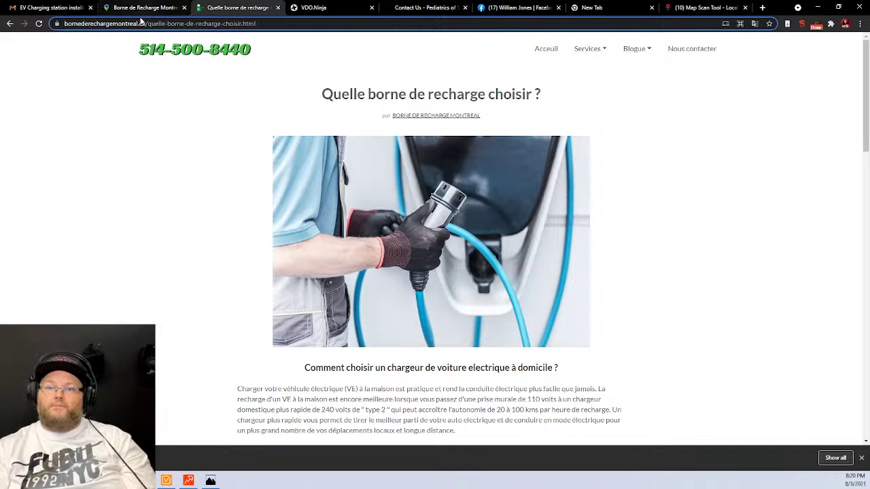
{"action": "left_click_drag", "start_coordinate": [147, 23], "coordinate": [259, 23]}
{"action": "key", "text": "BackSpace"}
{"action": "key", "text": "Return"}
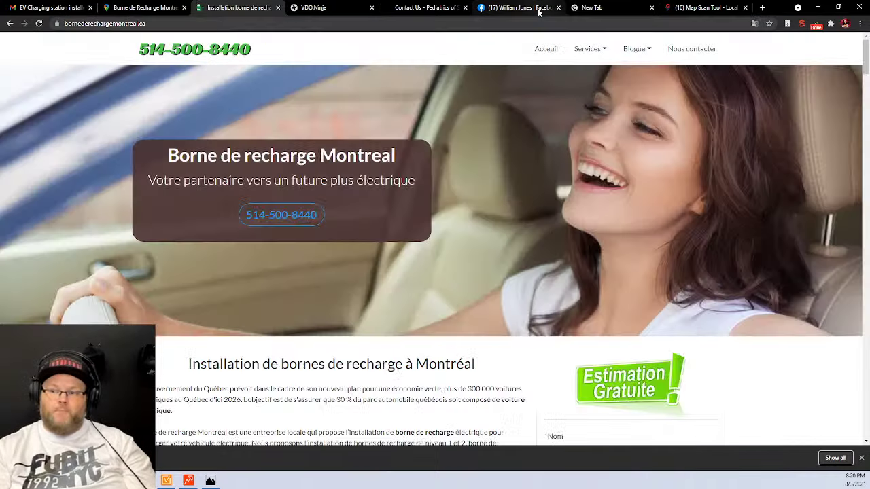
- Examine the home page's content, from the estimate form through the service sections to the served areas and footer
{"action": "scroll", "coordinate": [656, 228], "scroll_direction": "down", "scroll_amount": 3}
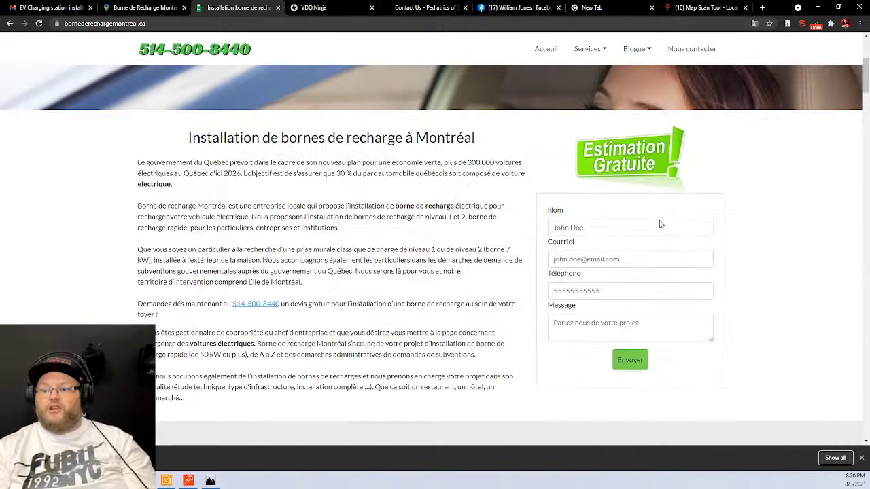
{"action": "scroll", "coordinate": [659, 224], "scroll_direction": "down", "scroll_amount": 15}
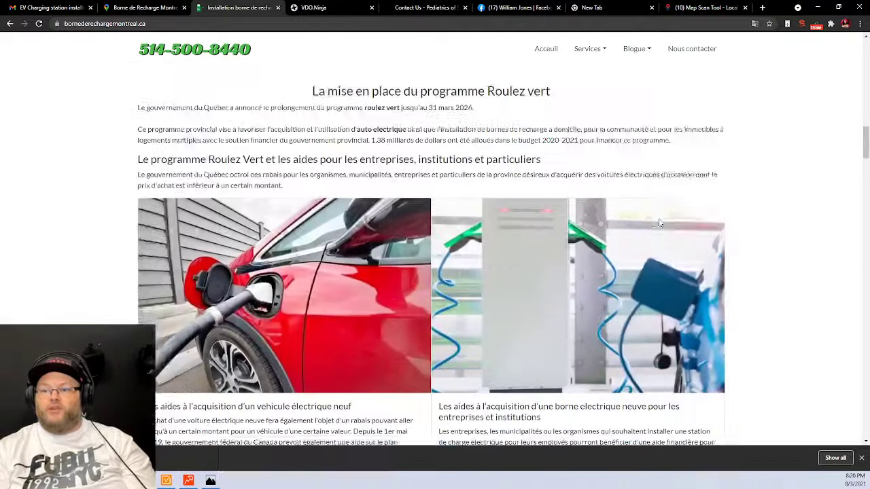
{"action": "scroll", "coordinate": [659, 224], "scroll_direction": "down", "scroll_amount": 15}
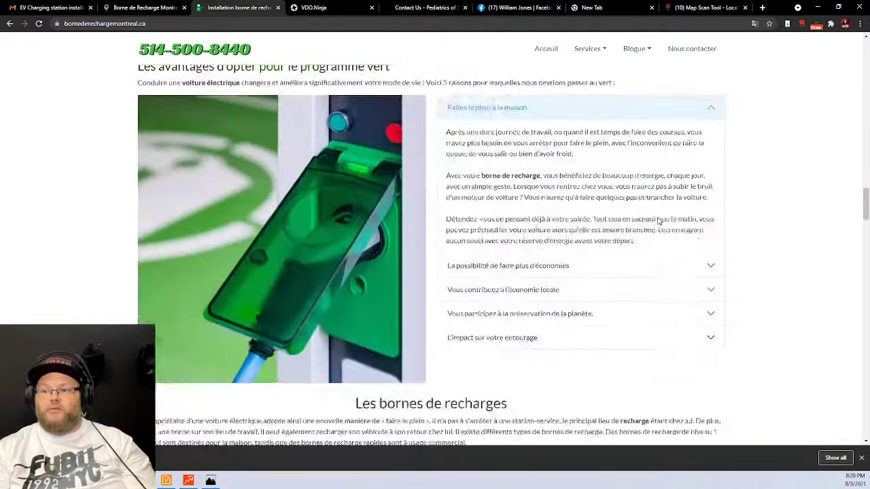
{"action": "scroll", "coordinate": [658, 223], "scroll_direction": "down", "scroll_amount": 15}
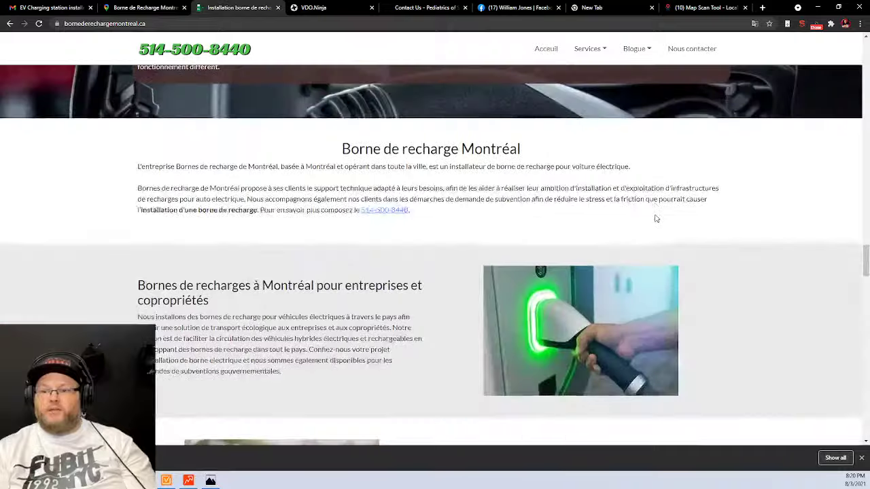
{"action": "scroll", "coordinate": [657, 218], "scroll_direction": "down", "scroll_amount": 15}
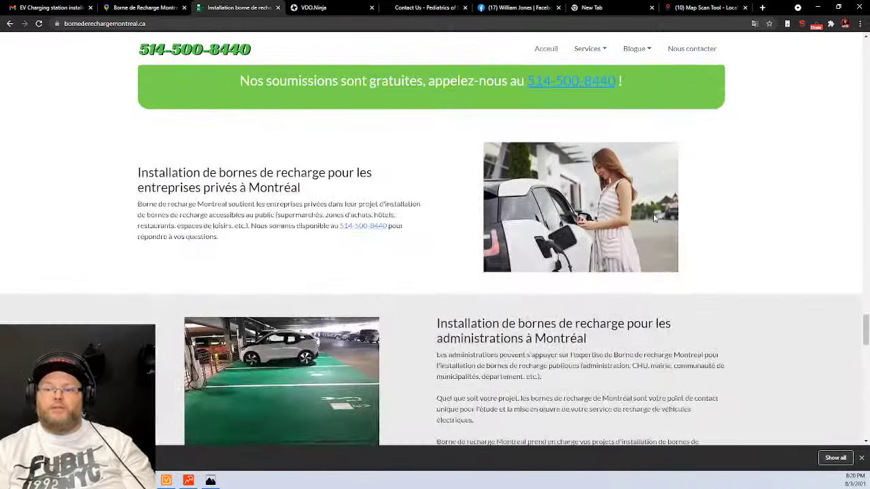
{"action": "scroll", "coordinate": [655, 218], "scroll_direction": "down", "scroll_amount": 15}
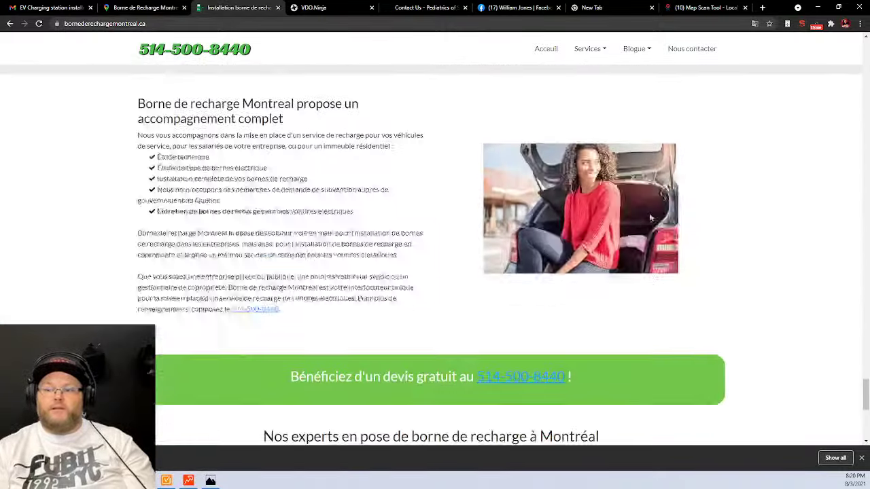
{"action": "scroll", "coordinate": [650, 217], "scroll_direction": "down", "scroll_amount": 5}
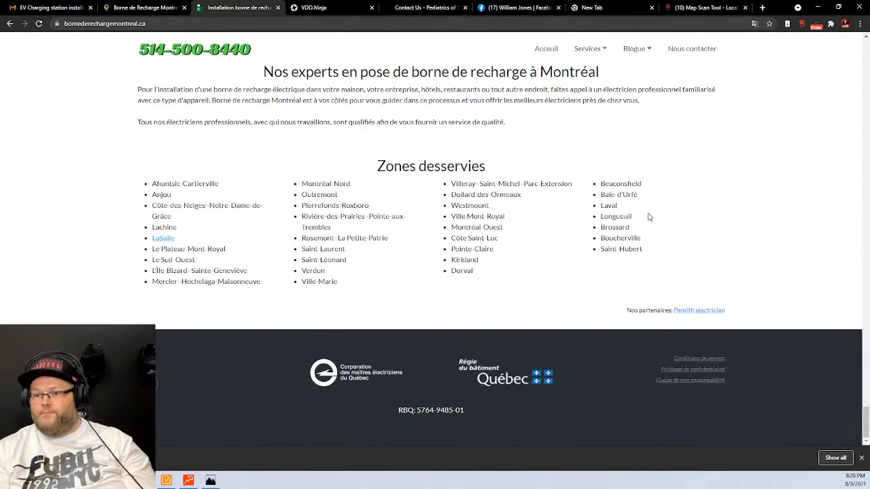
- Open the Google Maps link from the client's email, close the duplicate listing, and select the business name Borne de Recharge Montreal
{"action": "left_click", "coordinate": [65, 7]}
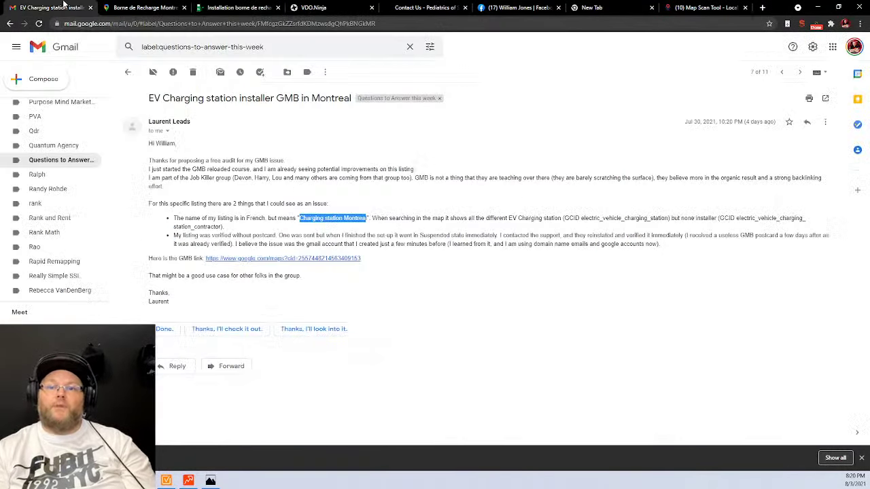
{"action": "left_click", "coordinate": [299, 262]}
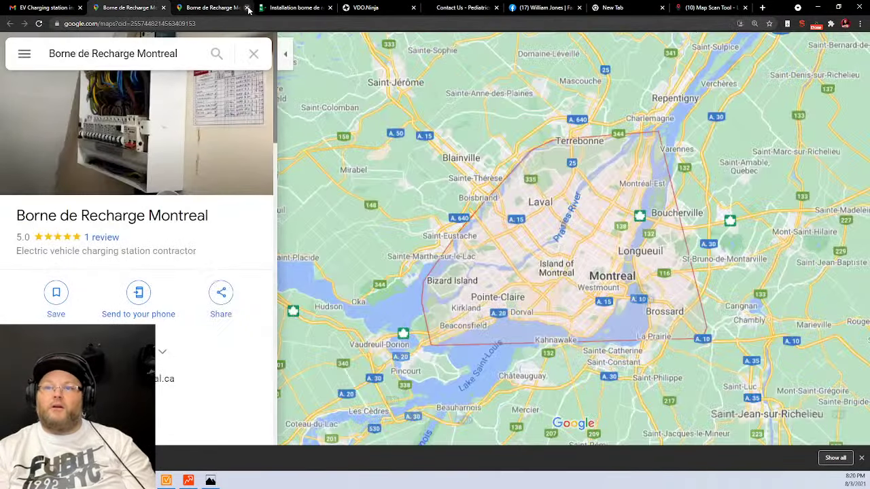
{"action": "left_click", "coordinate": [247, 7]}
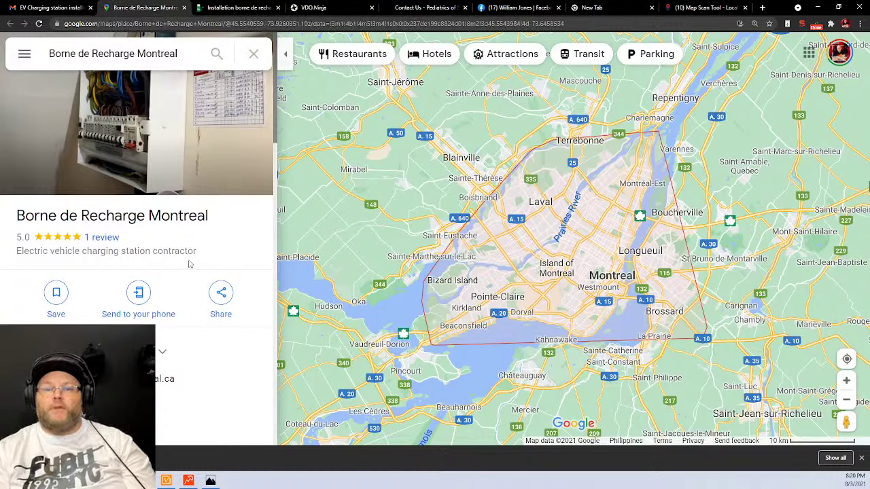
{"action": "left_click_drag", "start_coordinate": [209, 215], "coordinate": [16, 216]}
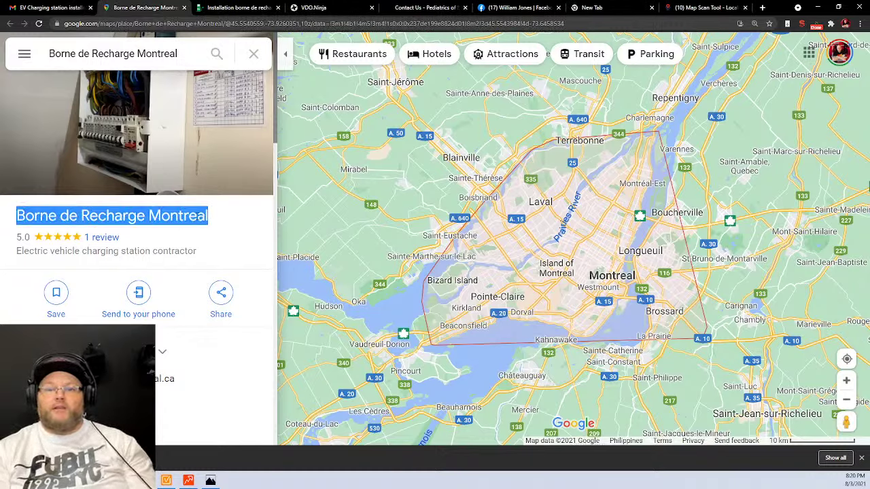
- Switch to Local Falcon, go to its dashboard and start a new map scan
{"action": "left_click", "coordinate": [707, 8]}
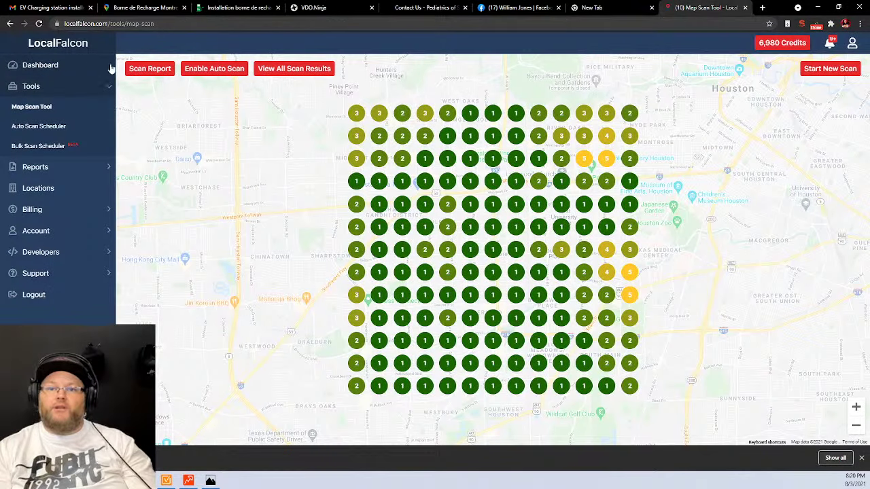
{"action": "left_click", "coordinate": [58, 68]}
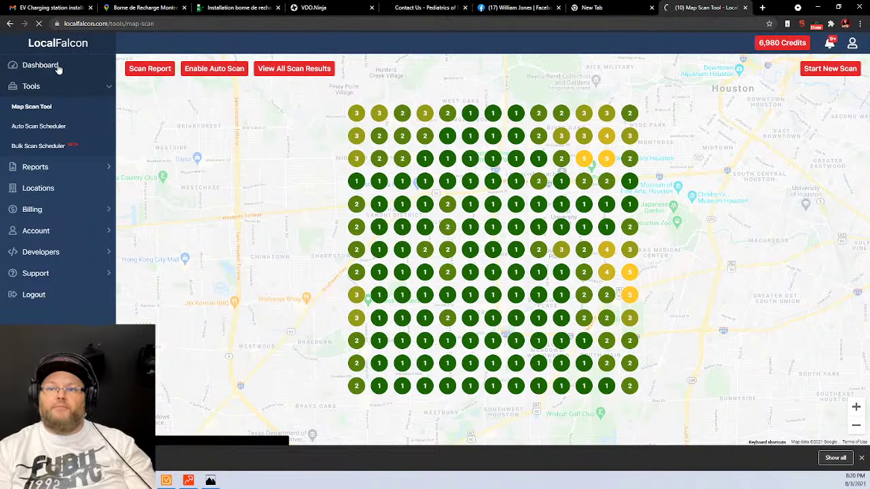
{"action": "left_click", "coordinate": [57, 68]}
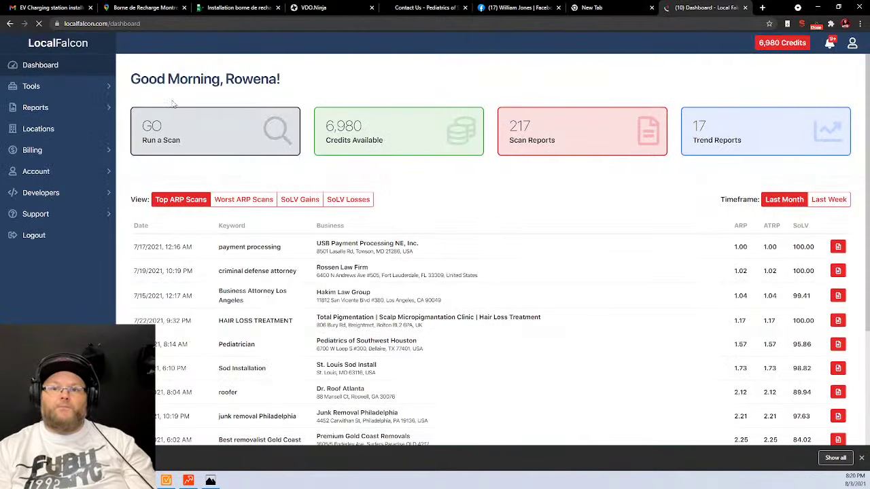
{"action": "left_click", "coordinate": [182, 138]}
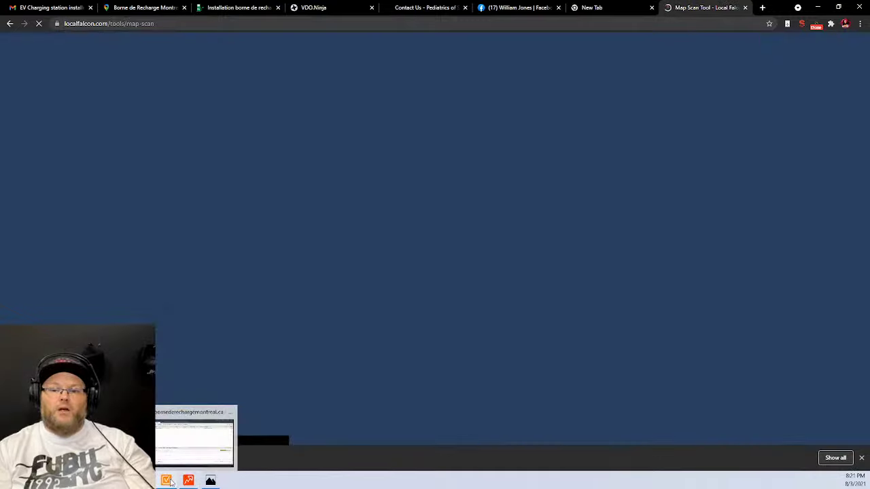
- Switch to WebSite Auditor and review the Site Audit (Summary) report through its on-page section
{"action": "left_click", "coordinate": [170, 482]}
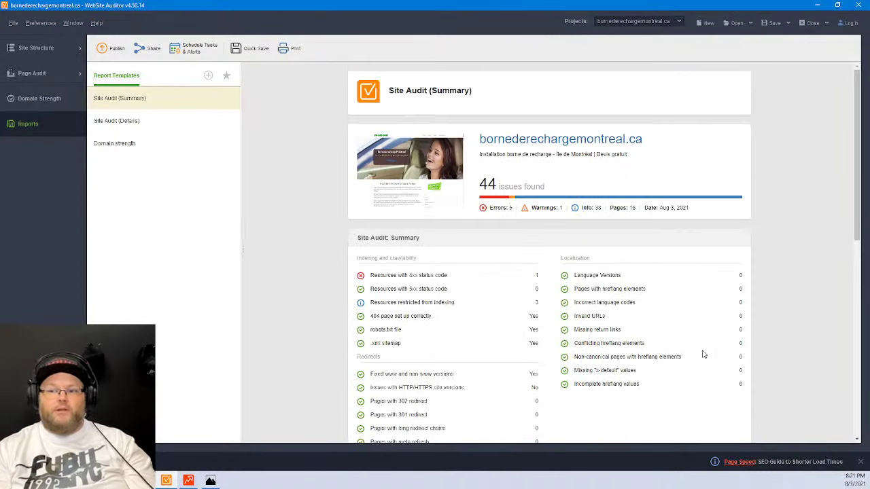
{"action": "scroll", "coordinate": [705, 355], "scroll_direction": "down", "scroll_amount": 5}
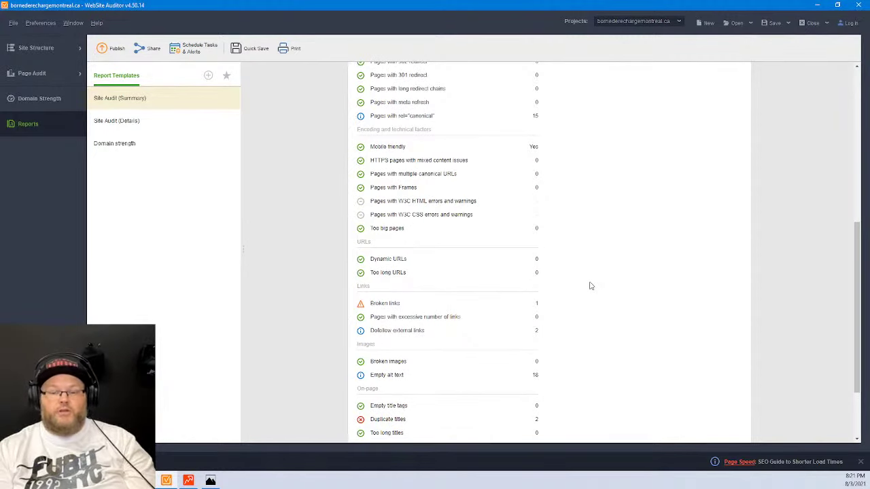
{"action": "scroll", "coordinate": [591, 286], "scroll_direction": "down", "scroll_amount": 3}
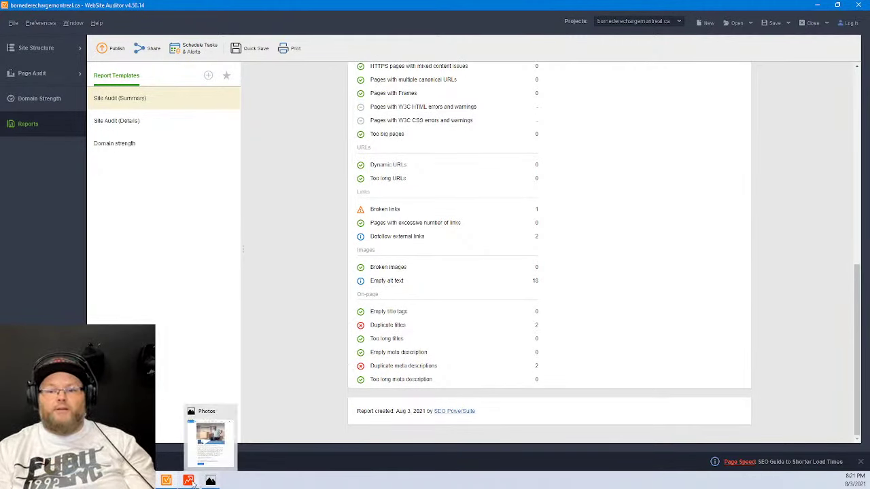
- Switch to Rank Tracker and view the keyword rankings of the bornederechargemontreal.ca project
{"action": "mouse_move", "coordinate": [192, 482]}
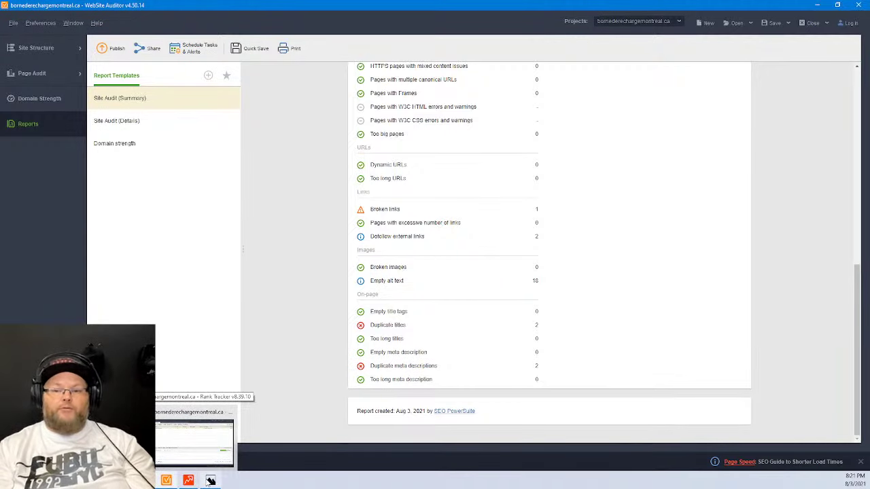
{"action": "left_click", "coordinate": [211, 481]}
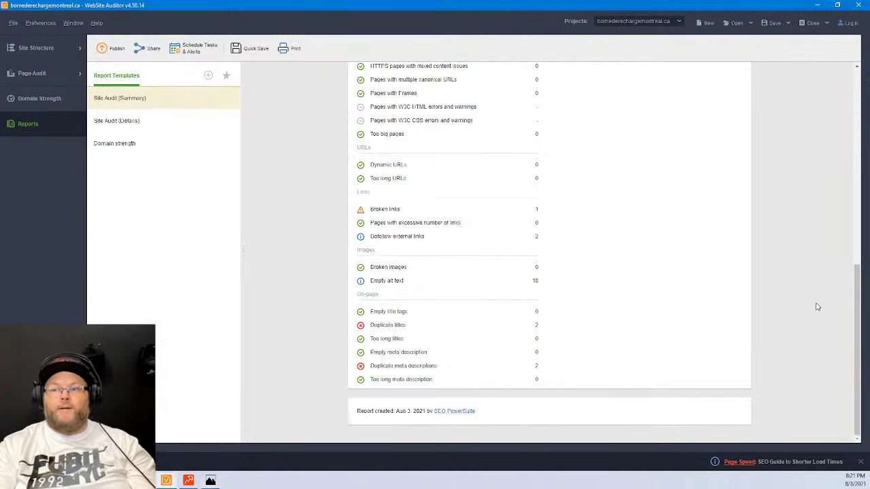
{"action": "left_click", "coordinate": [840, 318]}
{"action": "mouse_move", "coordinate": [189, 482]}
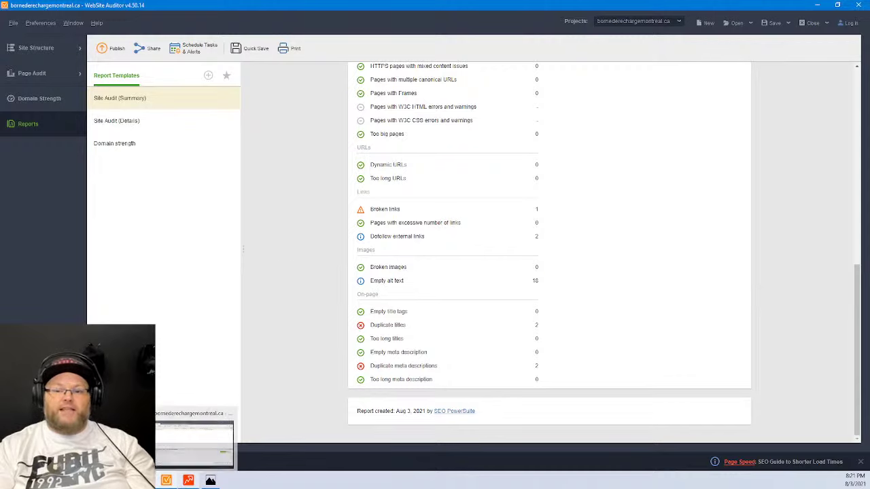
{"action": "left_click", "coordinate": [188, 481]}
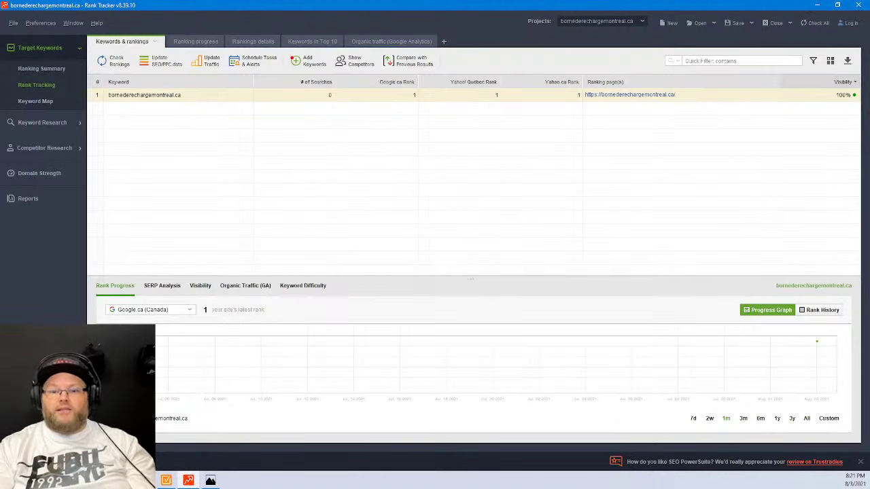
- Switch to Local Falcon and search for Borne de Recharge Montreal as a new location for the map scan
{"action": "left_click", "coordinate": [211, 481]}
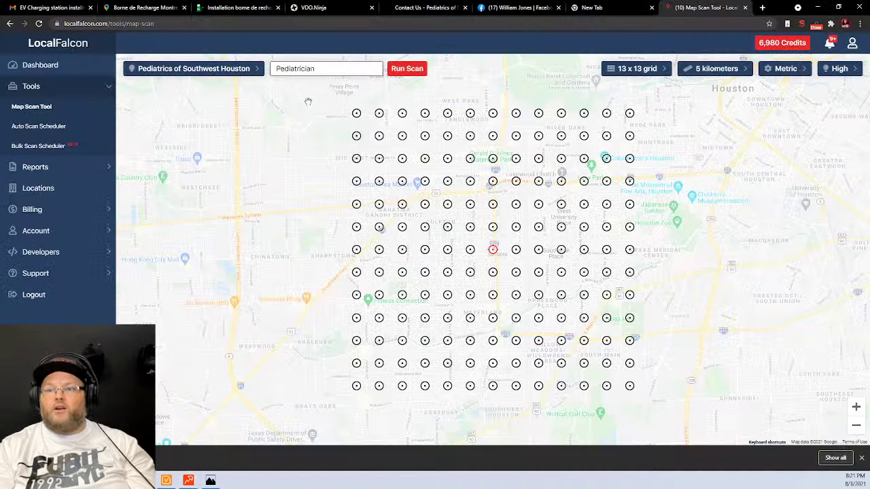
{"action": "left_click", "coordinate": [210, 72]}
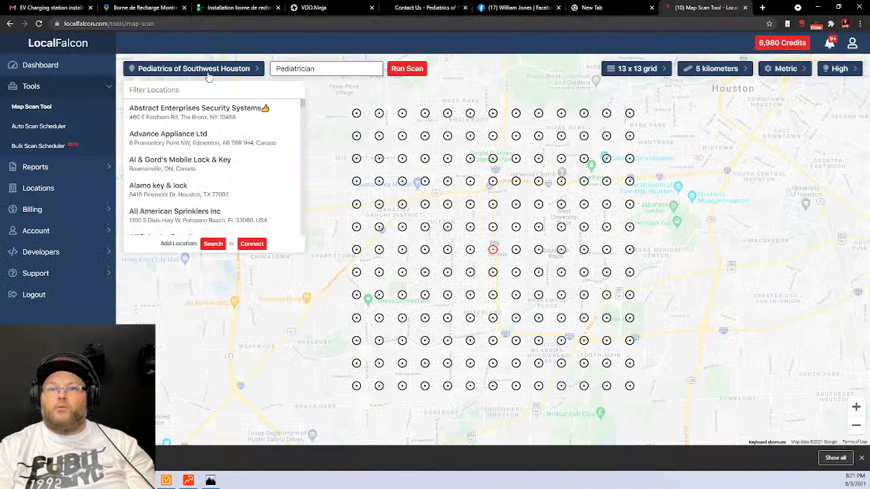
{"action": "left_click", "coordinate": [213, 244]}
{"action": "left_click", "coordinate": [394, 239]}
{"action": "type", "text": "Borne de Recharge Montreal"}
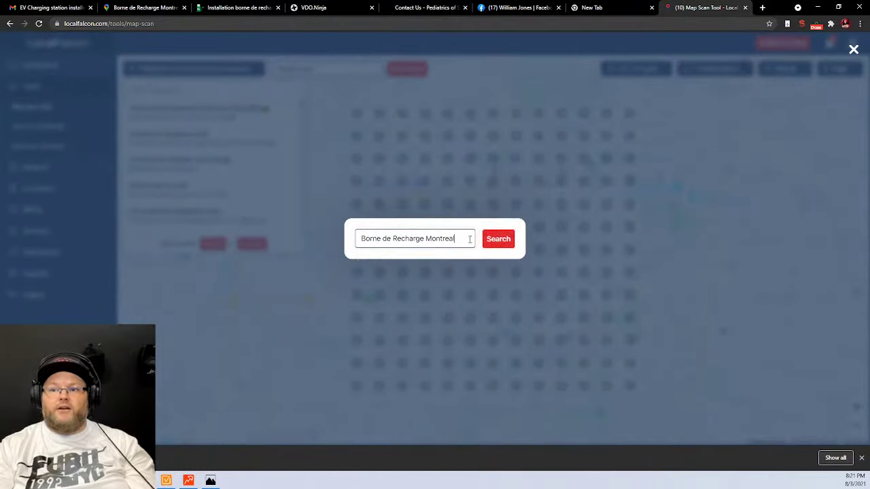
{"action": "left_click", "coordinate": [495, 239]}
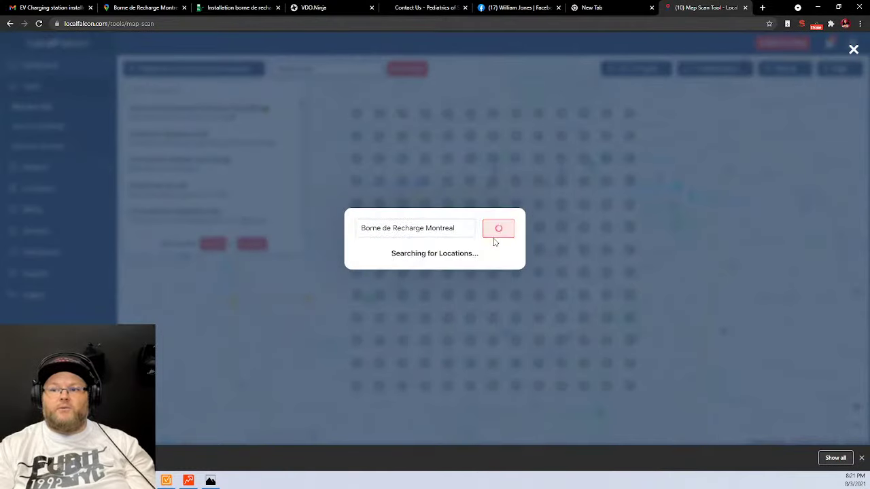
- Copy the main heading "Borne de recharge Montreal" from the hero banner of the bornederechargemontreal.ca homepage
{"action": "left_click", "coordinate": [235, 7]}
{"action": "scroll", "coordinate": [297, 161], "scroll_direction": "up", "scroll_amount": 2}
{"action": "scroll", "coordinate": [302, 153], "scroll_direction": "up", "scroll_amount": 15}
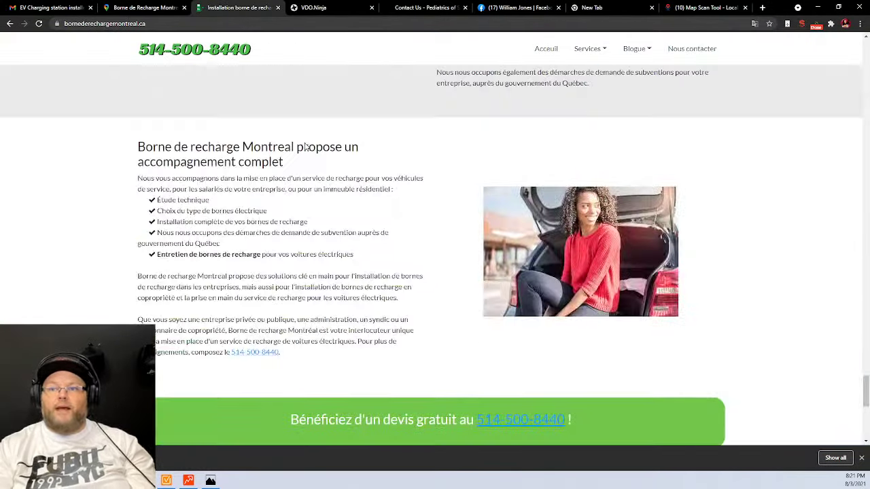
{"action": "scroll", "coordinate": [305, 147], "scroll_direction": "up", "scroll_amount": 15}
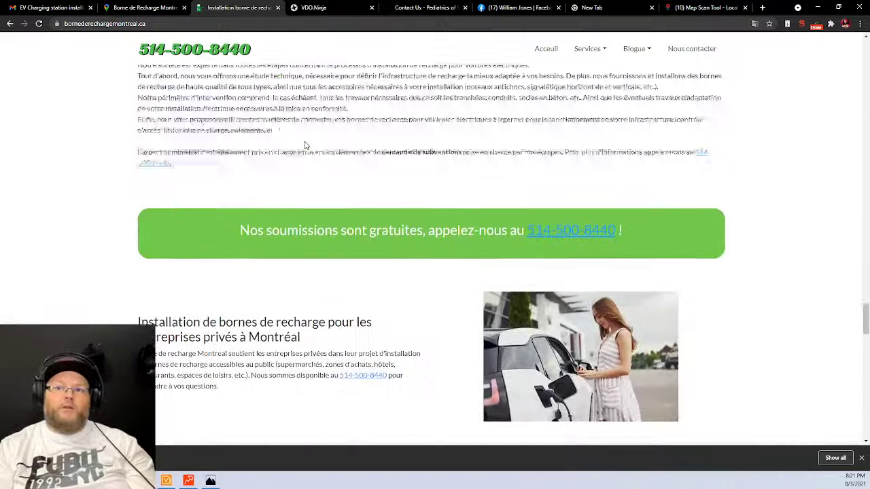
{"action": "scroll", "coordinate": [305, 145], "scroll_direction": "up", "scroll_amount": 15}
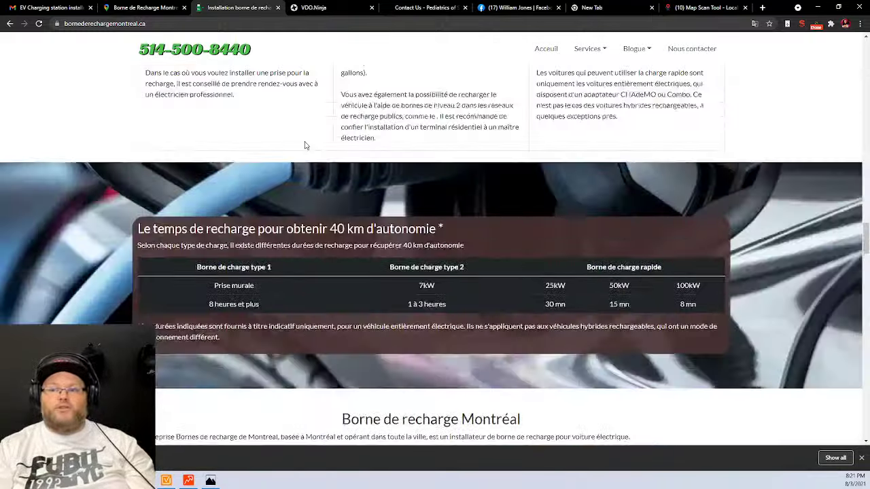
{"action": "scroll", "coordinate": [305, 145], "scroll_direction": "up", "scroll_amount": 15}
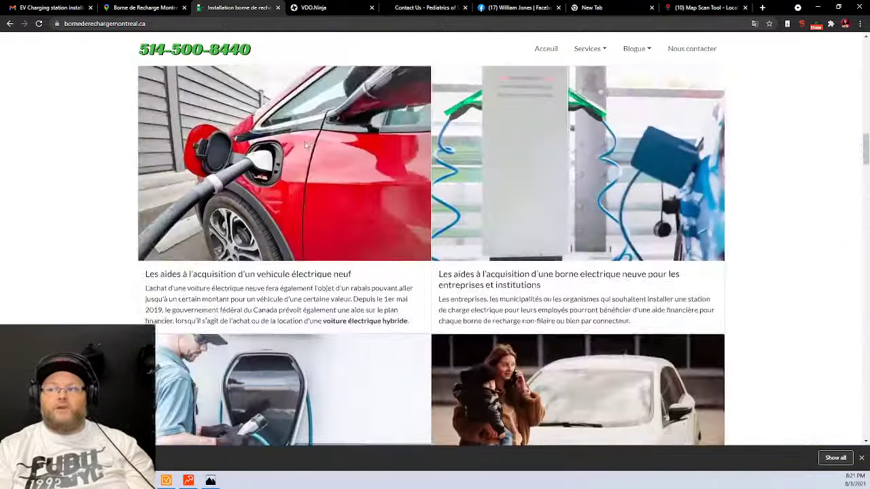
{"action": "scroll", "coordinate": [305, 144], "scroll_direction": "up", "scroll_amount": 4}
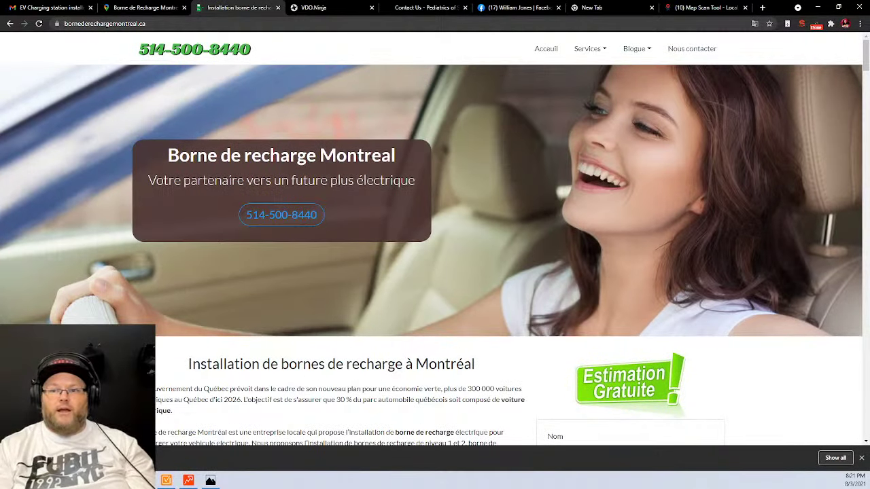
{"action": "triple_click", "coordinate": [305, 155]}
{"action": "key", "text": "ctrl+c"}
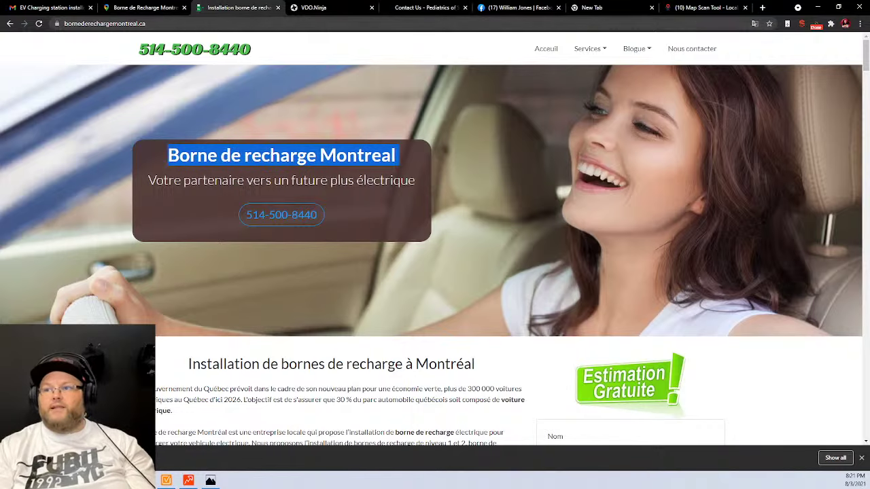
- Add the found Borne de Recharge Montreal location in Local Falcon and try to run a scan for the keyword "Borne de recharge"
{"action": "left_click", "coordinate": [704, 8]}
{"action": "left_click", "coordinate": [429, 257]}
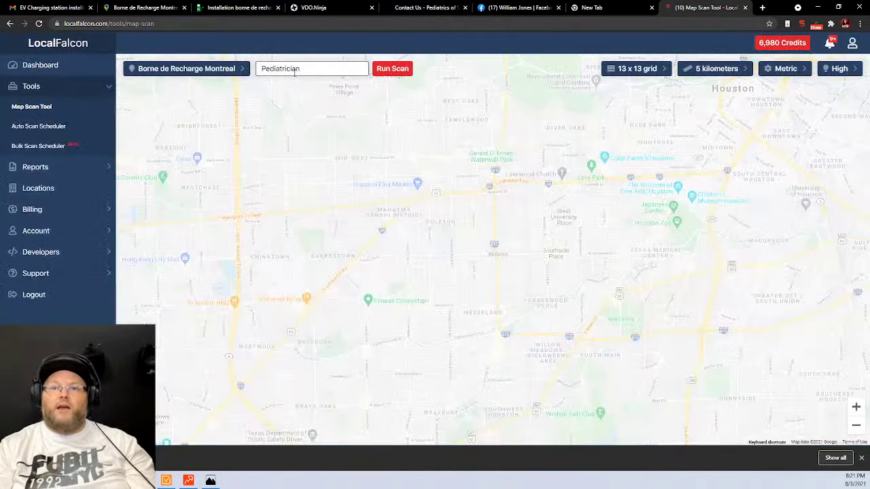
{"action": "double_click", "coordinate": [291, 69]}
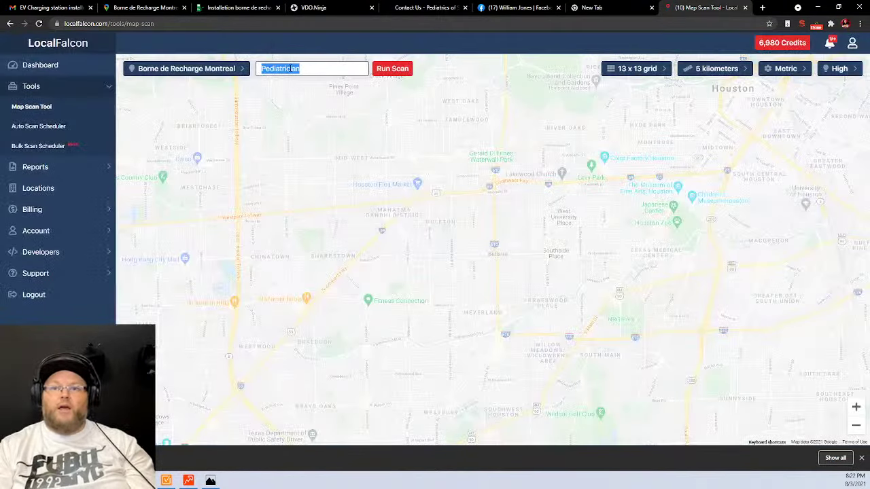
{"action": "key", "text": "ctrl+v"}
{"action": "double_click", "coordinate": [332, 69]}
{"action": "key", "text": "BackSpace"}
{"action": "left_click", "coordinate": [391, 68]}
{"action": "left_click", "coordinate": [438, 260]}
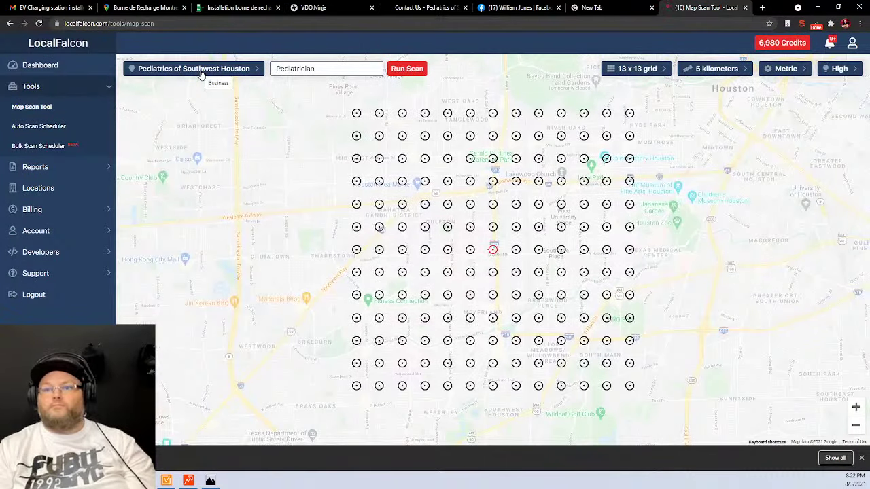
- Filter the saved locations by "Borne de recharge Montreal" and select that business for the map scan
{"action": "left_click", "coordinate": [201, 74]}
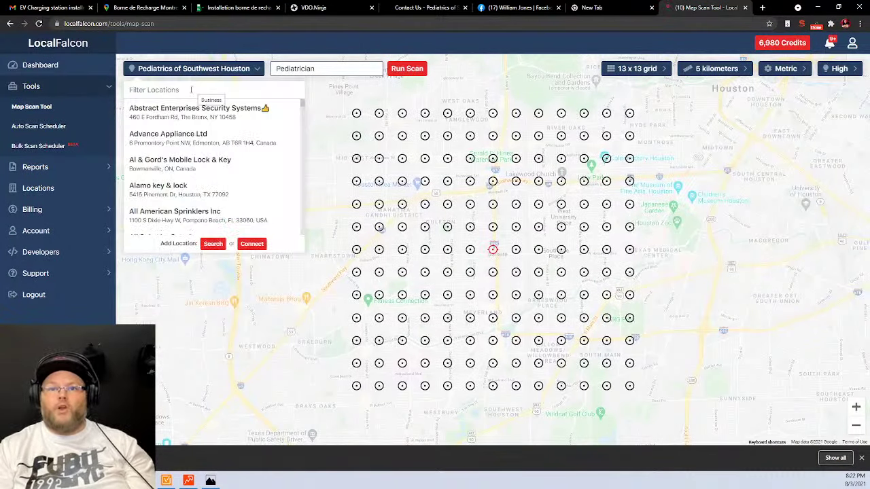
{"action": "type", "text": "Borne de Recharge Montréal"}
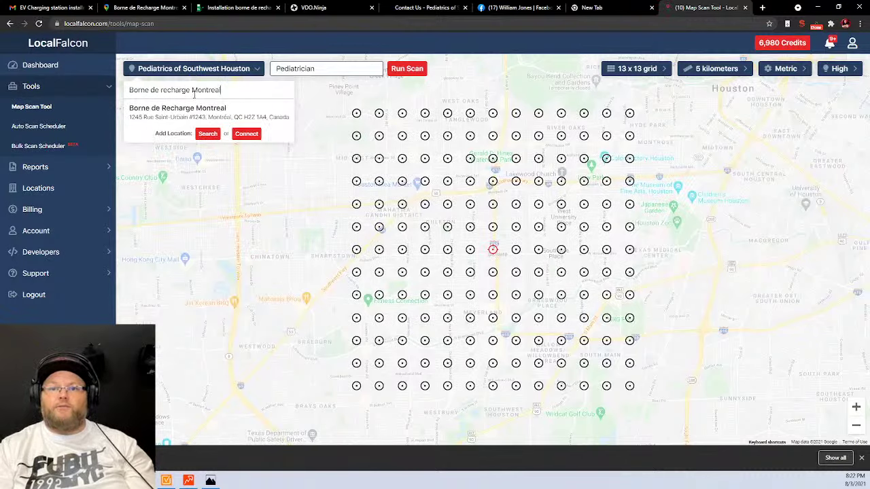
{"action": "left_click", "coordinate": [195, 113]}
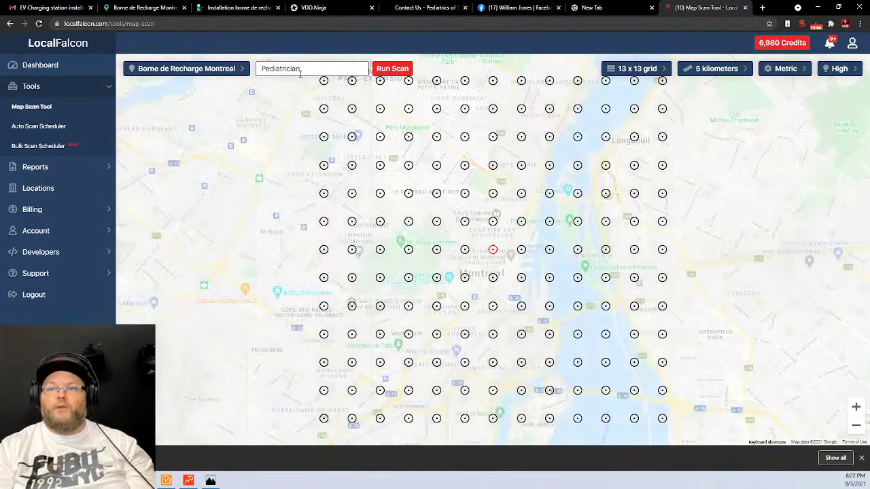
- Set the scan keyword to "Borne de recharge", run the scan despite the missing center result, and wait for its results
{"action": "double_click", "coordinate": [296, 71]}
{"action": "key", "text": "ctrl+v"}
{"action": "double_click", "coordinate": [348, 69]}
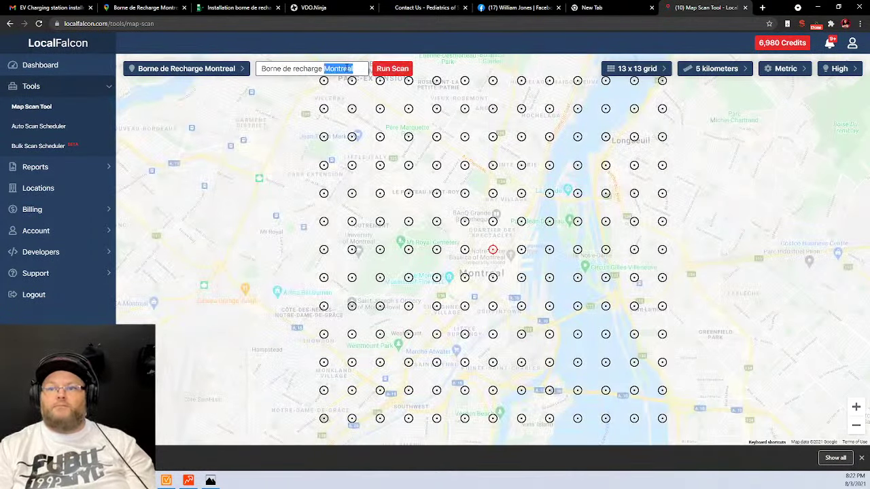
{"action": "key", "text": "BackSpace"}
{"action": "left_click", "coordinate": [389, 69]}
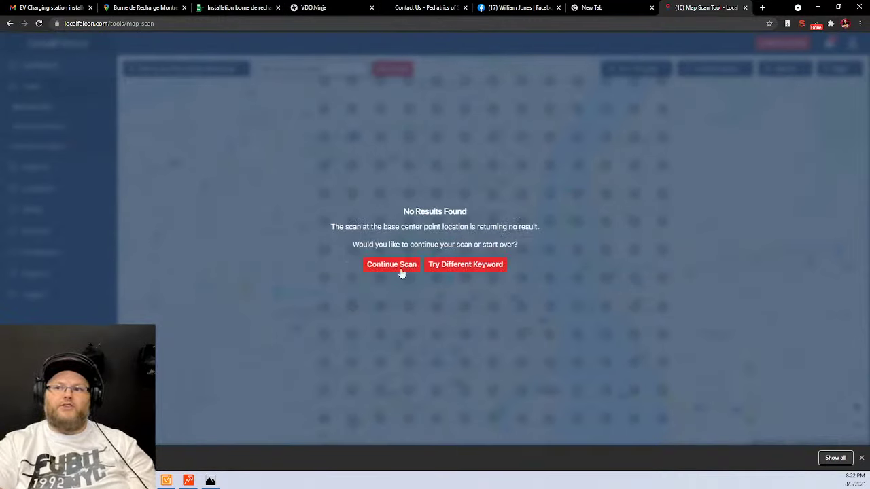
{"action": "left_click", "coordinate": [398, 266]}
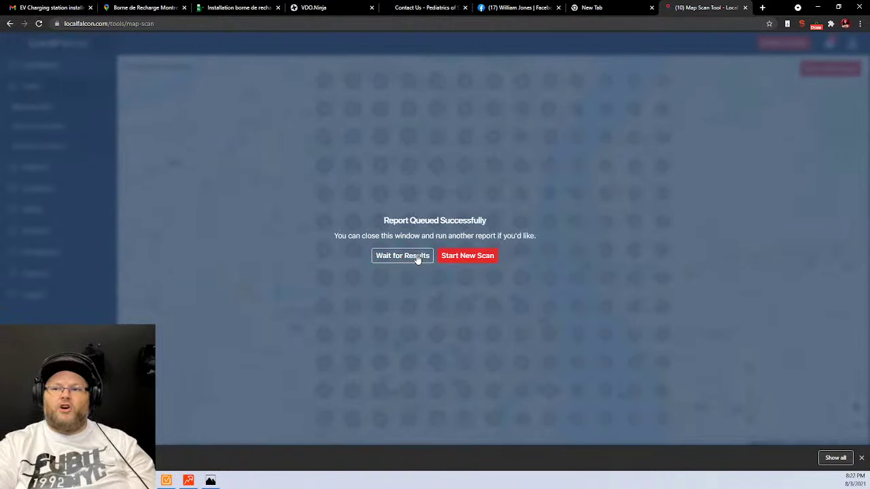
{"action": "left_click", "coordinate": [417, 259]}
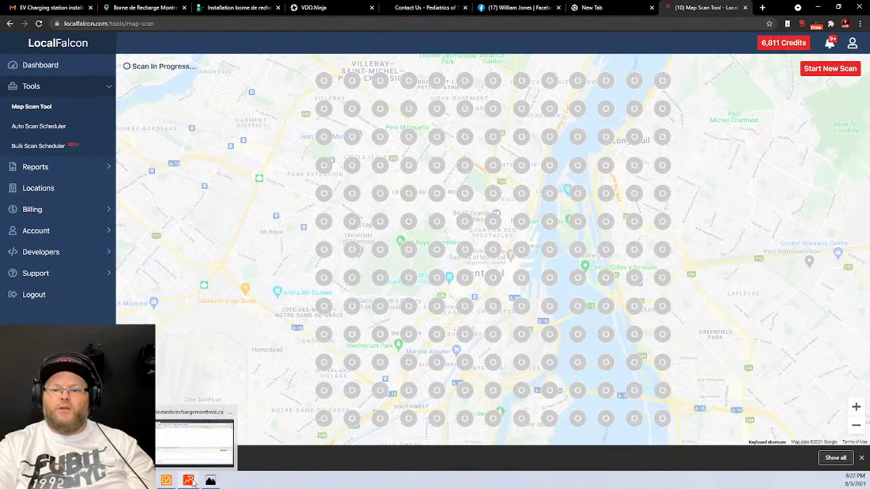
- Switch to WebSite Auditor and publish the Site Audit (Summary) report for bornederechargemontreal.ca
{"action": "left_click", "coordinate": [193, 482]}
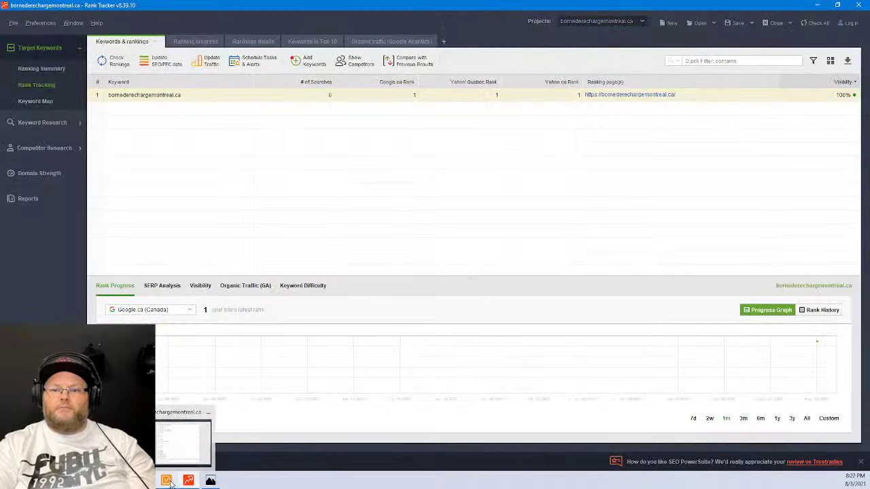
{"action": "left_click", "coordinate": [167, 481]}
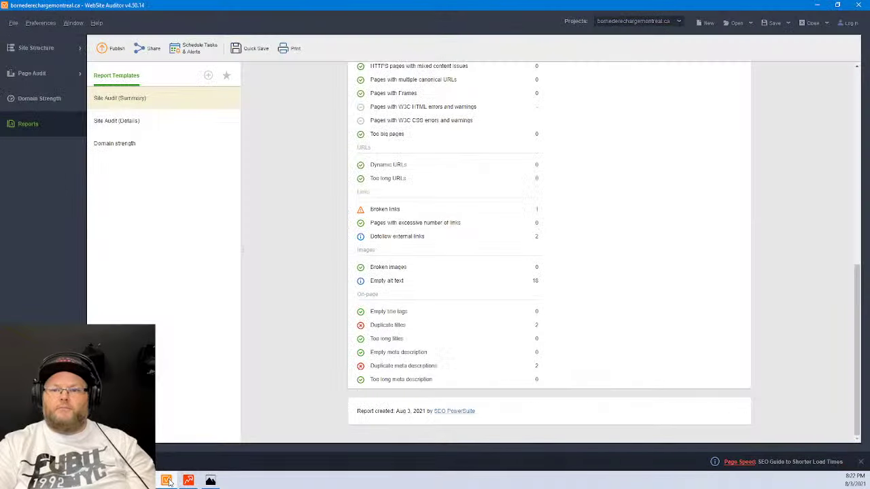
{"action": "left_click", "coordinate": [111, 49]}
{"action": "left_click", "coordinate": [567, 390]}
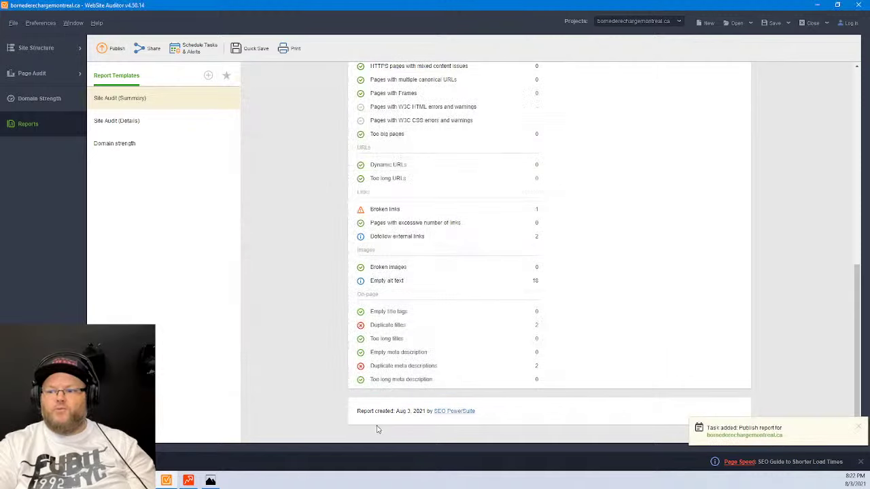
- Switch to Rank Tracker and close the bornederechargemontreal.ca project
{"action": "left_click", "coordinate": [193, 480]}
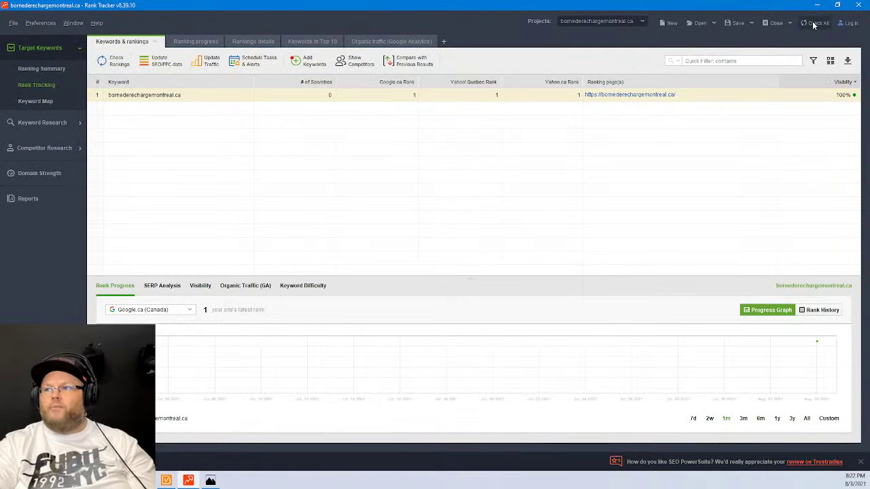
{"action": "left_click", "coordinate": [777, 23]}
{"action": "left_click", "coordinate": [439, 260]}
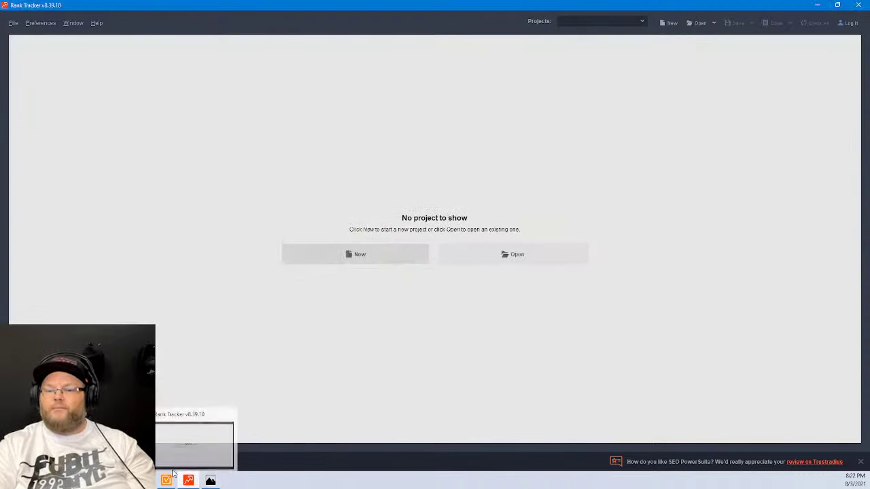
- Check the Local Falcon scan map in the browser, and compare the before and after ranking maps in the Facebook post about the YouTube Stack
{"action": "left_click", "coordinate": [197, 442]}
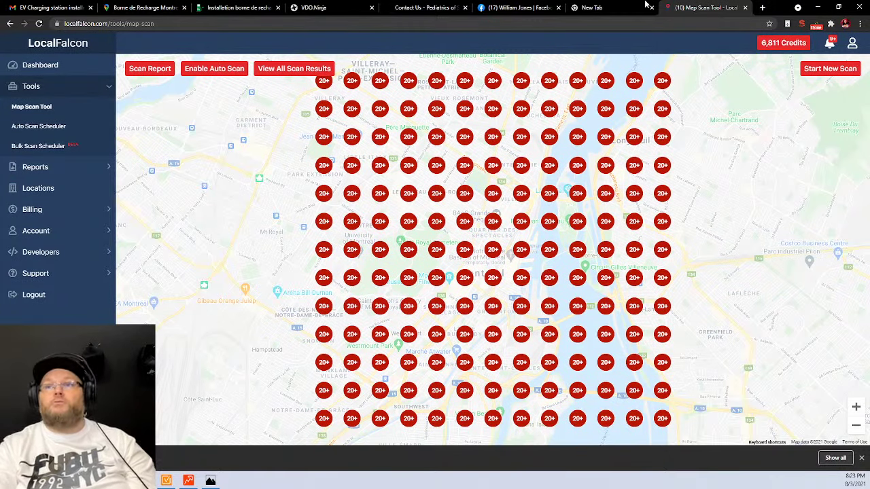
{"action": "left_click", "coordinate": [521, 6]}
{"action": "left_click", "coordinate": [457, 196]}
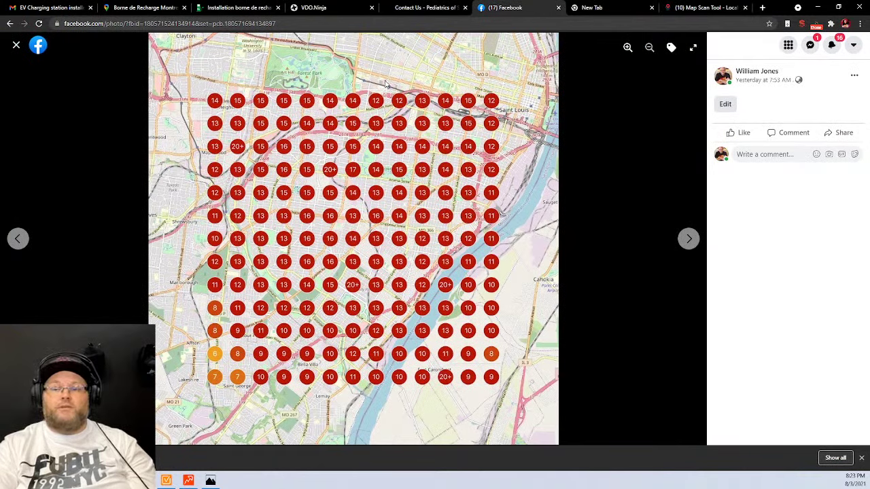
{"action": "left_click", "coordinate": [691, 239]}
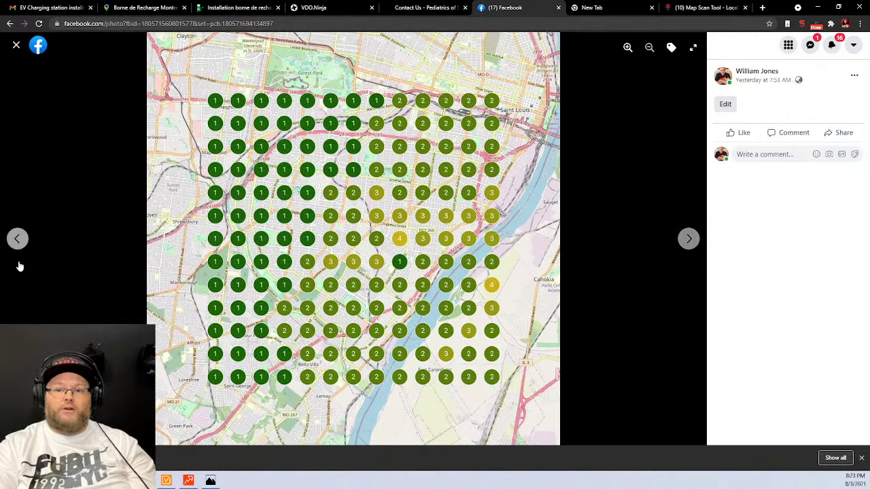
{"action": "left_click", "coordinate": [16, 239]}
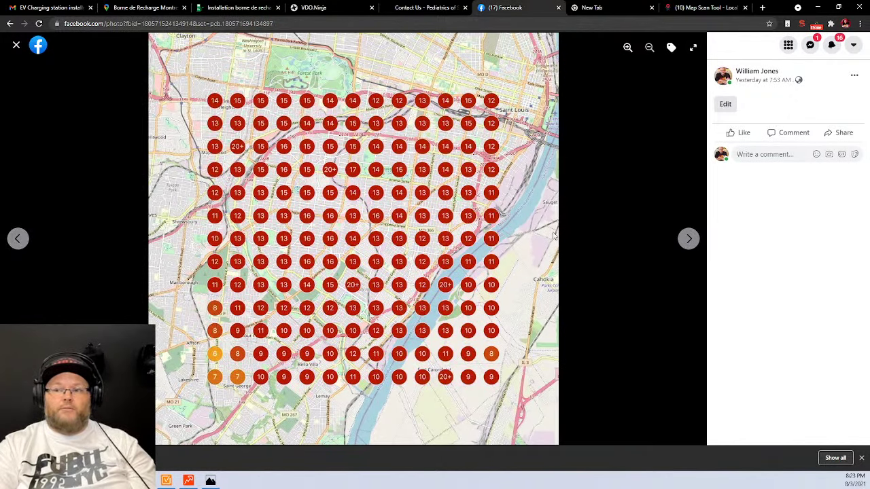
{"action": "left_click", "coordinate": [690, 239]}
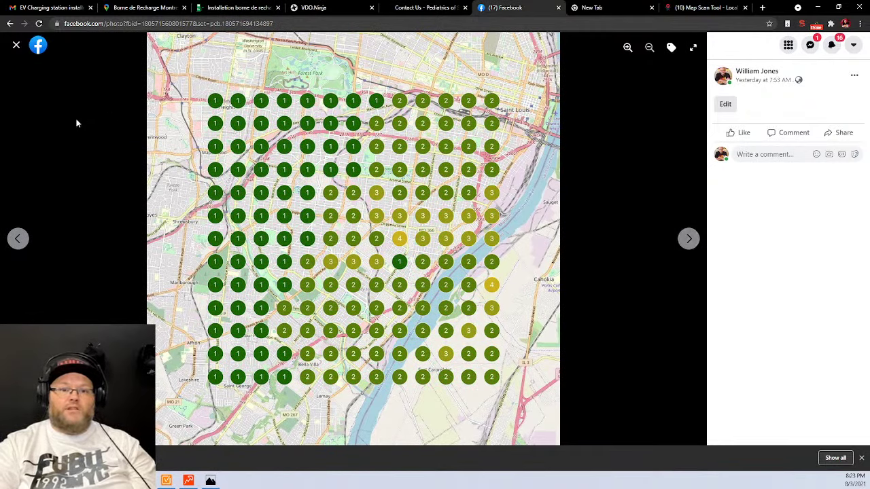
{"action": "left_click", "coordinate": [17, 46]}
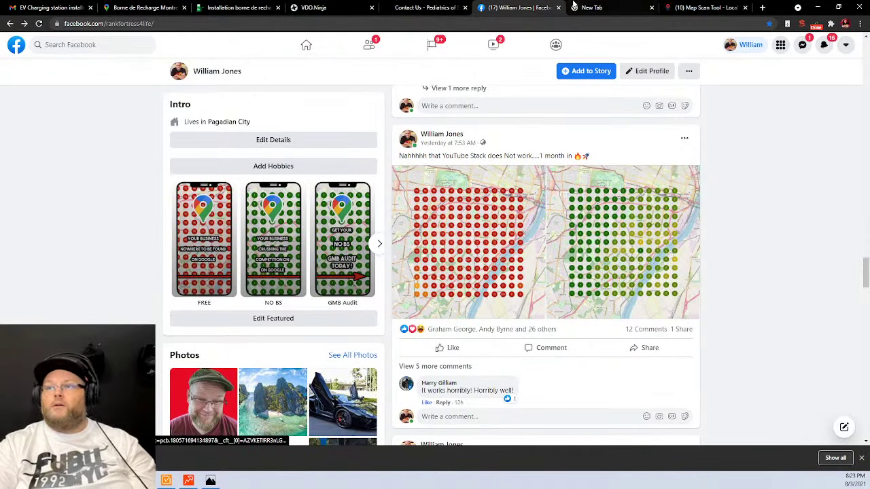
- Return to the Gmail message list of the Questions to Answer this week label
{"action": "left_click", "coordinate": [34, 8]}
{"action": "left_click", "coordinate": [9, 24]}
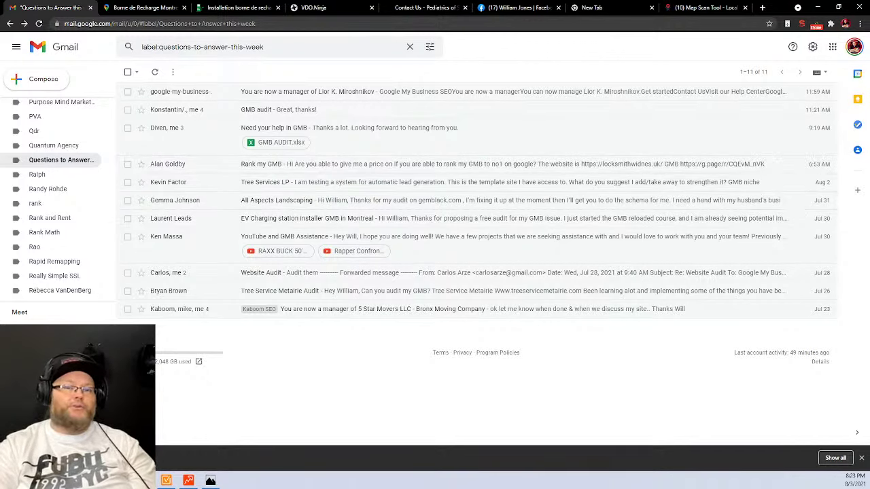
- Close WebSite Auditor without saving the changes to the bornederechargemontreal.ca project, and close Rank Tracker
{"action": "left_click", "coordinate": [818, 8]}
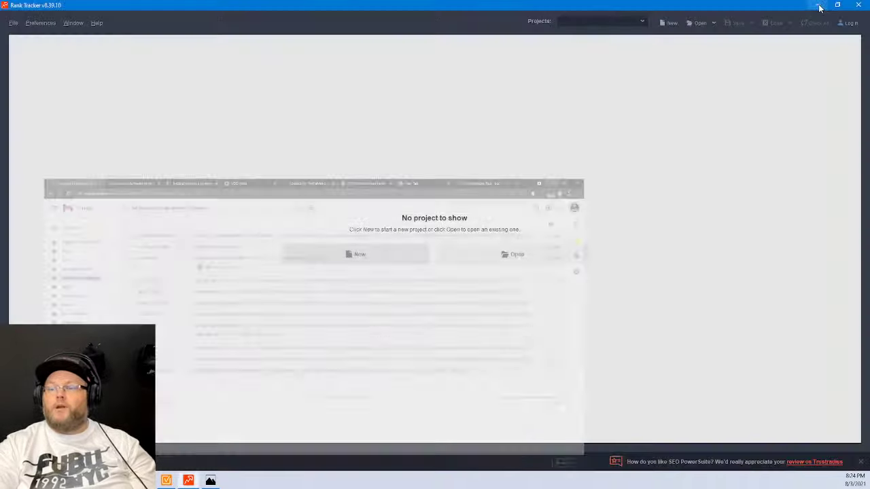
{"action": "left_click", "coordinate": [818, 5]}
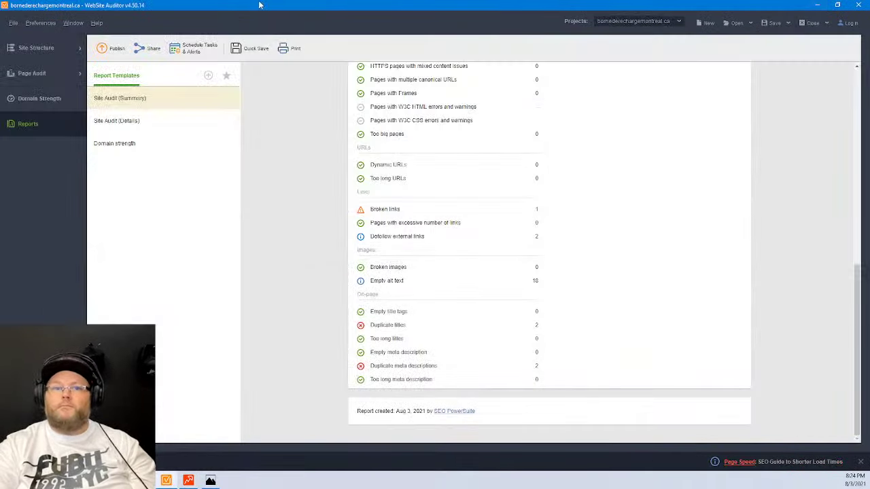
{"action": "left_click", "coordinate": [856, 5]}
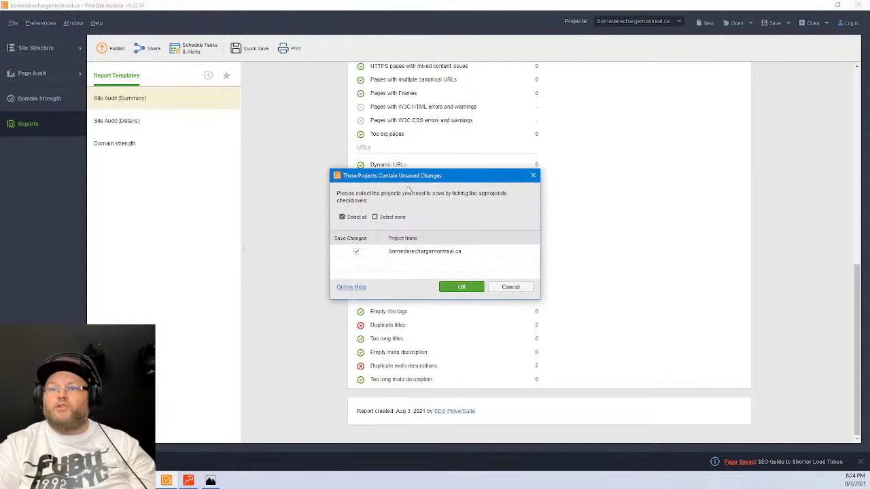
{"action": "left_click", "coordinate": [357, 253]}
{"action": "left_click", "coordinate": [453, 287]}
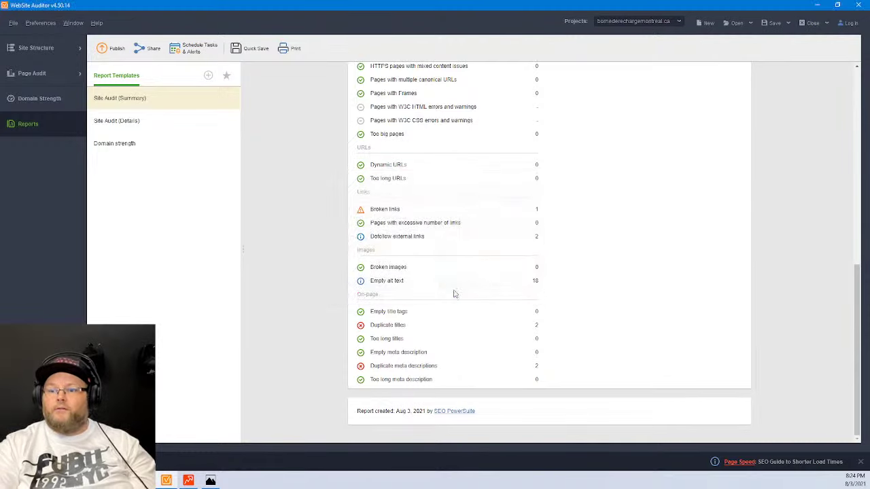
{"action": "left_click", "coordinate": [188, 481]}
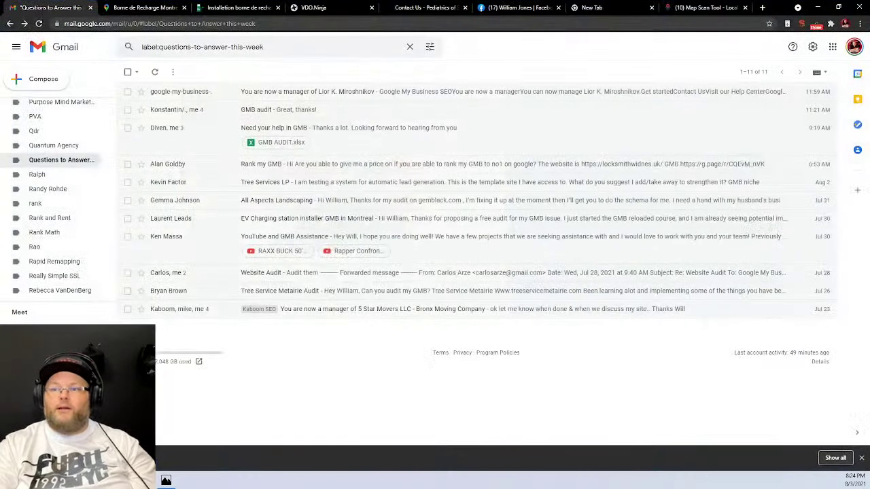
- Close the Gmail, Borne de Recharge, pediatrics contact, Facebook and blank browser tabs, keeping VDO.Ninja and the Local Falcon map scan open
{"action": "left_click", "coordinate": [90, 8]}
{"action": "left_click", "coordinate": [90, 7]}
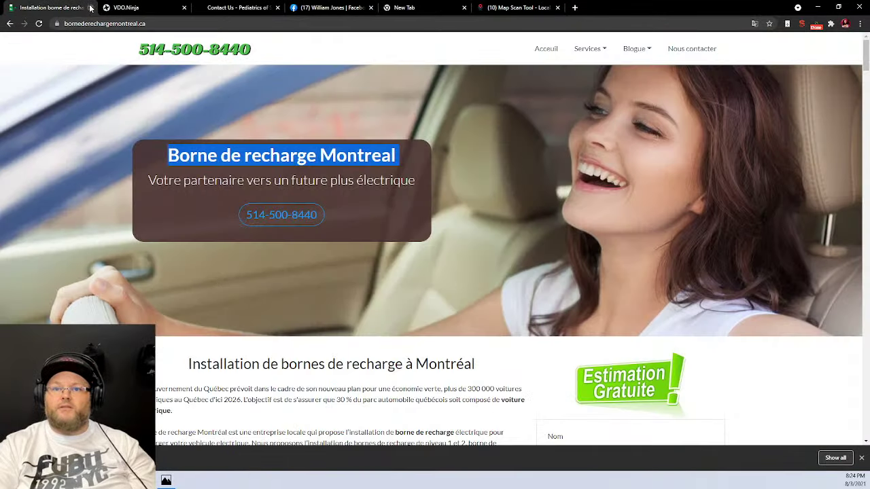
{"action": "left_click", "coordinate": [90, 7]}
{"action": "left_click", "coordinate": [178, 8]}
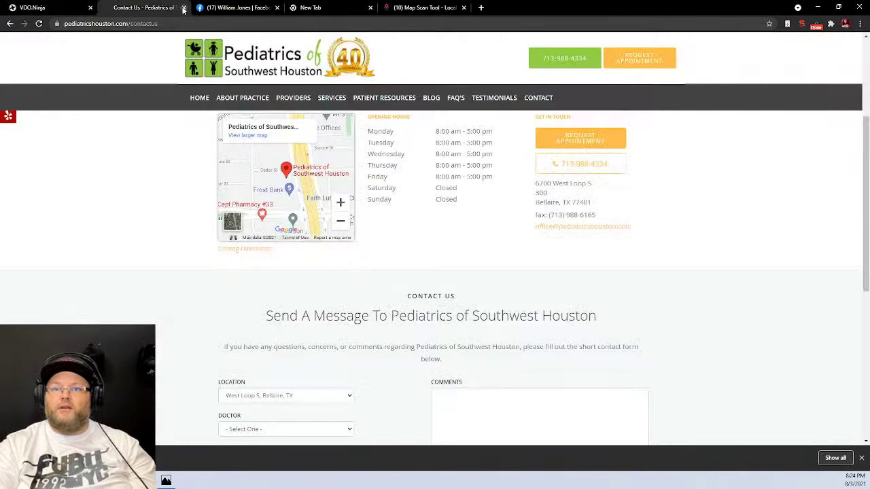
{"action": "left_click", "coordinate": [183, 8]}
{"action": "left_click", "coordinate": [184, 8]}
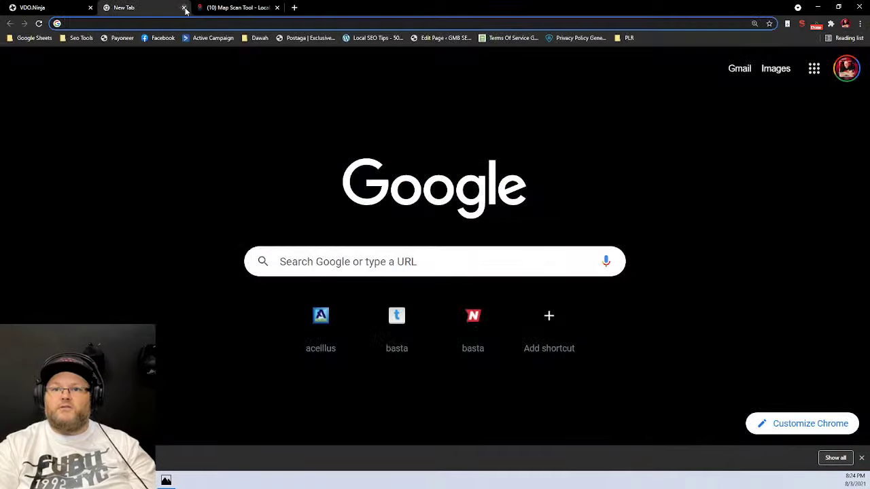
{"action": "left_click", "coordinate": [184, 8]}
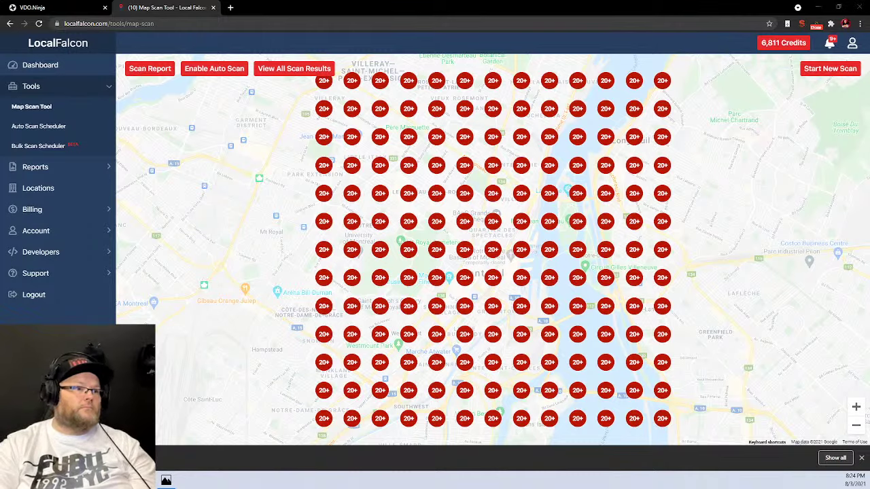
- Close the untitled browser tab, and minimize the browser and the posts.jpg photo window to clear the desktop
{"action": "left_click_drag", "start_coordinate": [187, 218], "coordinate": [496, 213]}
{"action": "left_click", "coordinate": [321, 8]}
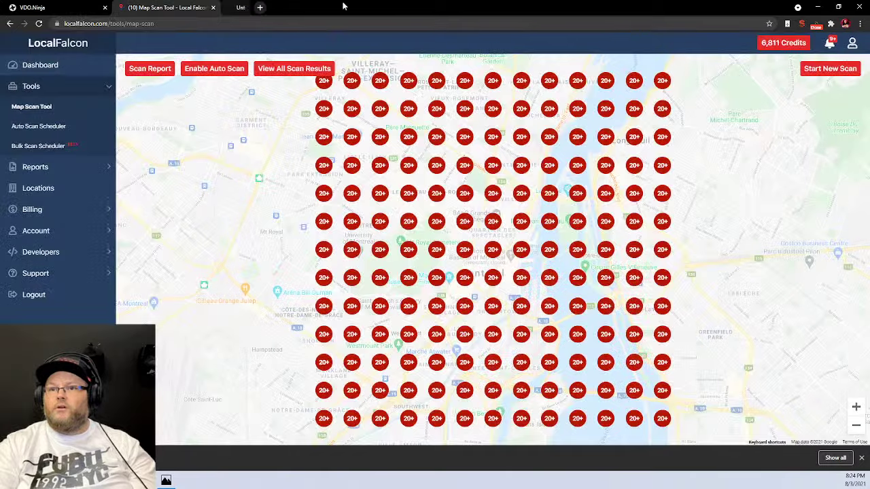
{"action": "left_click", "coordinate": [818, 7]}
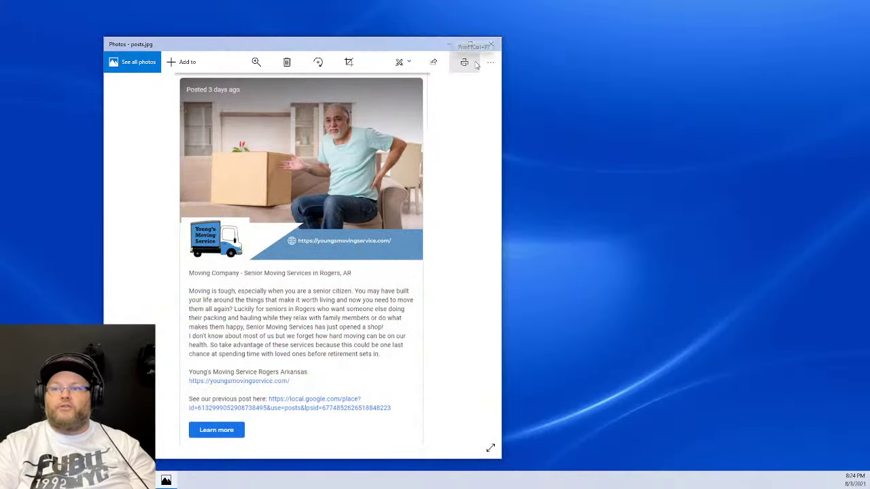
{"action": "left_click", "coordinate": [448, 43]}
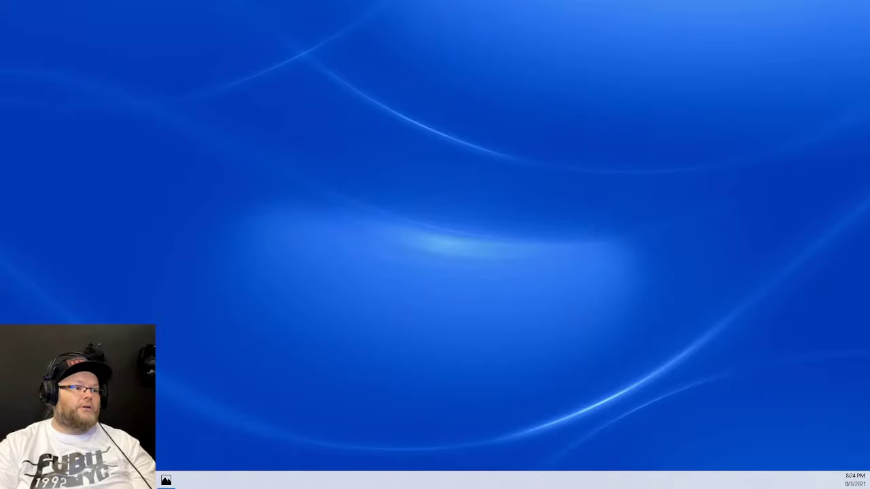
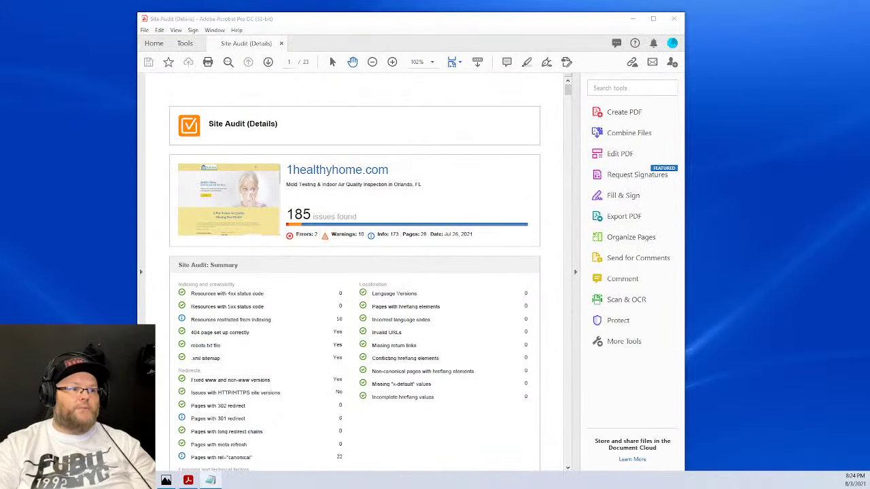
- Show the 1healthyhome Content Report text file, and maximize the Site Audit (Details) PDF in Acrobat with the page zoomed to 125%
{"action": "left_click_drag", "start_coordinate": [274, 29], "coordinate": [354, 16]}
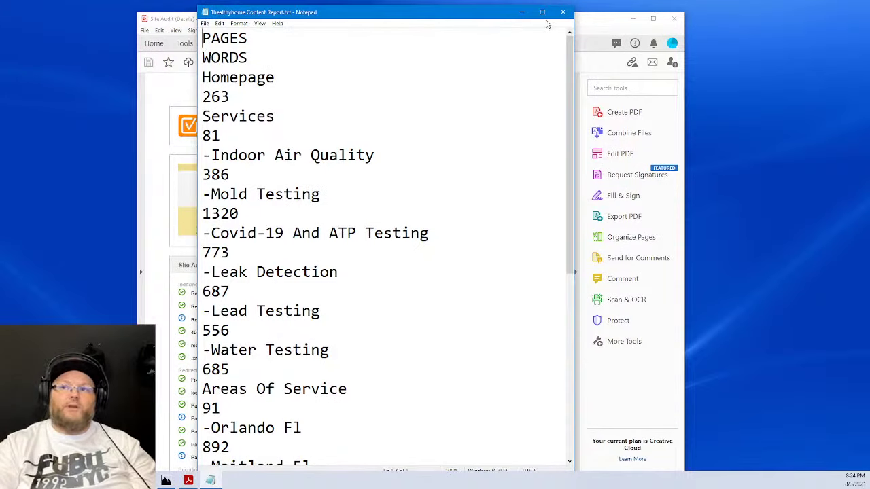
{"action": "left_click", "coordinate": [656, 18]}
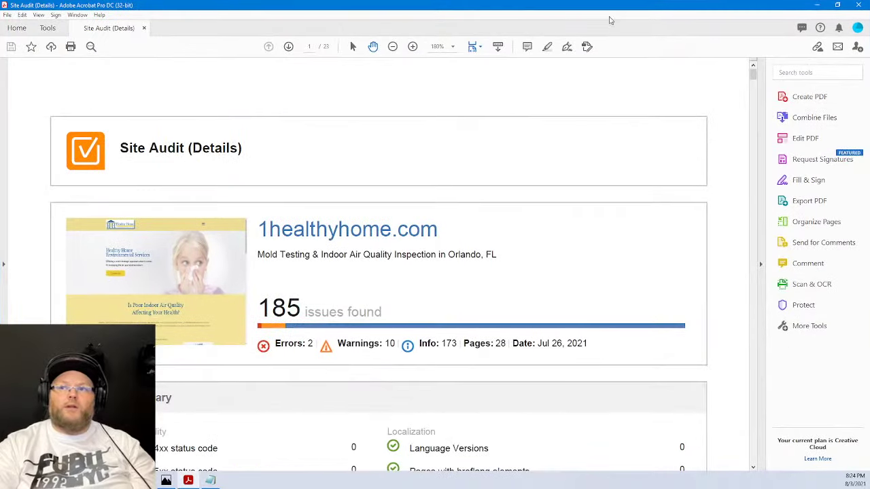
{"action": "scroll", "coordinate": [639, 210], "scroll_direction": "down", "scroll_amount": 3}
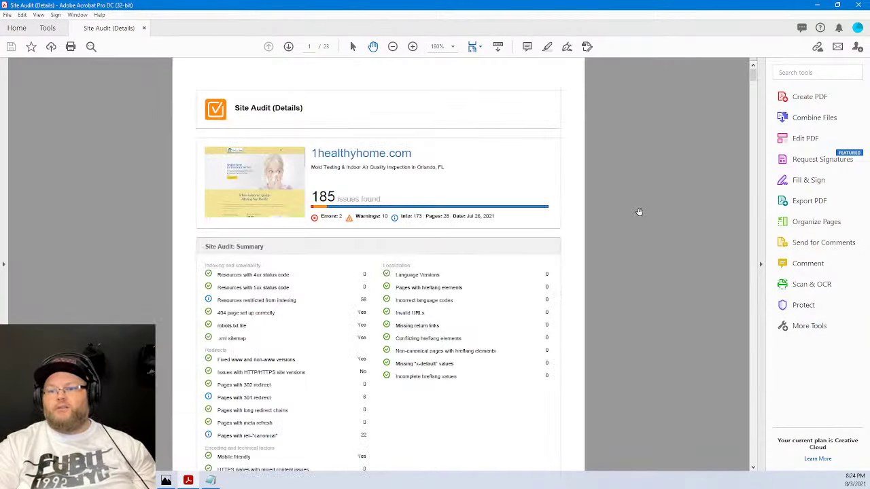
{"action": "scroll", "coordinate": [554, 190], "scroll_direction": "up", "scroll_amount": 1}
- Follow the 1healthyhome.com link in the audit report and allow the document to connect to the site
{"action": "left_click", "coordinate": [398, 150]}
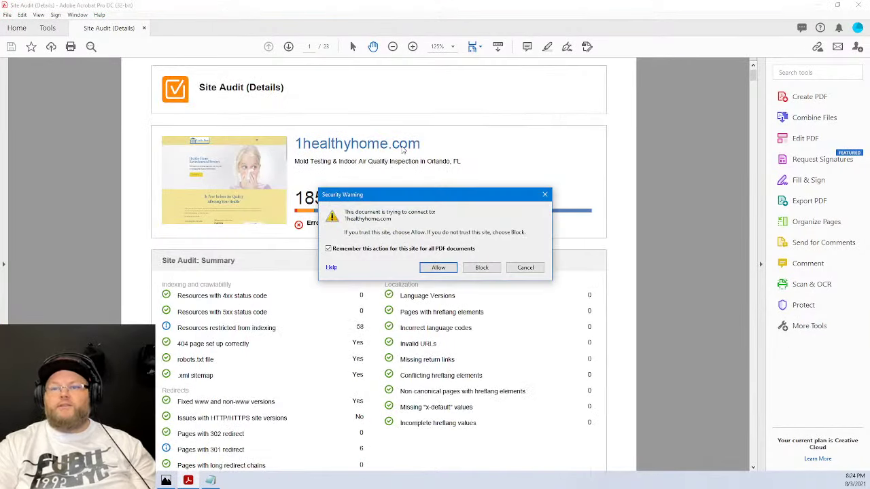
{"action": "left_click", "coordinate": [525, 266]}
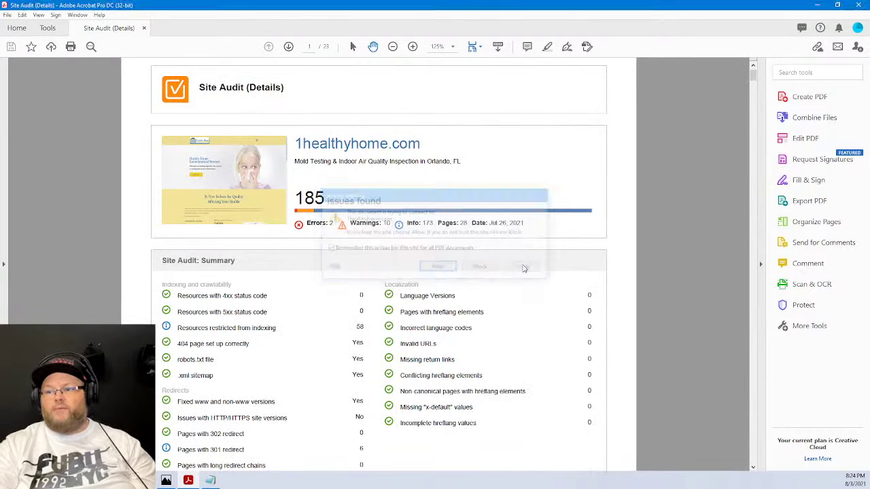
{"action": "left_click", "coordinate": [358, 148]}
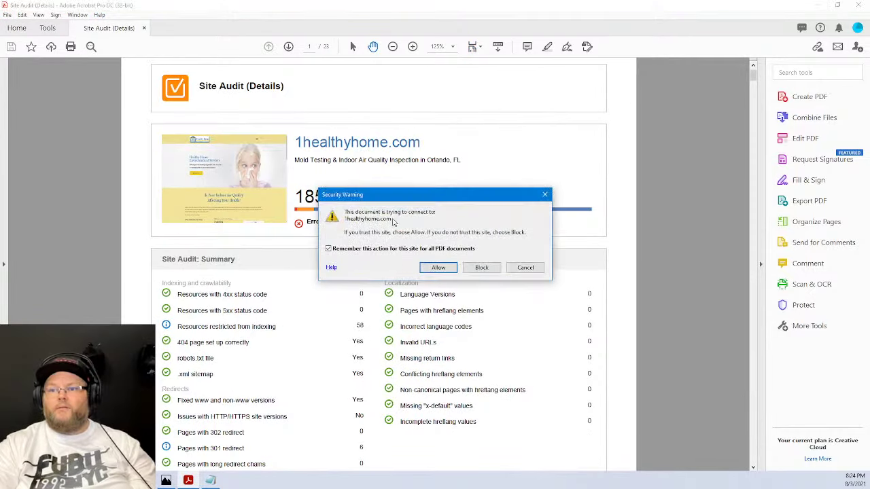
{"action": "left_click", "coordinate": [435, 267]}
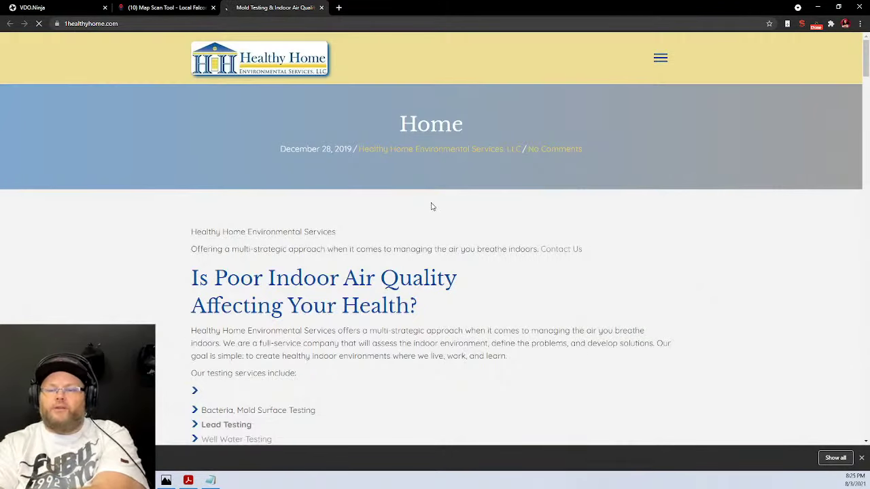
- Review the Healthy Home Environmental Services home page from header to footer, and select its web address
{"action": "scroll", "coordinate": [609, 243], "scroll_direction": "down", "scroll_amount": 5}
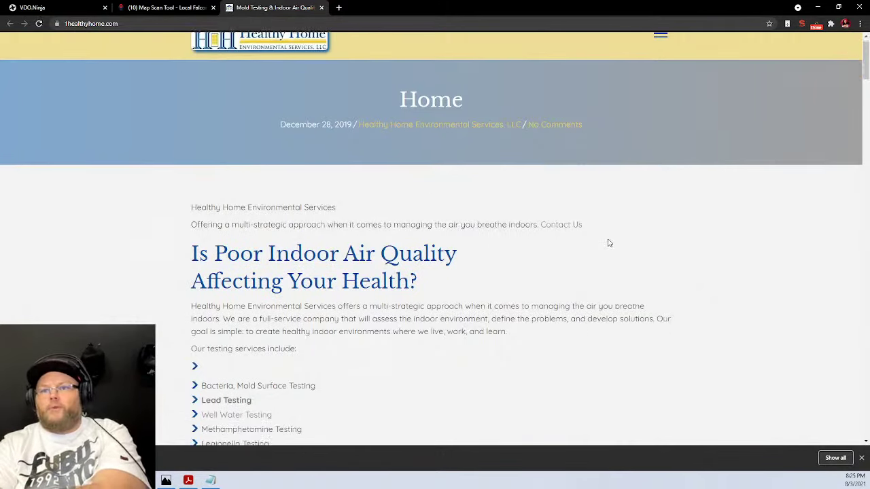
{"action": "scroll", "coordinate": [605, 243], "scroll_direction": "up", "scroll_amount": 4}
{"action": "scroll", "coordinate": [601, 242], "scroll_direction": "down", "scroll_amount": 9}
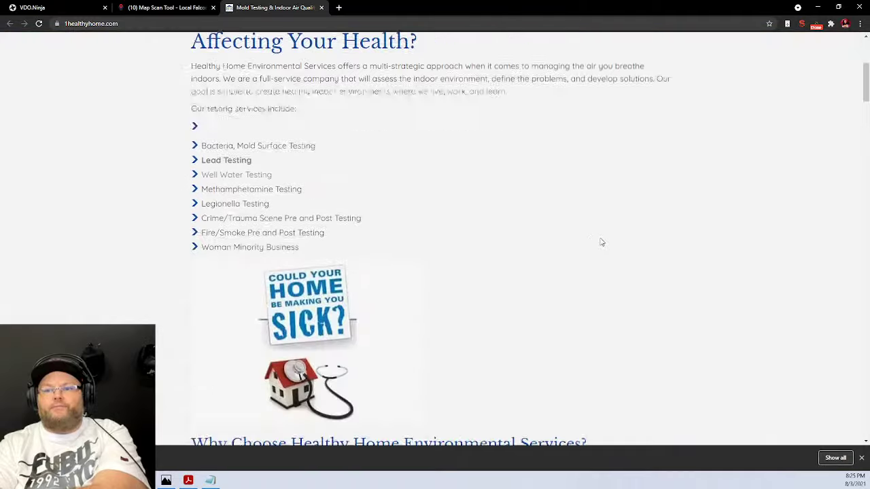
{"action": "scroll", "coordinate": [602, 242], "scroll_direction": "down", "scroll_amount": 12}
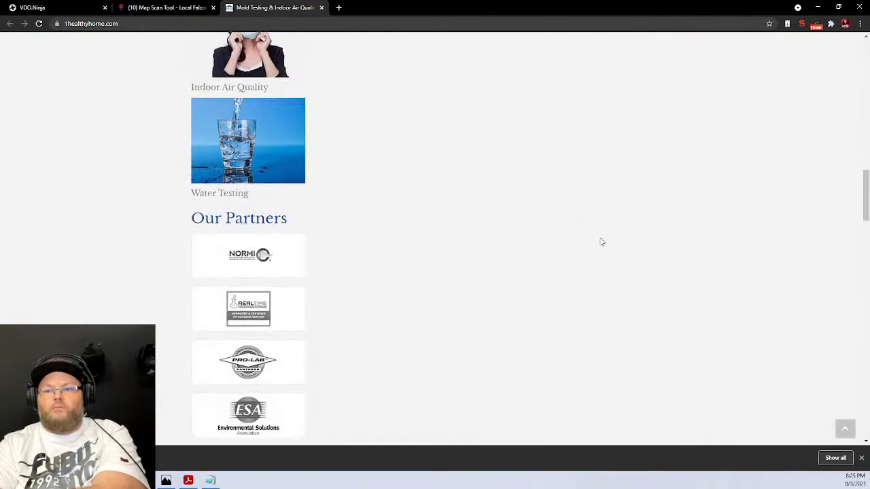
{"action": "scroll", "coordinate": [602, 242], "scroll_direction": "down", "scroll_amount": 5}
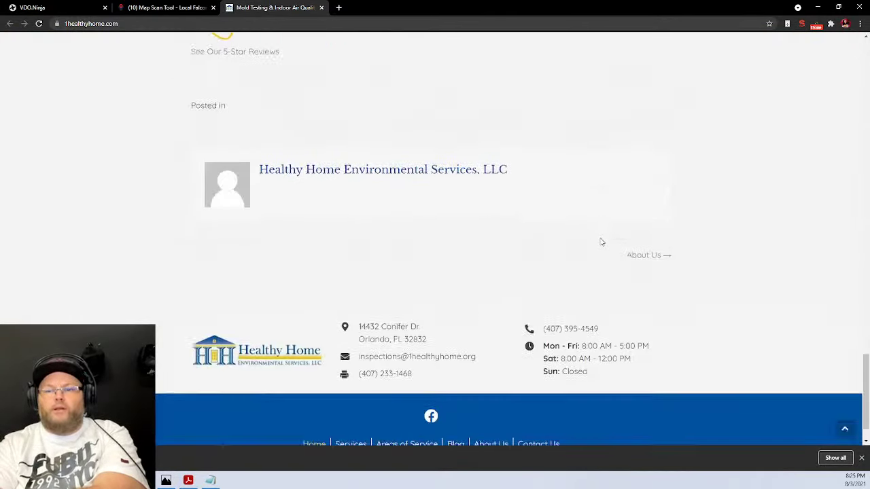
{"action": "scroll", "coordinate": [602, 242], "scroll_direction": "up", "scroll_amount": 18}
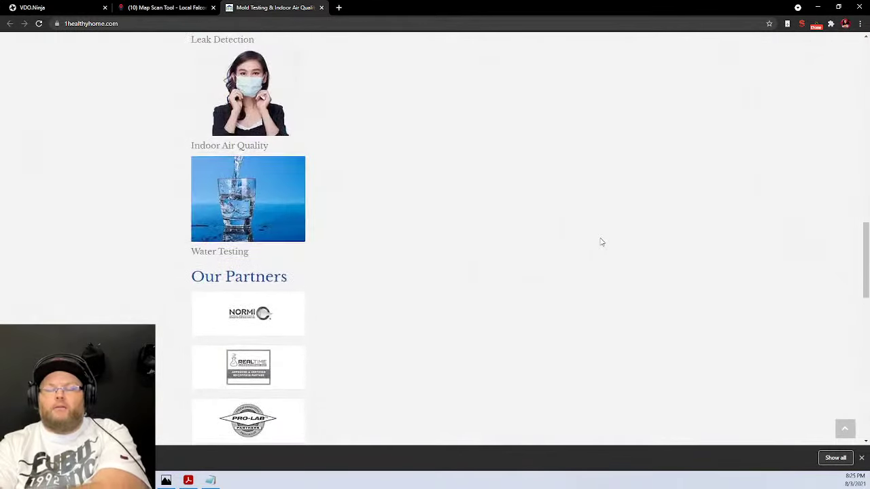
{"action": "scroll", "coordinate": [602, 242], "scroll_direction": "up", "scroll_amount": 10}
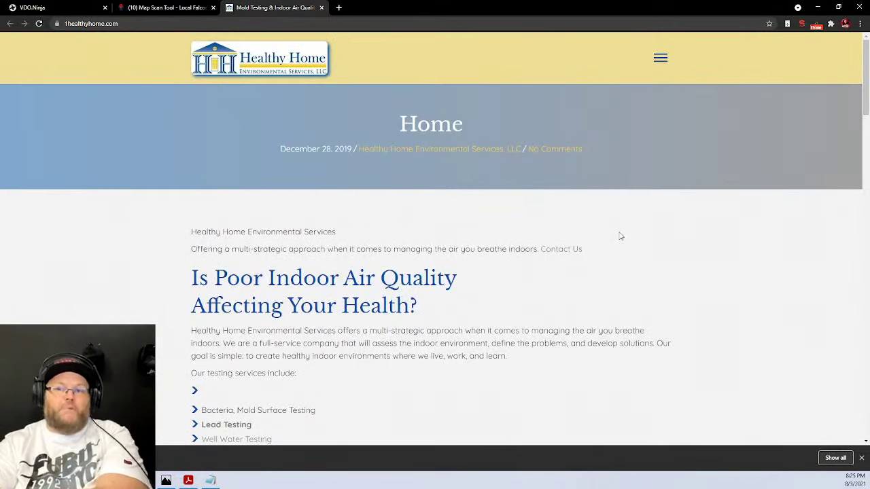
{"action": "left_click", "coordinate": [170, 24]}
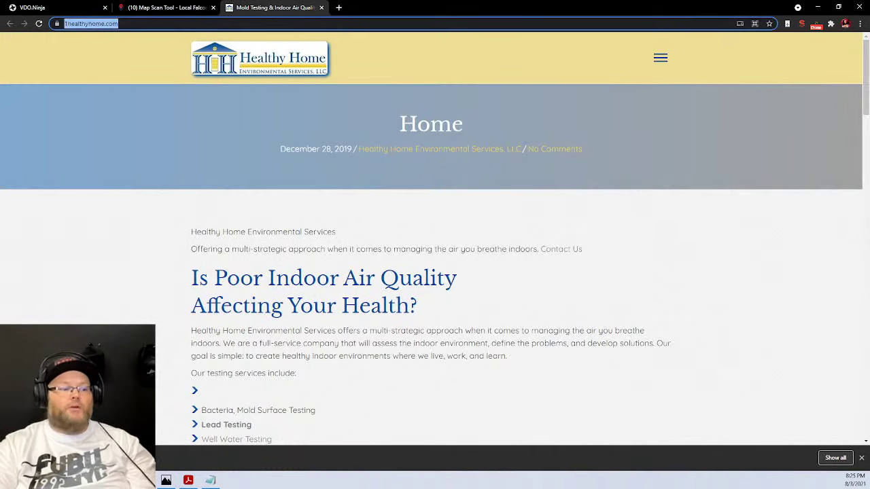
{"action": "key", "text": "alt+Tab"}
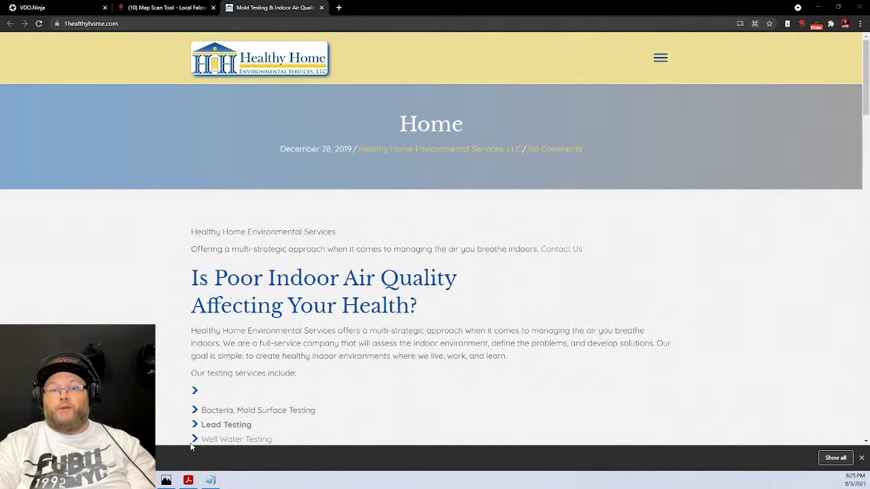
{"action": "left_click", "coordinate": [271, 61]}
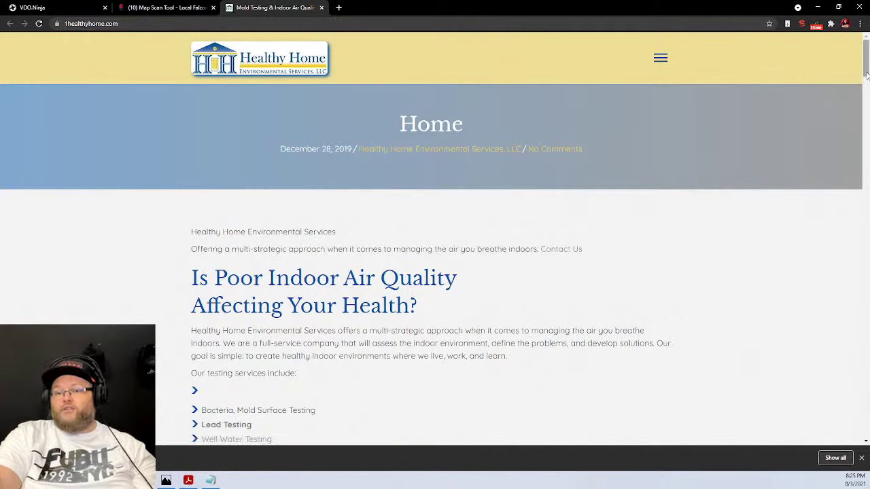
- Go to the site's Contact Us page from the footer and examine the contact form, map and business details
{"action": "scroll", "coordinate": [866, 75], "scroll_direction": "down", "scroll_amount": 15}
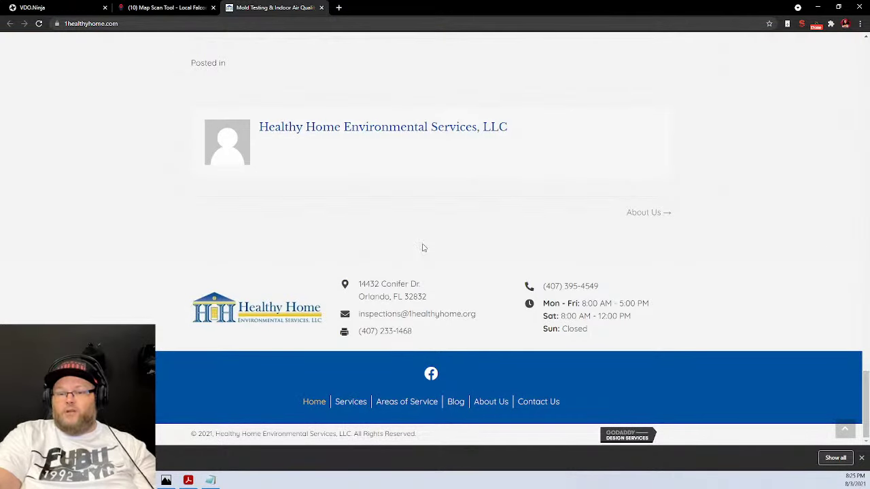
{"action": "left_click", "coordinate": [534, 402]}
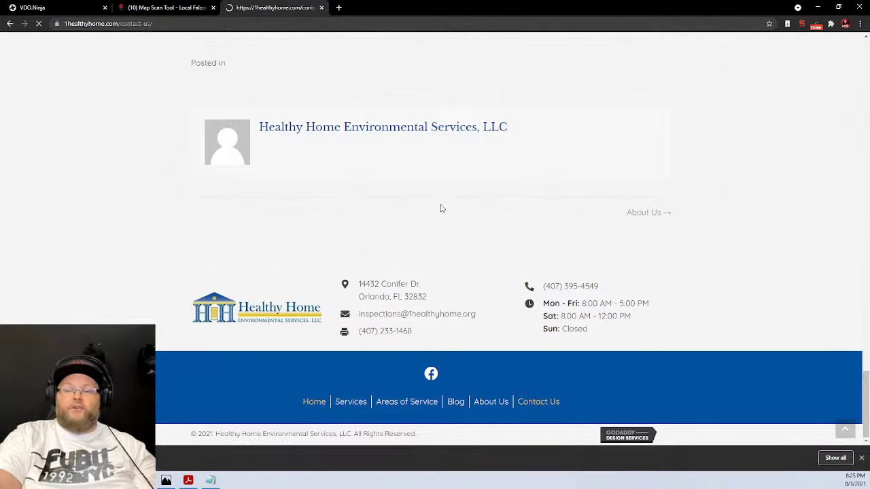
{"action": "scroll", "coordinate": [487, 311], "scroll_direction": "down", "scroll_amount": 10}
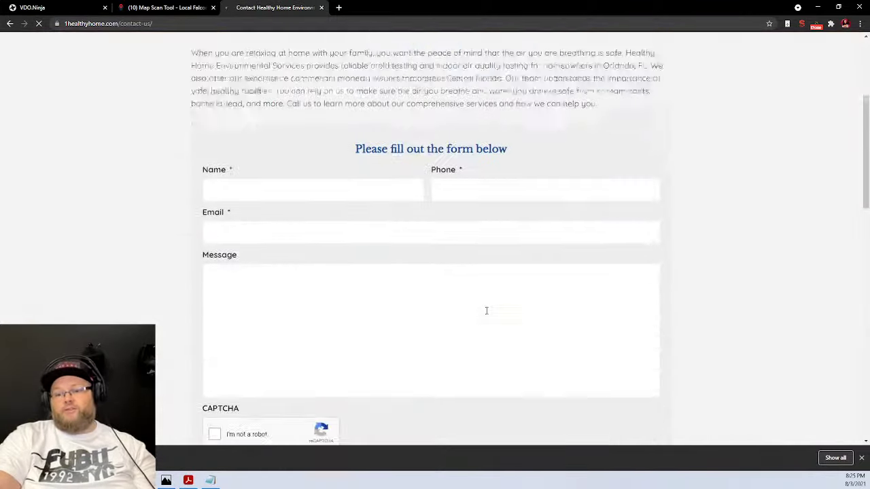
{"action": "scroll", "coordinate": [487, 314], "scroll_direction": "down", "scroll_amount": 3}
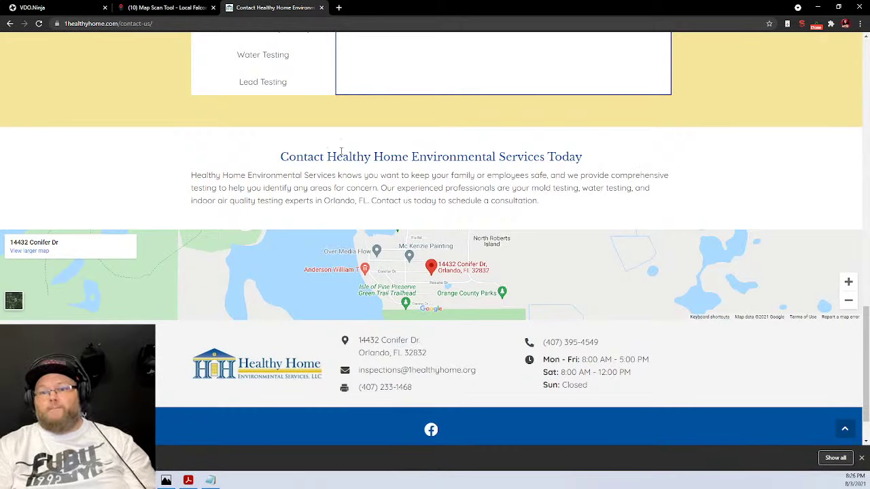
- Copy the business name Healthy Home Environmental Services from the contact page heading and search Google for it in a new tab
{"action": "mouse_move", "coordinate": [328, 156]}
{"action": "left_mouse_down"}
{"action": "mouse_move", "coordinate": [563, 157]}
{"action": "mouse_move", "coordinate": [510, 157]}
{"action": "mouse_move", "coordinate": [545, 156]}
{"action": "left_mouse_up"}
{"action": "key", "text": "ctrl+c"}
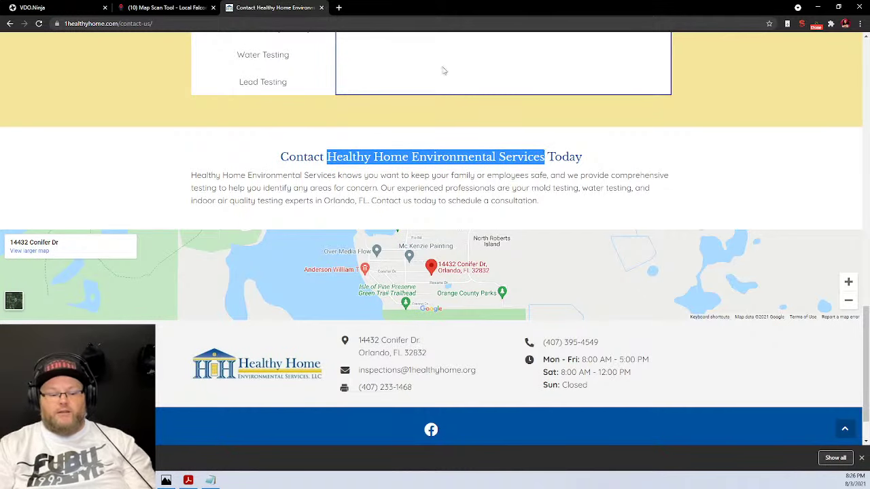
{"action": "left_click", "coordinate": [339, 7]}
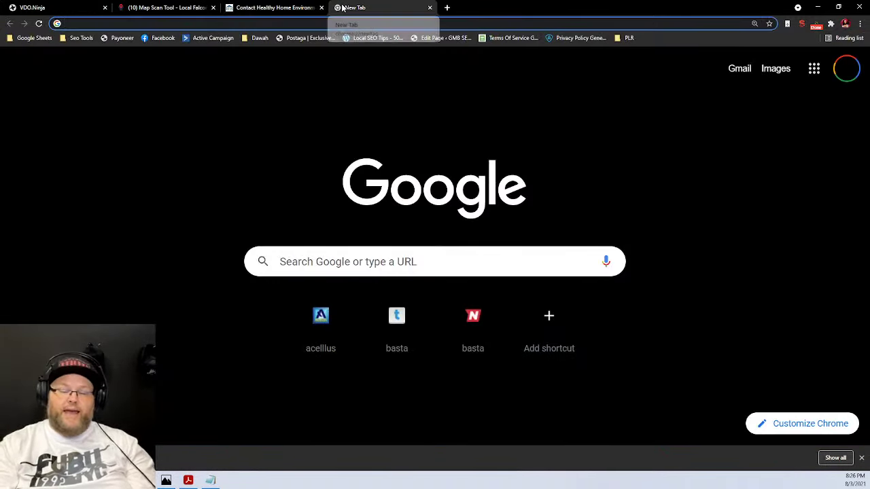
{"action": "key", "text": "ctrl+v"}
{"action": "key", "text": "Return"}
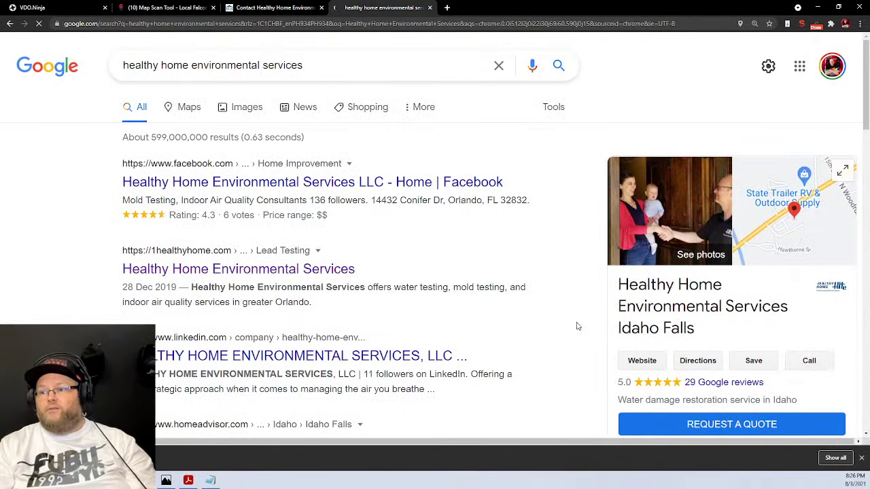
{"action": "scroll", "coordinate": [577, 326], "scroll_direction": "down", "scroll_amount": 1}
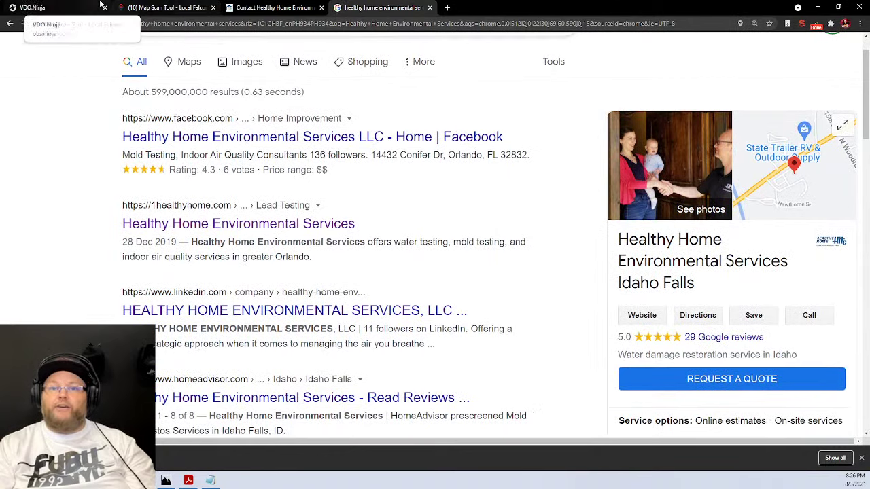
- Copy the city, state and ZIP code from the site's footer and add them to the Google search for the business name
{"action": "left_click", "coordinate": [283, 6]}
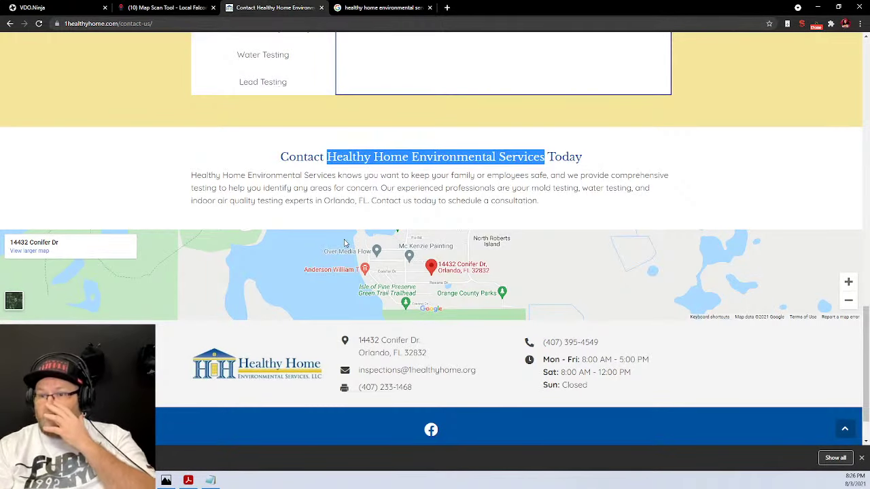
{"action": "left_click_drag", "start_coordinate": [426, 354], "coordinate": [358, 351]}
{"action": "key", "text": "ctrl+c"}
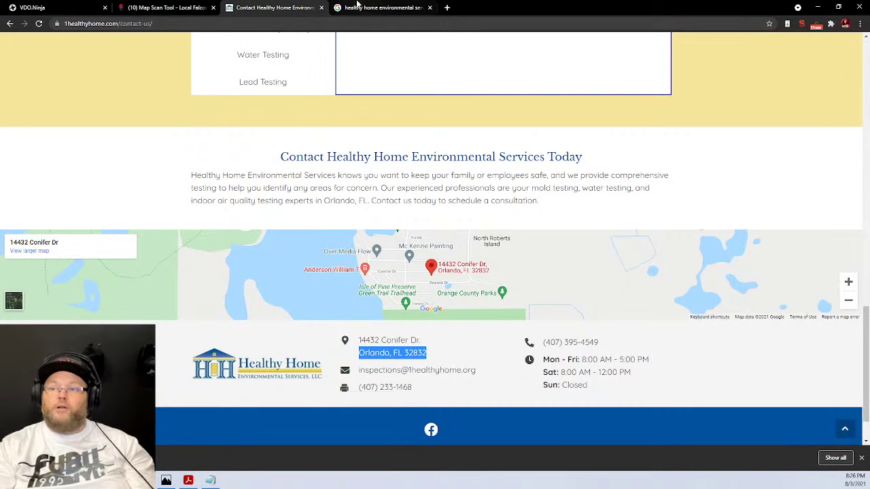
{"action": "left_click", "coordinate": [381, 7]}
{"action": "left_click", "coordinate": [369, 65]}
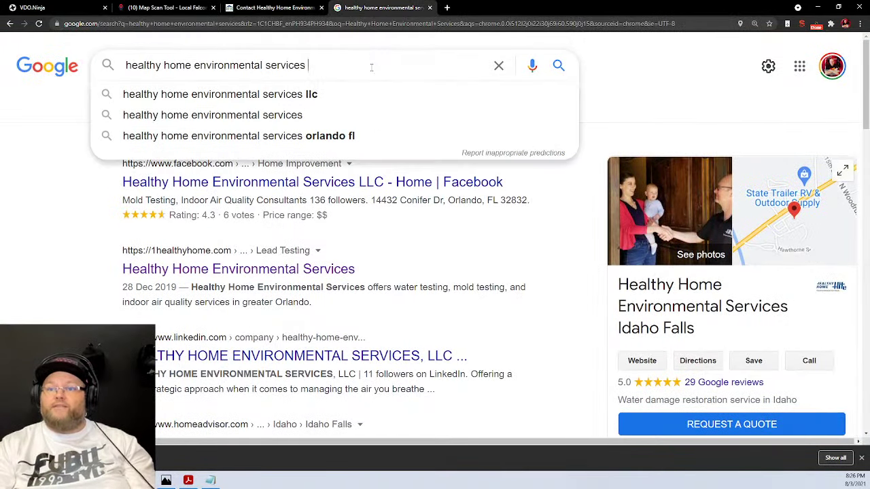
{"action": "key", "text": "ctrl+v"}
{"action": "key", "text": "Return"}
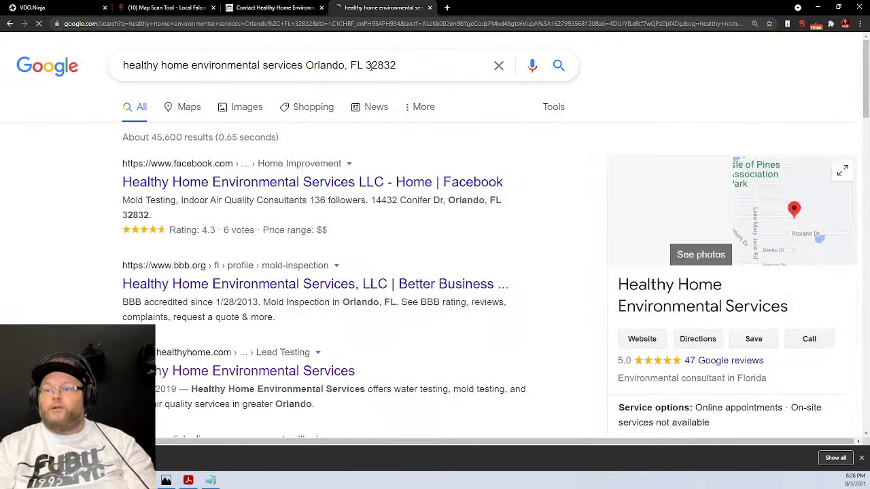
- Compare the address, hours and phone number in the Google business listing with the details on the site's contact page
{"action": "scroll", "coordinate": [593, 247], "scroll_direction": "down", "scroll_amount": 2}
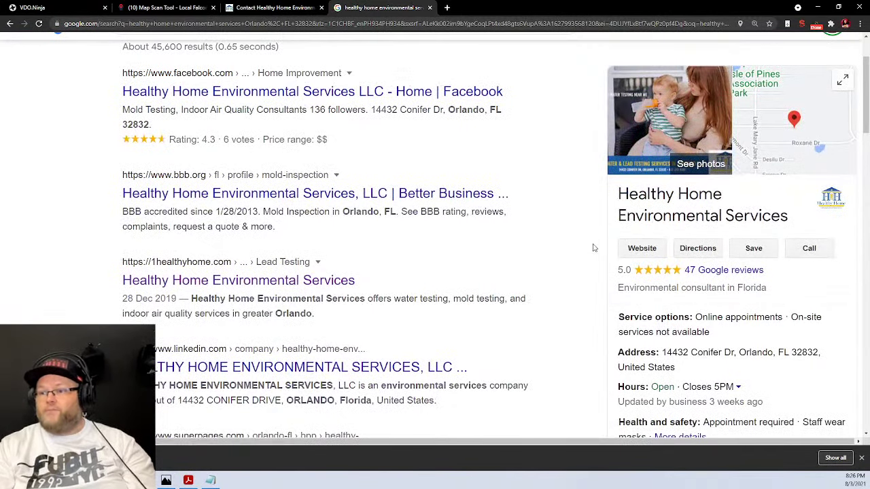
{"action": "scroll", "coordinate": [593, 248], "scroll_direction": "down", "scroll_amount": 2}
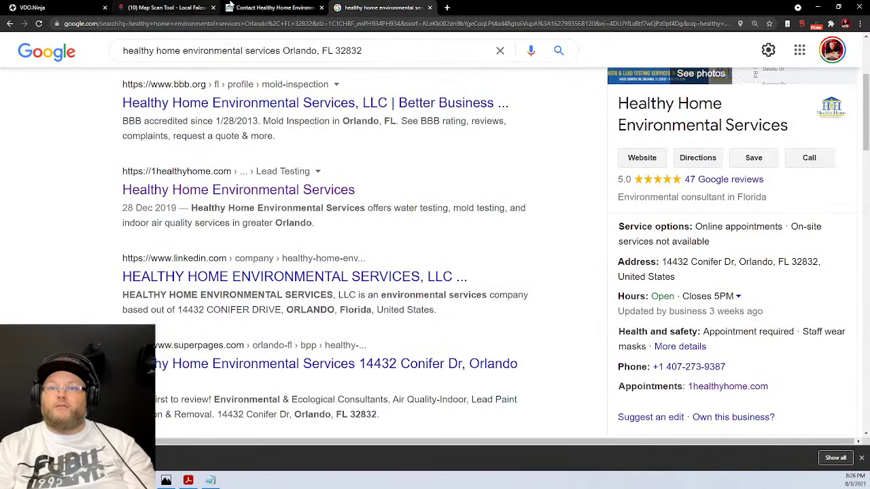
{"action": "left_click", "coordinate": [268, 6]}
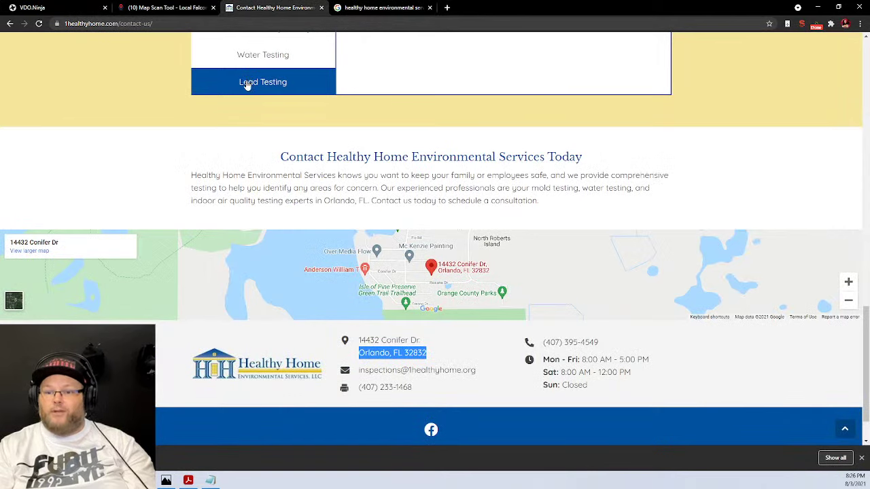
{"action": "left_click", "coordinate": [400, 6]}
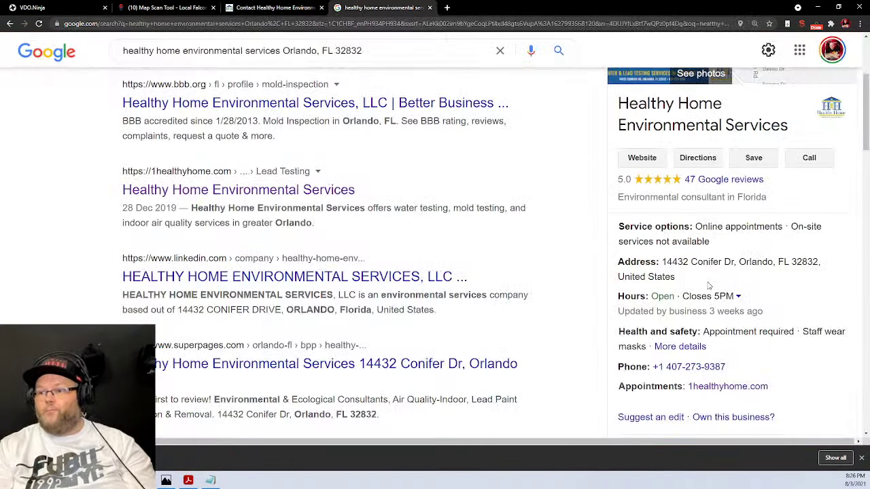
- Open the business's Google reviews and read through the customer reviews and the owner's responses
{"action": "left_click", "coordinate": [748, 180]}
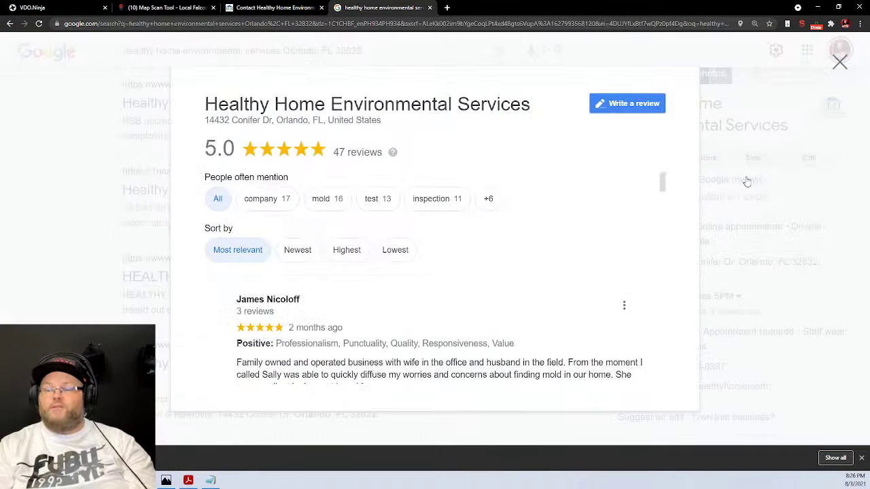
{"action": "scroll", "coordinate": [516, 196], "scroll_direction": "down", "scroll_amount": 3}
{"action": "scroll", "coordinate": [517, 195], "scroll_direction": "up", "scroll_amount": 1}
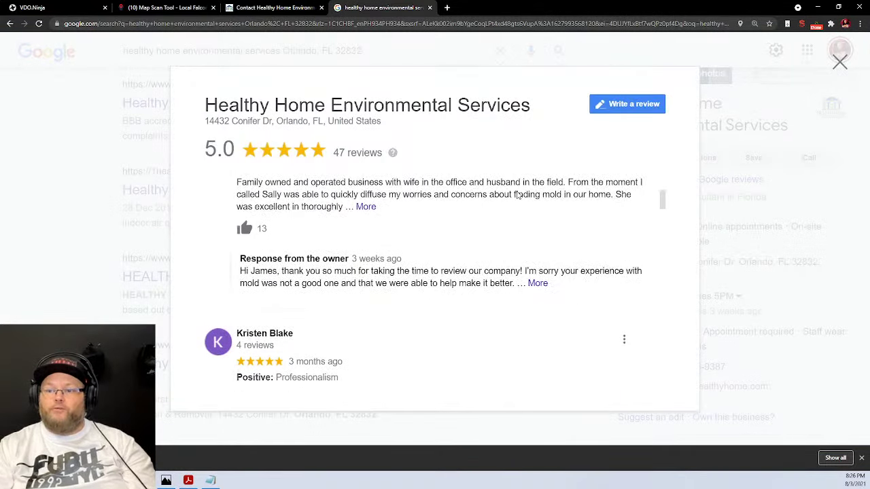
{"action": "scroll", "coordinate": [516, 195], "scroll_direction": "down", "scroll_amount": 3}
{"action": "scroll", "coordinate": [517, 195], "scroll_direction": "down", "scroll_amount": 3}
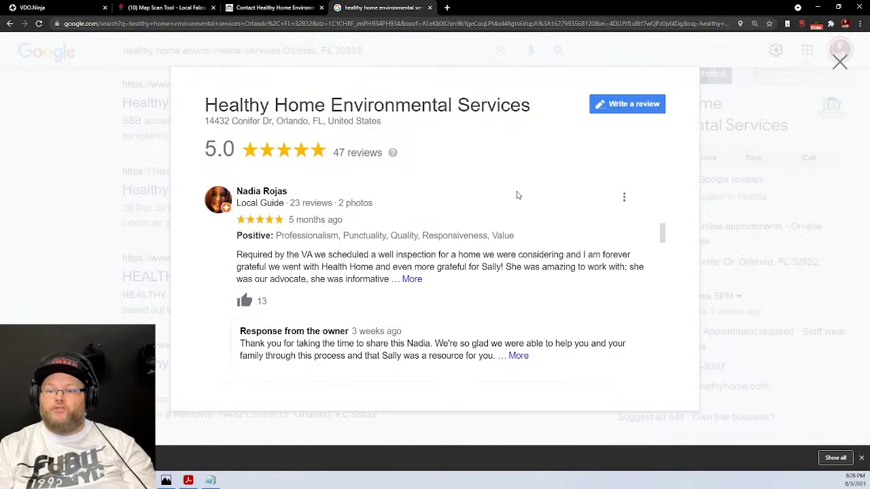
{"action": "scroll", "coordinate": [516, 196], "scroll_direction": "down", "scroll_amount": 5}
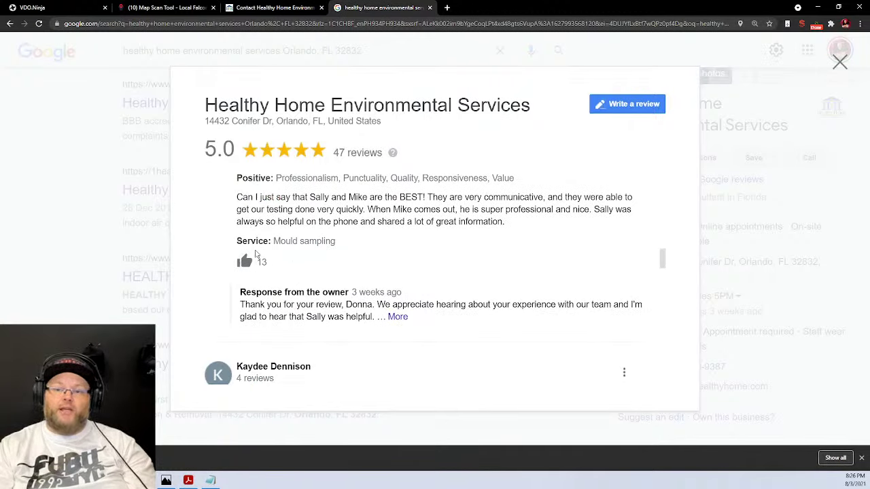
- Like three successive customer reviews, starting with the one praising the team's communication and quick testing, and close the reviews
{"action": "left_click", "coordinate": [246, 261]}
{"action": "scroll", "coordinate": [252, 275], "scroll_direction": "down", "scroll_amount": 3}
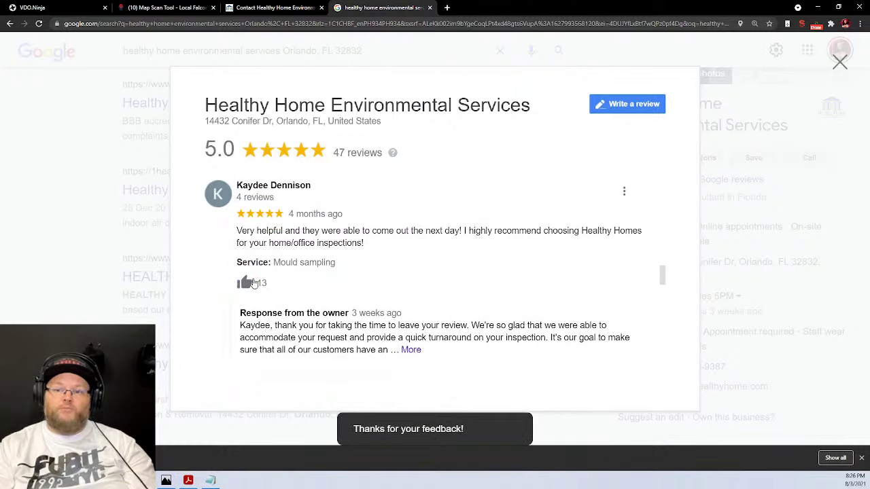
{"action": "left_click", "coordinate": [252, 283]}
{"action": "scroll", "coordinate": [252, 282], "scroll_direction": "down", "scroll_amount": 3}
{"action": "left_click", "coordinate": [246, 299]}
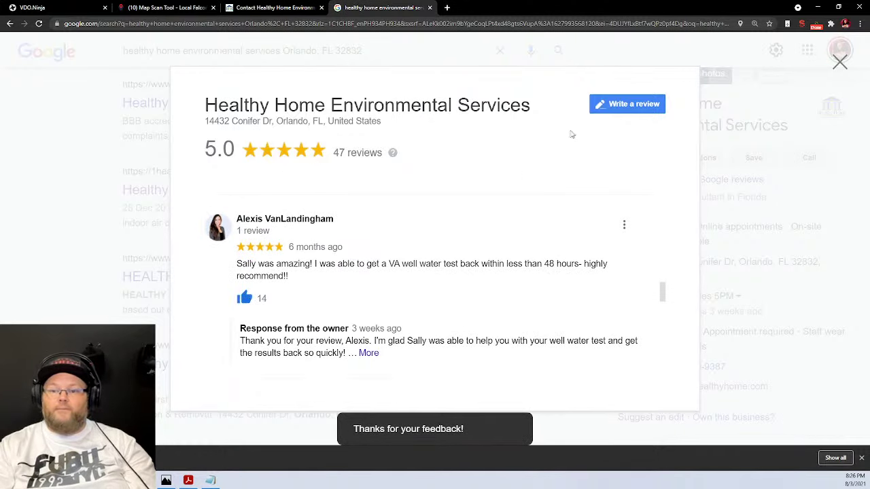
{"action": "left_click", "coordinate": [796, 87]}
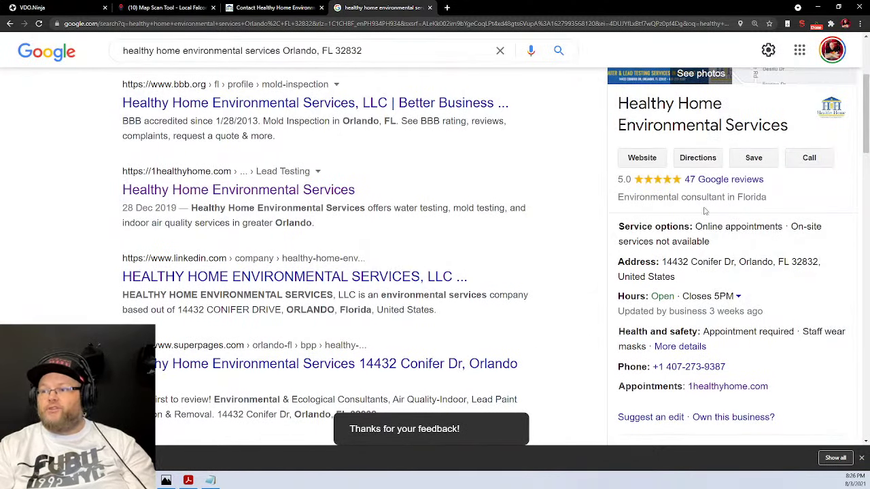
- Examine the listing's business details and browse its COVID-19 update posts to the last one and back to the first
{"action": "scroll", "coordinate": [748, 247], "scroll_direction": "down", "scroll_amount": 2}
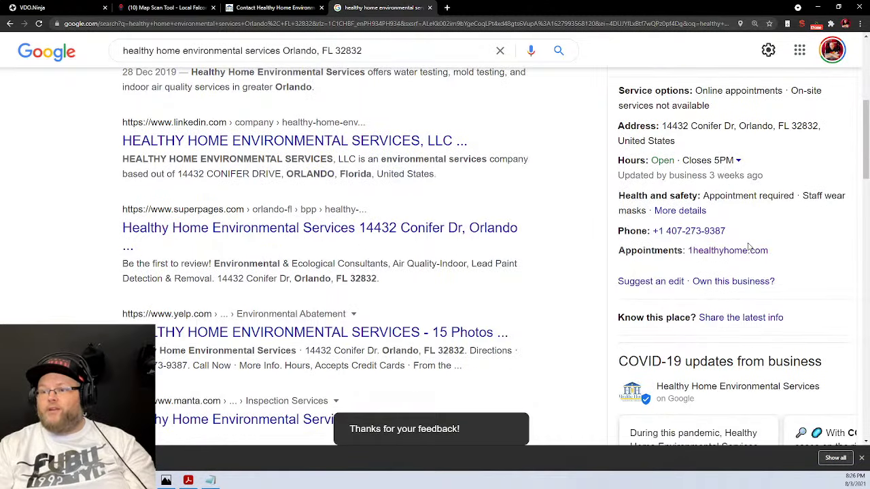
{"action": "scroll", "coordinate": [787, 265], "scroll_direction": "down", "scroll_amount": 4}
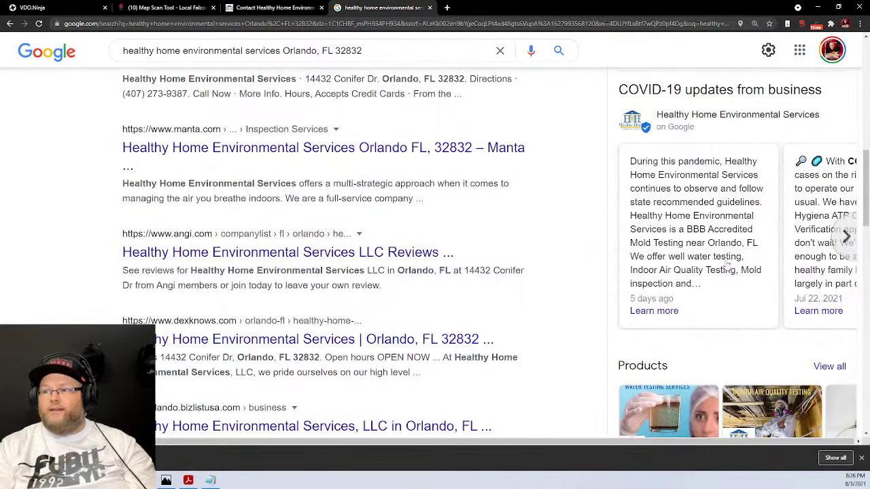
{"action": "left_click", "coordinate": [848, 238]}
{"action": "left_click", "coordinate": [848, 238]}
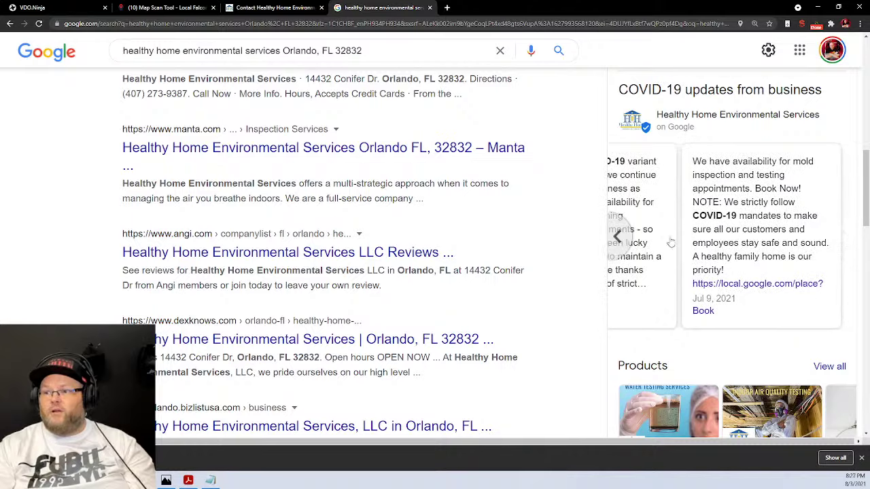
{"action": "left_click", "coordinate": [617, 237]}
{"action": "left_click", "coordinate": [617, 237]}
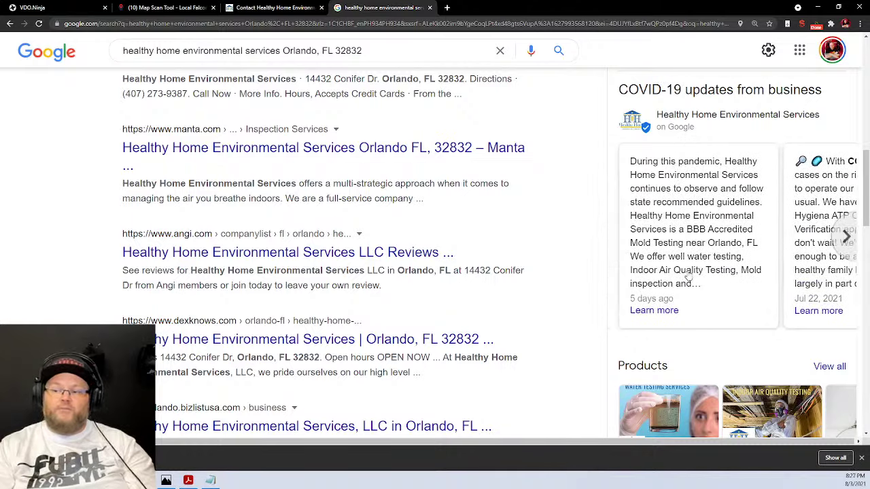
- View all products in the listing, read the Indoor Air Quality Testing product description, and close the product view
{"action": "scroll", "coordinate": [687, 276], "scroll_direction": "down", "scroll_amount": 3}
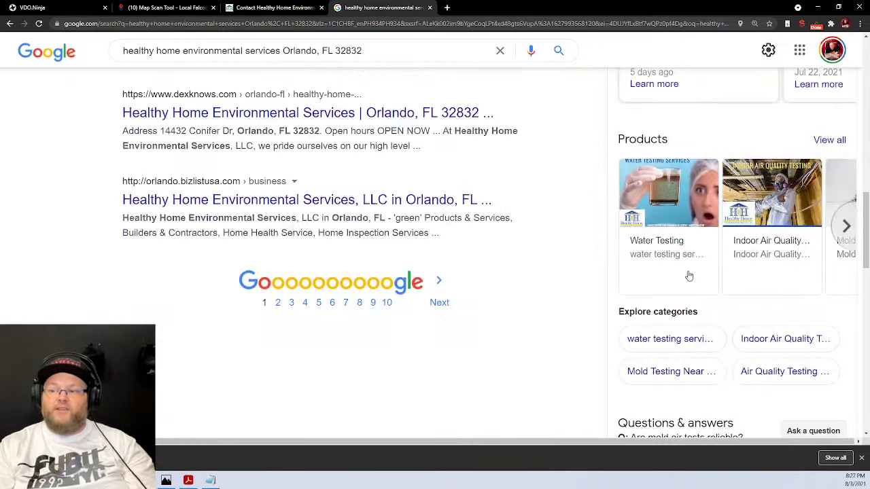
{"action": "left_click", "coordinate": [831, 141]}
{"action": "scroll", "coordinate": [389, 204], "scroll_direction": "down", "scroll_amount": 6}
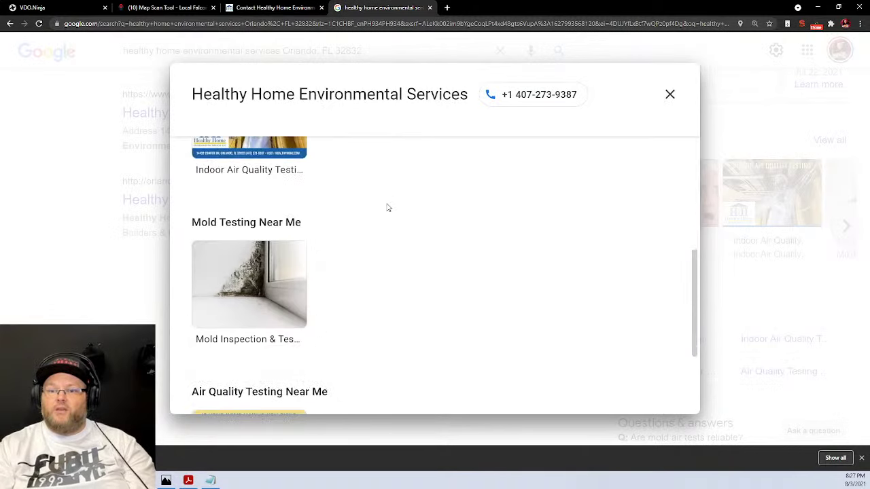
{"action": "scroll", "coordinate": [388, 207], "scroll_direction": "up", "scroll_amount": 3}
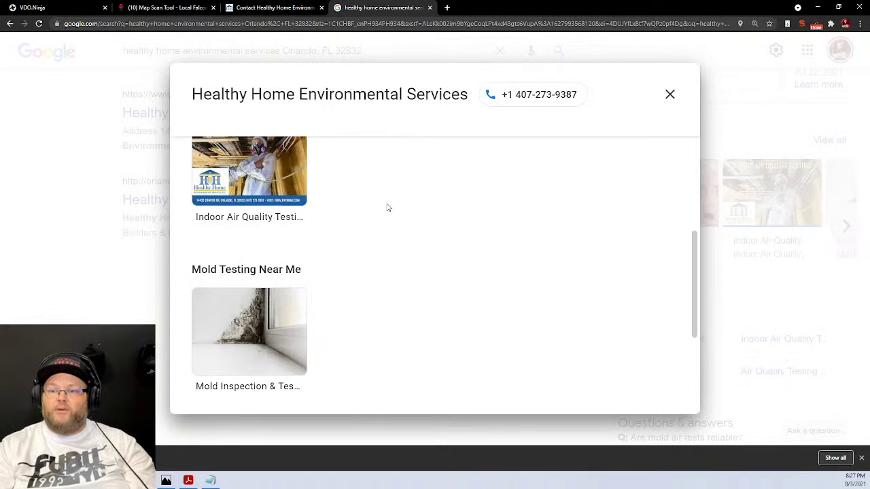
{"action": "left_click", "coordinate": [211, 171]}
{"action": "scroll", "coordinate": [600, 288], "scroll_direction": "down", "scroll_amount": 3}
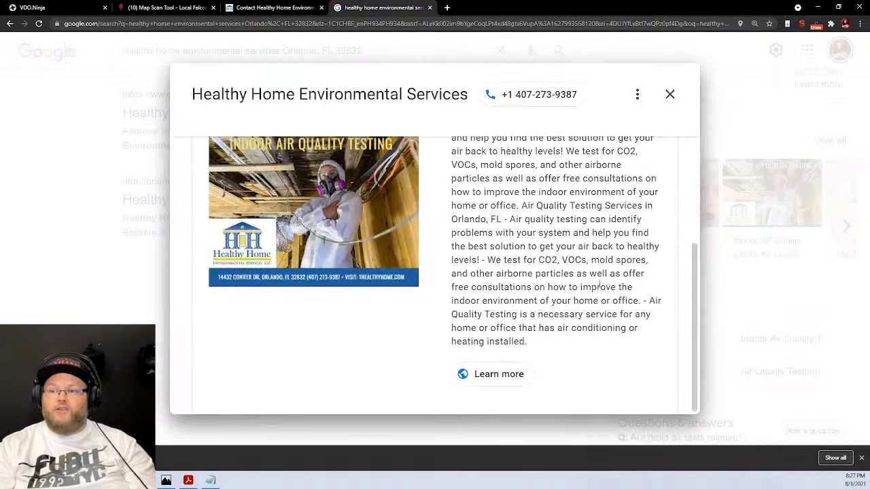
{"action": "scroll", "coordinate": [599, 286], "scroll_direction": "up", "scroll_amount": 3}
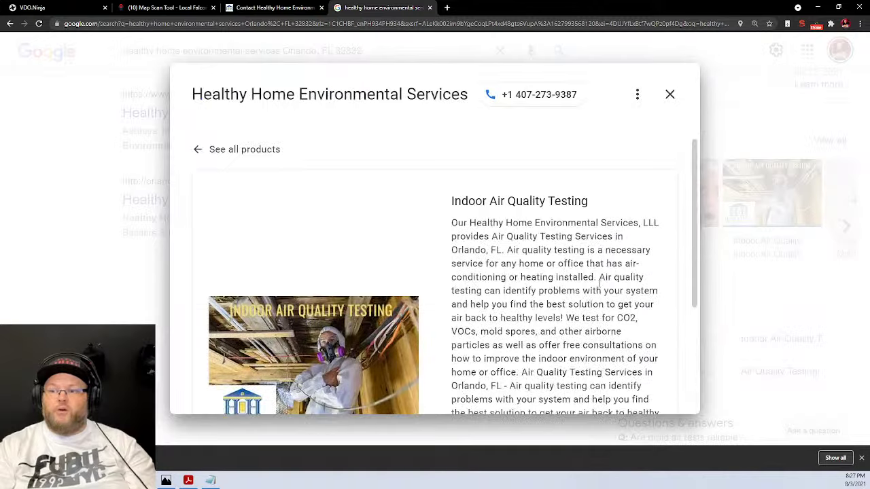
{"action": "left_click", "coordinate": [670, 94]}
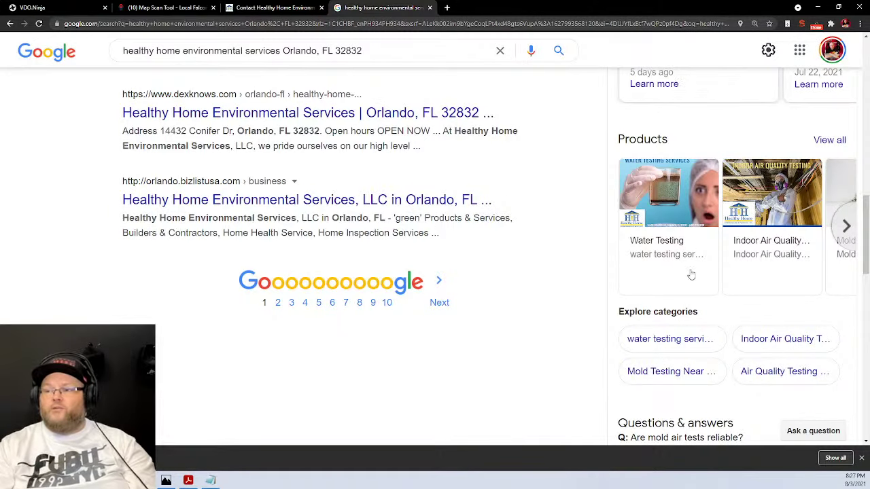
- Open all questions in the listing's Questions & answers section, review the owner's answers, and close the list
{"action": "scroll", "coordinate": [695, 271], "scroll_direction": "down", "scroll_amount": 4}
{"action": "scroll", "coordinate": [695, 272], "scroll_direction": "down", "scroll_amount": 1}
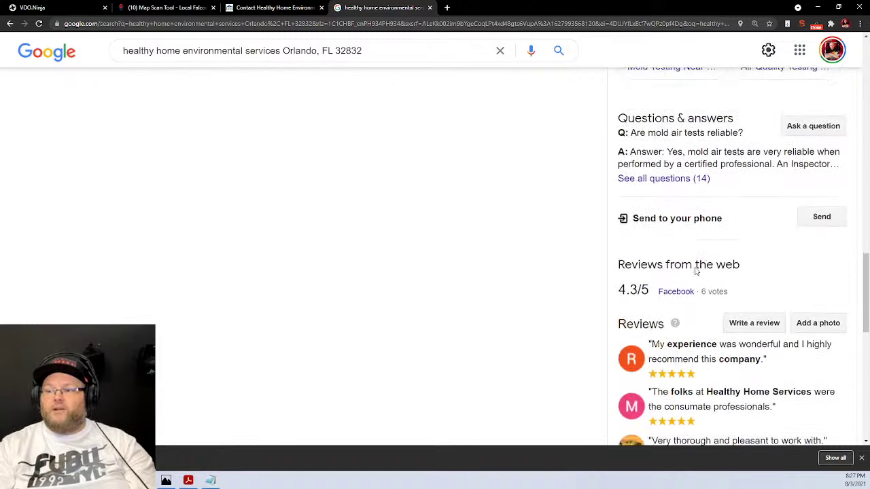
{"action": "scroll", "coordinate": [695, 272], "scroll_direction": "up", "scroll_amount": 3}
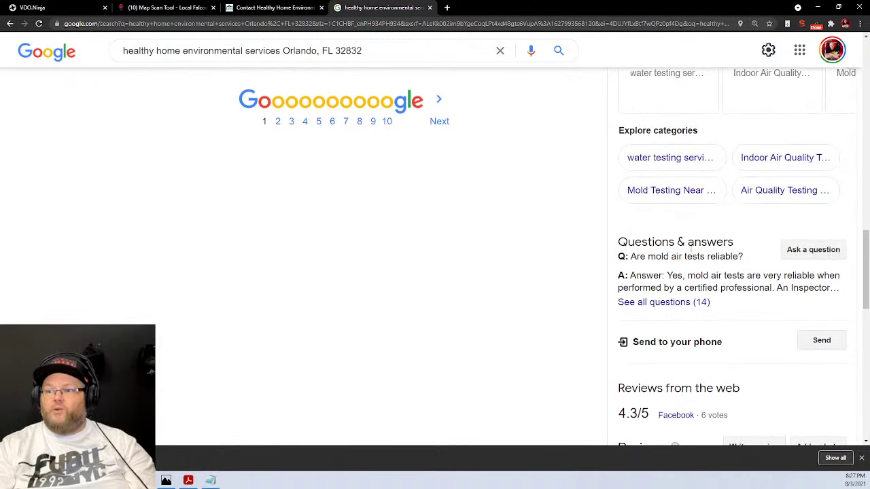
{"action": "left_click", "coordinate": [659, 306]}
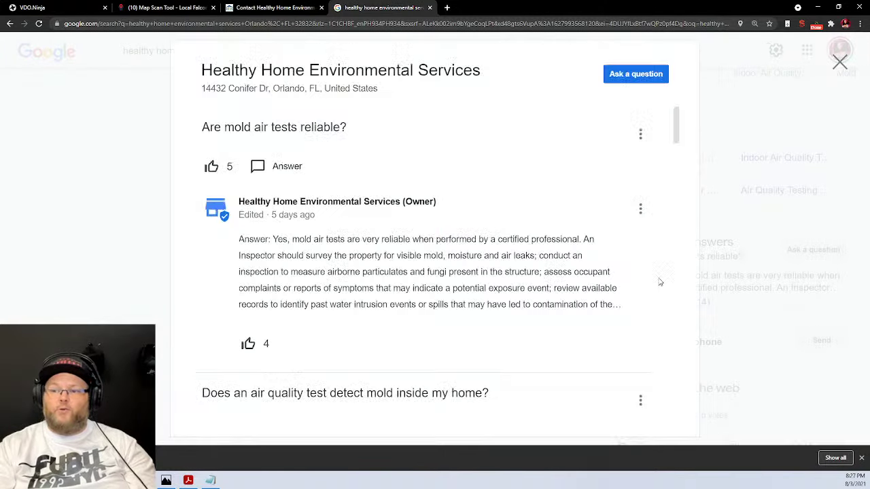
{"action": "scroll", "coordinate": [563, 230], "scroll_direction": "down", "scroll_amount": 3}
{"action": "scroll", "coordinate": [548, 229], "scroll_direction": "down", "scroll_amount": 6}
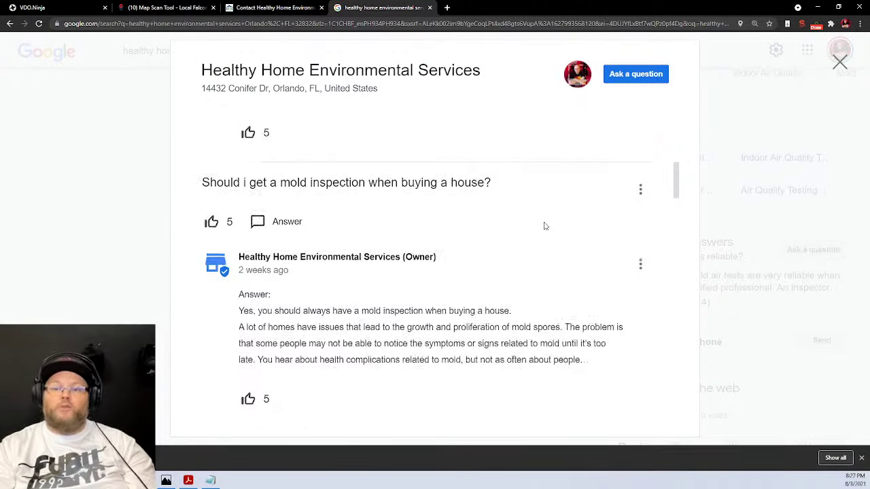
{"action": "scroll", "coordinate": [544, 225], "scroll_direction": "down", "scroll_amount": 3}
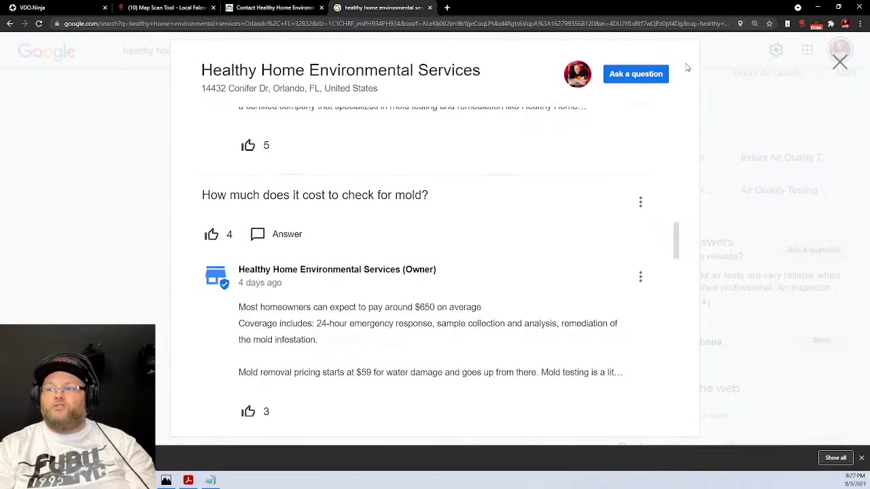
{"action": "left_click", "coordinate": [840, 62]}
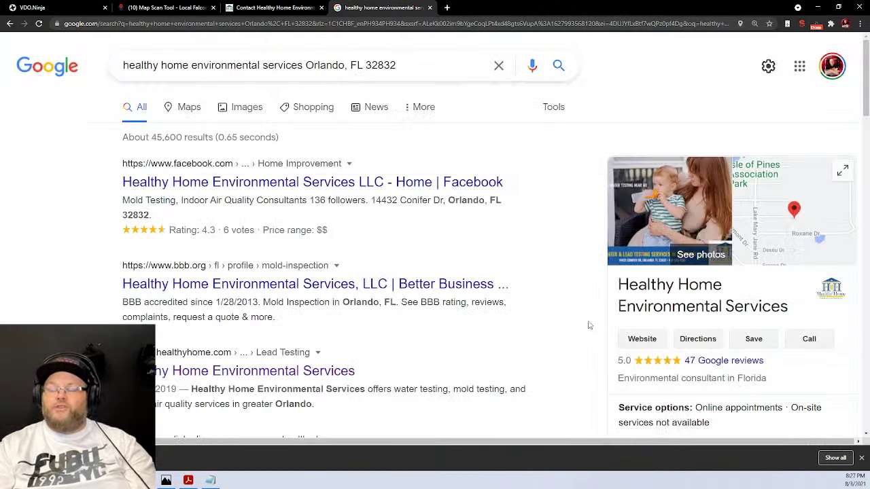
- Review the business details in the Google listing and select the business name in its heading for copying
{"action": "scroll", "coordinate": [594, 329], "scroll_direction": "down", "scroll_amount": 3}
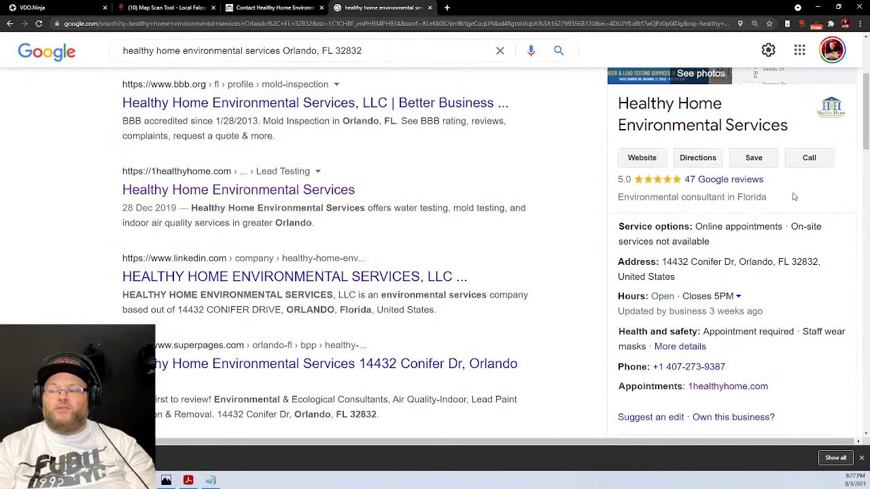
{"action": "scroll", "coordinate": [794, 196], "scroll_direction": "down", "scroll_amount": 3}
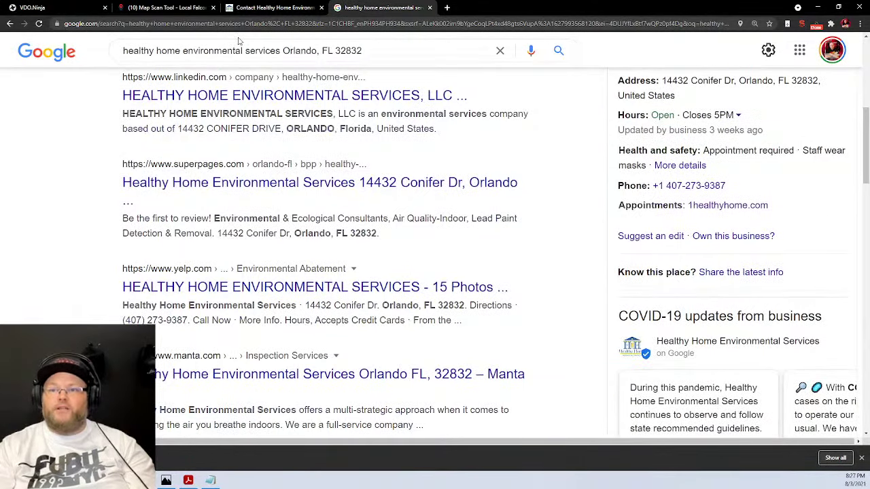
{"action": "scroll", "coordinate": [704, 338], "scroll_direction": "up", "scroll_amount": 6}
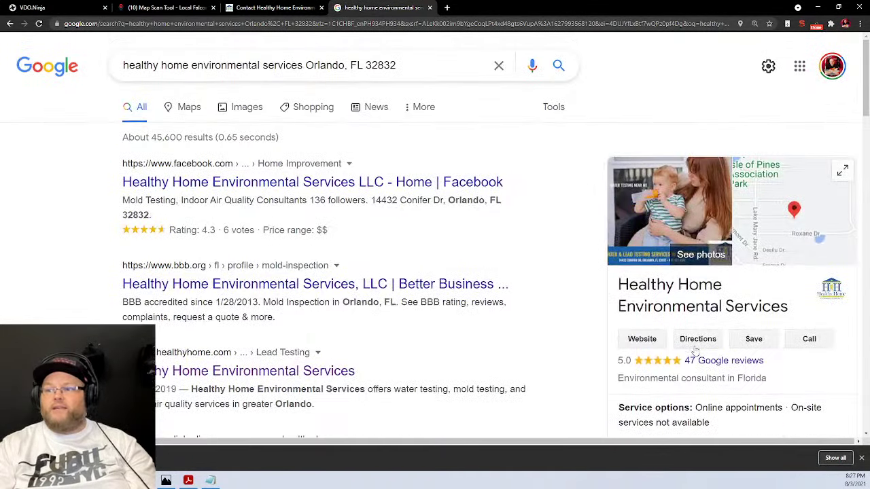
{"action": "triple_click", "coordinate": [716, 306]}
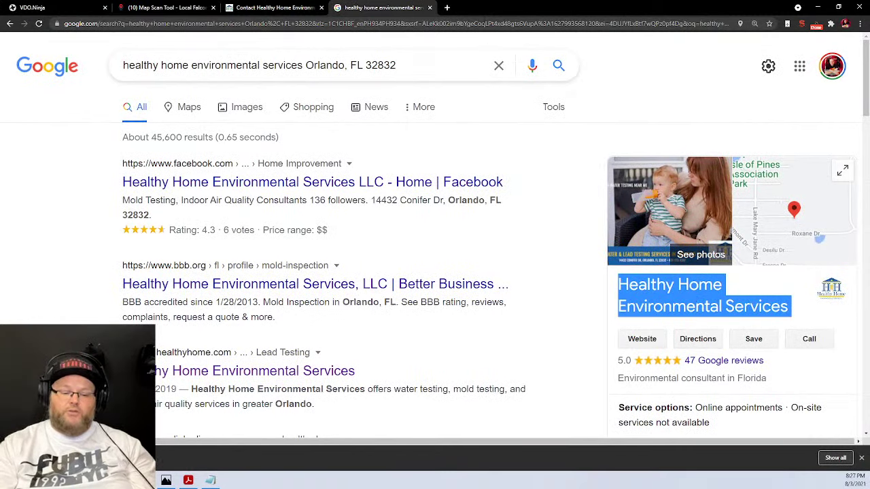
{"action": "left_click", "coordinate": [446, 7]}
{"action": "type", "text": "local"}
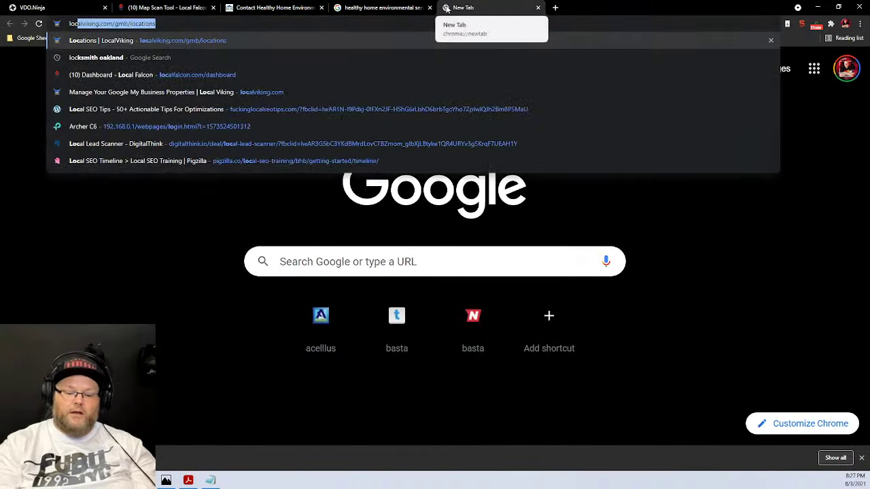
{"action": "left_click", "coordinate": [537, 8]}
- Switch to Local Falcon and open its dashboard
{"action": "left_click", "coordinate": [161, 9]}
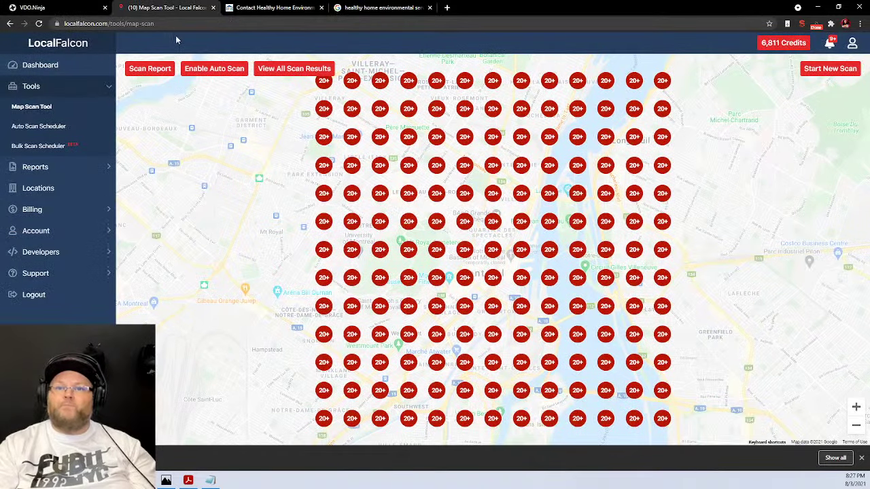
{"action": "left_click", "coordinate": [27, 64]}
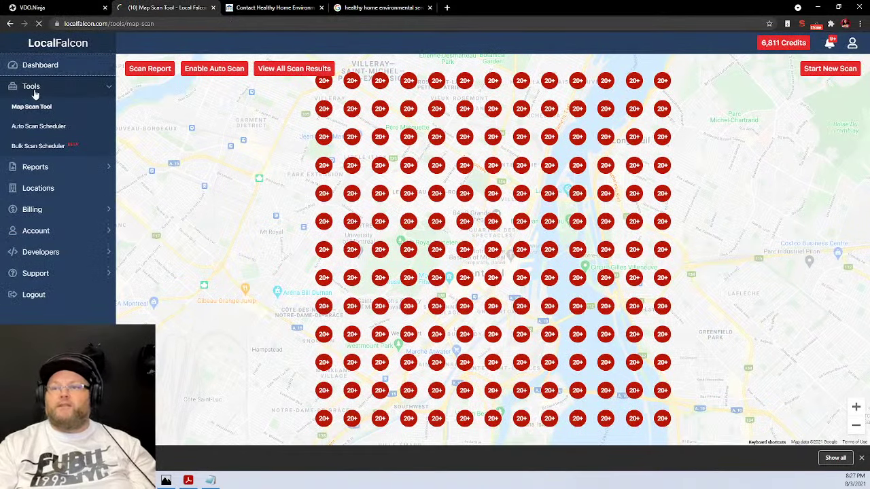
{"action": "left_click", "coordinate": [391, 7]}
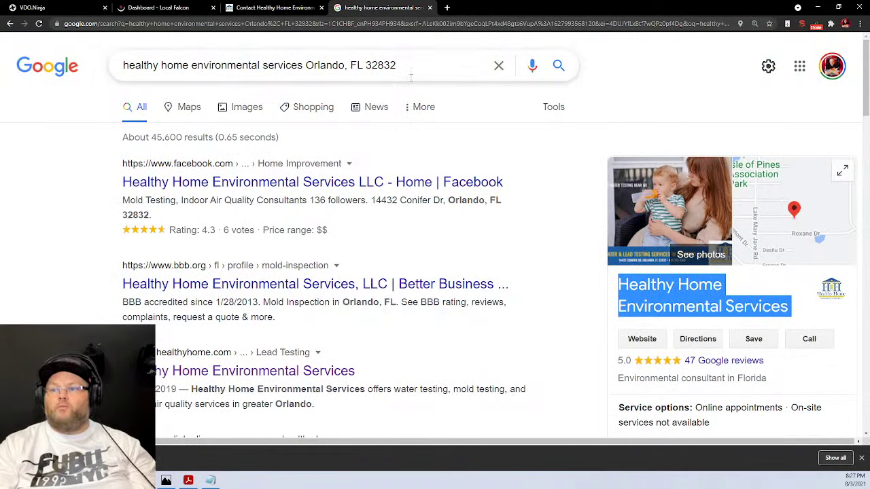
- Return to the 1healthyhome.com contact page and open the site's home page from there
{"action": "left_click", "coordinate": [271, 7]}
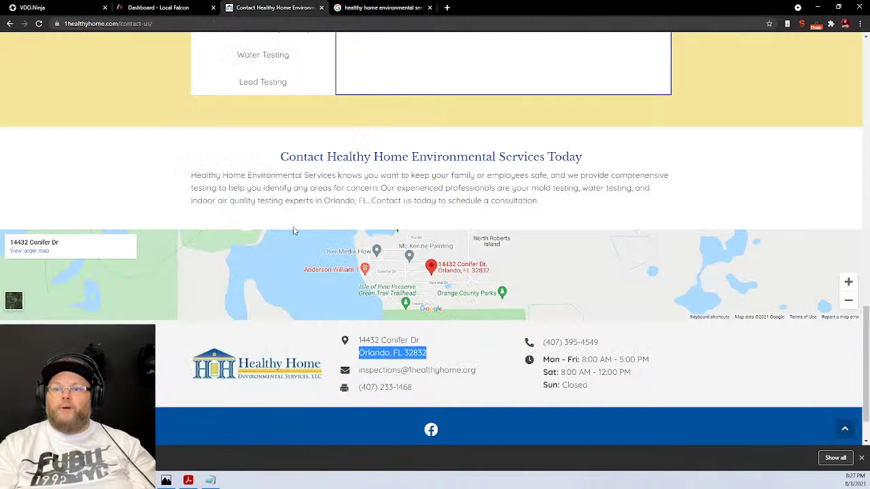
{"action": "scroll", "coordinate": [292, 230], "scroll_direction": "up", "scroll_amount": 4}
{"action": "scroll", "coordinate": [293, 164], "scroll_direction": "up", "scroll_amount": 10}
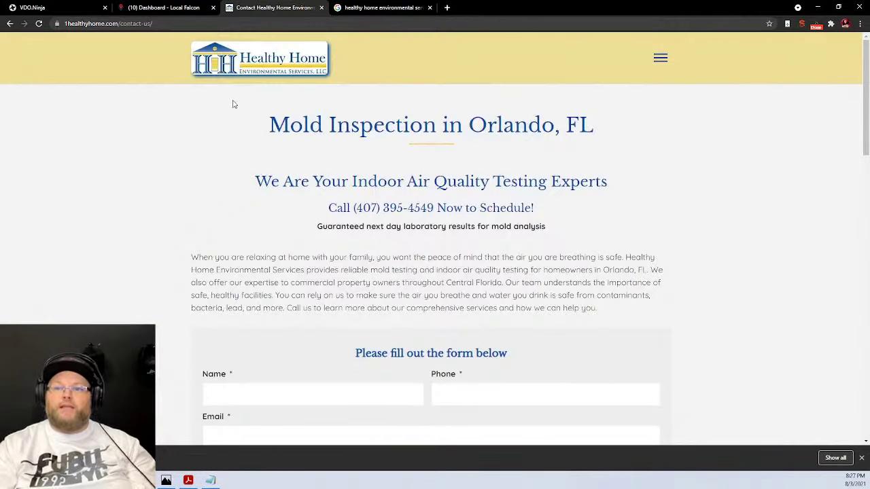
{"action": "left_click", "coordinate": [245, 65]}
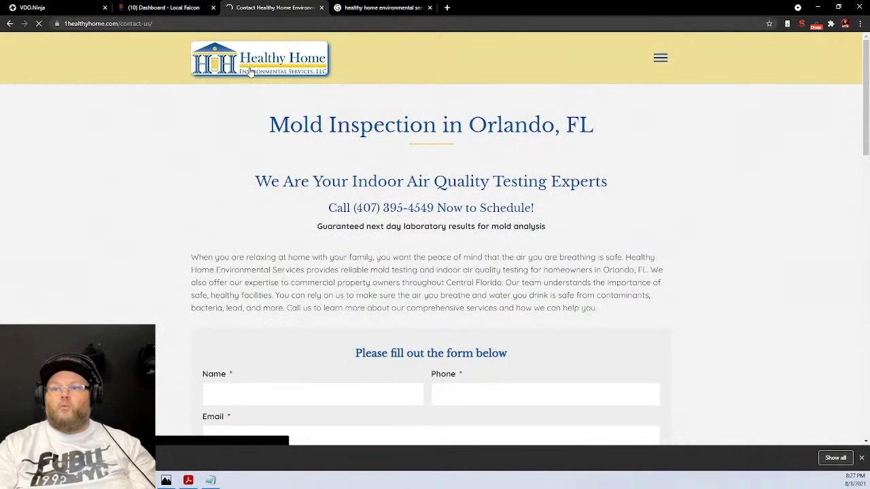
{"action": "left_click", "coordinate": [363, 5]}
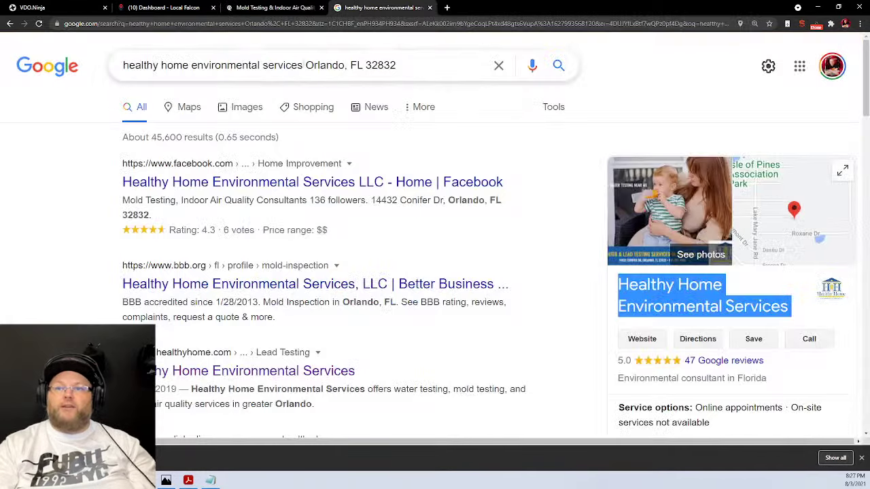
- Open the Map Scan Tool from the Local Falcon dashboard to set up a scan
{"action": "left_click", "coordinate": [166, 7]}
{"action": "left_click", "coordinate": [192, 129]}
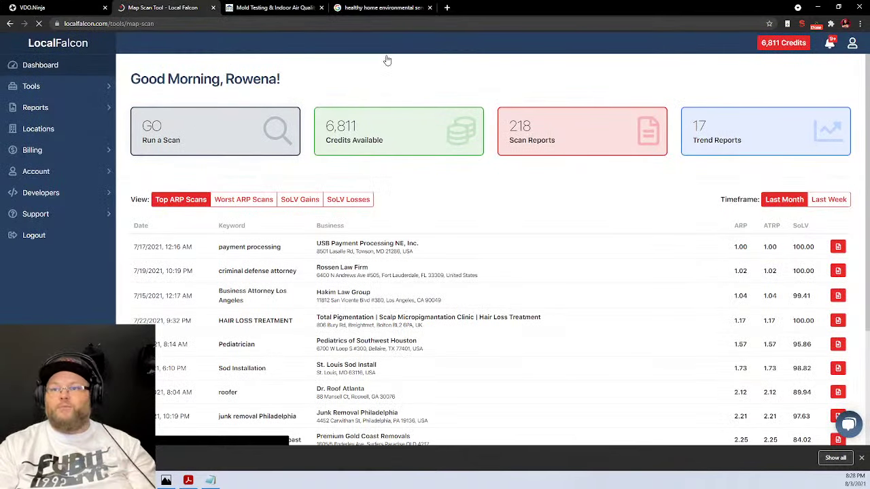
{"action": "left_click", "coordinate": [370, 7]}
- Inspect the 1healthyhome.com home page's header tags with the SEO extension, then close the extension
{"action": "left_click", "coordinate": [278, 7]}
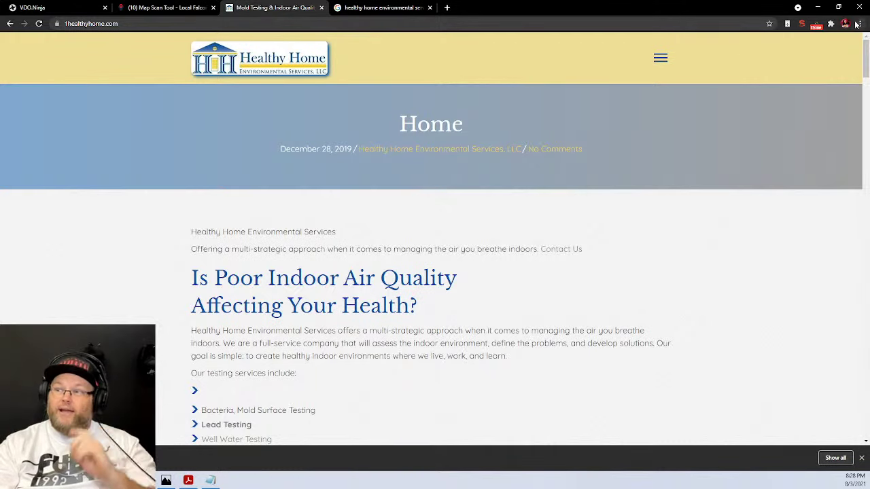
{"action": "left_click", "coordinate": [803, 24]}
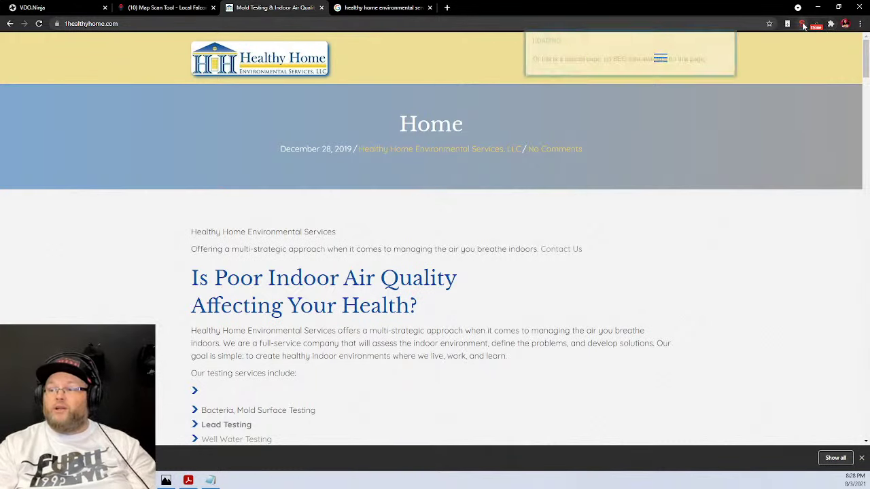
{"action": "left_click", "coordinate": [589, 53]}
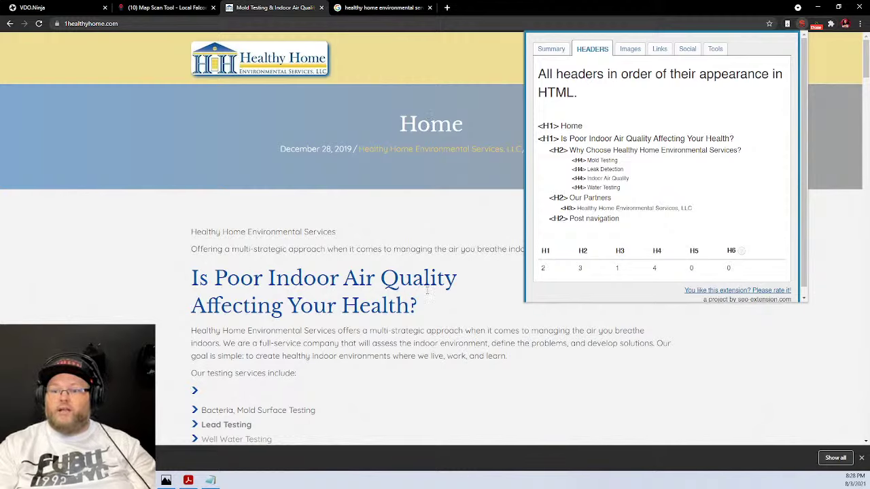
{"action": "left_click", "coordinate": [685, 350]}
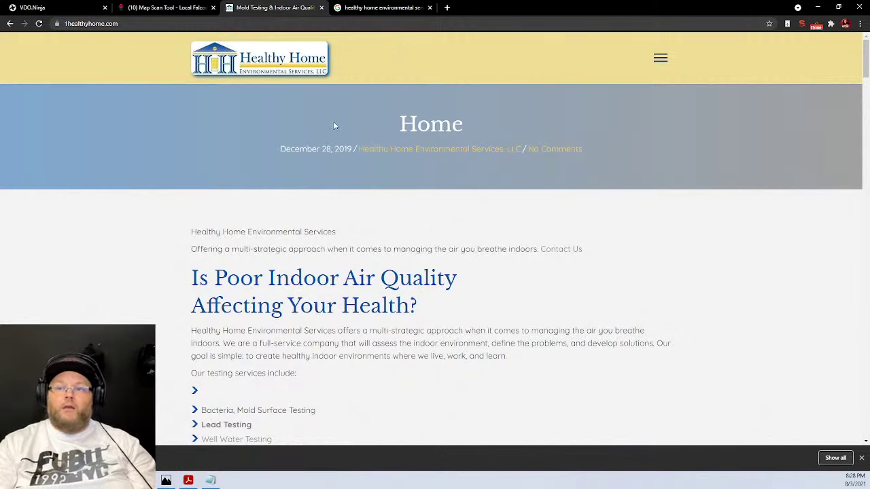
- In Local Falcon's Map Scan Tool, search for "Healthy Home Environmental Services" as a new location to add
{"action": "left_click", "coordinate": [161, 8]}
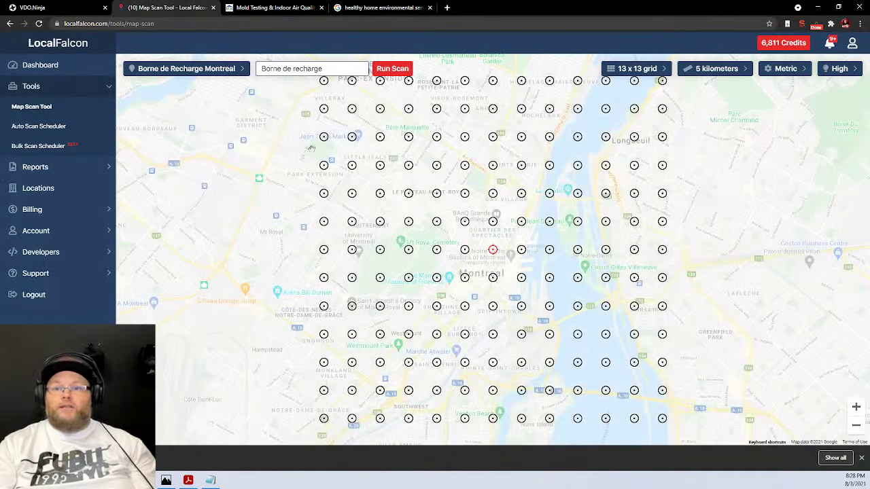
{"action": "left_click", "coordinate": [208, 74]}
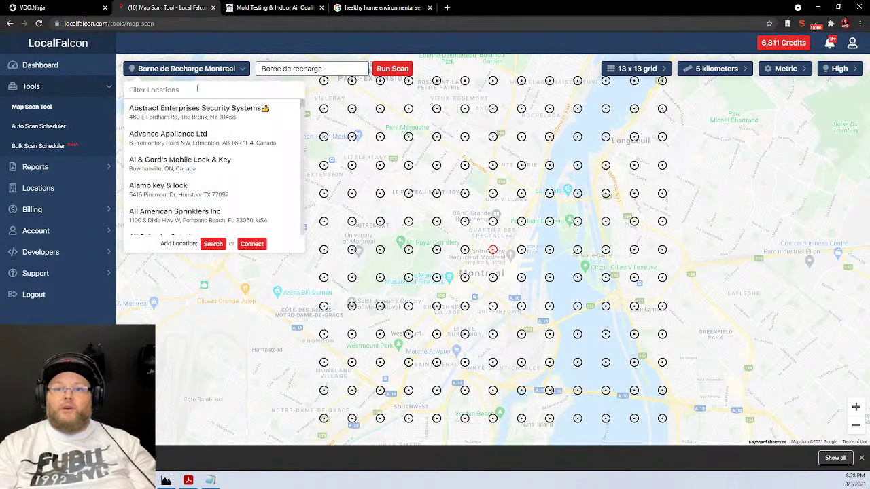
{"action": "left_click", "coordinate": [213, 243]}
{"action": "type", "text": "Healthy Home Environmental Services"}
{"action": "left_click", "coordinate": [486, 245]}
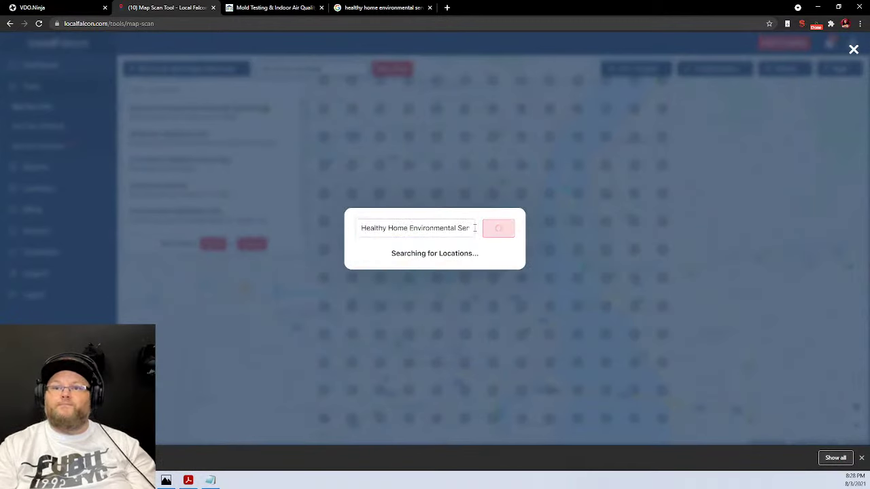
- Copy the phrase "Indoor Air Quality" from the main heading on the 1healthyhome.com home page
{"action": "left_click", "coordinate": [268, 7]}
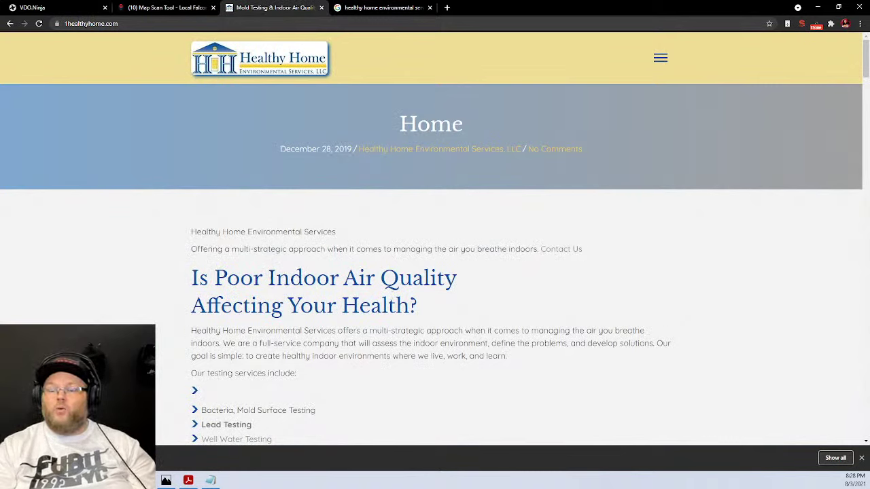
{"action": "left_click_drag", "start_coordinate": [267, 279], "coordinate": [467, 286]}
{"action": "key", "text": "ctrl+c"}
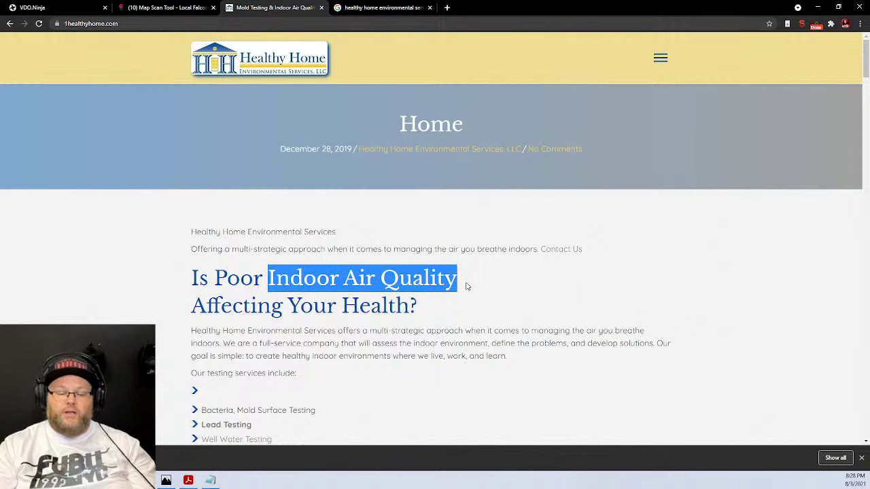
- Add the Healthy Home Environmental Services location in Orlando, FL from the Local Falcon search results as the scan location
{"action": "left_click", "coordinate": [376, 6]}
{"action": "left_click", "coordinate": [183, 8]}
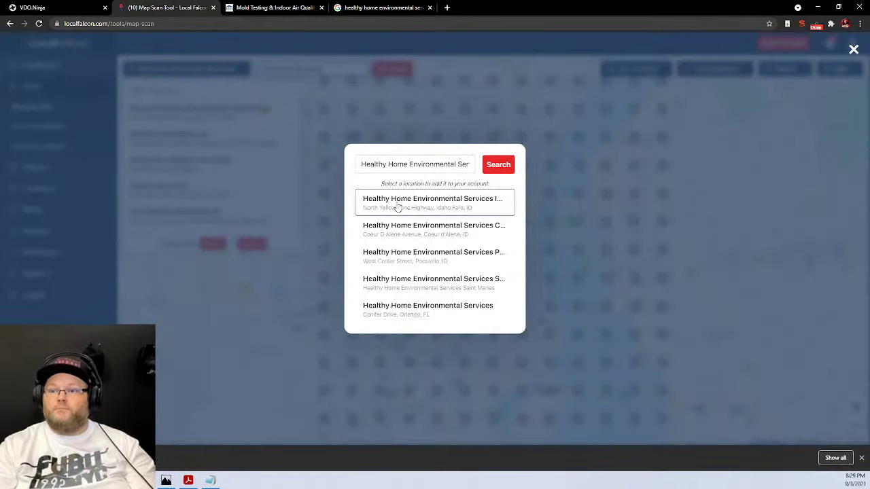
{"action": "left_click", "coordinate": [429, 314]}
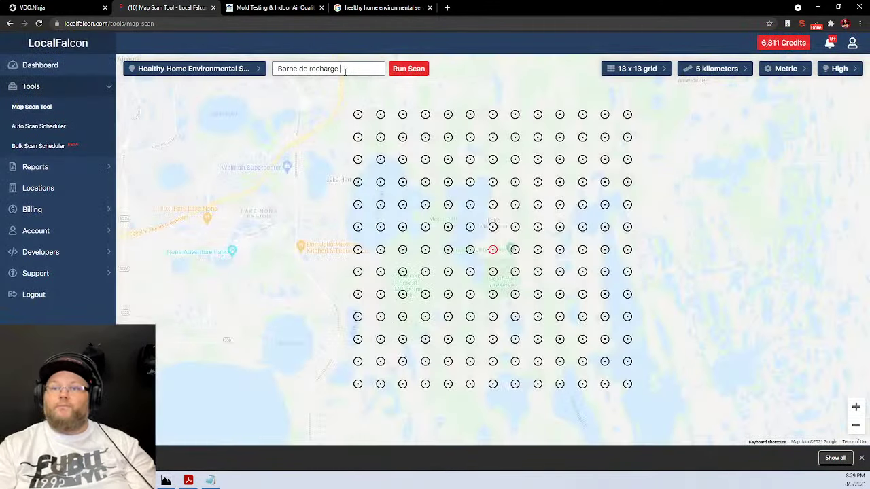
- Set the scan keyword to "Indoor Air Quality", run the scan and choose to wait for its results
{"action": "triple_click", "coordinate": [344, 71]}
{"action": "key", "text": "ctrl+v"}
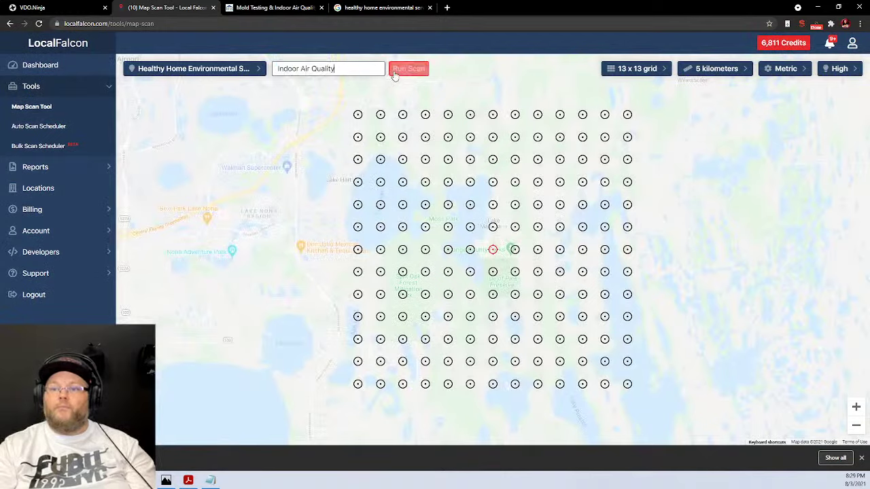
{"action": "left_click", "coordinate": [402, 69]}
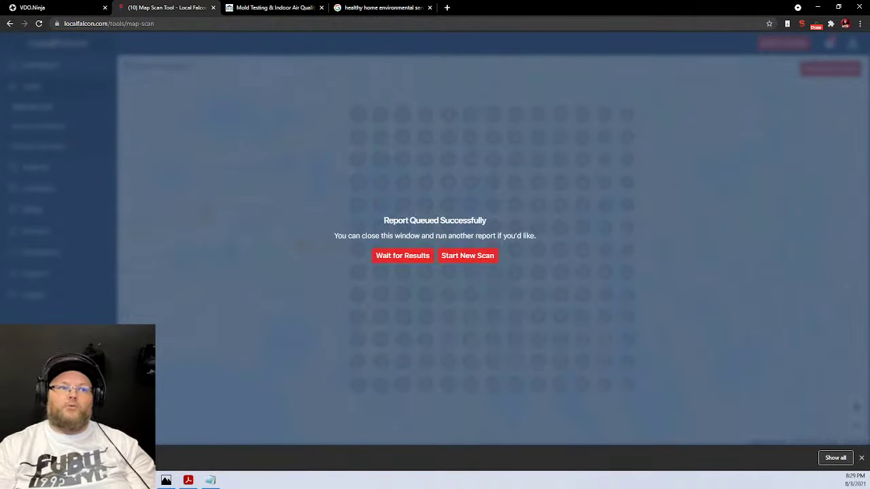
{"action": "left_click", "coordinate": [394, 260]}
- Look over the 1healthyhome content report in Notepad and the Site Audit PDF in Acrobat, returning to the scan
{"action": "left_click", "coordinate": [213, 484]}
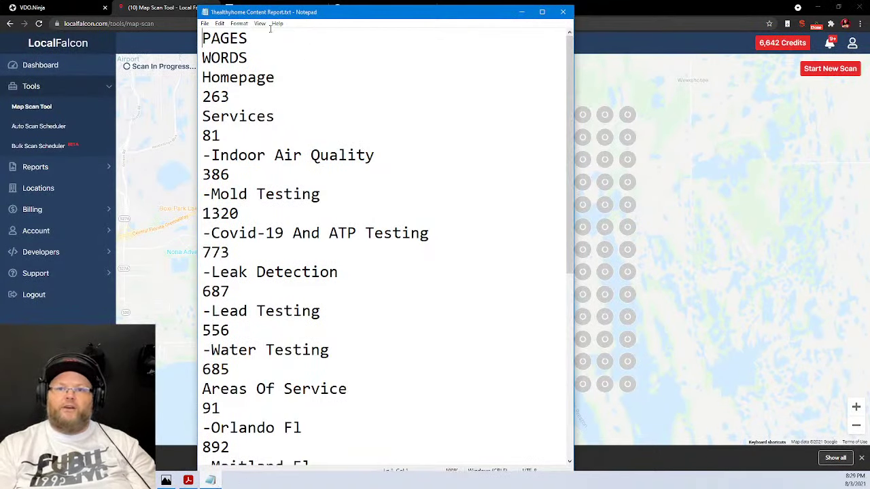
{"action": "left_click", "coordinate": [211, 480]}
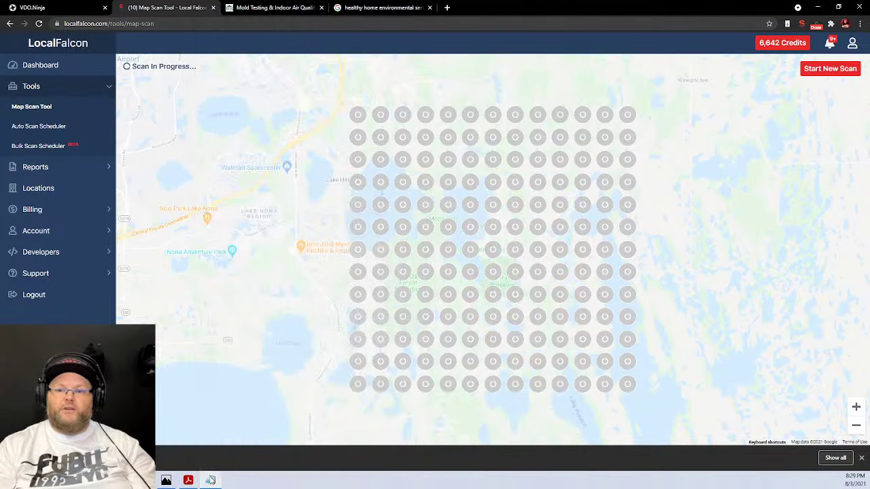
{"action": "left_click", "coordinate": [189, 480]}
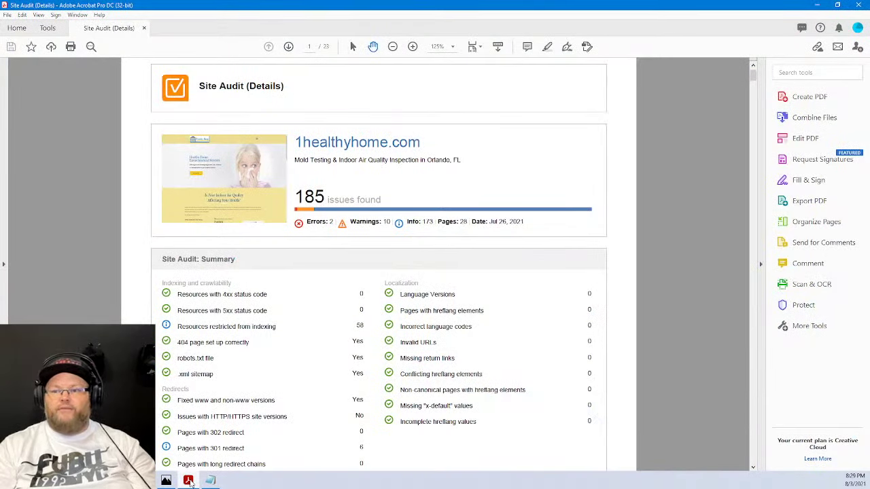
{"action": "left_click", "coordinate": [189, 480]}
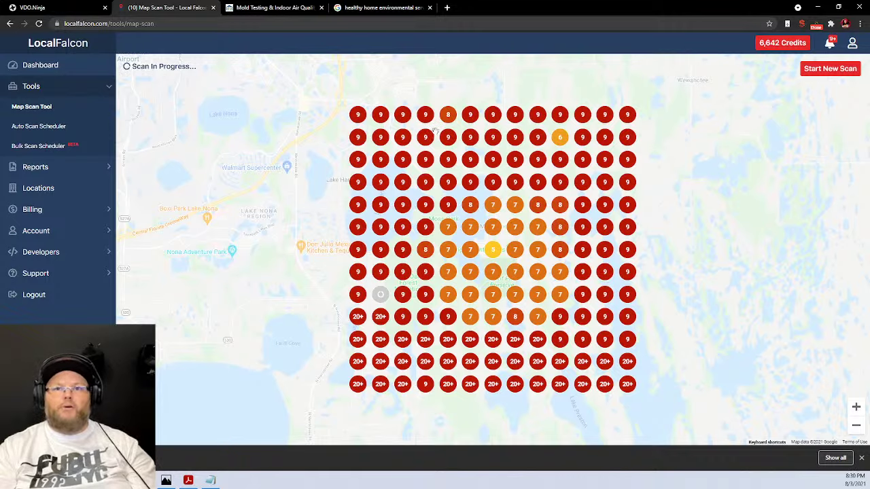
- Open the Facebook profile in a new browser tab, browse its posts and open the photo of the Saint Louis map ranking grid
{"action": "left_click", "coordinate": [447, 7]}
{"action": "type", "text": "fa"}
{"action": "key", "text": "Return"}
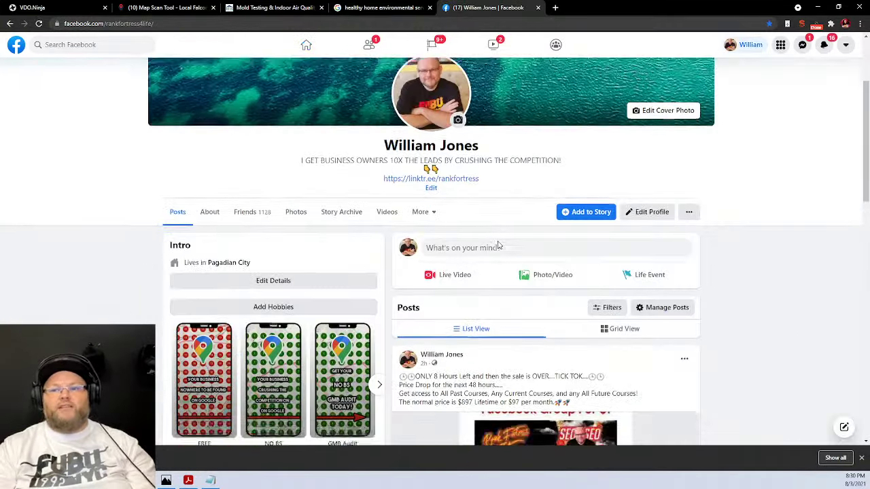
{"action": "scroll", "coordinate": [503, 243], "scroll_direction": "down", "scroll_amount": 10}
{"action": "scroll", "coordinate": [498, 242], "scroll_direction": "down", "scroll_amount": 8}
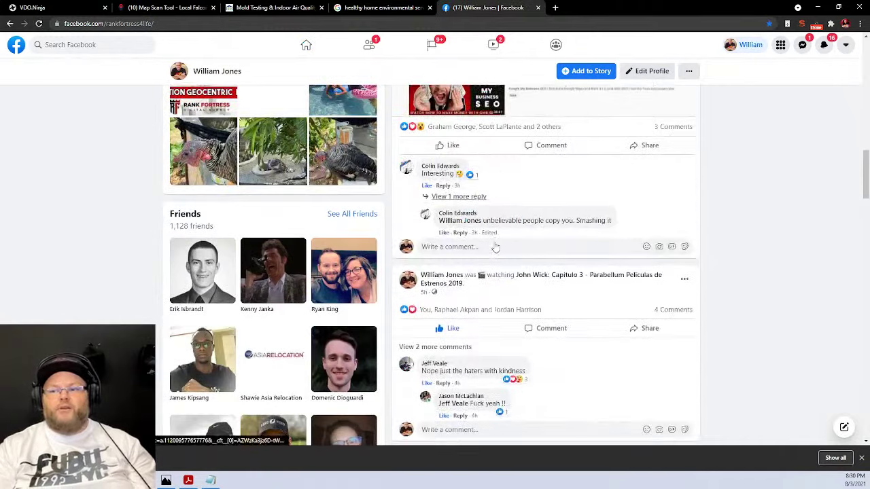
{"action": "scroll", "coordinate": [495, 246], "scroll_direction": "down", "scroll_amount": 10}
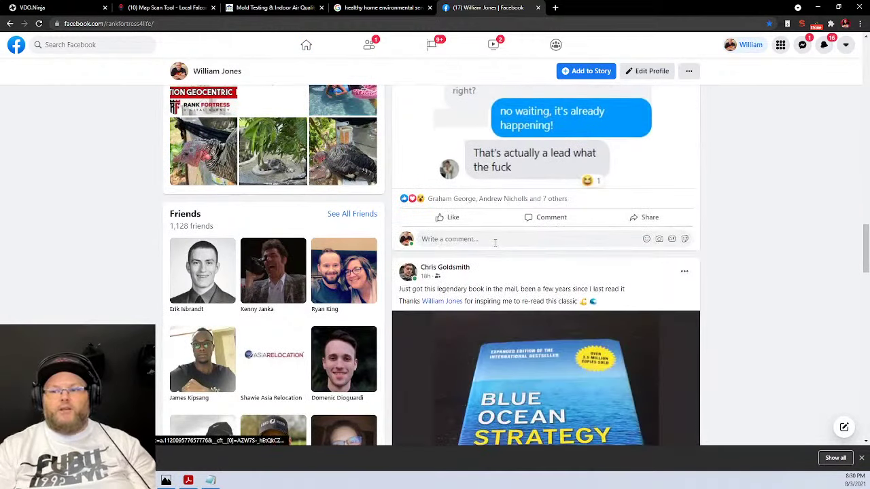
{"action": "scroll", "coordinate": [495, 249], "scroll_direction": "down", "scroll_amount": 10}
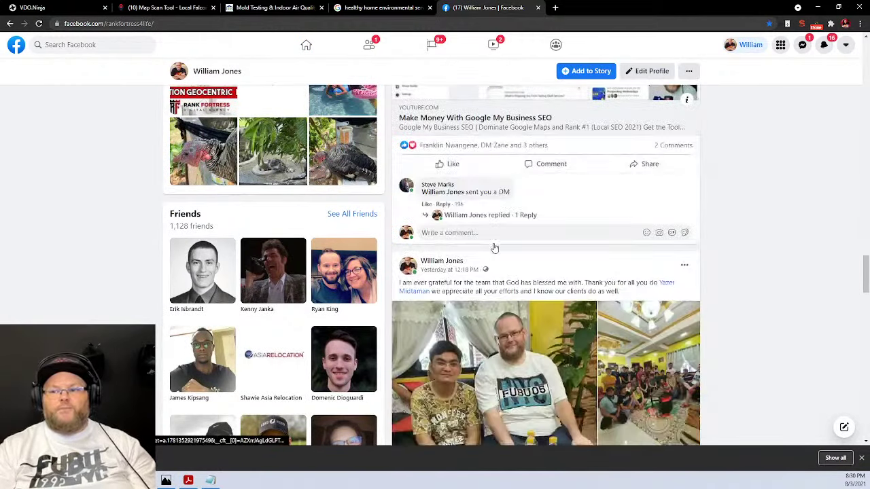
{"action": "scroll", "coordinate": [495, 249], "scroll_direction": "down", "scroll_amount": 3}
{"action": "left_click", "coordinate": [495, 249]}
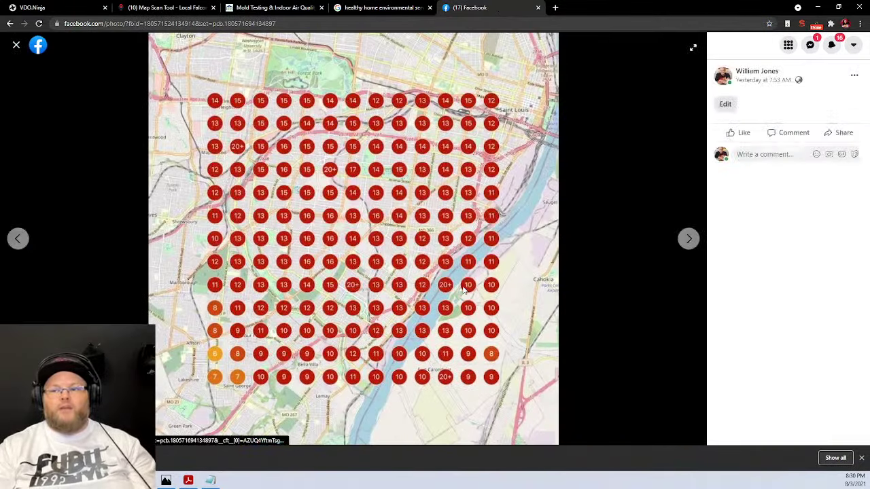
- View the next Saint Louis ranking grid photo, close the photo viewer and return to the Healthy Home website
{"action": "left_click", "coordinate": [690, 240]}
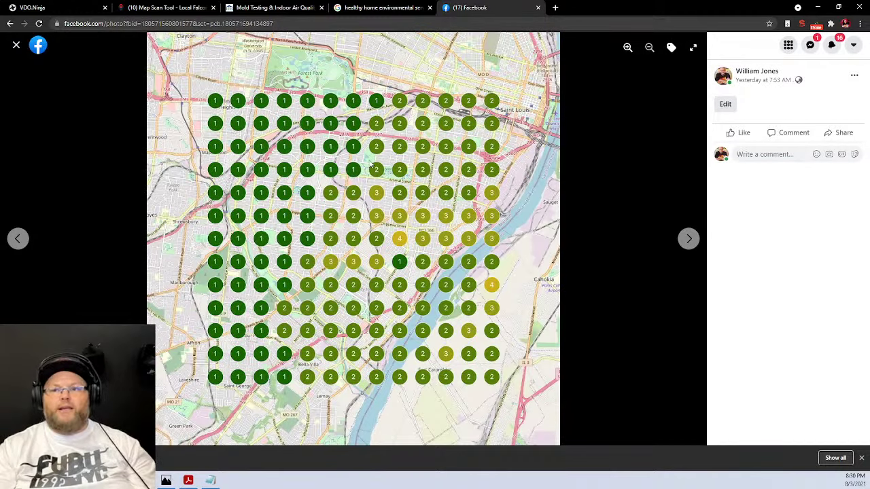
{"action": "left_click", "coordinate": [16, 45]}
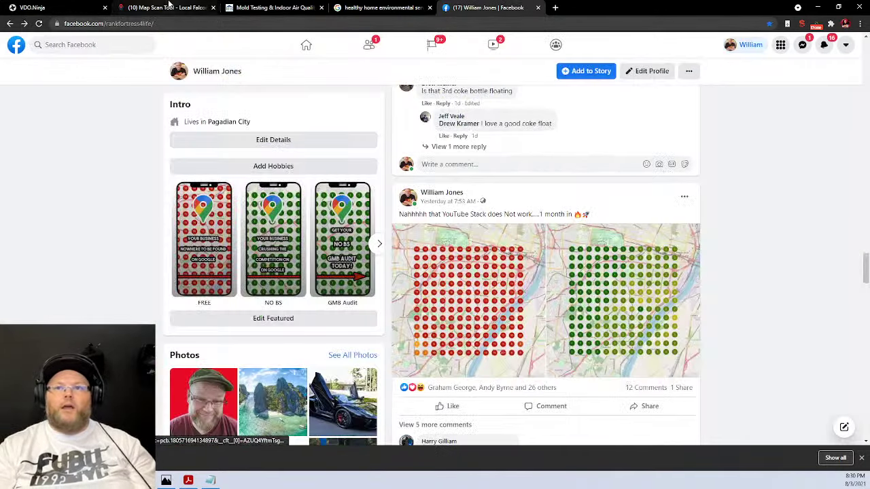
{"action": "left_click", "coordinate": [275, 7]}
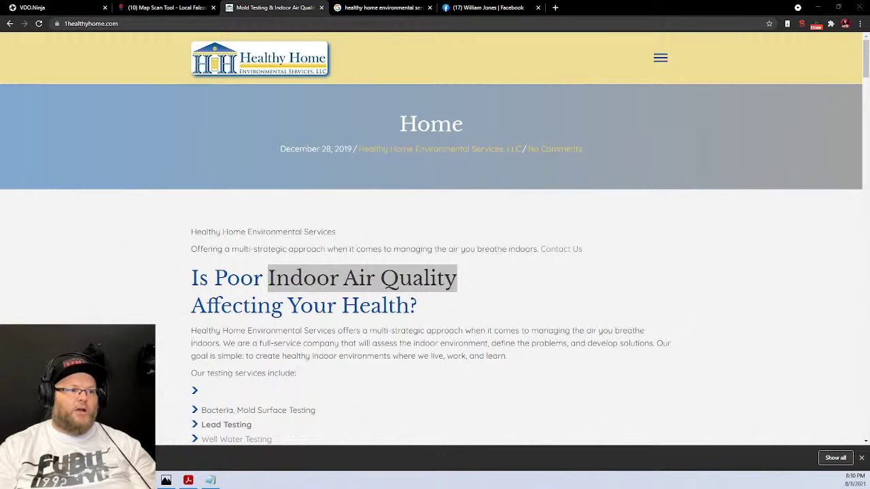
- Open bordenfamilylaw.com from its Site Audit PDF in Acrobat, and close the Healthy Home Google search and website pages in the browser
{"action": "key", "text": "alt+Tab"}
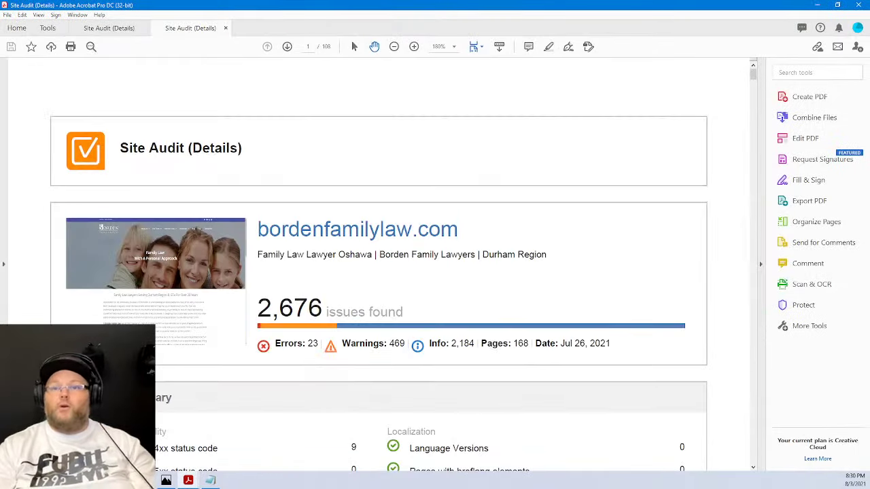
{"action": "left_click", "coordinate": [297, 239]}
{"action": "left_click", "coordinate": [435, 268]}
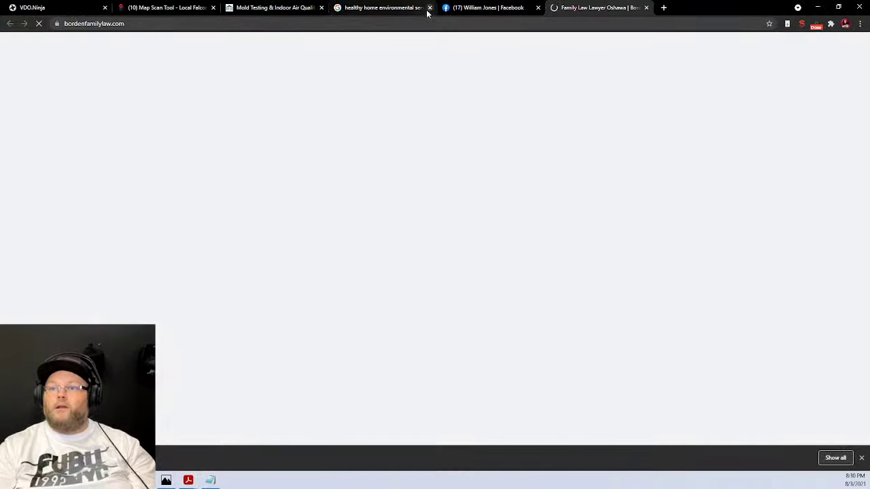
{"action": "left_click", "coordinate": [430, 7]}
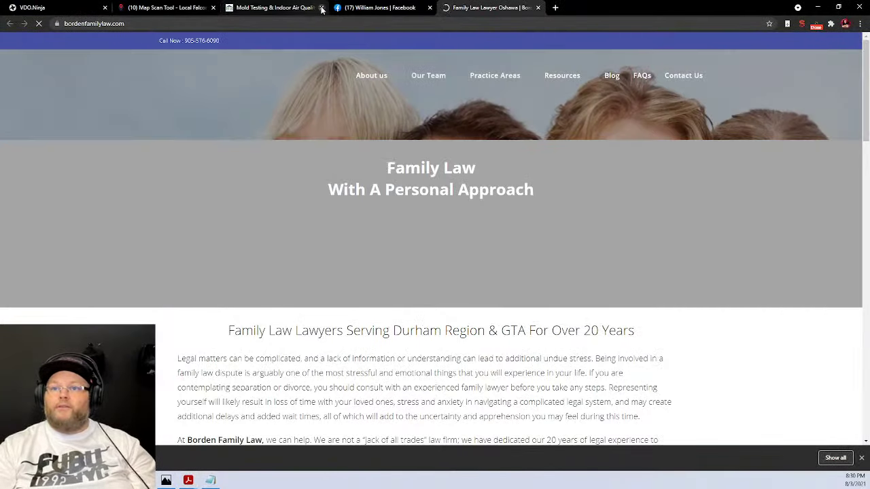
{"action": "left_click", "coordinate": [322, 8]}
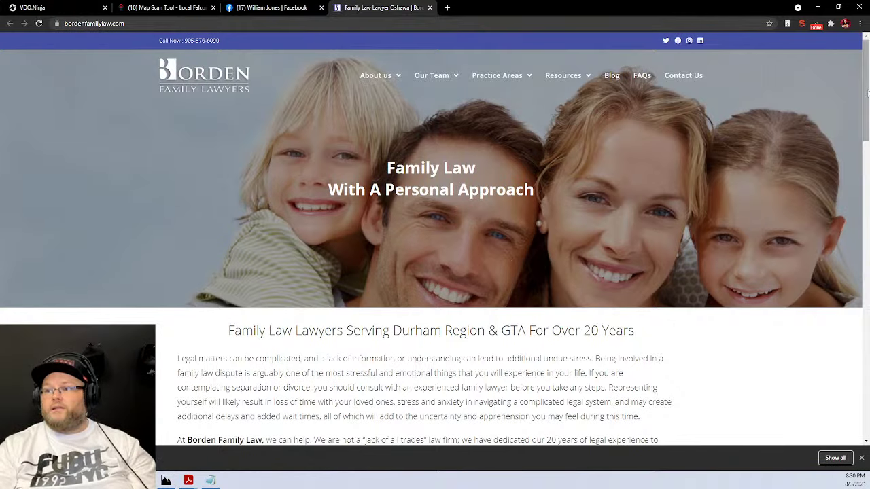
- Skim the Borden Family Lawyers homepage down to its footer and return to the hero banner
{"action": "left_click_drag", "start_coordinate": [867, 93], "coordinate": [867, 405]}
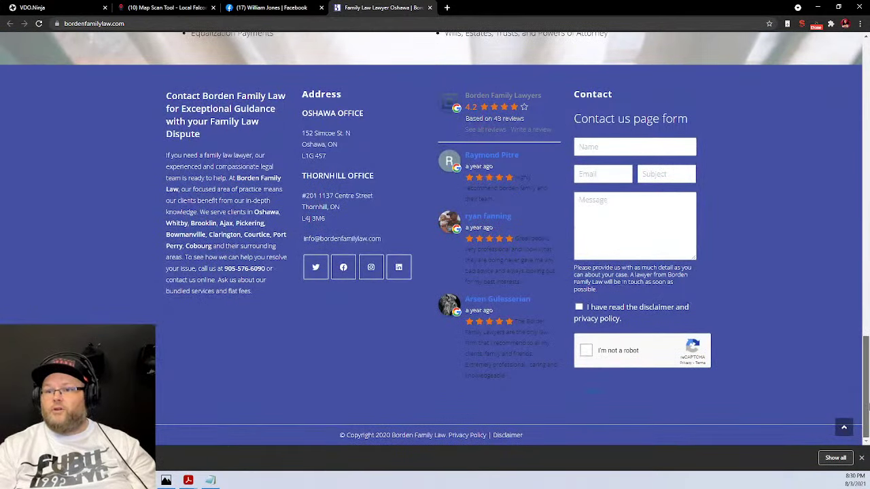
{"action": "left_click", "coordinate": [843, 427]}
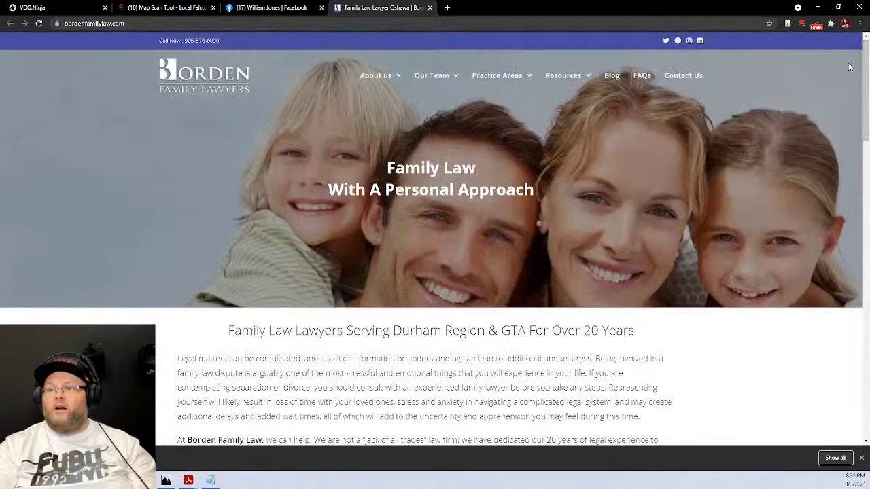
{"action": "scroll", "coordinate": [734, 240], "scroll_direction": "down", "scroll_amount": 4}
{"action": "scroll", "coordinate": [735, 241], "scroll_direction": "up", "scroll_amount": 4}
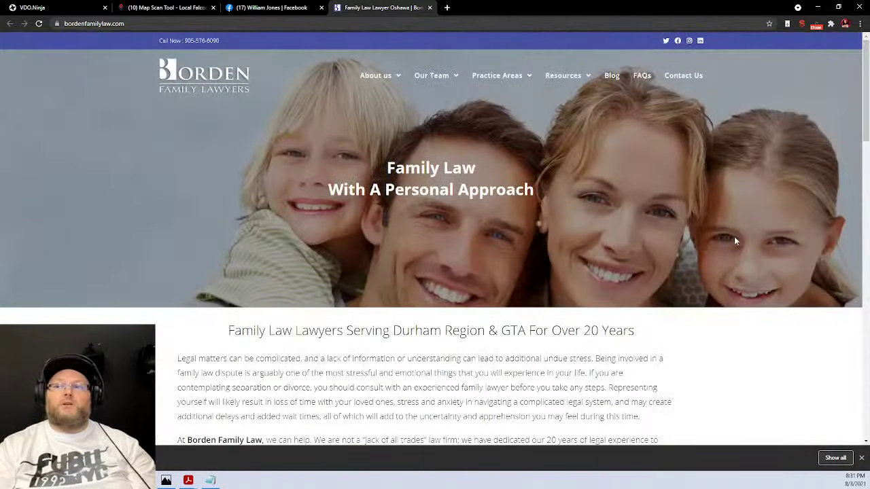
{"action": "scroll", "coordinate": [735, 241], "scroll_direction": "down", "scroll_amount": 3}
{"action": "scroll", "coordinate": [735, 240], "scroll_direction": "up", "scroll_amount": 3}
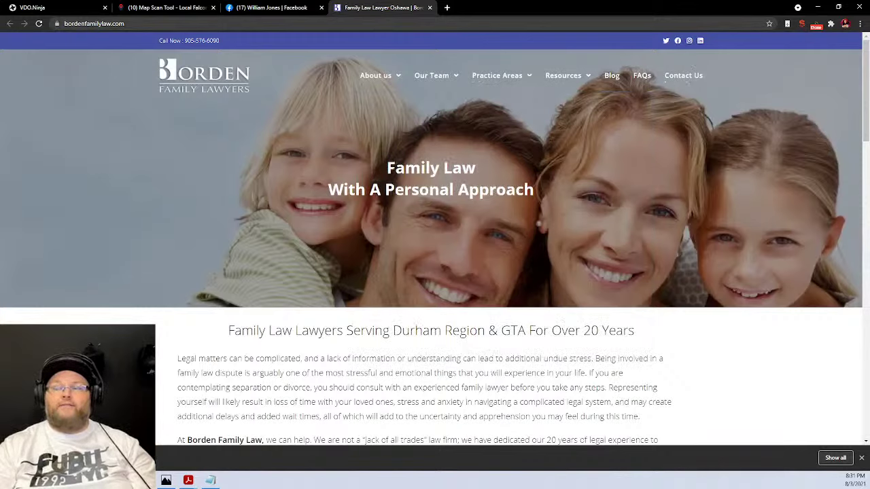
- Check the homepage's header tags in the SEO extension and highlight the hero heading and the "Family Law Lawyers Serving Durham Region" heading
{"action": "left_click_drag", "start_coordinate": [387, 167], "coordinate": [544, 208]}
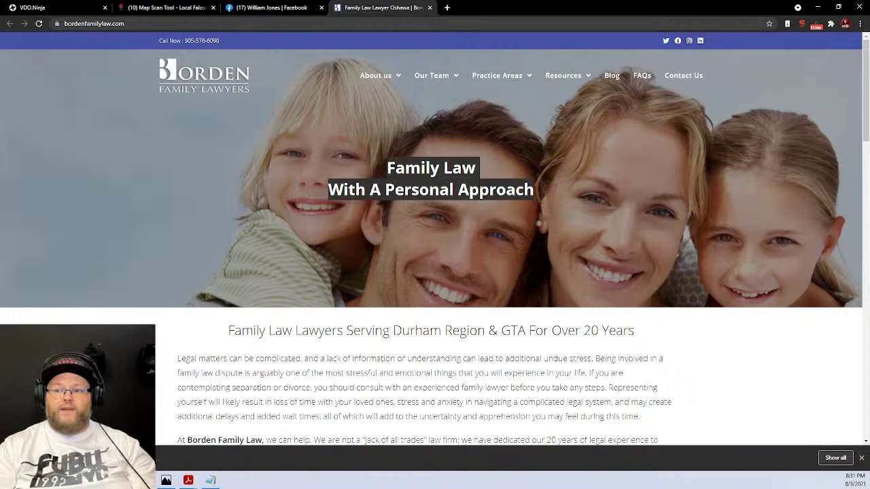
{"action": "left_click", "coordinate": [296, 149]}
{"action": "left_click_drag", "start_coordinate": [377, 170], "coordinate": [541, 199]}
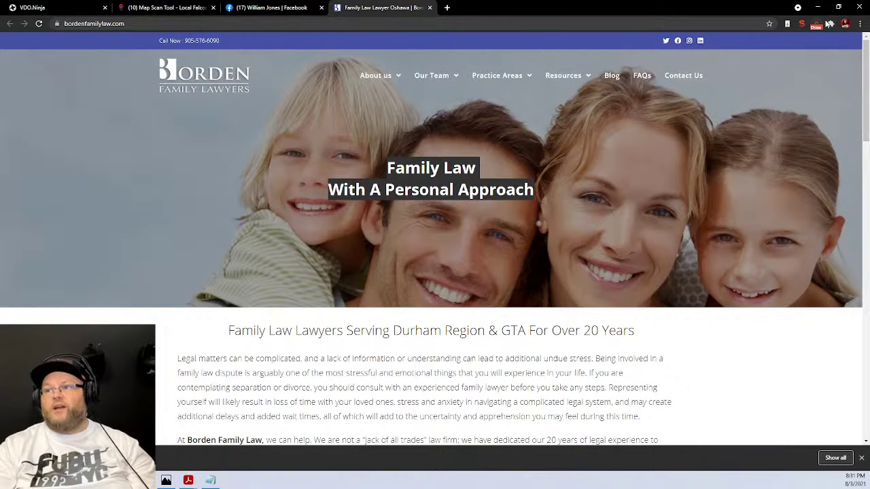
{"action": "left_click", "coordinate": [802, 24]}
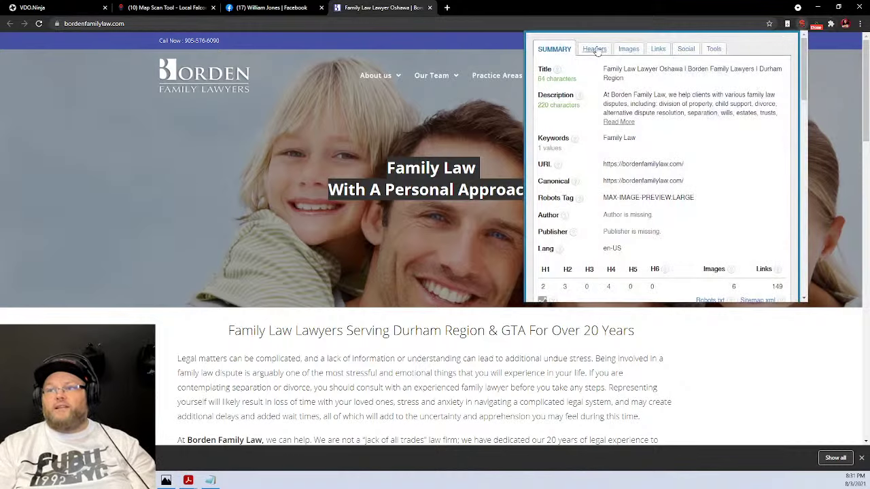
{"action": "left_click", "coordinate": [593, 50]}
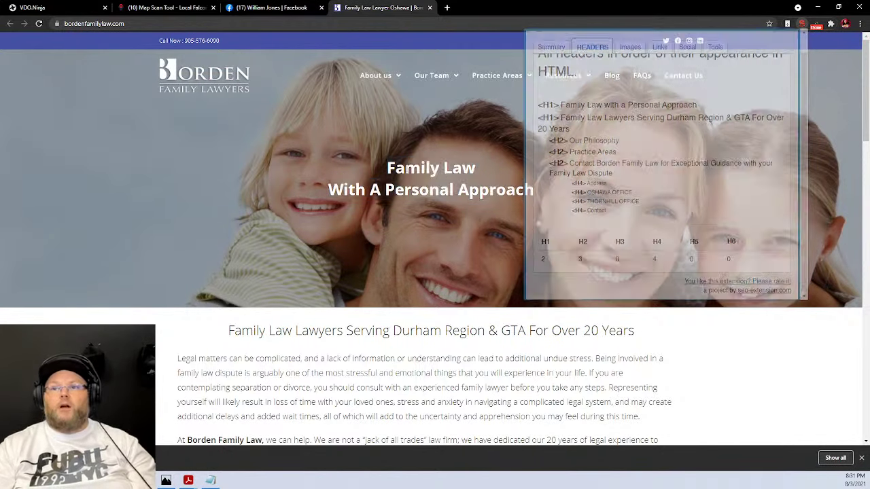
{"action": "key", "text": "Escape"}
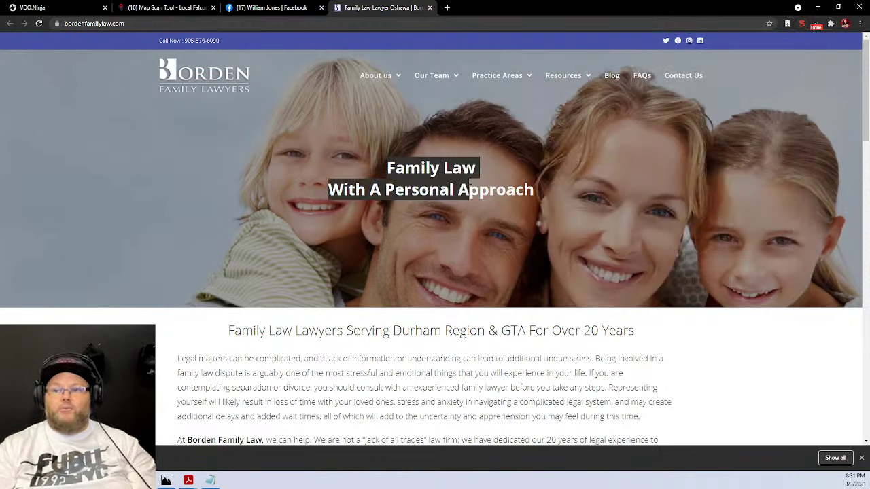
{"action": "left_click_drag", "start_coordinate": [231, 331], "coordinate": [707, 336]}
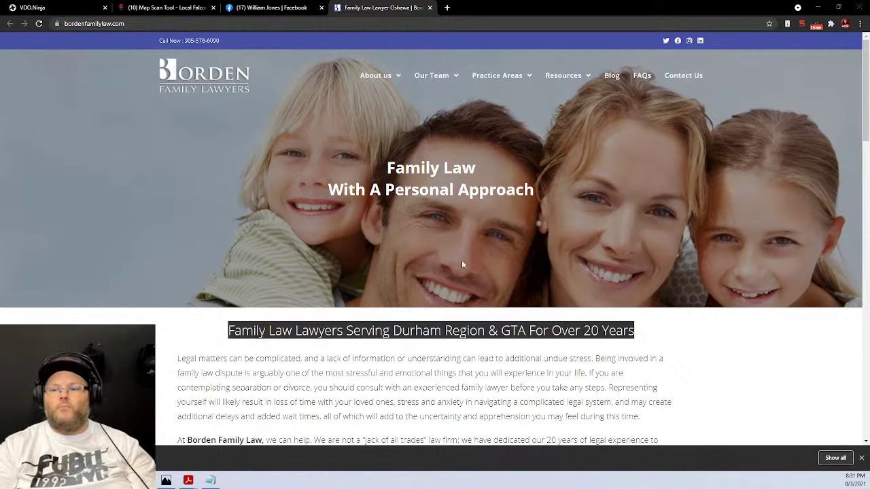
- Examine the homepage's header area and body content through the Our Philosophy and Practice Areas sections
{"action": "scroll", "coordinate": [462, 264], "scroll_direction": "down", "scroll_amount": 4}
{"action": "scroll", "coordinate": [461, 264], "scroll_direction": "up", "scroll_amount": 4}
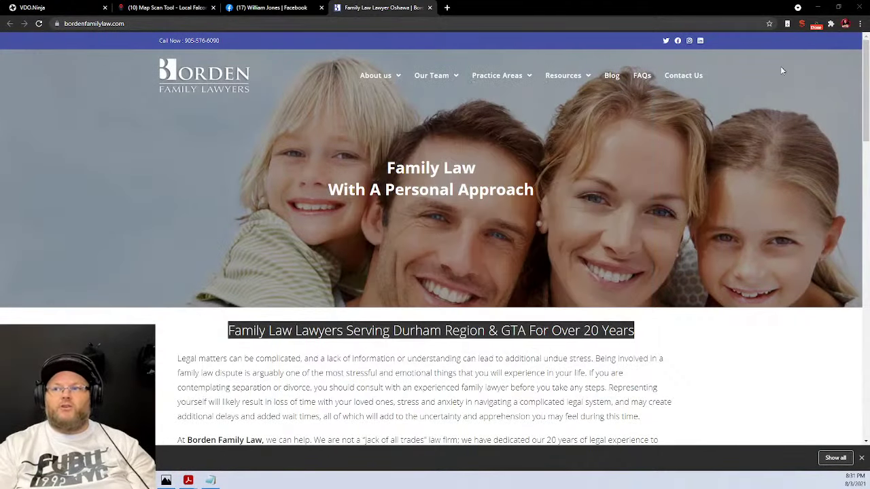
{"action": "scroll", "coordinate": [758, 62], "scroll_direction": "down", "scroll_amount": 2}
{"action": "scroll", "coordinate": [758, 62], "scroll_direction": "up", "scroll_amount": 2}
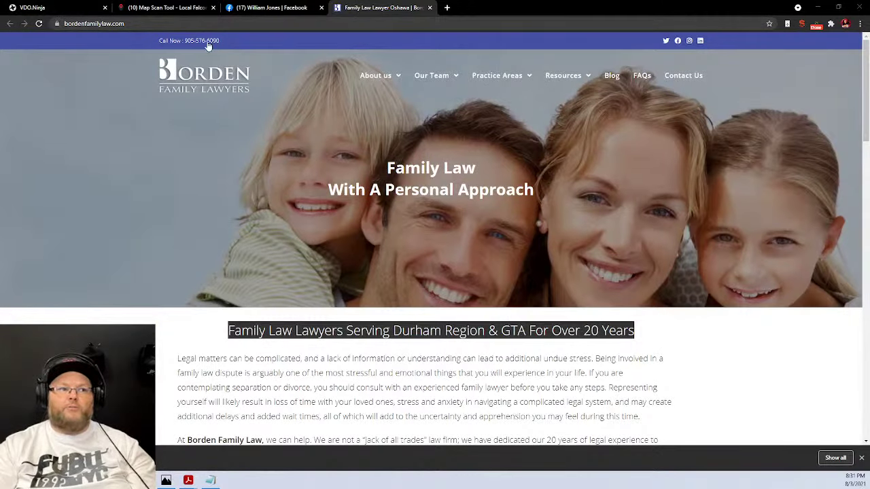
{"action": "scroll", "coordinate": [716, 108], "scroll_direction": "down", "scroll_amount": 5}
{"action": "scroll", "coordinate": [716, 108], "scroll_direction": "down", "scroll_amount": 6}
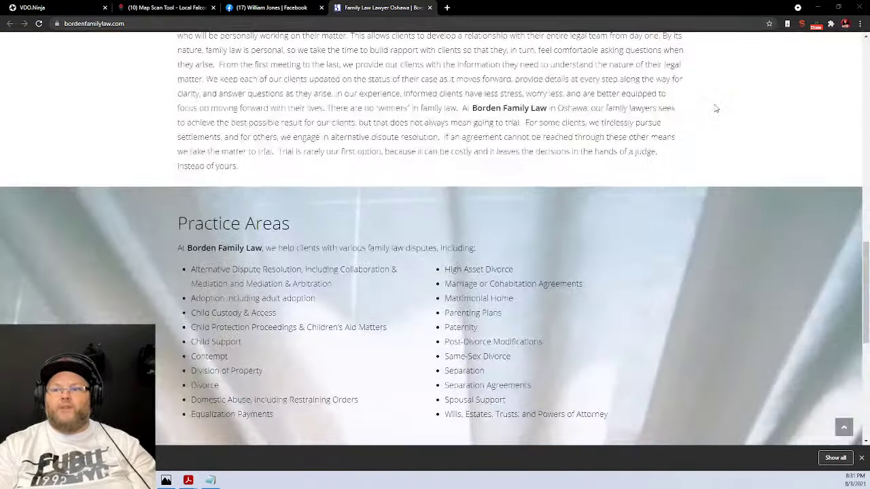
{"action": "scroll", "coordinate": [716, 108], "scroll_direction": "down", "scroll_amount": 2}
{"action": "scroll", "coordinate": [716, 108], "scroll_direction": "up", "scroll_amount": 5}
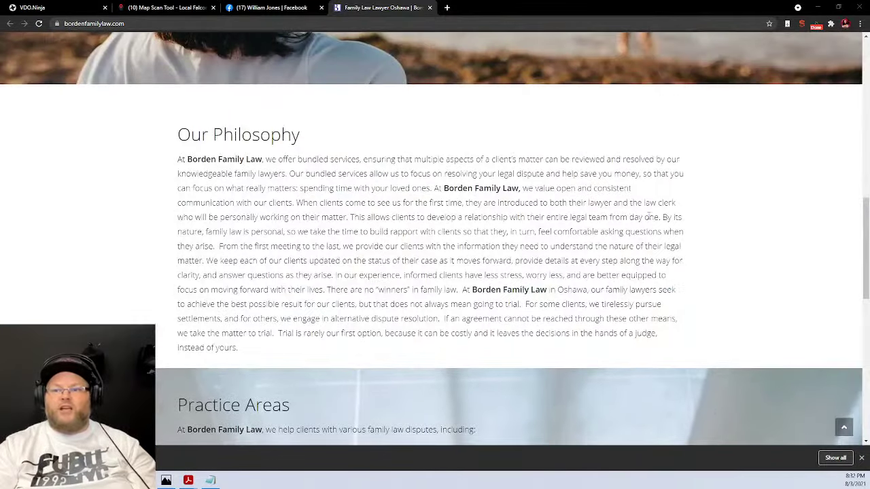
{"action": "scroll", "coordinate": [365, 329], "scroll_direction": "down", "scroll_amount": 3}
{"action": "scroll", "coordinate": [421, 367], "scroll_direction": "up", "scroll_amount": 3}
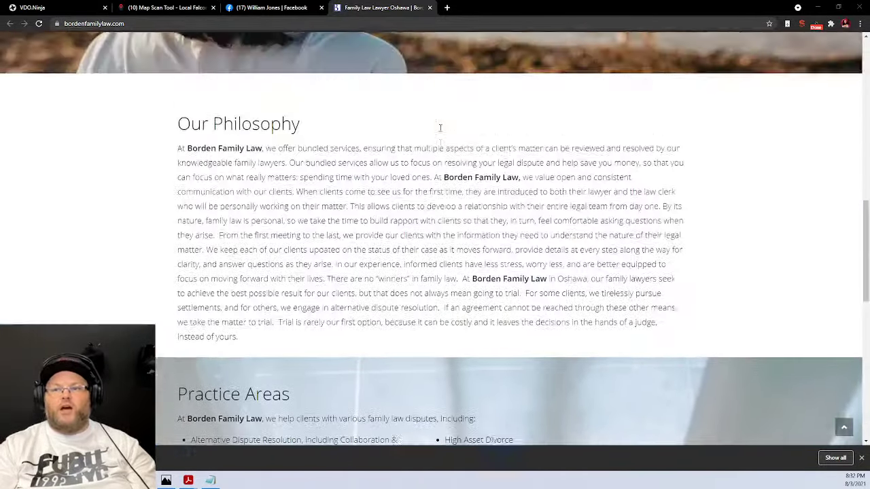
- Examine the practice areas list and the footer's contact text, office addresses, reviews and contact form, returning to the page top
{"action": "scroll", "coordinate": [420, 367], "scroll_direction": "down", "scroll_amount": 4}
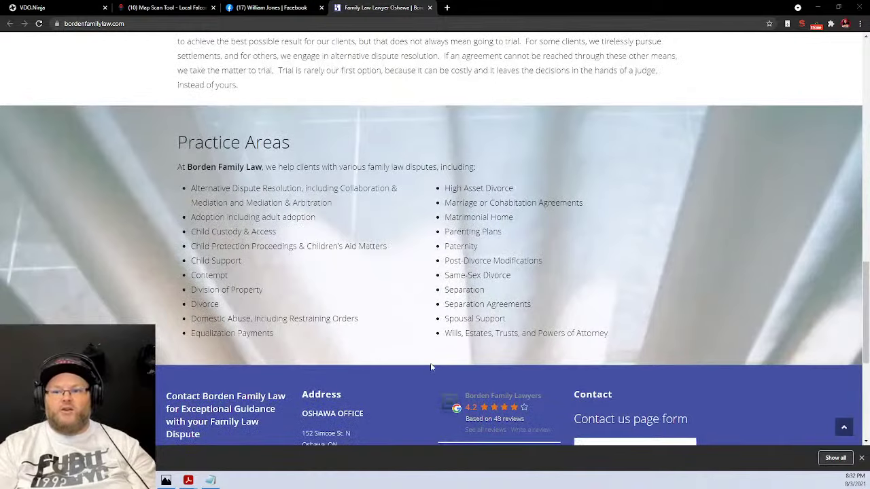
{"action": "scroll", "coordinate": [430, 367], "scroll_direction": "down", "scroll_amount": 4}
{"action": "scroll", "coordinate": [430, 367], "scroll_direction": "down", "scroll_amount": 1}
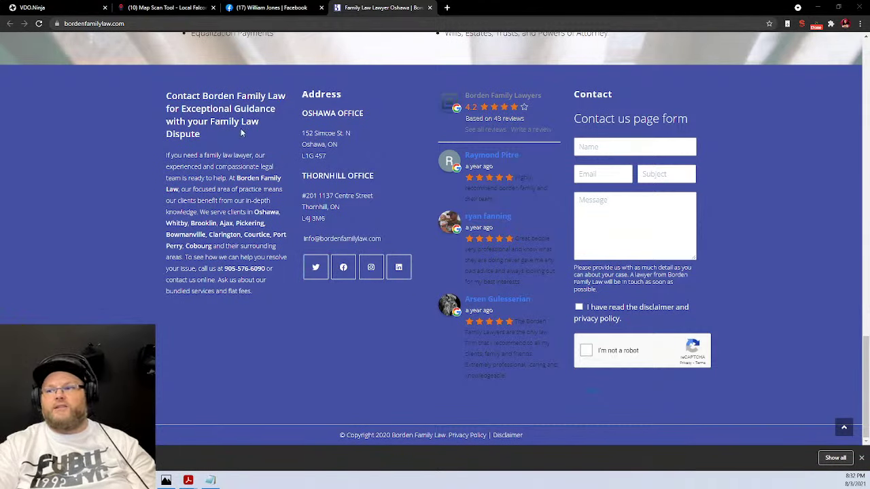
{"action": "scroll", "coordinate": [617, 399], "scroll_direction": "up", "scroll_amount": 7}
{"action": "scroll", "coordinate": [623, 399], "scroll_direction": "up", "scroll_amount": 3}
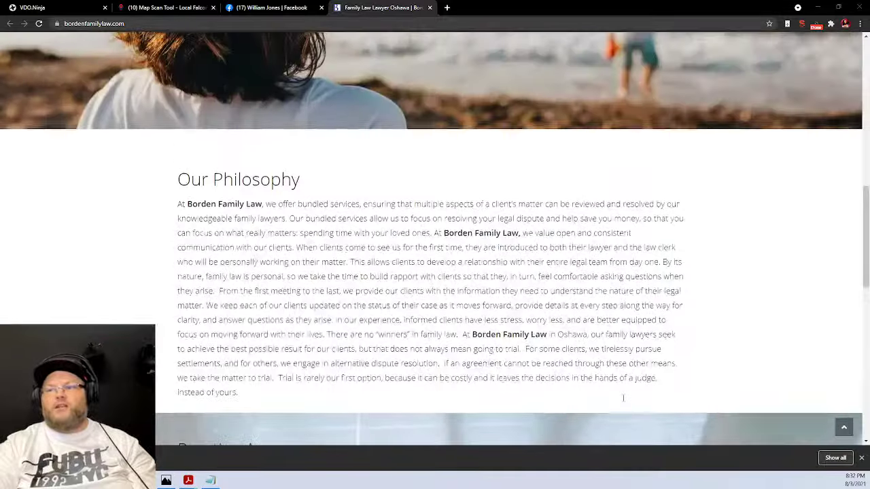
{"action": "scroll", "coordinate": [623, 398], "scroll_direction": "up", "scroll_amount": 5}
{"action": "scroll", "coordinate": [622, 394], "scroll_direction": "down", "scroll_amount": 15}
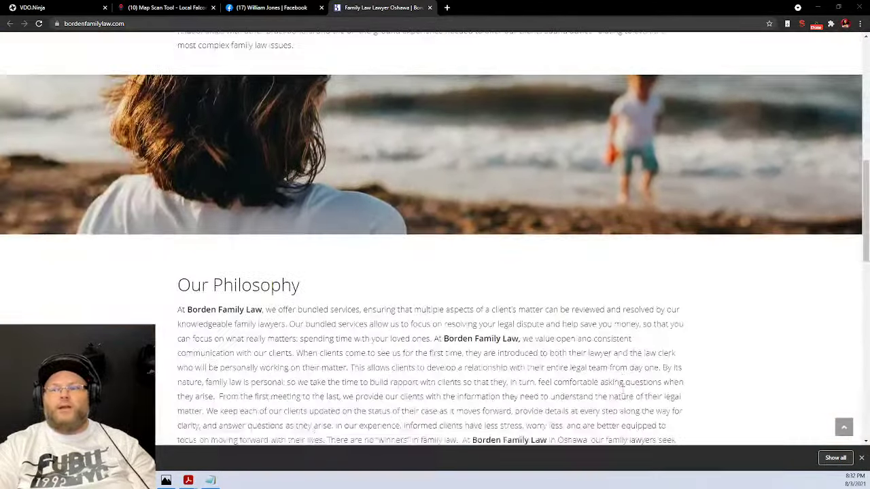
{"action": "scroll", "coordinate": [621, 101], "scroll_direction": "down", "scroll_amount": 2}
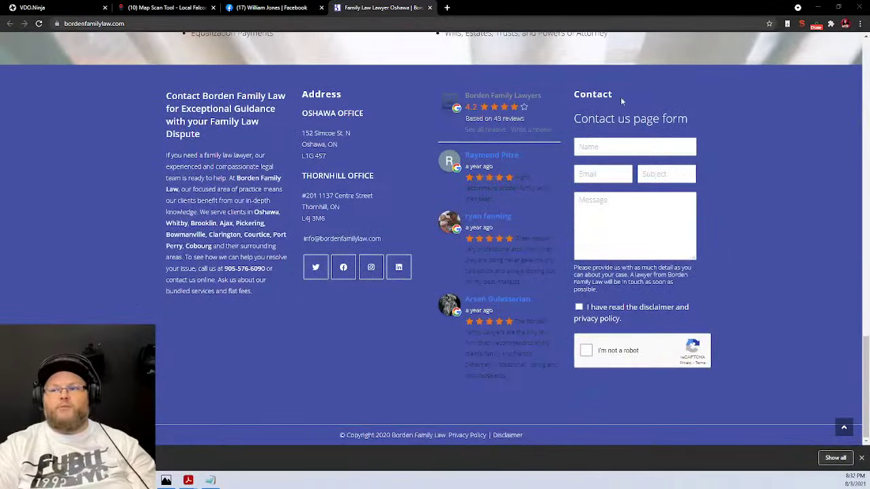
{"action": "left_click", "coordinate": [868, 58]}
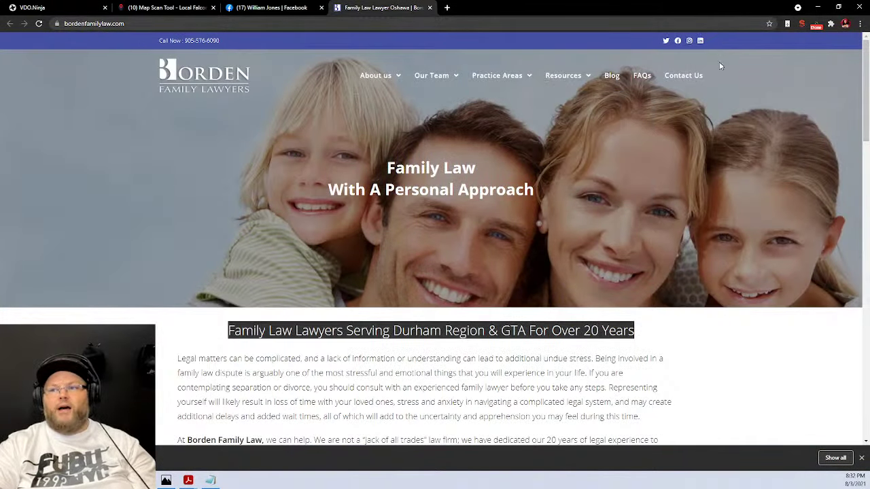
- Look through the site's Our Team and Practice Areas entries and open the Alternative Dispute Resolution page
{"action": "mouse_move", "coordinate": [435, 76]}
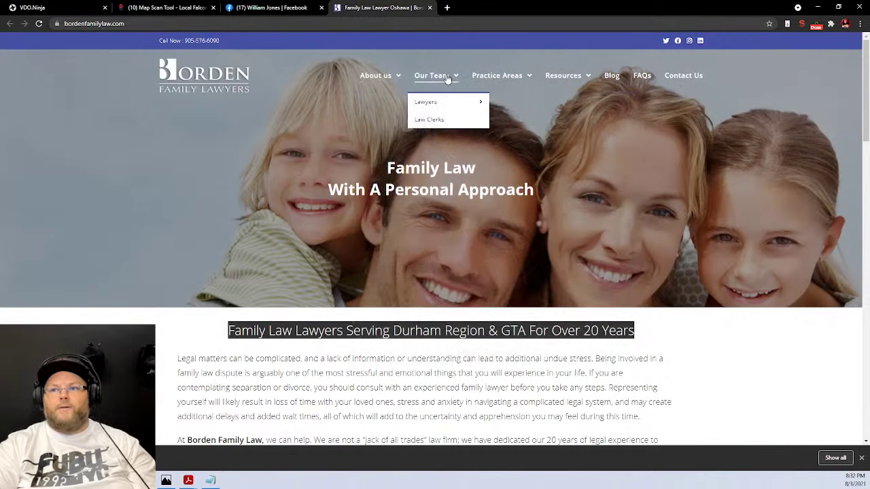
{"action": "mouse_move", "coordinate": [448, 101]}
{"action": "mouse_move", "coordinate": [497, 75]}
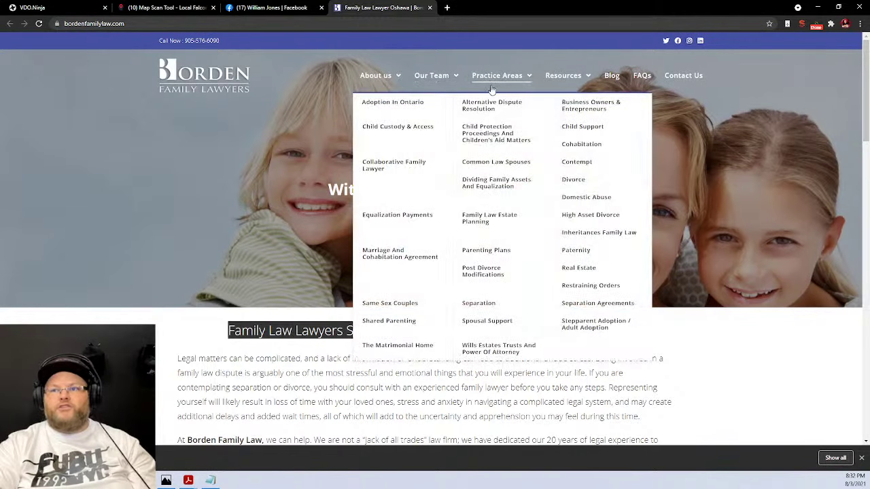
{"action": "left_click", "coordinate": [486, 107]}
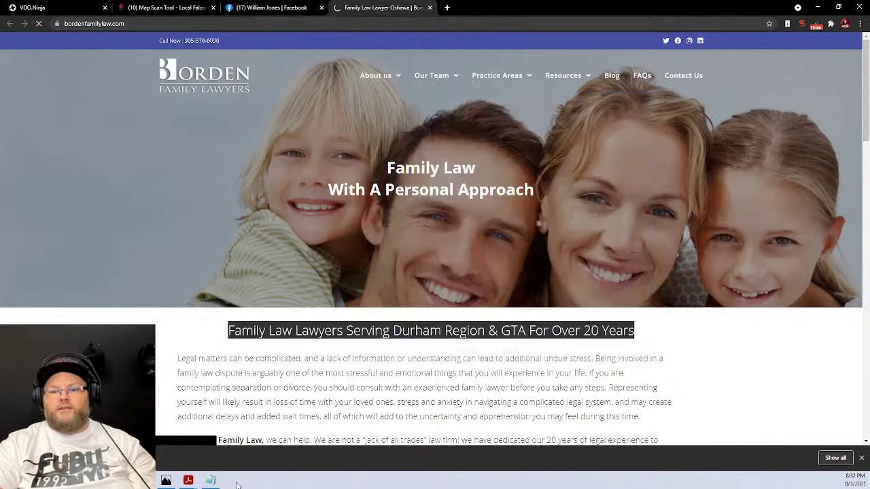
- Close the 1healthyhome content report in Notepad and look over the page word counts in the Bordenfamilylaw Content Report
{"action": "left_click", "coordinate": [211, 480]}
{"action": "left_click", "coordinate": [211, 481]}
{"action": "left_click", "coordinate": [210, 481]}
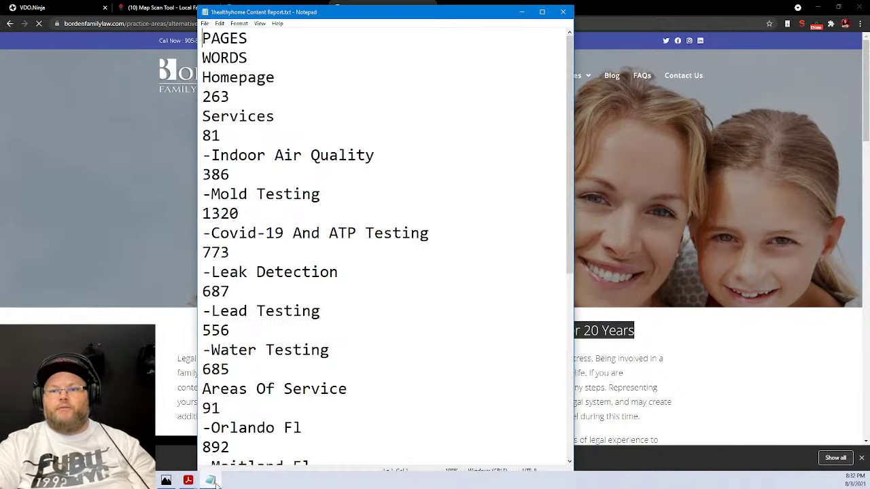
{"action": "left_click", "coordinate": [563, 11]}
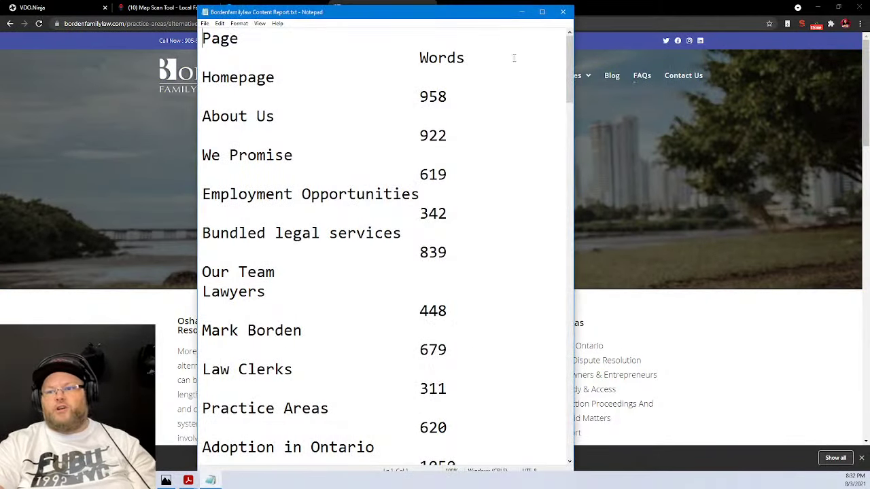
{"action": "scroll", "coordinate": [449, 376], "scroll_direction": "down", "scroll_amount": 7}
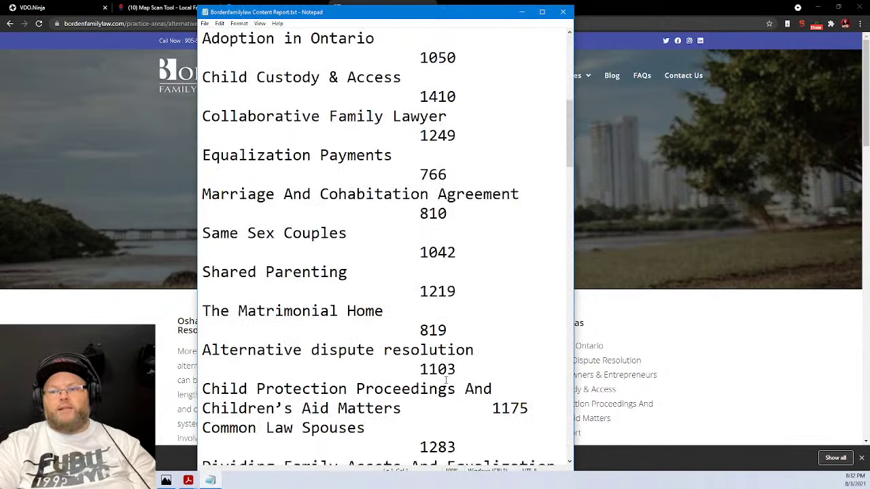
{"action": "scroll", "coordinate": [446, 380], "scroll_direction": "up", "scroll_amount": 7}
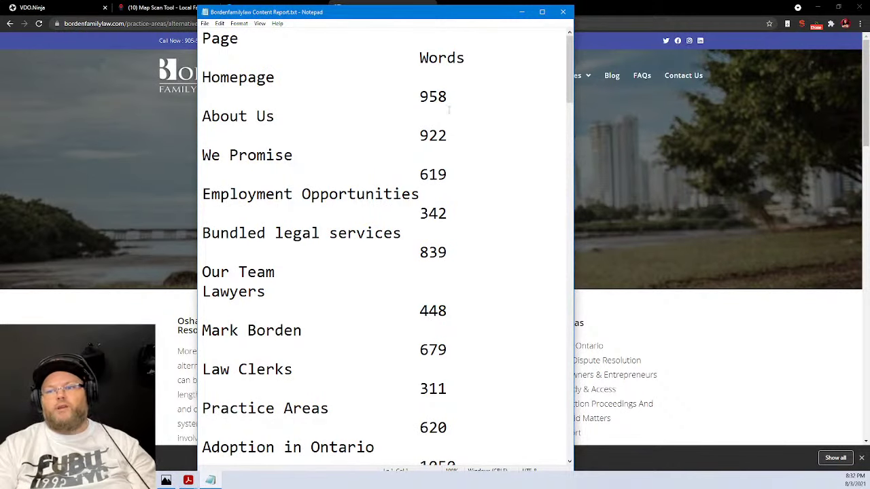
- Examine the remaining page word counts in the Bordenfamilylaw Content Report through the Contact entry, and close the report
{"action": "scroll", "coordinate": [449, 108], "scroll_direction": "down", "scroll_amount": 5}
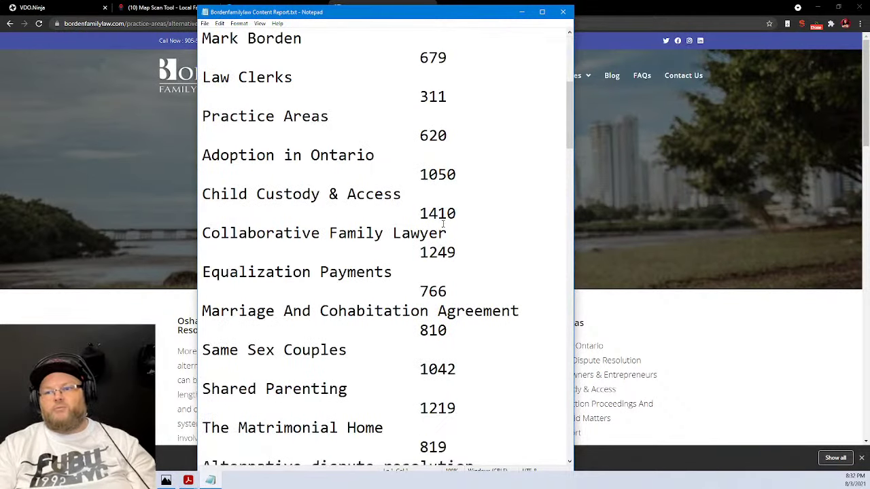
{"action": "scroll", "coordinate": [497, 224], "scroll_direction": "down", "scroll_amount": 3}
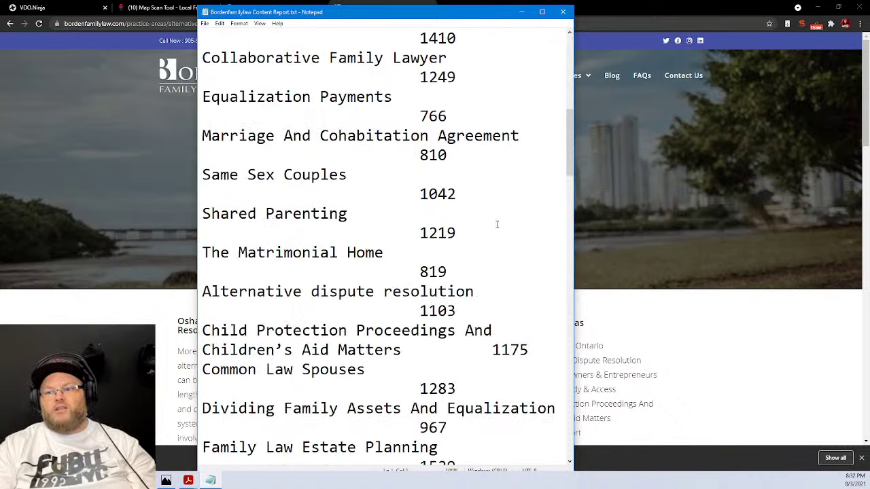
{"action": "scroll", "coordinate": [497, 219], "scroll_direction": "down", "scroll_amount": 4}
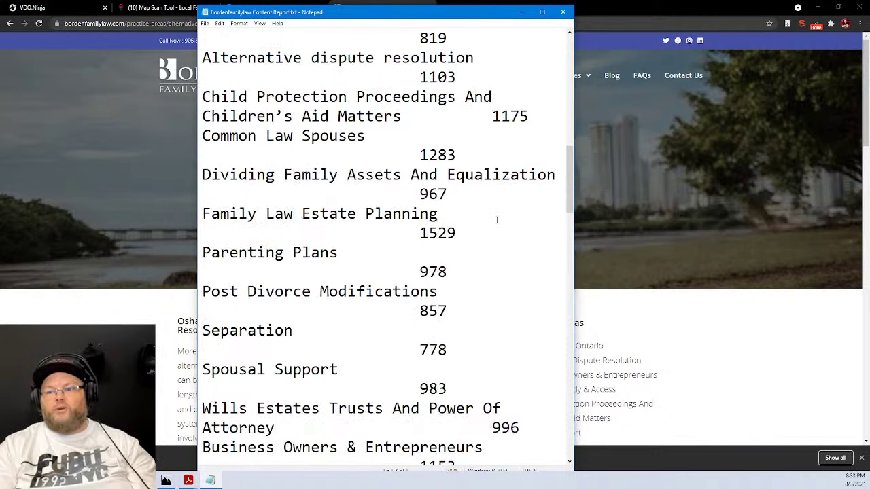
{"action": "scroll", "coordinate": [393, 227], "scroll_direction": "down", "scroll_amount": 12}
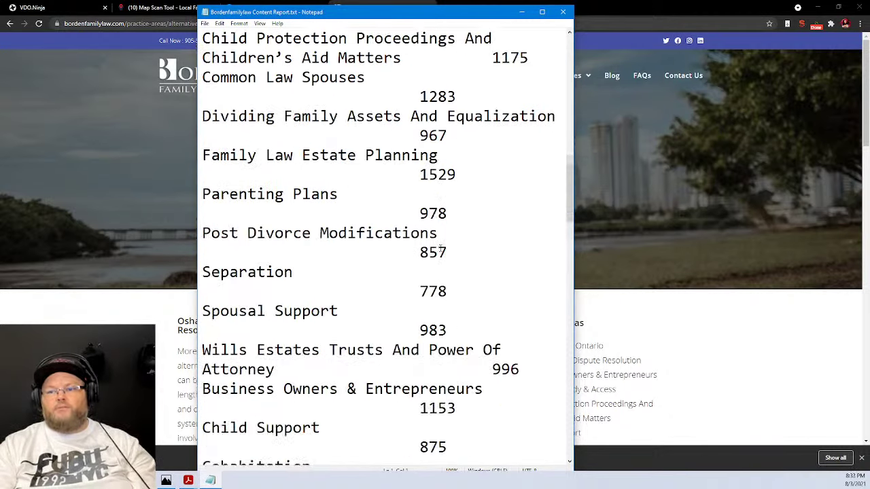
{"action": "scroll", "coordinate": [447, 219], "scroll_direction": "down", "scroll_amount": 5}
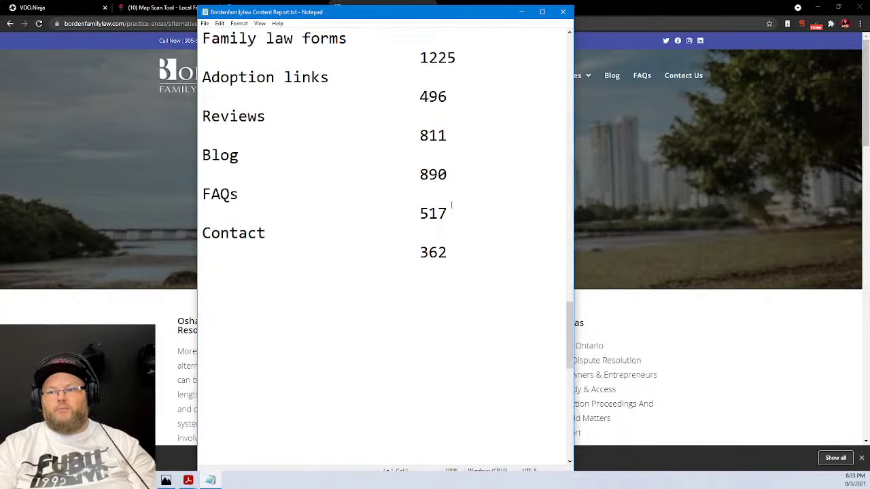
{"action": "left_click", "coordinate": [562, 12]}
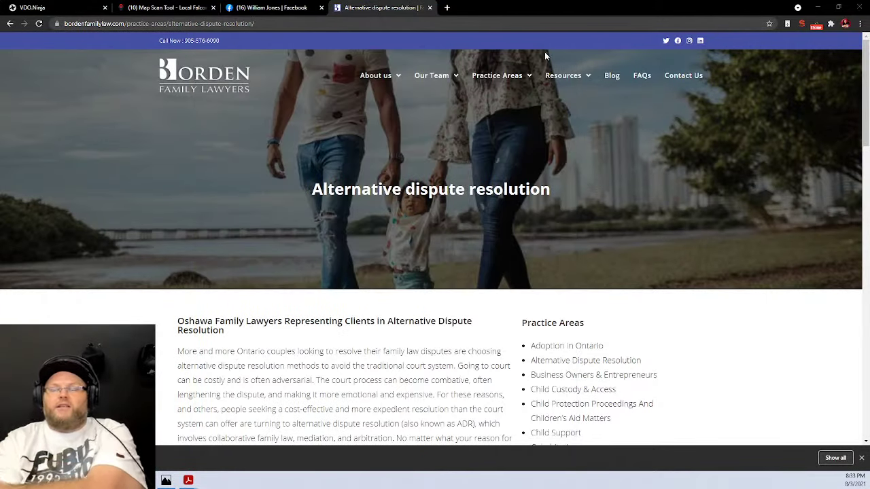
- Open the site's Blog page, look over the list of posts and open "When Does My Child Support Obligation End?"
{"action": "mouse_move", "coordinate": [561, 75]}
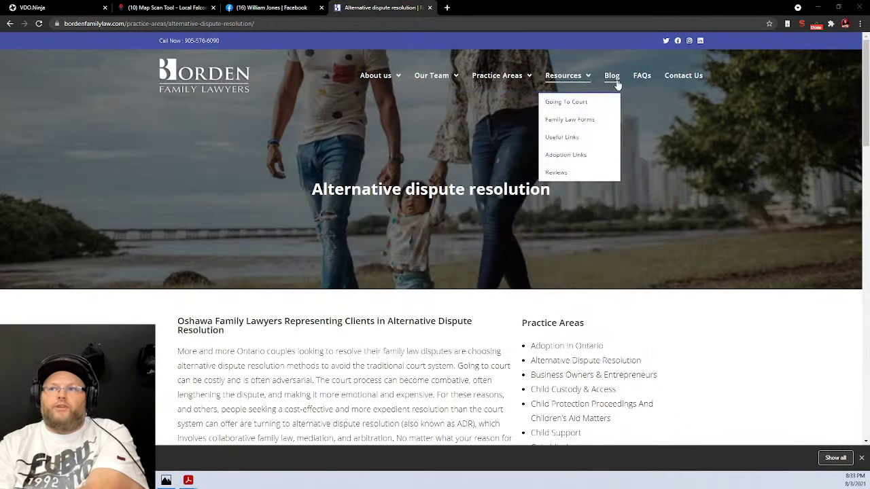
{"action": "left_click", "coordinate": [616, 83]}
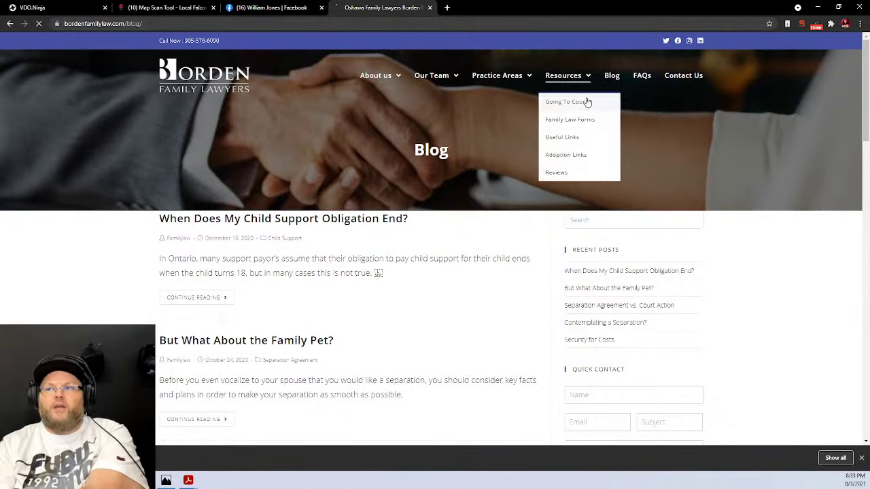
{"action": "scroll", "coordinate": [487, 102], "scroll_direction": "down", "scroll_amount": 10}
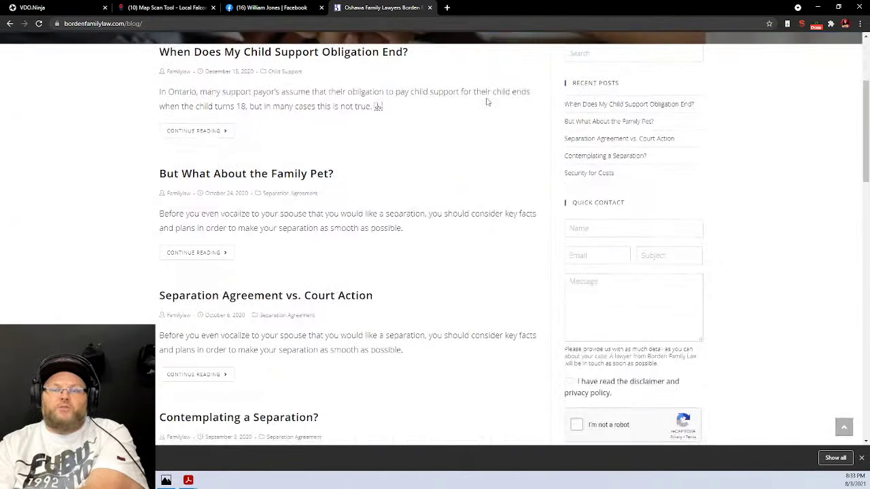
{"action": "scroll", "coordinate": [487, 102], "scroll_direction": "up", "scroll_amount": 12}
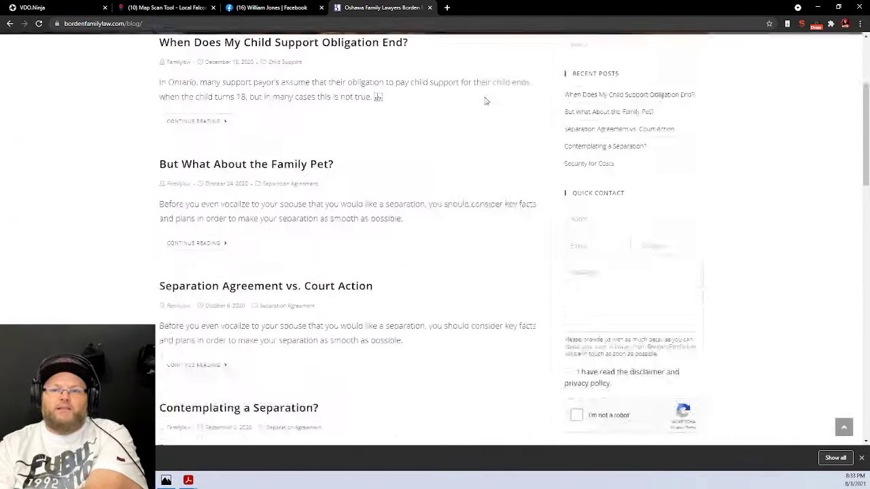
{"action": "left_click", "coordinate": [184, 302]}
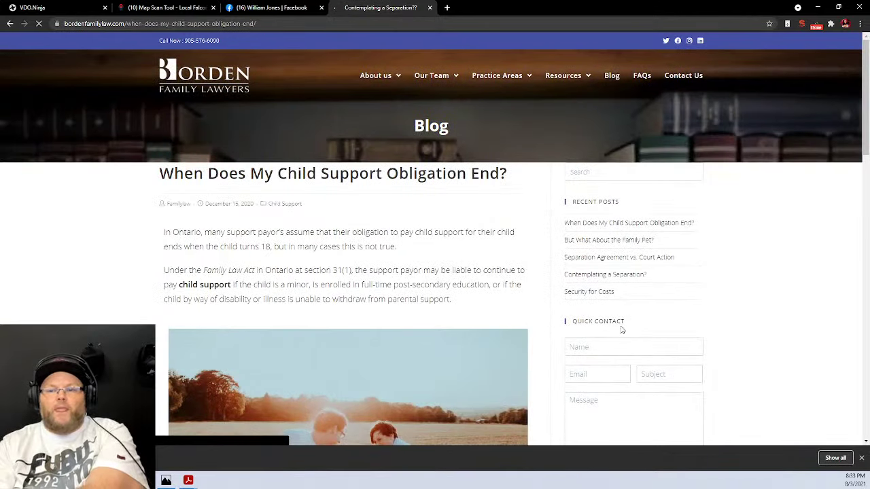
- Examine the child support blog post's layout, image, body text and footer
{"action": "scroll", "coordinate": [668, 317], "scroll_direction": "down", "scroll_amount": 20}
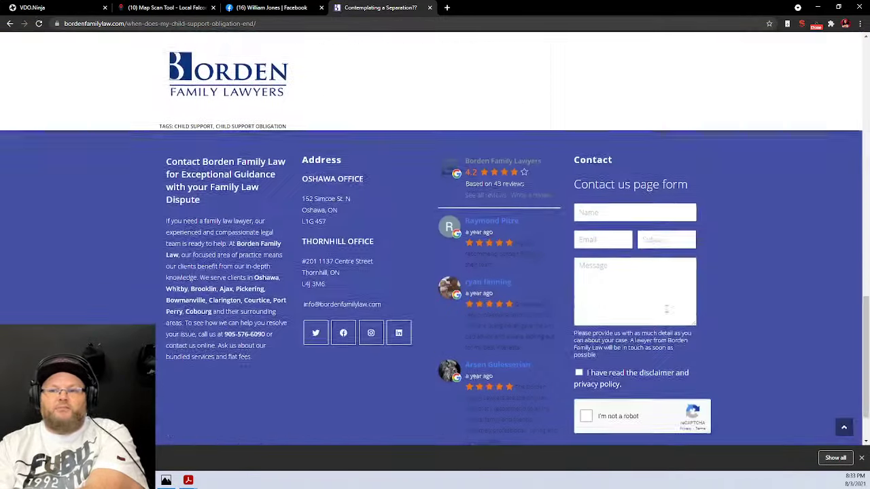
{"action": "scroll", "coordinate": [667, 310], "scroll_direction": "up", "scroll_amount": 10}
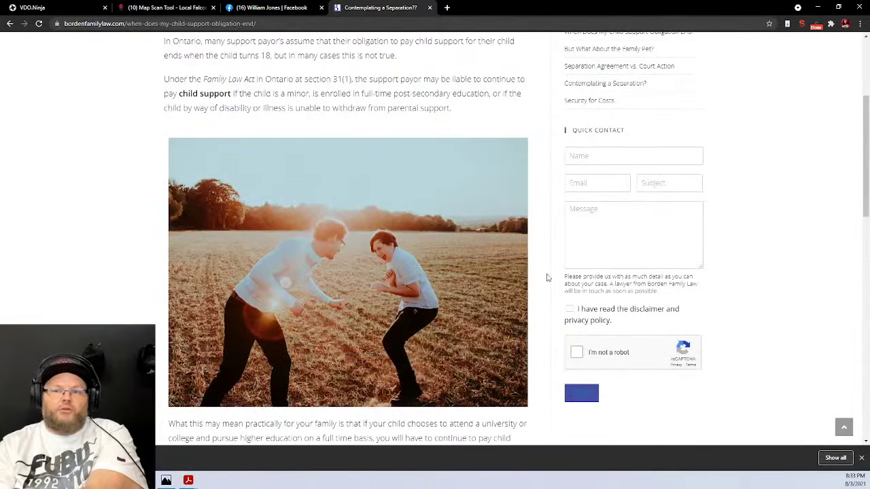
{"action": "scroll", "coordinate": [501, 254], "scroll_direction": "up", "scroll_amount": 3}
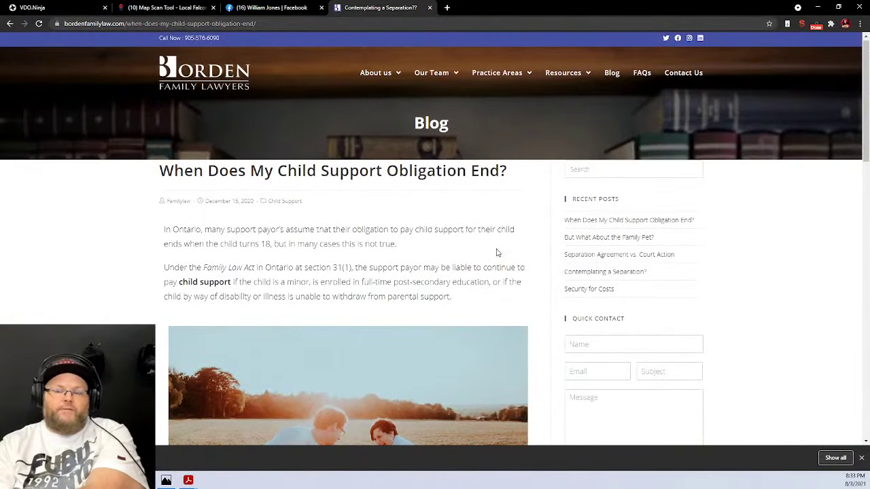
{"action": "scroll", "coordinate": [501, 254], "scroll_direction": "down", "scroll_amount": 7}
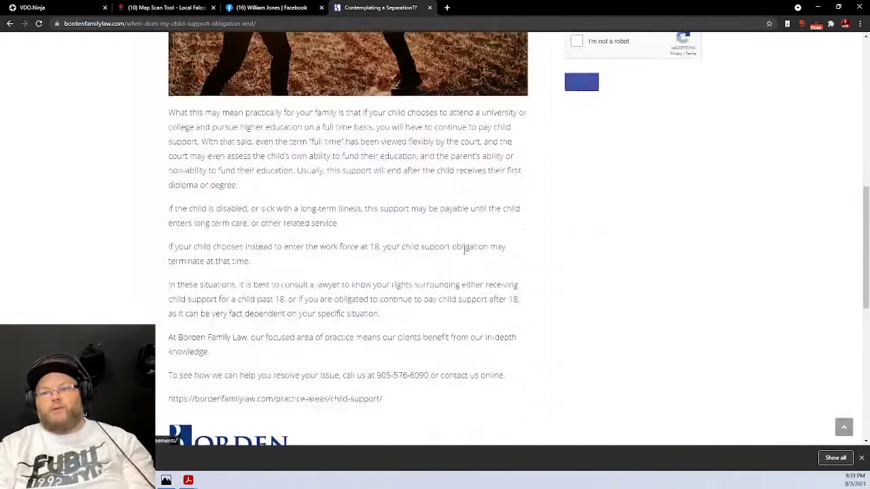
{"action": "scroll", "coordinate": [466, 251], "scroll_direction": "down", "scroll_amount": 5}
{"action": "scroll", "coordinate": [462, 252], "scroll_direction": "up", "scroll_amount": 5}
- Count the words in the blog post's body text with Word Counter Plus, then clear the text selection
{"action": "left_click_drag", "start_coordinate": [411, 369], "coordinate": [165, 231]}
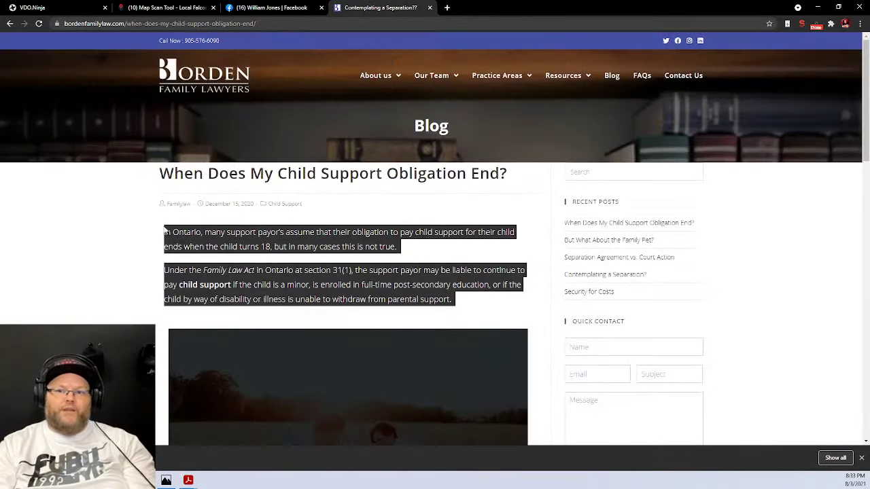
{"action": "right_click", "coordinate": [206, 230]}
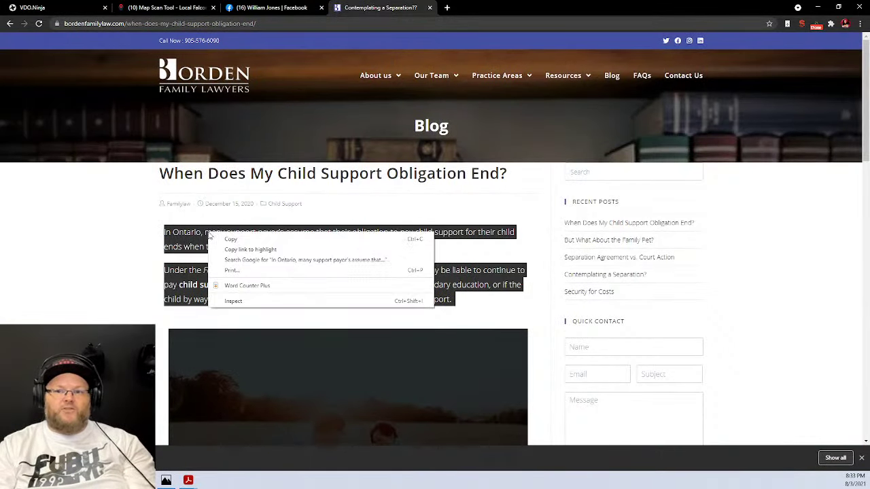
{"action": "left_click", "coordinate": [247, 282]}
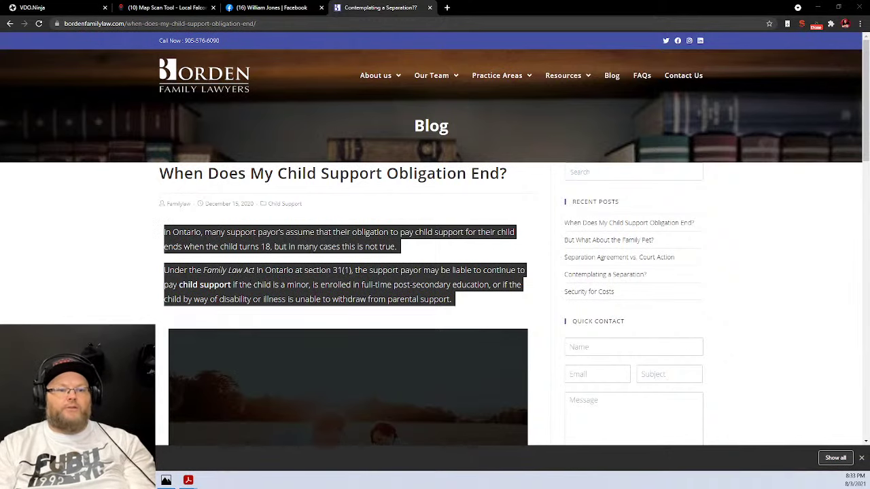
{"action": "left_click", "coordinate": [355, 242]}
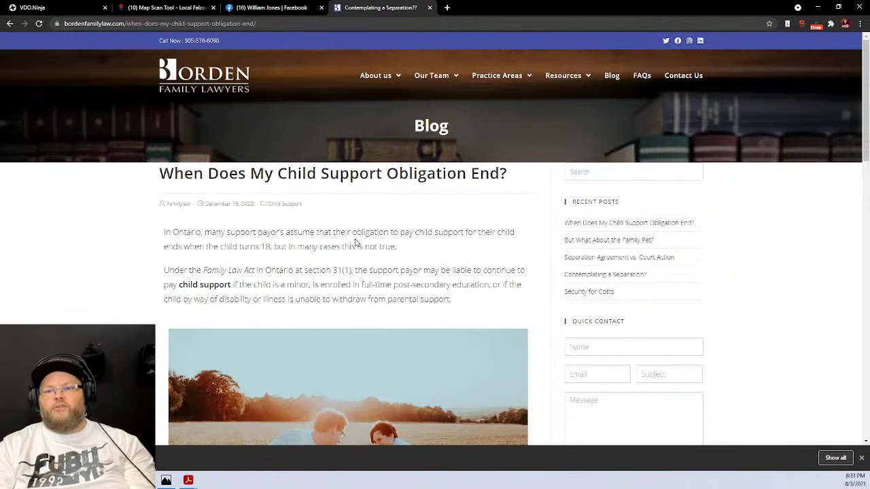
- Review the blog post's closing paragraphs, practice area URL and tags, returning to the page top
{"action": "scroll", "coordinate": [288, 243], "scroll_direction": "down", "scroll_amount": 1}
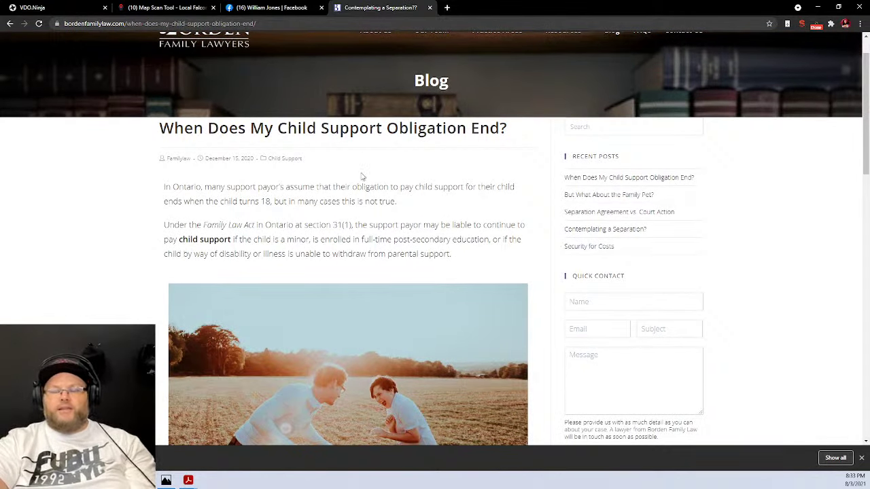
{"action": "scroll", "coordinate": [363, 177], "scroll_direction": "down", "scroll_amount": 14}
{"action": "scroll", "coordinate": [362, 177], "scroll_direction": "up", "scroll_amount": 5}
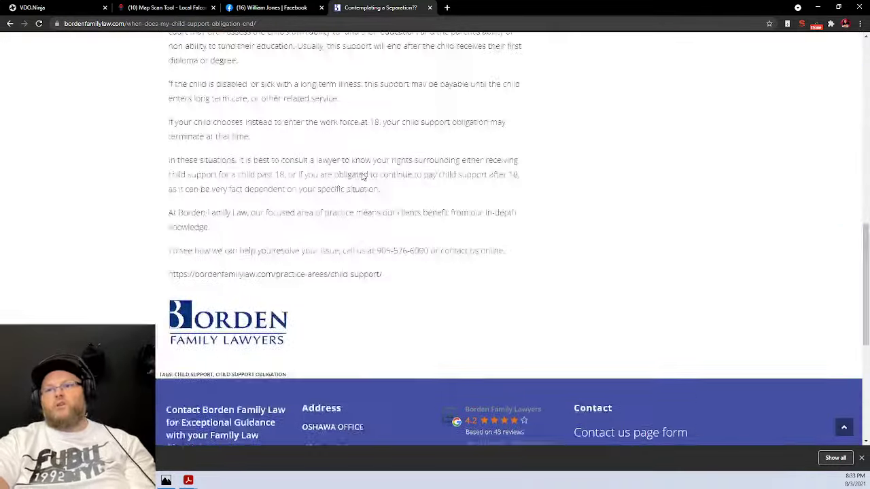
{"action": "scroll", "coordinate": [362, 177], "scroll_direction": "up", "scroll_amount": 2}
{"action": "scroll", "coordinate": [360, 180], "scroll_direction": "up", "scroll_amount": 8}
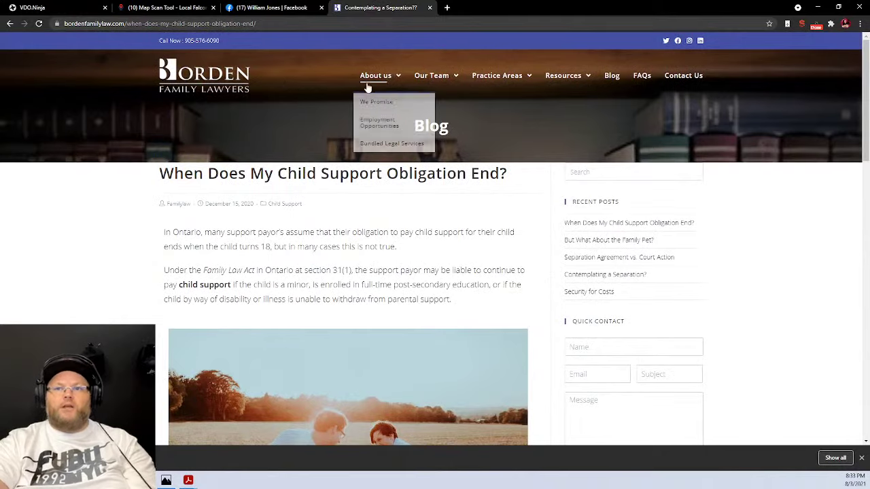
- Return to the Borden Family Lawyers homepage and review its introduction, Practice Areas list and footer
{"action": "left_click", "coordinate": [203, 85]}
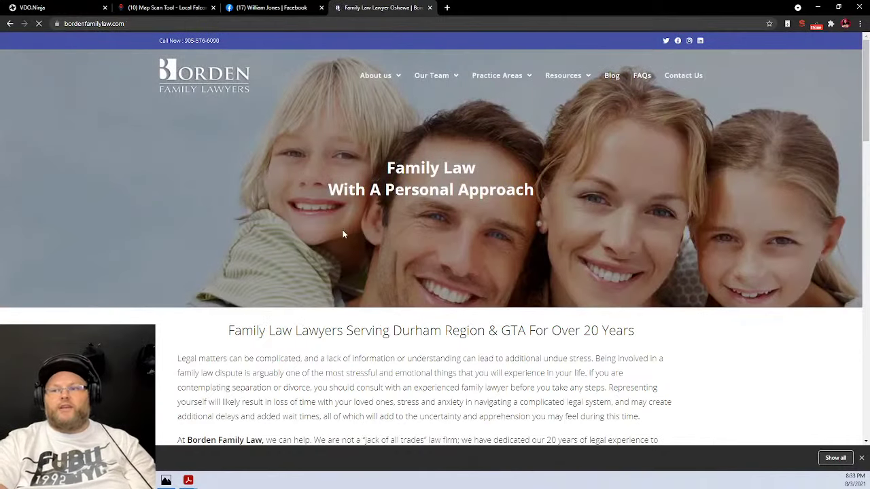
{"action": "scroll", "coordinate": [455, 361], "scroll_direction": "down", "scroll_amount": 3}
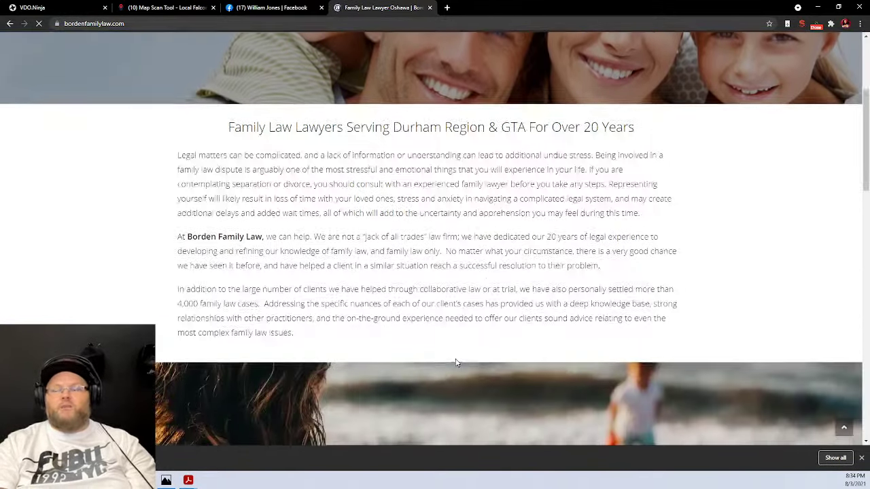
{"action": "scroll", "coordinate": [456, 361], "scroll_direction": "down", "scroll_amount": 10}
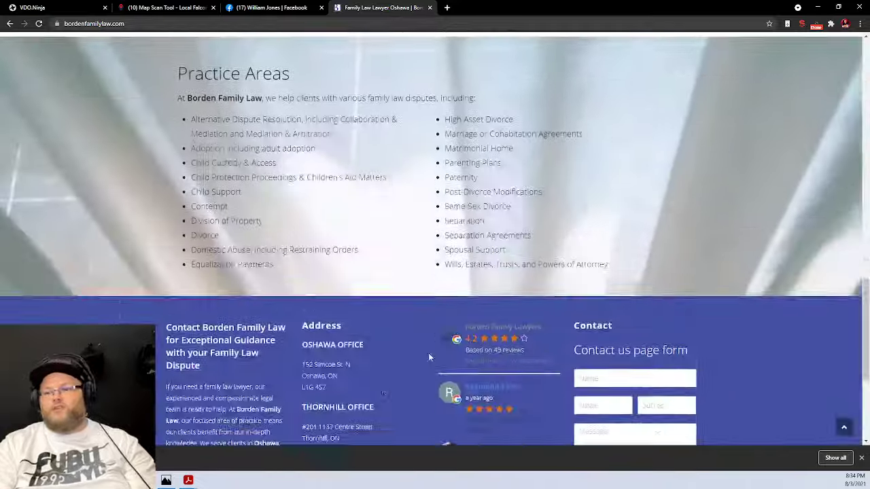
{"action": "scroll", "coordinate": [243, 231], "scroll_direction": "up", "scroll_amount": 4}
{"action": "scroll", "coordinate": [244, 230], "scroll_direction": "down", "scroll_amount": 5}
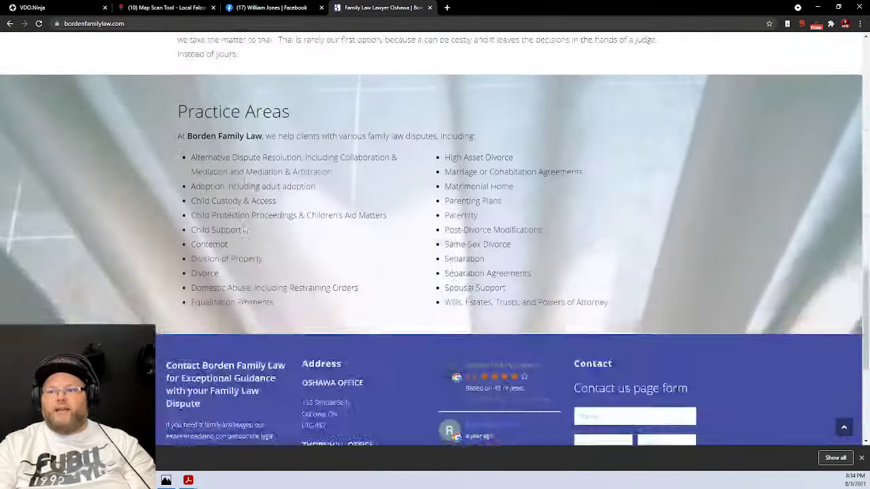
{"action": "scroll", "coordinate": [243, 230], "scroll_direction": "down", "scroll_amount": 2}
{"action": "scroll", "coordinate": [244, 230], "scroll_direction": "up", "scroll_amount": 8}
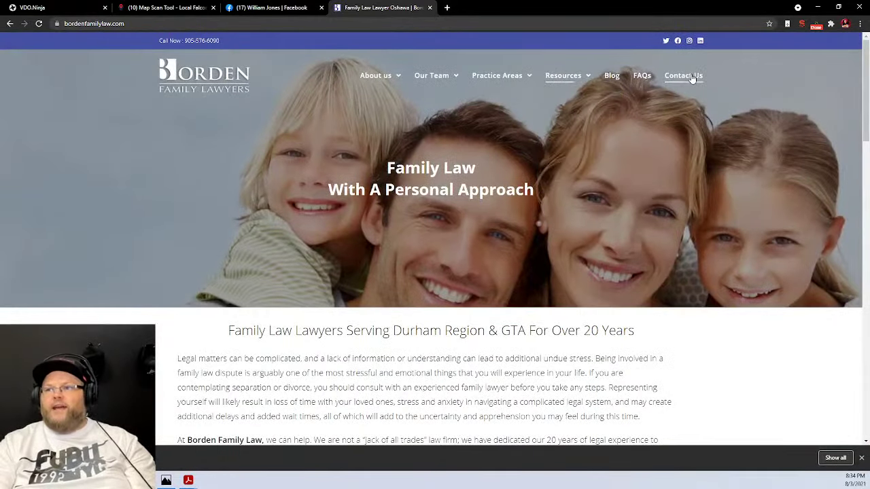
- Open the Contact Us page and examine its contact form, office details and map
{"action": "left_click", "coordinate": [683, 75]}
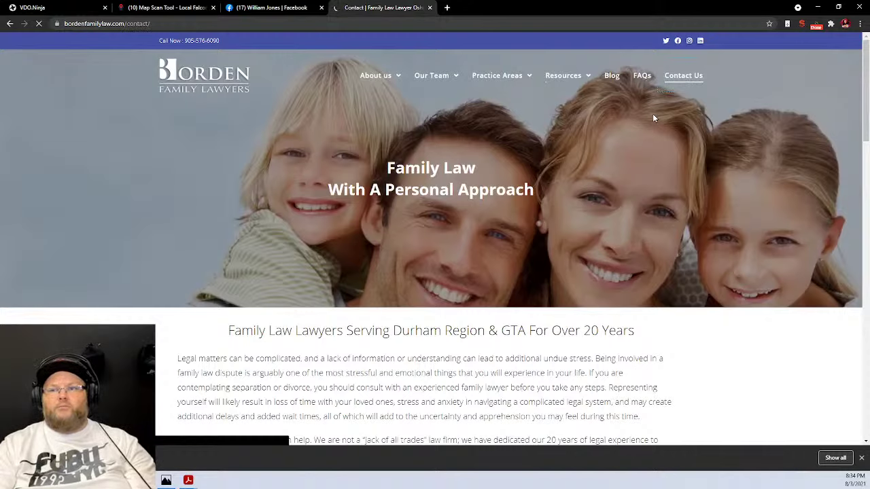
{"action": "scroll", "coordinate": [584, 132], "scroll_direction": "down", "scroll_amount": 4}
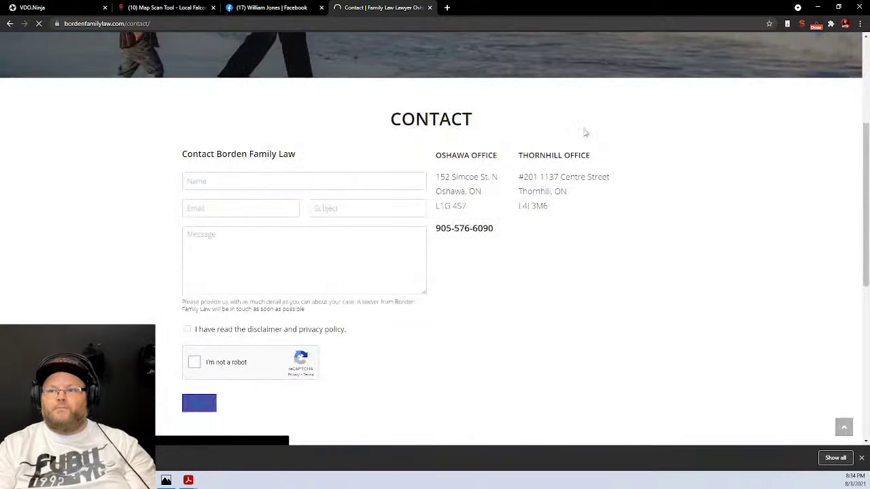
{"action": "scroll", "coordinate": [584, 132], "scroll_direction": "down", "scroll_amount": 6}
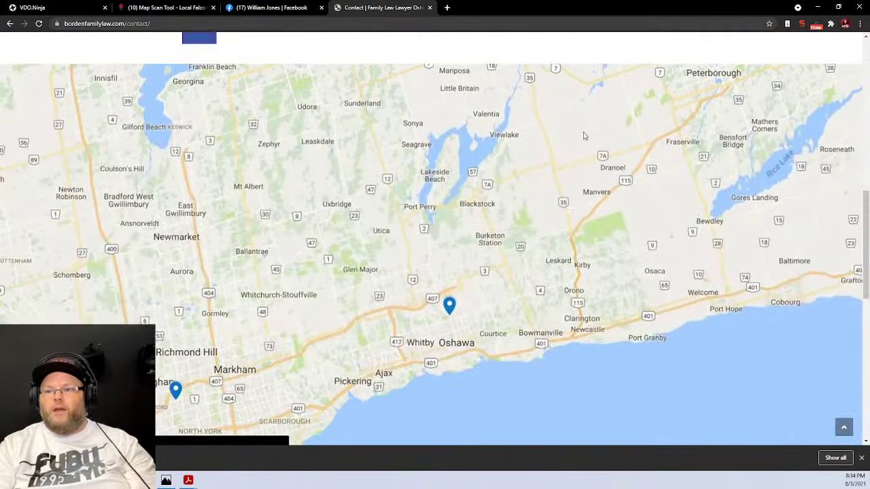
{"action": "scroll", "coordinate": [583, 136], "scroll_direction": "down", "scroll_amount": 4}
{"action": "scroll", "coordinate": [584, 136], "scroll_direction": "up", "scroll_amount": 9}
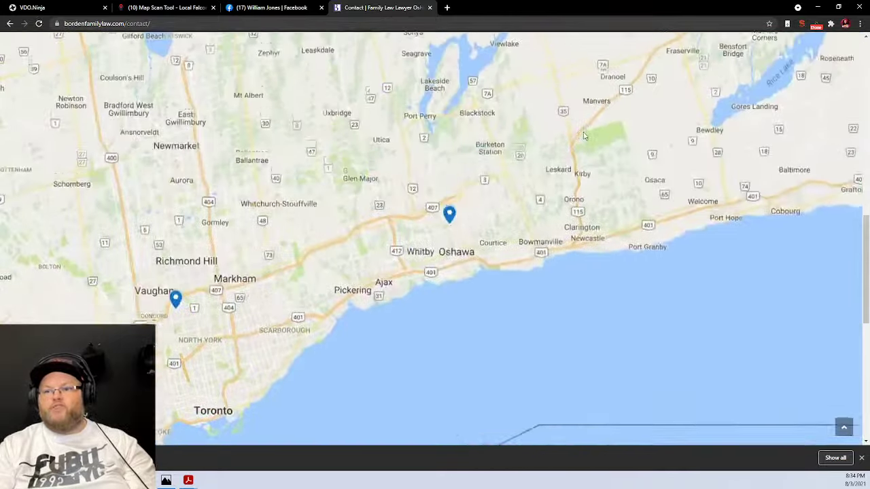
{"action": "scroll", "coordinate": [584, 136], "scroll_direction": "up", "scroll_amount": 1}
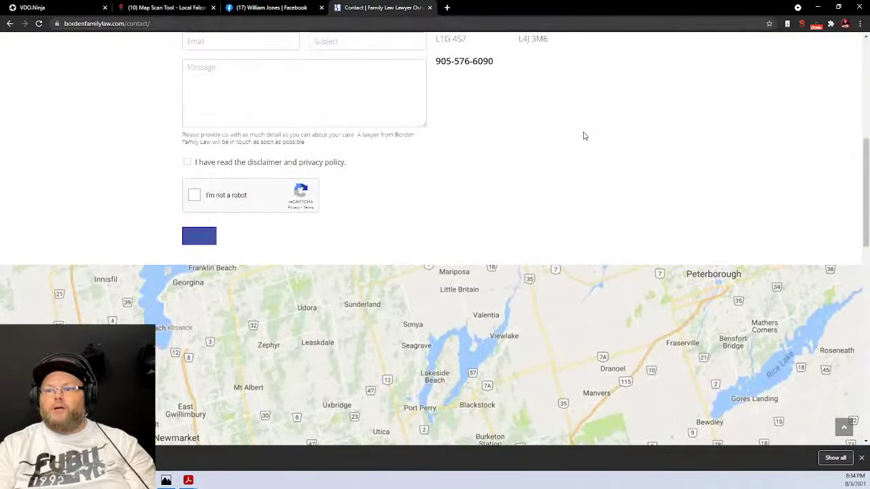
- Check the office markers on the contact page's map and open the Borden Family Lawyers Google listing from the footer reviews
{"action": "scroll", "coordinate": [584, 136], "scroll_direction": "down", "scroll_amount": 6}
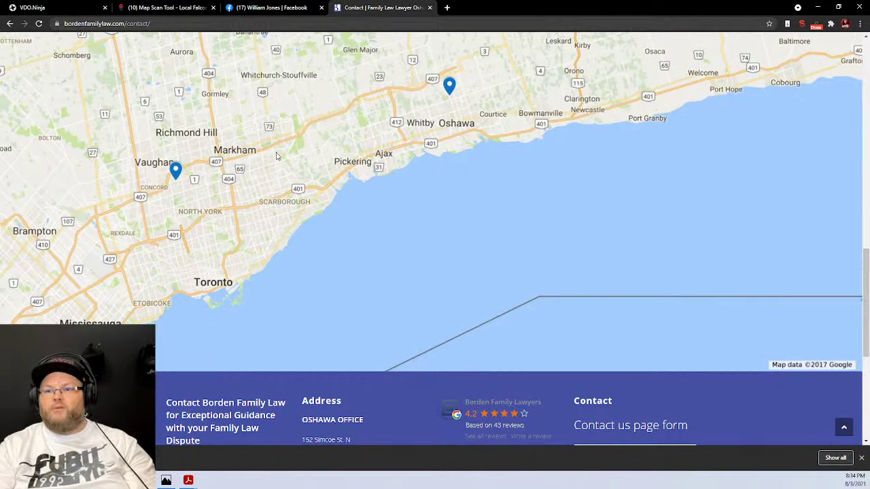
{"action": "scroll", "coordinate": [602, 355], "scroll_direction": "down", "scroll_amount": 1}
{"action": "scroll", "coordinate": [603, 355], "scroll_direction": "down", "scroll_amount": 2}
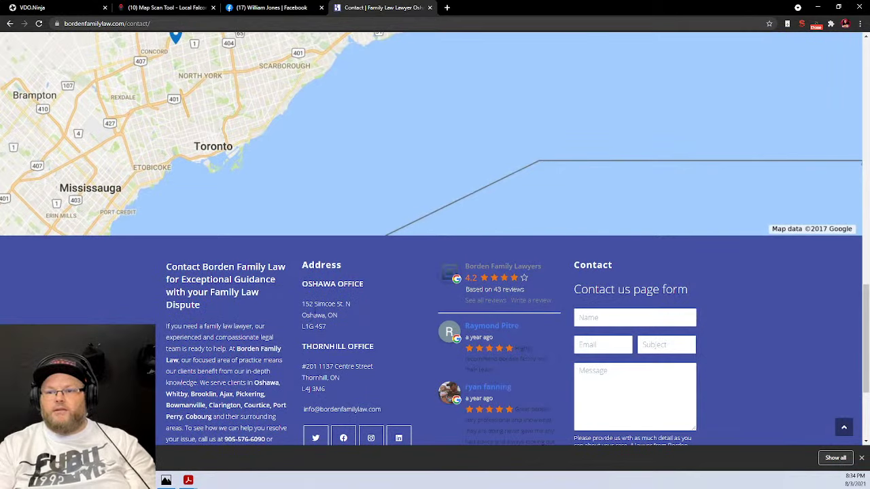
{"action": "left_click", "coordinate": [510, 267]}
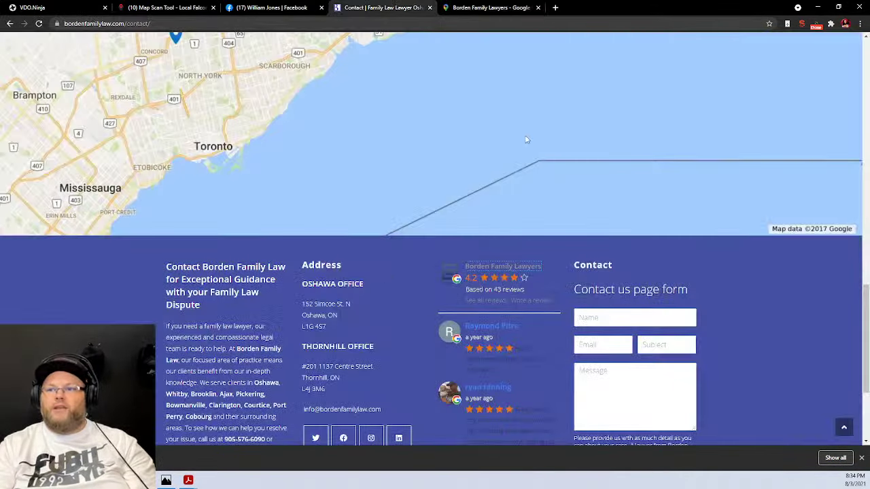
- Copy the business name from the Borden Family Lawyers Google listing and open a new map scan in Local Falcon
{"action": "left_click", "coordinate": [501, 7]}
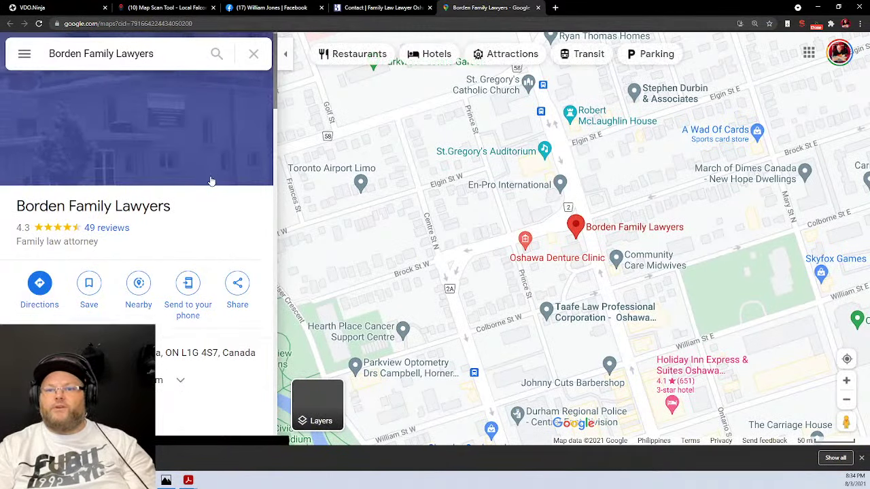
{"action": "triple_click", "coordinate": [160, 127]}
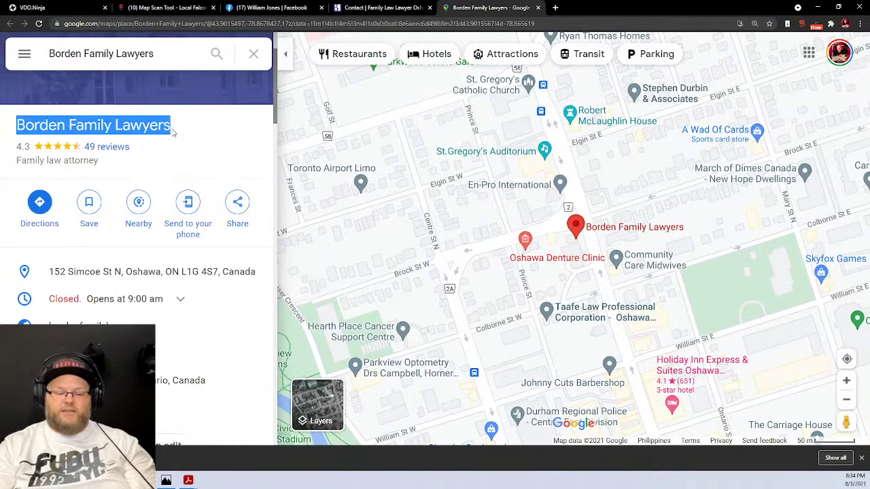
{"action": "left_click", "coordinate": [169, 8]}
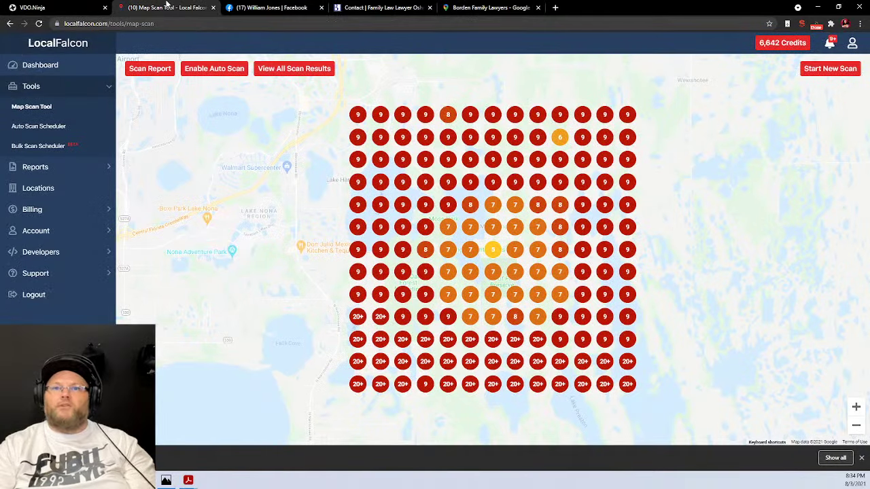
{"action": "left_click", "coordinate": [42, 67]}
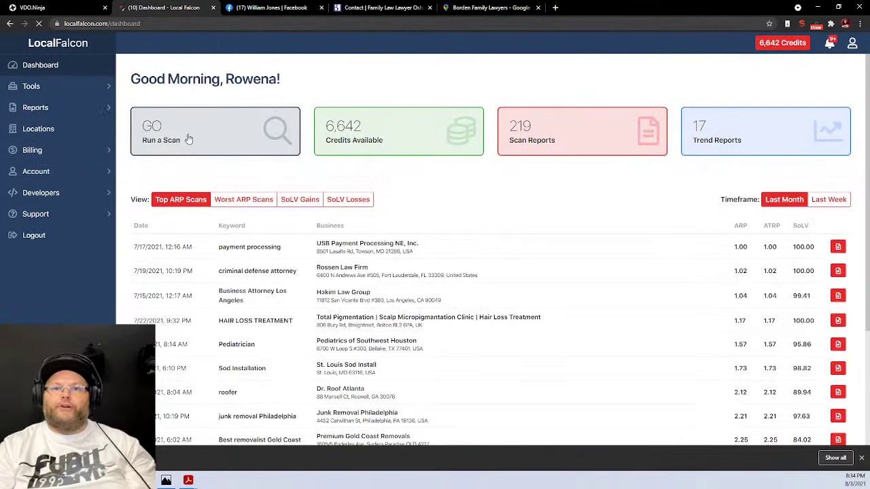
{"action": "left_click", "coordinate": [184, 140]}
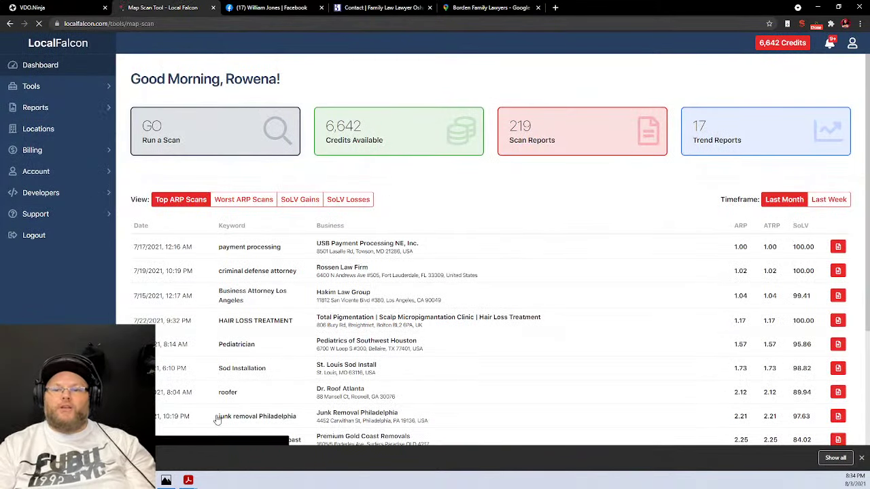
- Examine the bordenfamilylaw.com Site Audit summary in Adobe Acrobat and close all open documents
{"action": "mouse_move", "coordinate": [191, 480]}
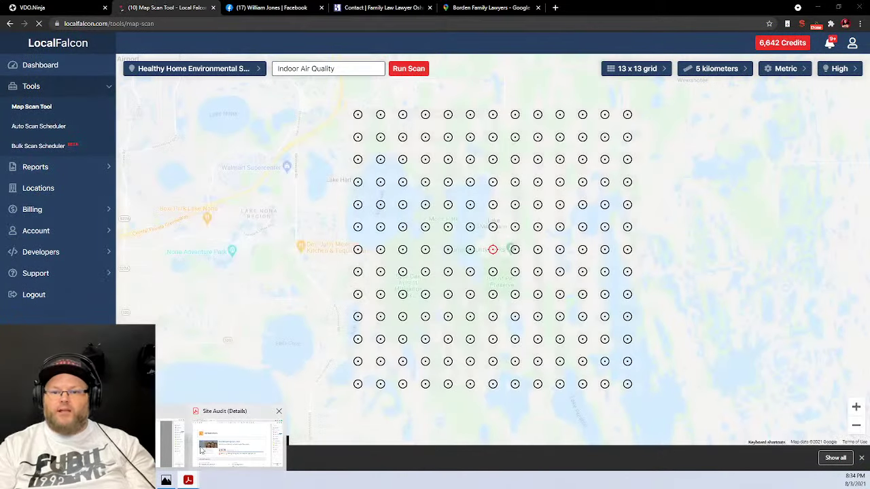
{"action": "left_click", "coordinate": [204, 442]}
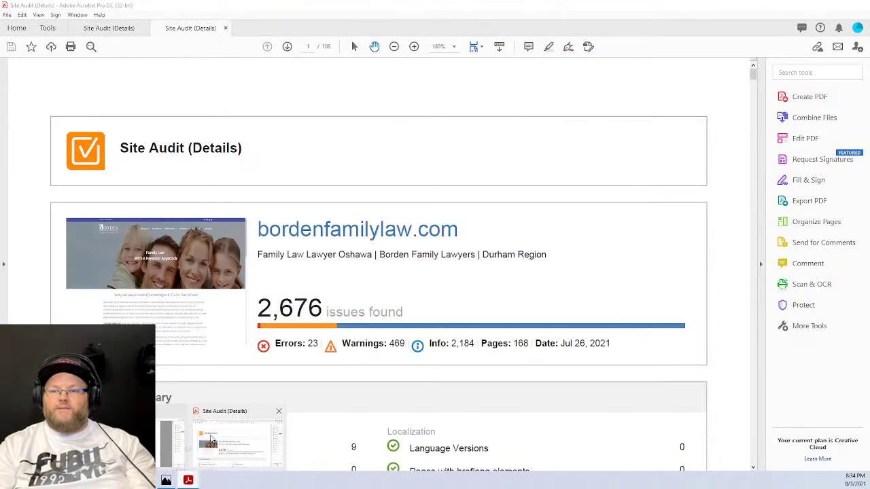
{"action": "left_click", "coordinate": [178, 447]}
{"action": "scroll", "coordinate": [303, 325], "scroll_direction": "down", "scroll_amount": 1}
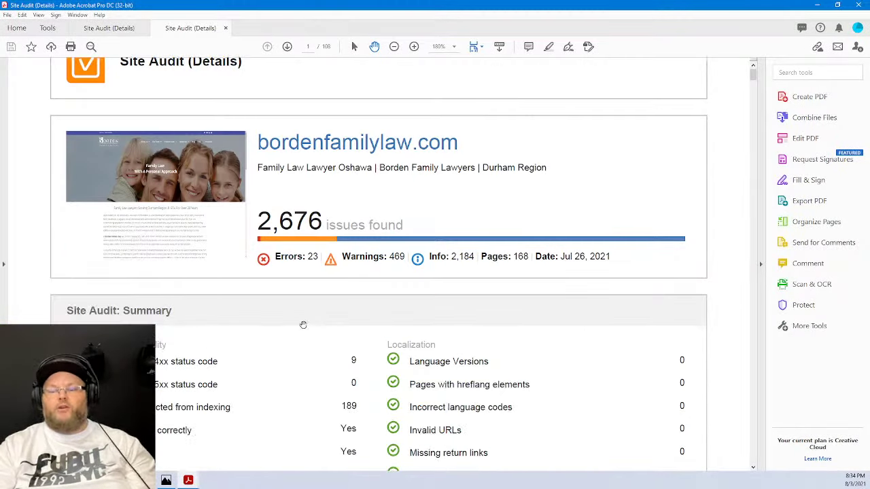
{"action": "scroll", "coordinate": [303, 325], "scroll_direction": "down", "scroll_amount": 2}
{"action": "scroll", "coordinate": [304, 325], "scroll_direction": "down", "scroll_amount": 2}
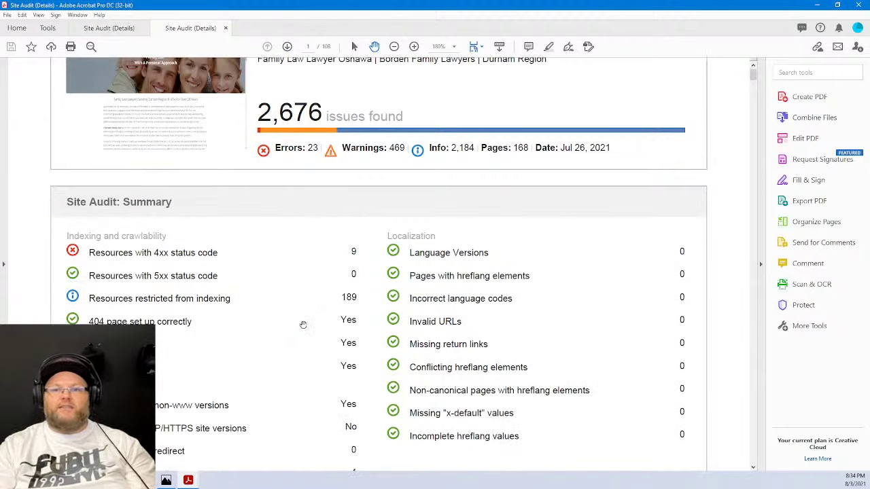
{"action": "scroll", "coordinate": [303, 325], "scroll_direction": "down", "scroll_amount": 6}
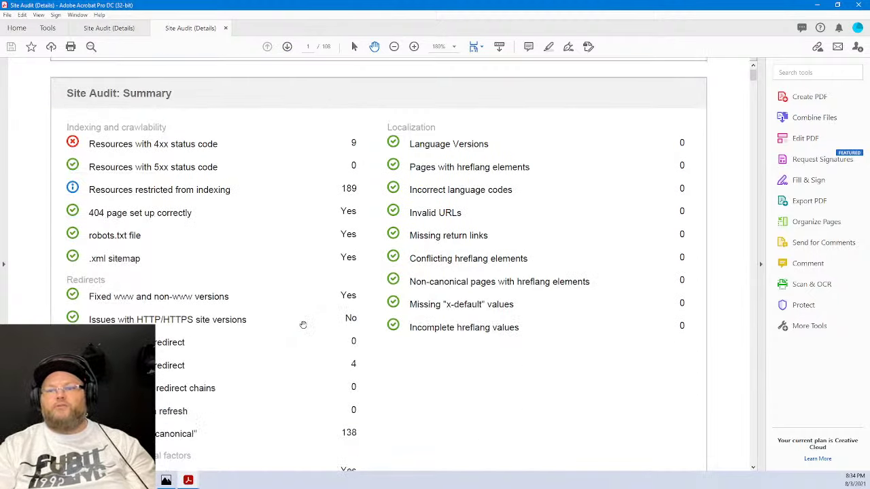
{"action": "scroll", "coordinate": [304, 325], "scroll_direction": "down", "scroll_amount": 8}
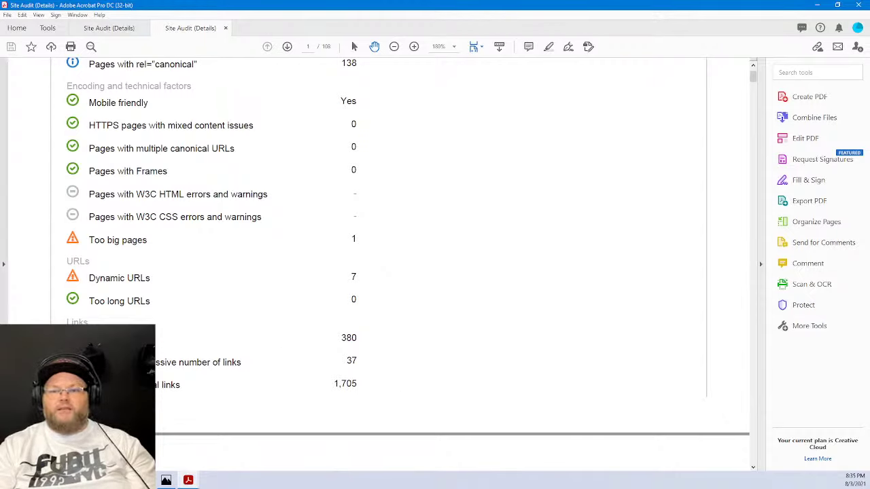
{"action": "scroll", "coordinate": [408, 258], "scroll_direction": "up", "scroll_amount": 4}
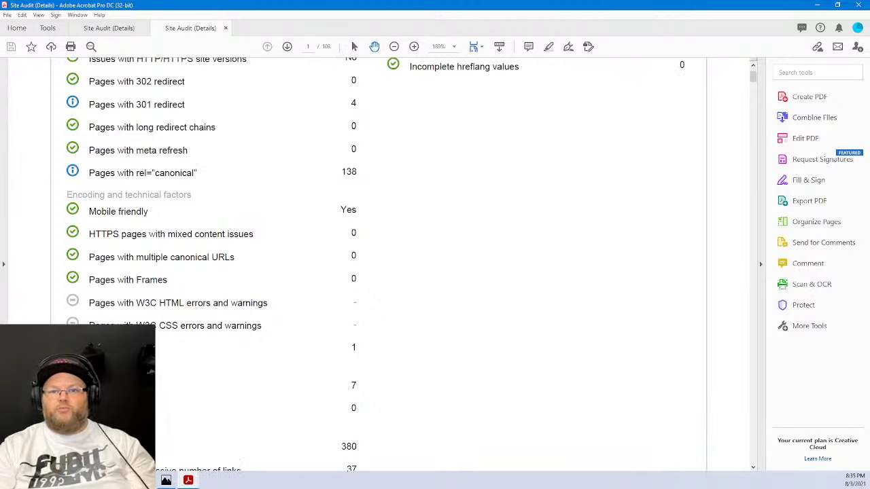
{"action": "scroll", "coordinate": [408, 258], "scroll_direction": "up", "scroll_amount": 10}
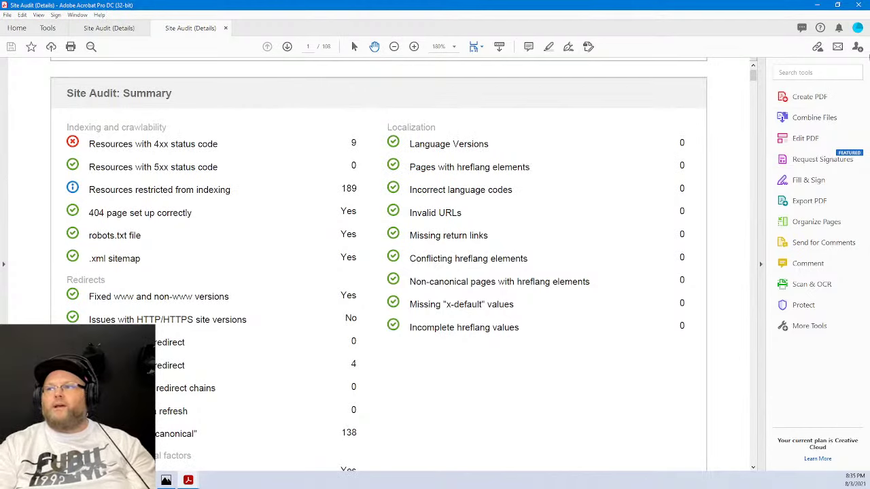
{"action": "left_click", "coordinate": [858, 4]}
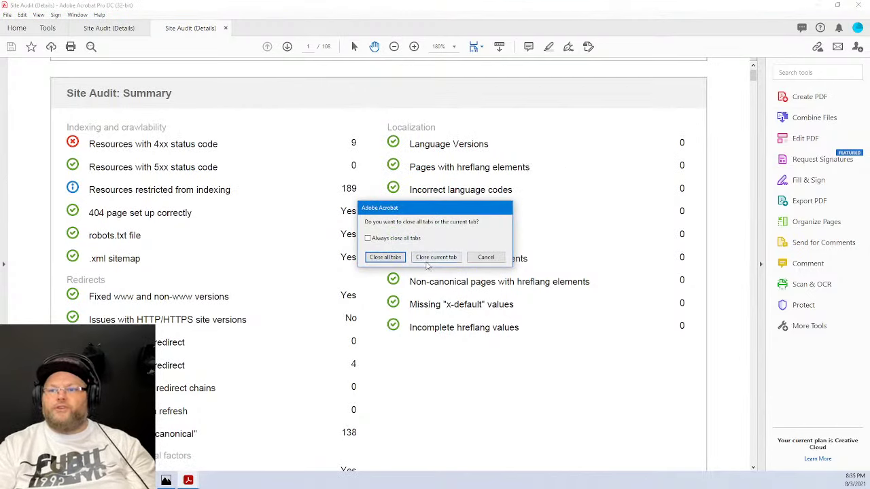
{"action": "left_click", "coordinate": [385, 257]}
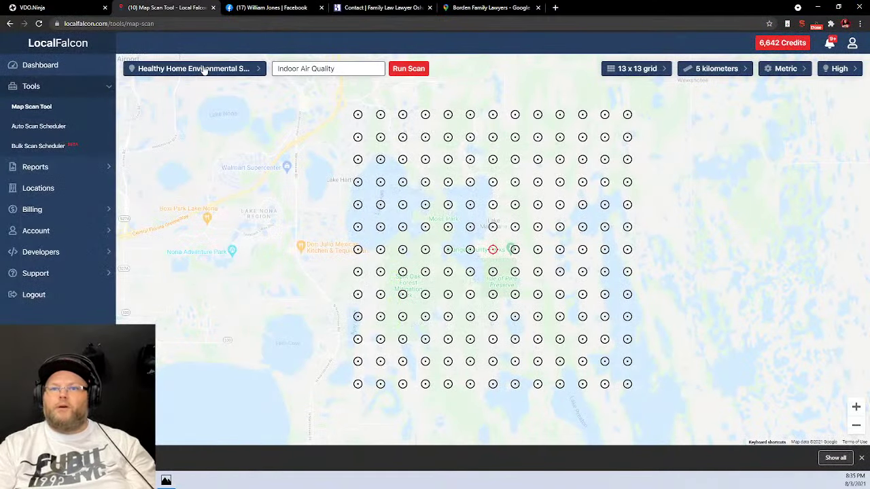
- Search for "Borden Family Lawyers" as a new scan location in Local Falcon
{"action": "left_click", "coordinate": [204, 70]}
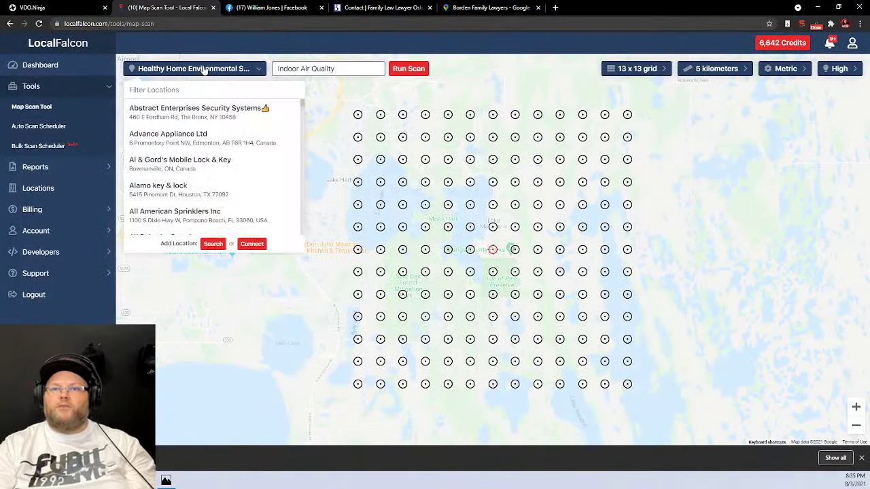
{"action": "left_click", "coordinate": [213, 243]}
{"action": "left_click", "coordinate": [403, 238]}
{"action": "type", "text": "Borden Family Lawyers"}
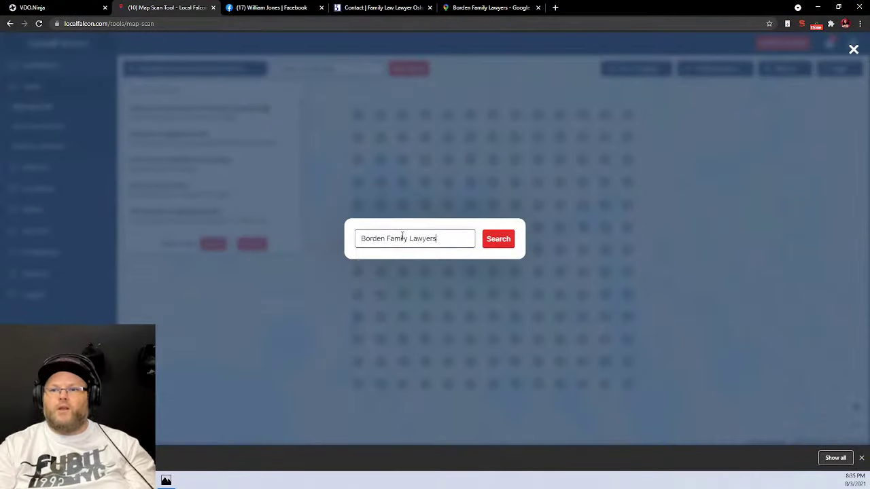
{"action": "left_click", "coordinate": [501, 239]}
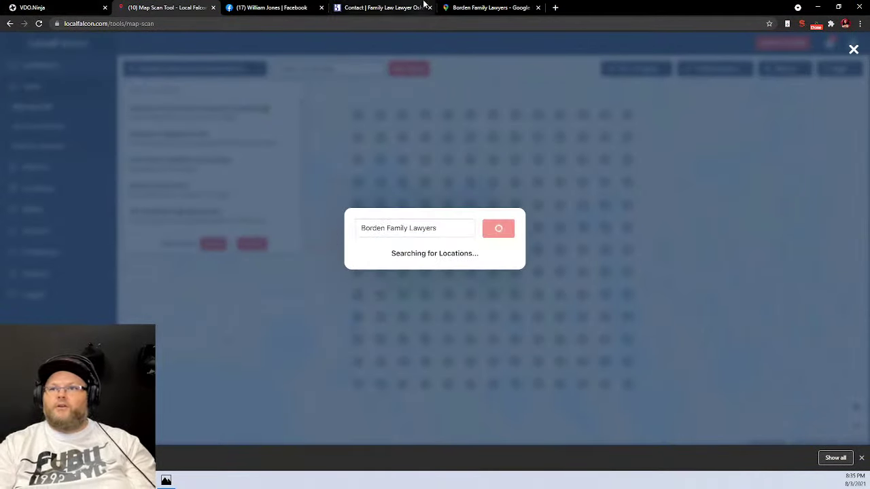
- Close the law firm's contact page and choose Borden Family Lawyers from the location results in Local Falcon
{"action": "left_click", "coordinate": [480, 8]}
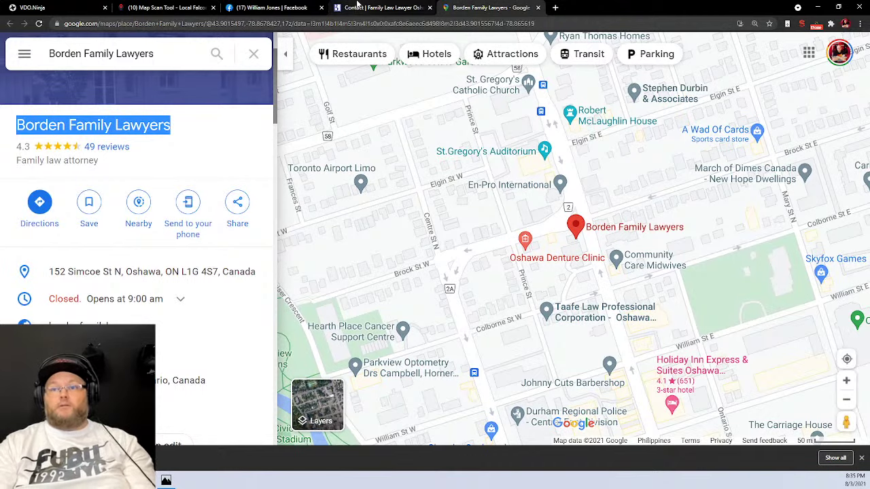
{"action": "left_click", "coordinate": [404, 11]}
{"action": "left_click", "coordinate": [431, 9]}
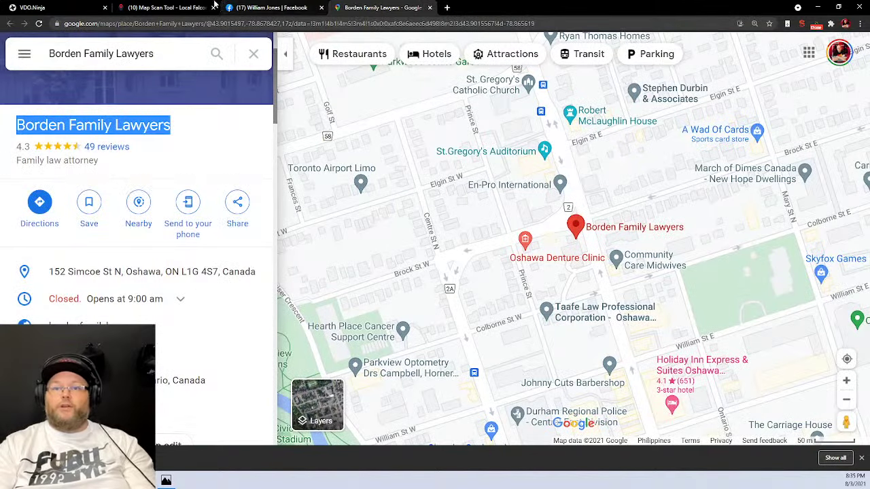
{"action": "left_click", "coordinate": [171, 8]}
{"action": "left_click", "coordinate": [406, 263]}
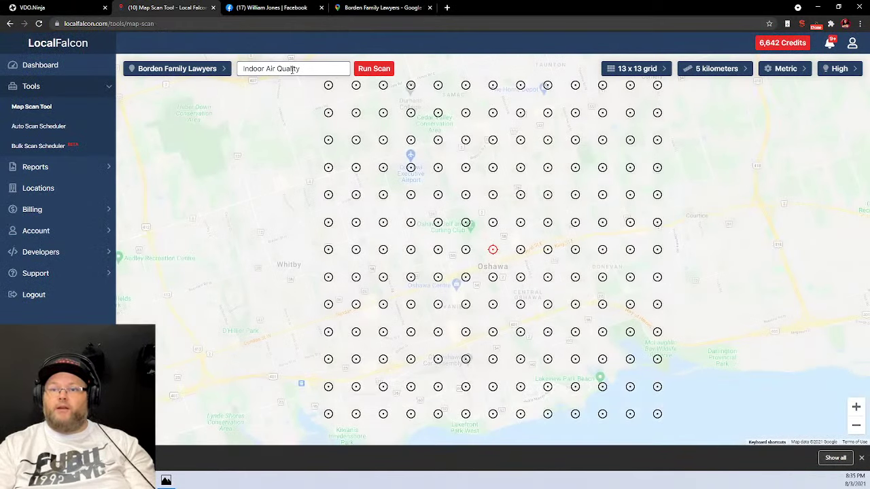
- Set the scan keyword to "Family Lawyer" and run the 13 x 13 grid scan, continuing past the center-point check
{"action": "triple_click", "coordinate": [292, 69]}
{"action": "type", "text": "Borden Family Lawyers"}
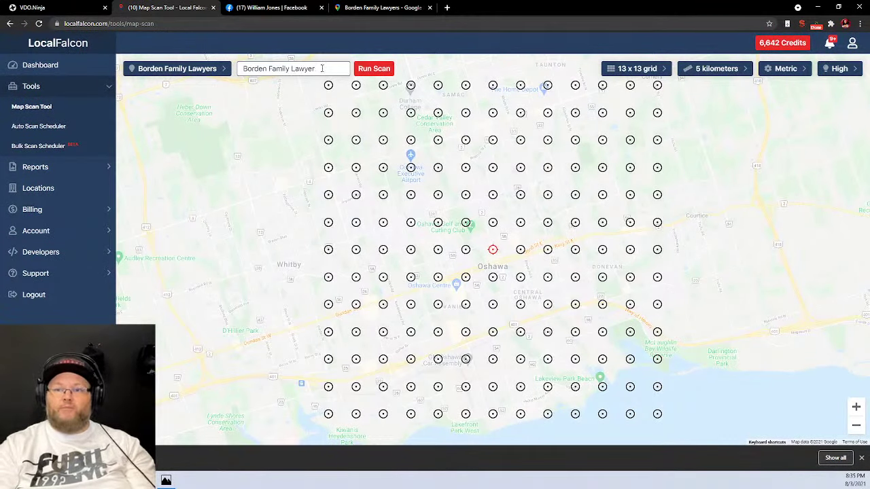
{"action": "key", "text": "Home"}
{"action": "key", "text": "ctrl+shift+Right"}
{"action": "key", "text": "BackSpace"}
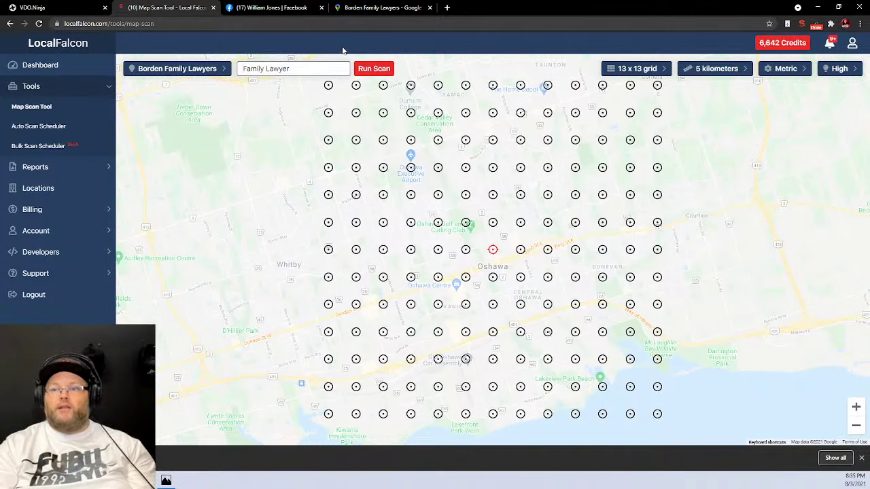
{"action": "left_click", "coordinate": [381, 68]}
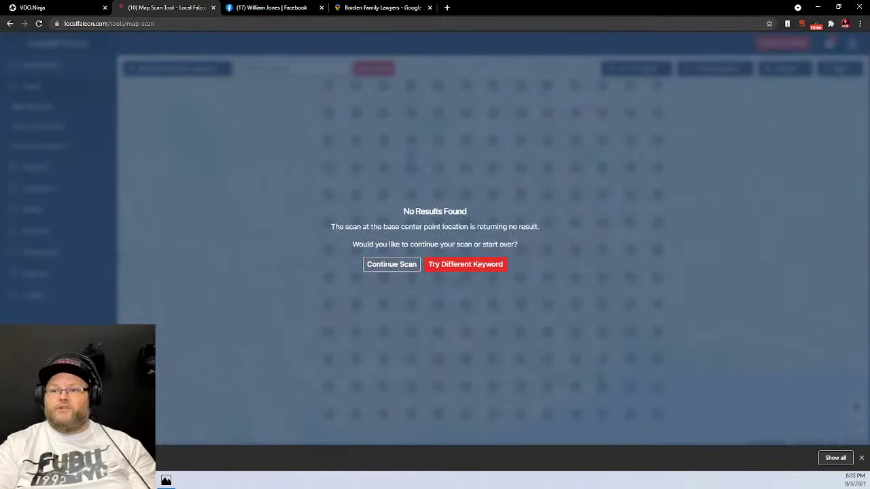
{"action": "left_click", "coordinate": [389, 264]}
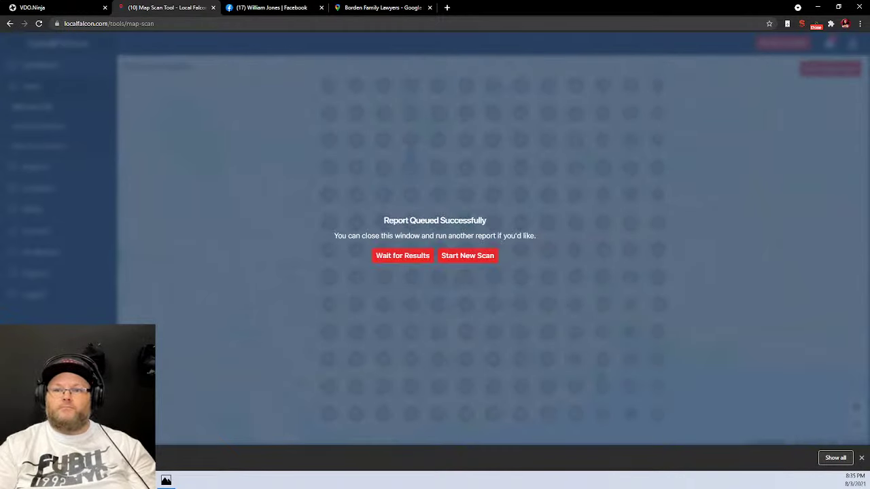
{"action": "left_click", "coordinate": [393, 256]}
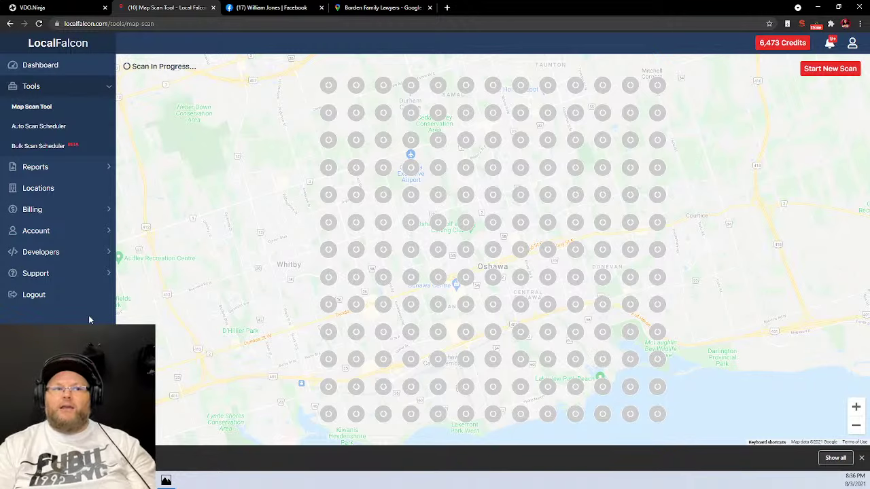
- Reopen the bordenfamilylaw.com homepage in a new browser tab and count its full text with Word Counter Plus
{"action": "left_click", "coordinate": [380, 10]}
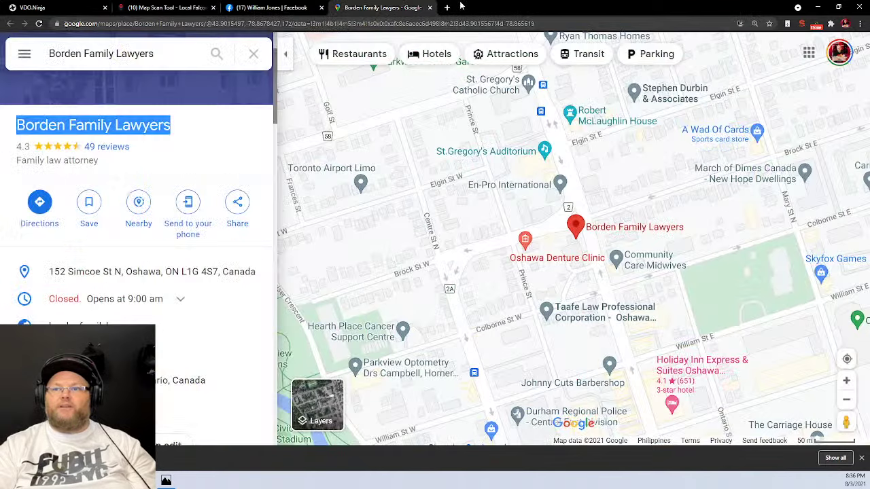
{"action": "left_click", "coordinate": [447, 8]}
{"action": "type", "text": "borde\\"}
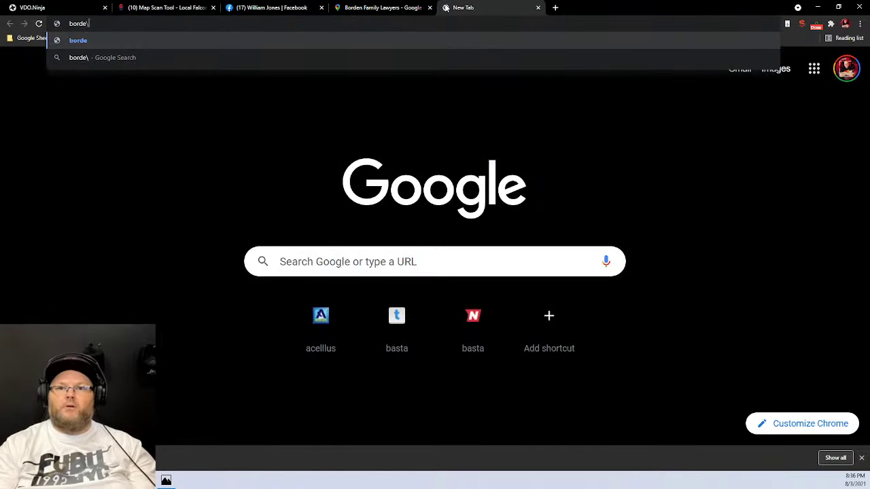
{"action": "key", "text": "BackSpace"}
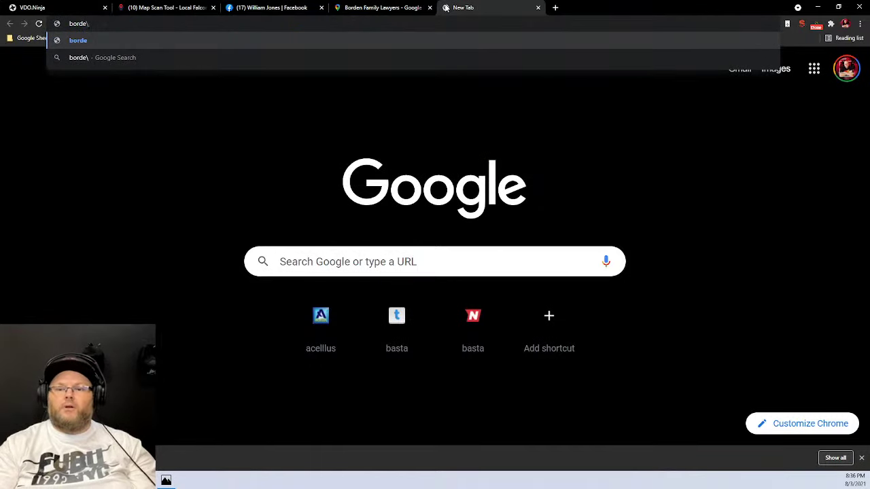
{"action": "type", "text": "n"}
{"action": "key", "text": "Return"}
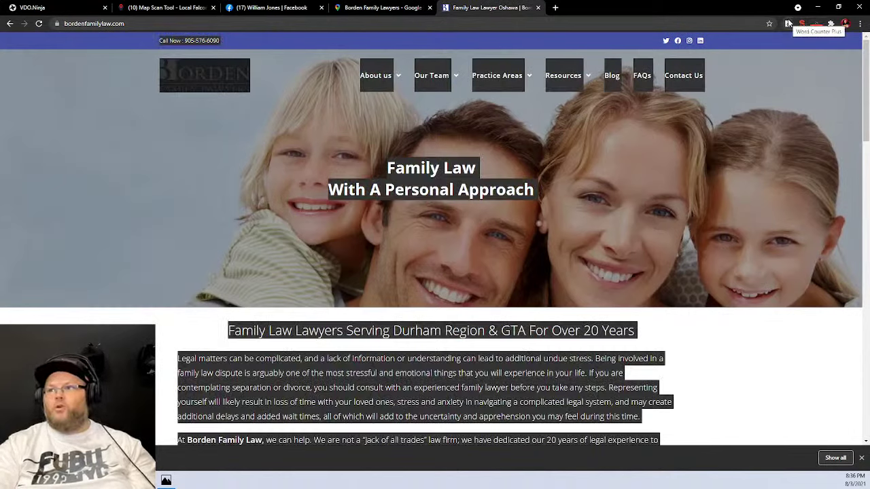
{"action": "right_click", "coordinate": [495, 385]}
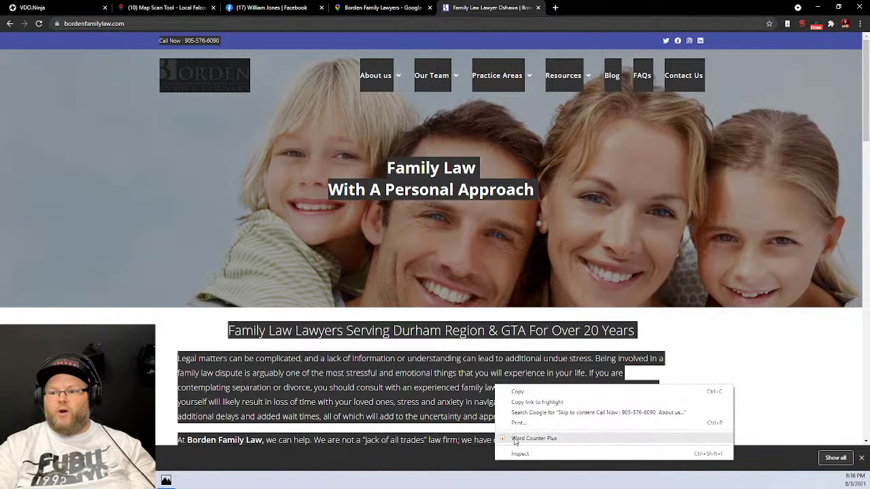
{"action": "left_click", "coordinate": [515, 439]}
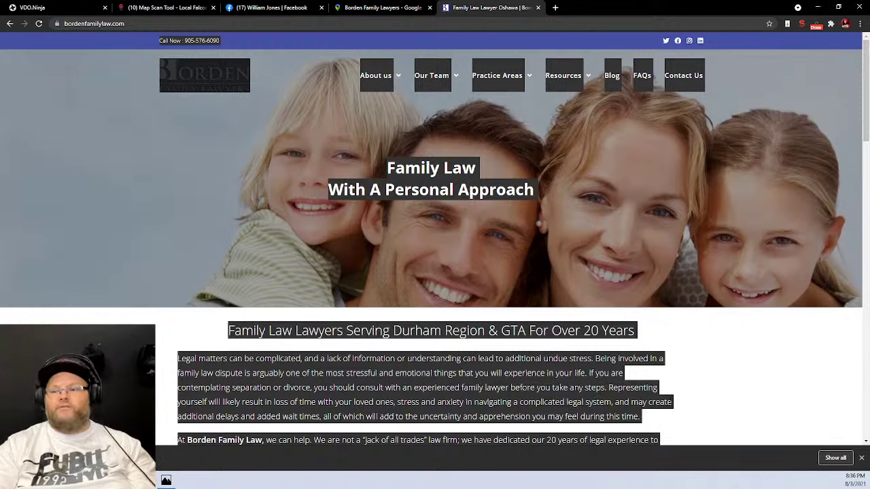
- Close the law firm's homepage and examine the "Family Lawyer" ranking grid in Local Falcon
{"action": "left_click", "coordinate": [538, 7]}
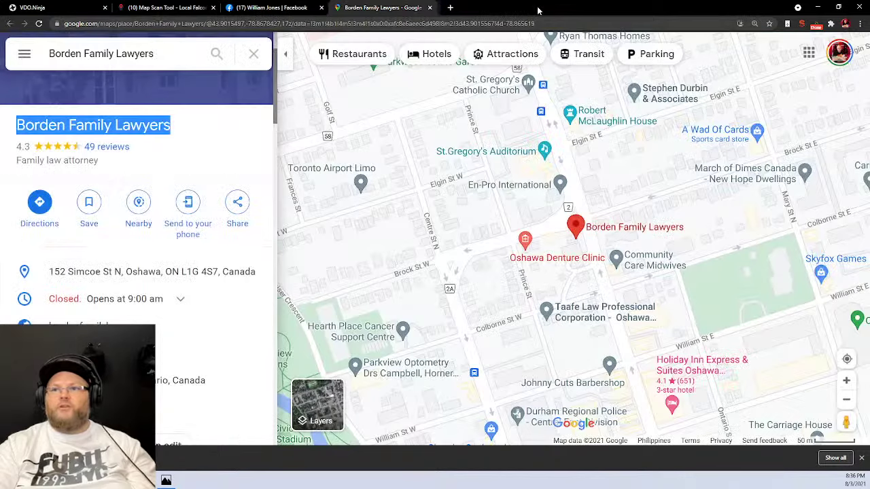
{"action": "left_click", "coordinate": [170, 8]}
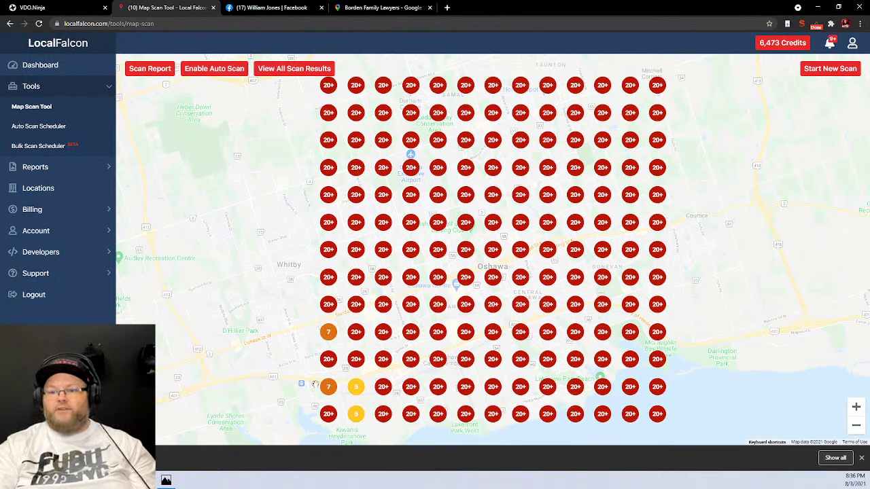
{"action": "mouse_move", "coordinate": [327, 331]}
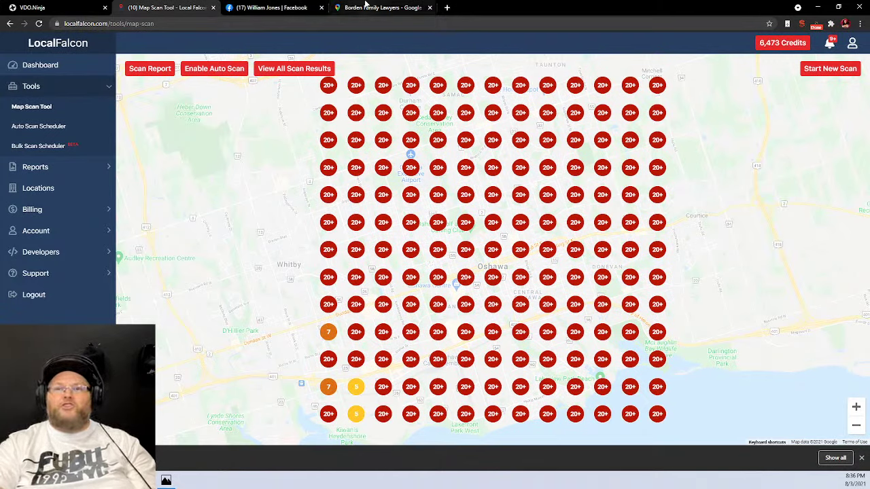
- Compare the before and after ranking grid images in the Facebook post about the YouTube Stack, and return to the Local Falcon grid
{"action": "left_click", "coordinate": [272, 7]}
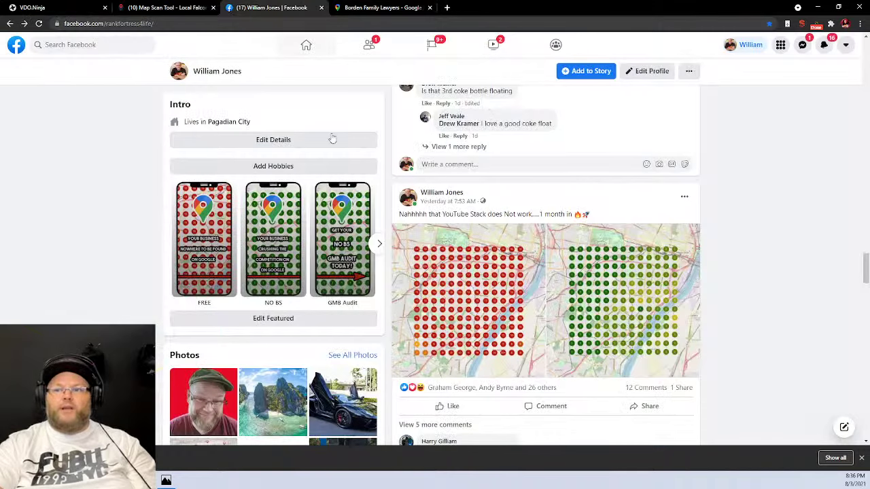
{"action": "left_click", "coordinate": [469, 306]}
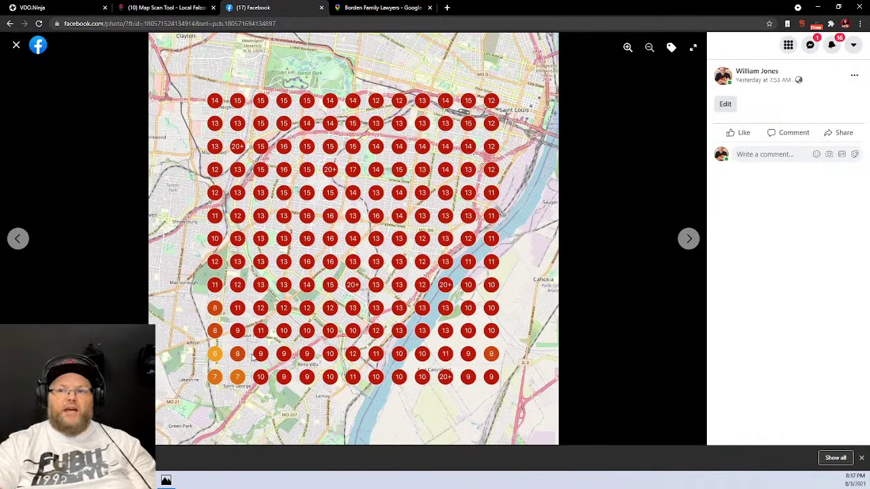
{"action": "left_click", "coordinate": [689, 239]}
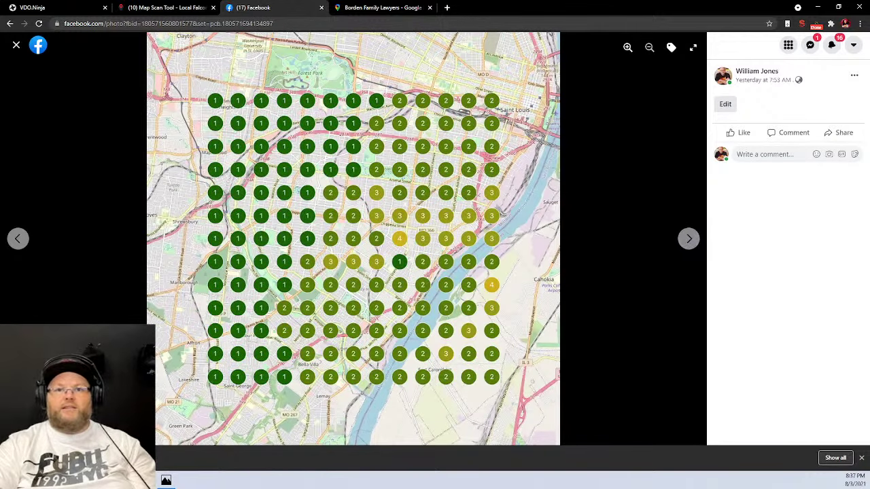
{"action": "left_click", "coordinate": [14, 251]}
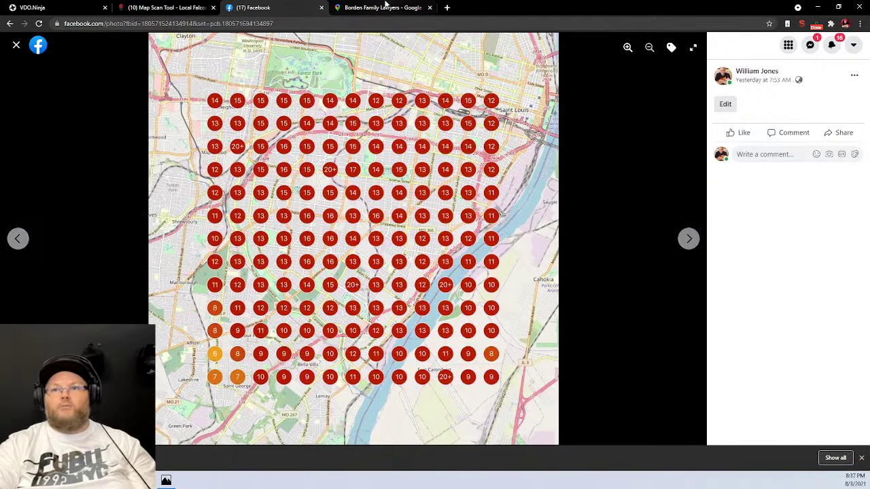
{"action": "left_click", "coordinate": [166, 8]}
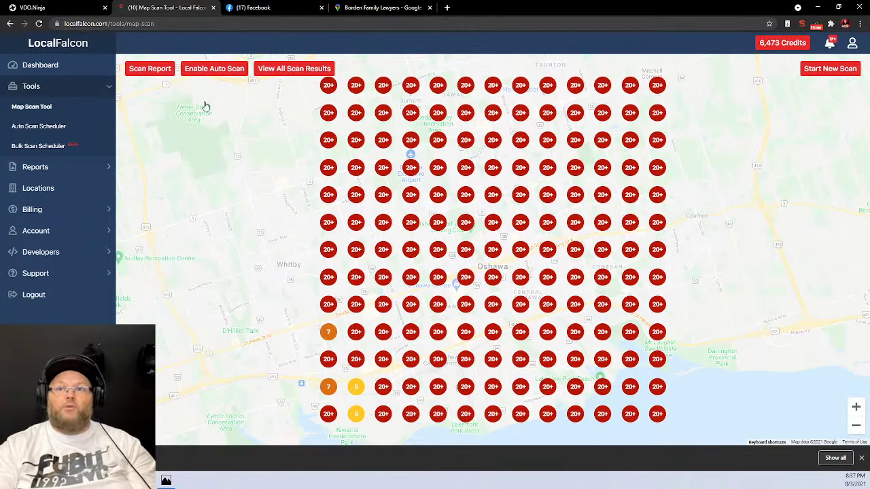
- Close the Borden Family Lawyers Google results, open funcasinofun.co.uk and accept its cookie notice
{"action": "left_click", "coordinate": [414, 8]}
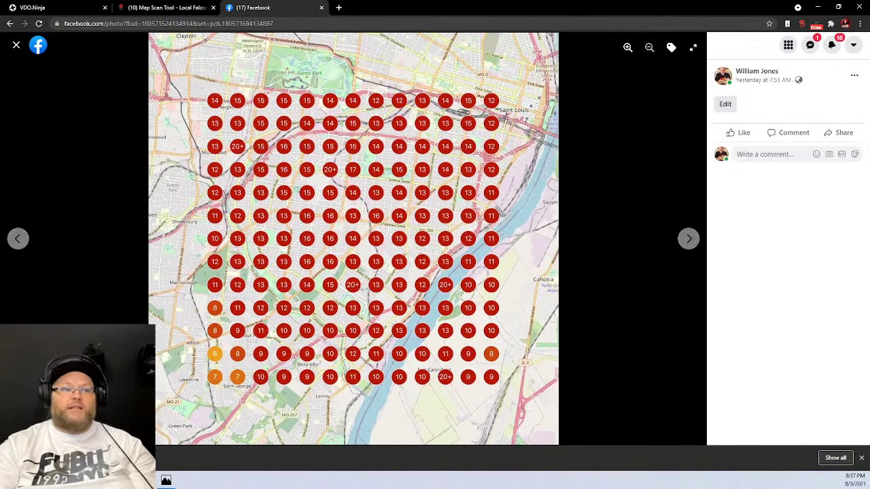
{"action": "left_click", "coordinate": [430, 7]}
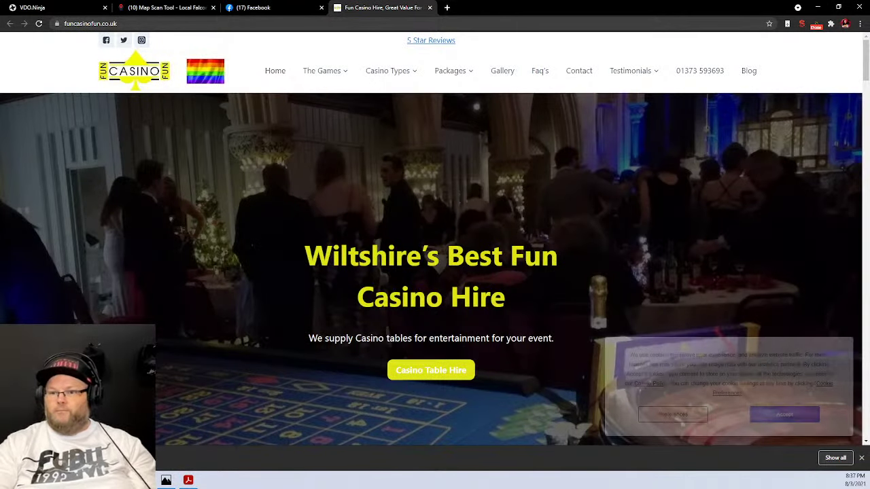
{"action": "left_click", "coordinate": [776, 415]}
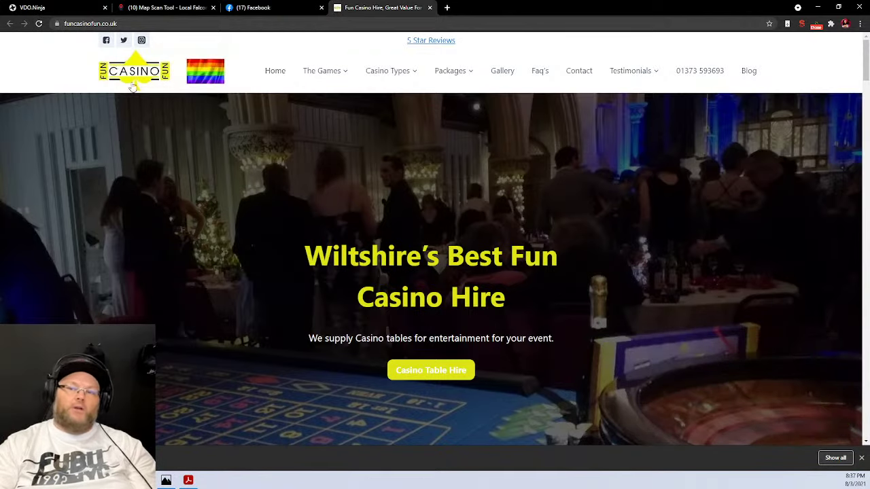
- Look over the casino games and casino types sections of the Fun Casino homepage
{"action": "scroll", "coordinate": [652, 279], "scroll_direction": "down", "scroll_amount": 10}
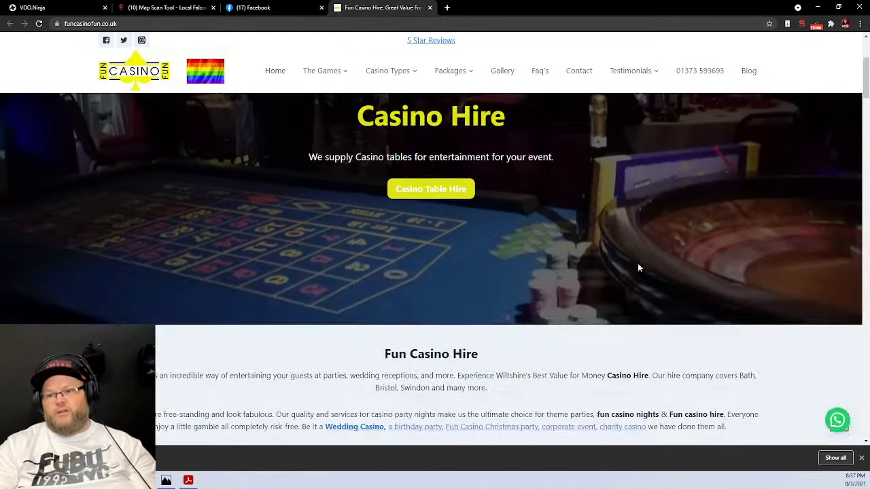
{"action": "scroll", "coordinate": [625, 250], "scroll_direction": "down", "scroll_amount": 7}
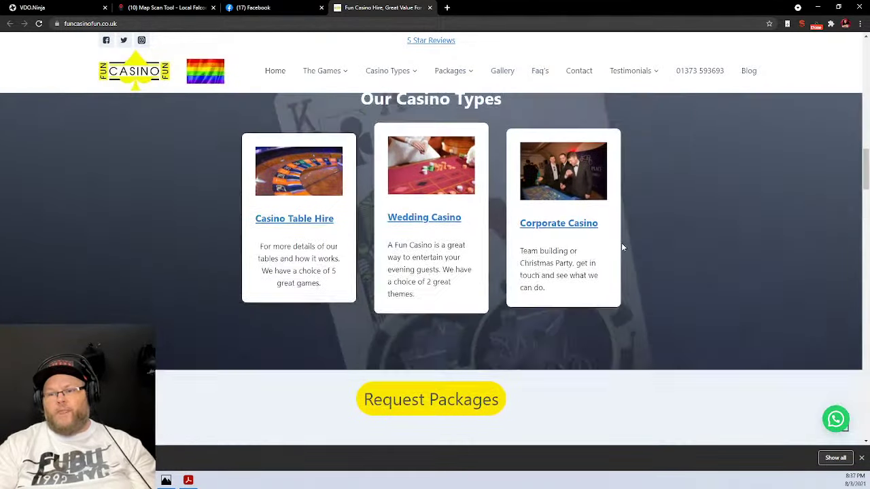
{"action": "scroll", "coordinate": [624, 248], "scroll_direction": "up", "scroll_amount": 5}
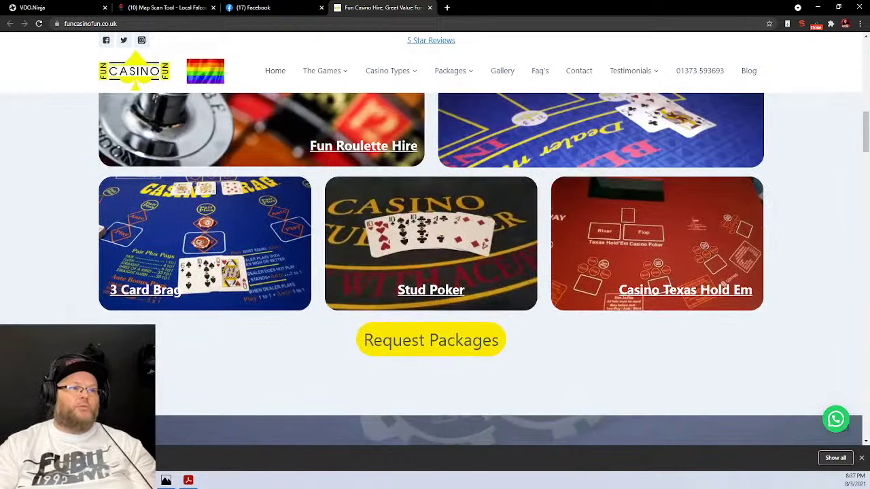
- Review the summary of the funcasinofun.co.uk Site Audit PDF in a maximized Adobe Acrobat window, and close the report
{"action": "left_click", "coordinate": [188, 480]}
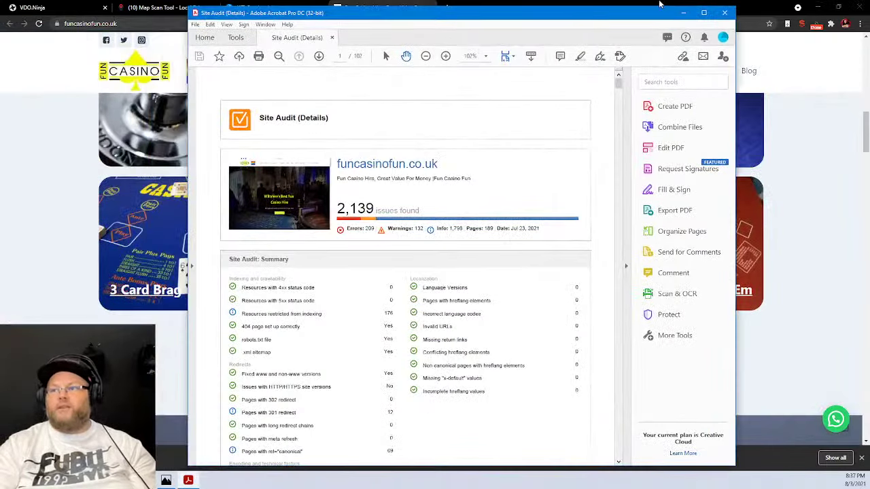
{"action": "left_click", "coordinate": [706, 14]}
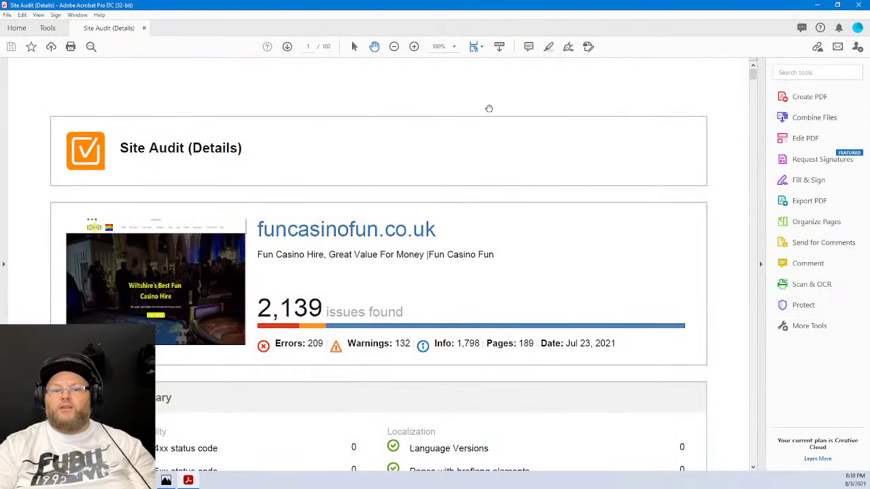
{"action": "scroll", "coordinate": [564, 282], "scroll_direction": "down", "scroll_amount": 1}
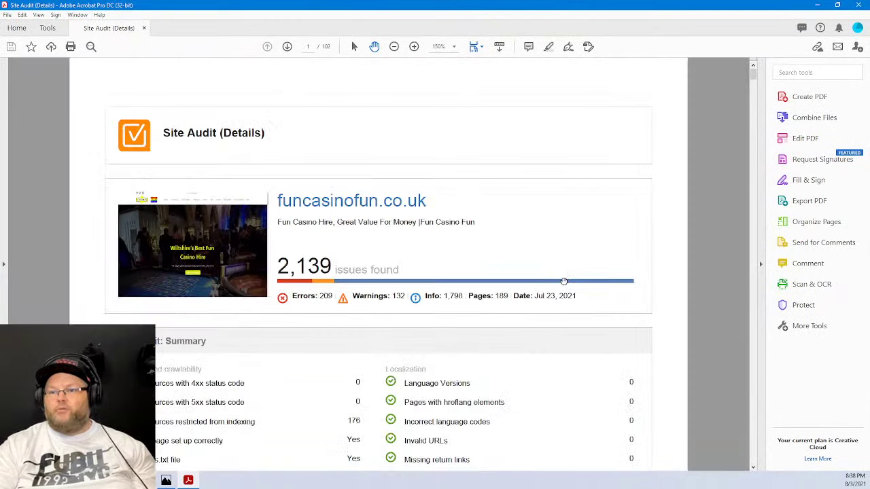
{"action": "scroll", "coordinate": [564, 281], "scroll_direction": "down", "scroll_amount": 1}
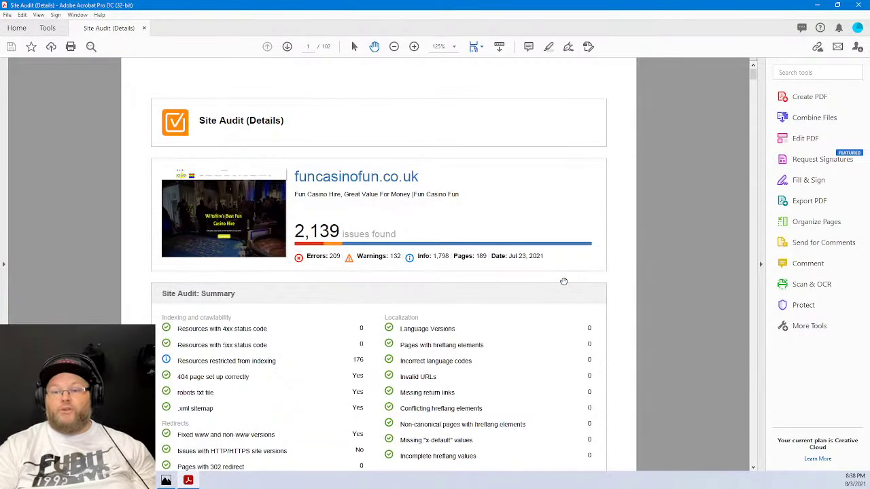
{"action": "scroll", "coordinate": [564, 281], "scroll_direction": "down", "scroll_amount": 3}
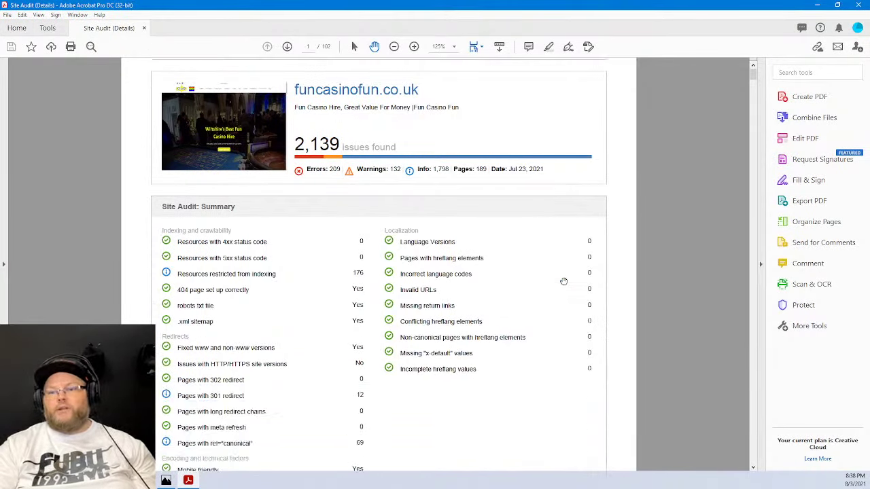
{"action": "scroll", "coordinate": [563, 282], "scroll_direction": "down", "scroll_amount": 8}
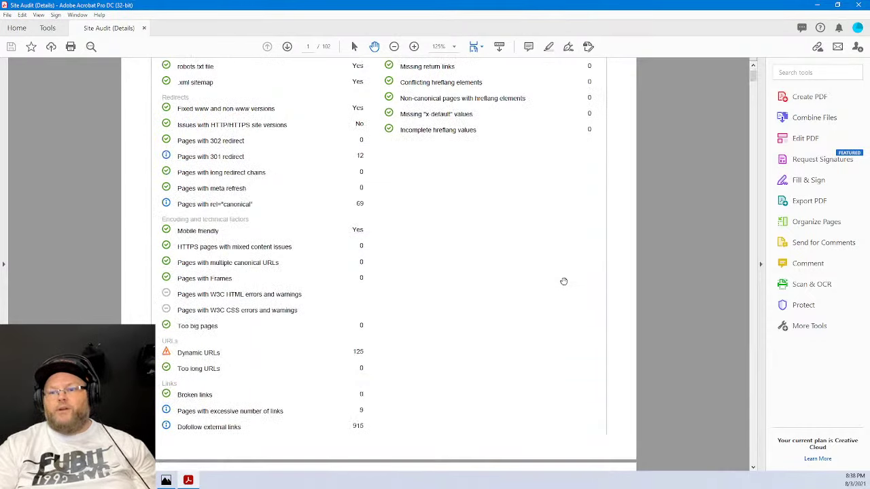
{"action": "scroll", "coordinate": [409, 281], "scroll_direction": "up", "scroll_amount": 4}
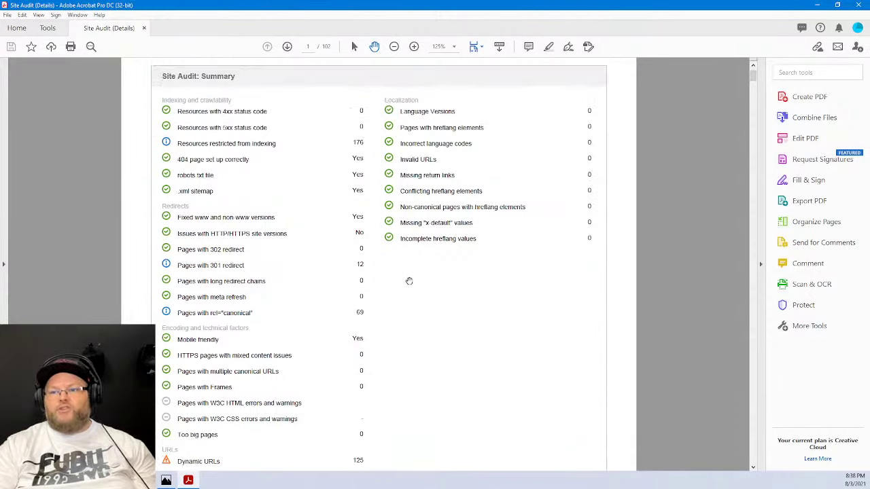
{"action": "scroll", "coordinate": [373, 374], "scroll_direction": "up", "scroll_amount": 3}
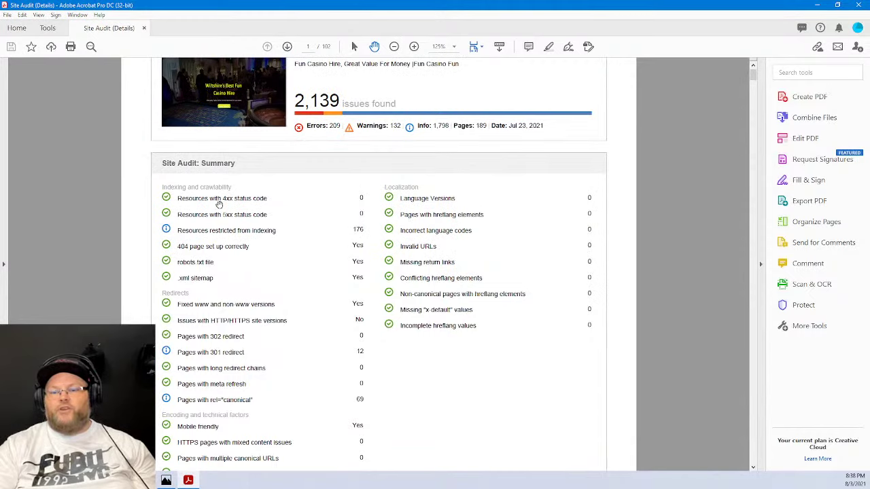
{"action": "left_click", "coordinate": [860, 5]}
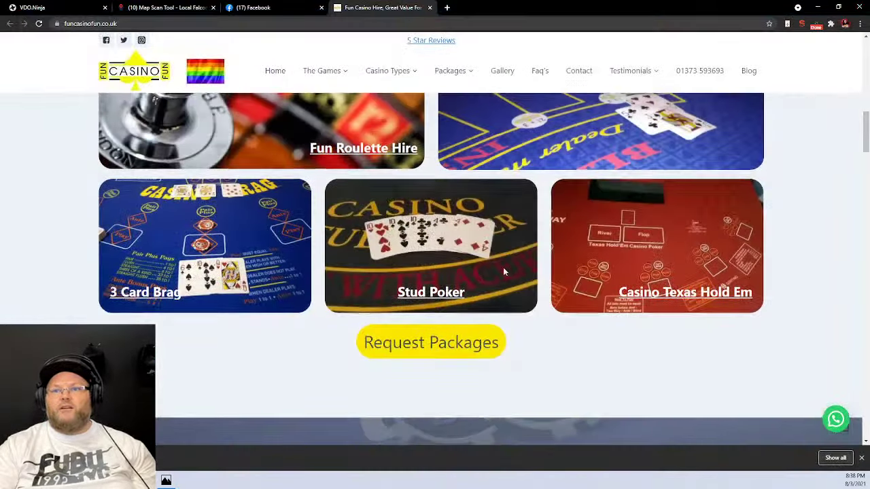
- Examine the homepage's hero banner and introduction, highlighting the words "Casino tables" in the tagline
{"action": "scroll", "coordinate": [503, 268], "scroll_direction": "up", "scroll_amount": 5}
{"action": "scroll", "coordinate": [503, 267], "scroll_direction": "up", "scroll_amount": 5}
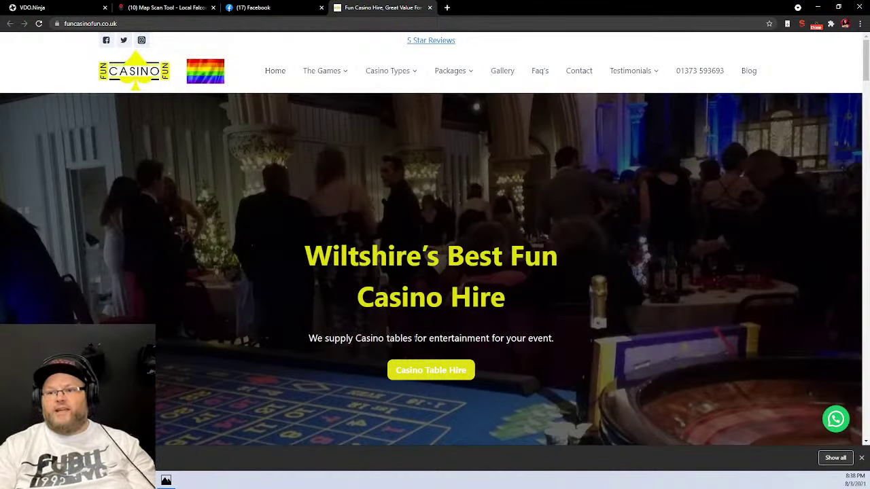
{"action": "left_click_drag", "start_coordinate": [412, 338], "coordinate": [354, 337]}
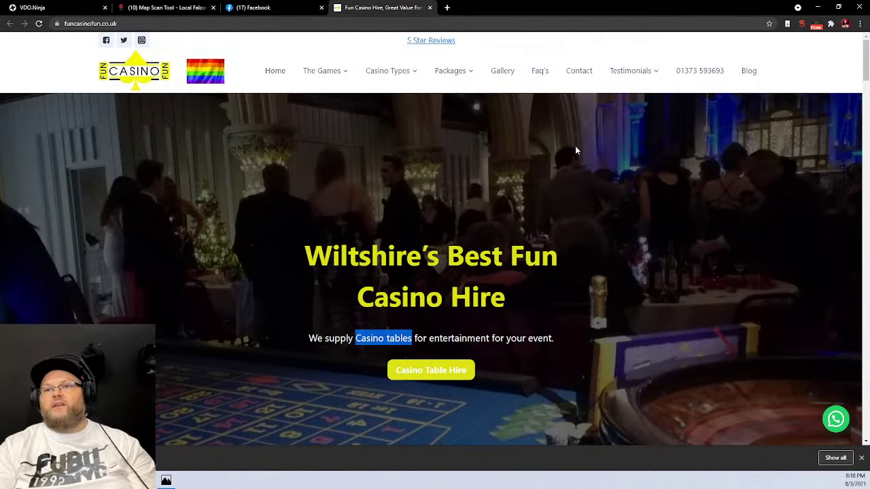
{"action": "scroll", "coordinate": [575, 146], "scroll_direction": "down", "scroll_amount": 6}
{"action": "scroll", "coordinate": [575, 146], "scroll_direction": "up", "scroll_amount": 3}
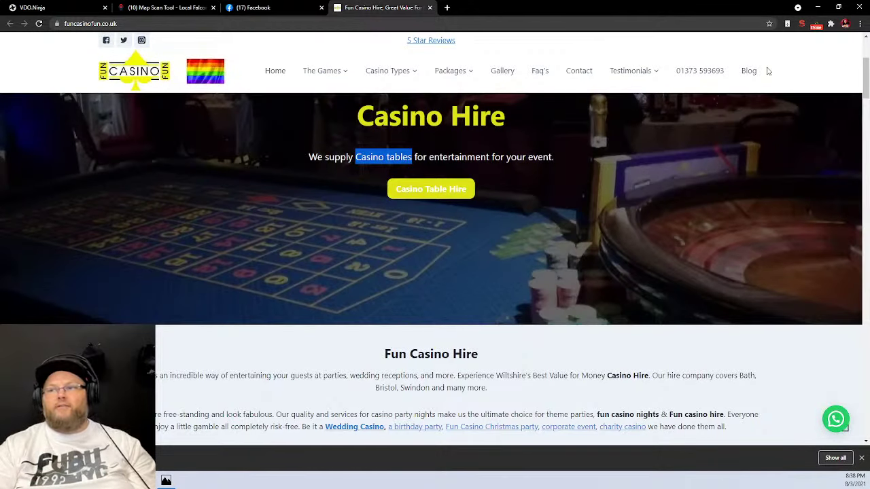
- Check the page behind the homepage's "5 Star Reviews" link, and return to the homepage
{"action": "scroll", "coordinate": [728, 179], "scroll_direction": "up", "scroll_amount": 3}
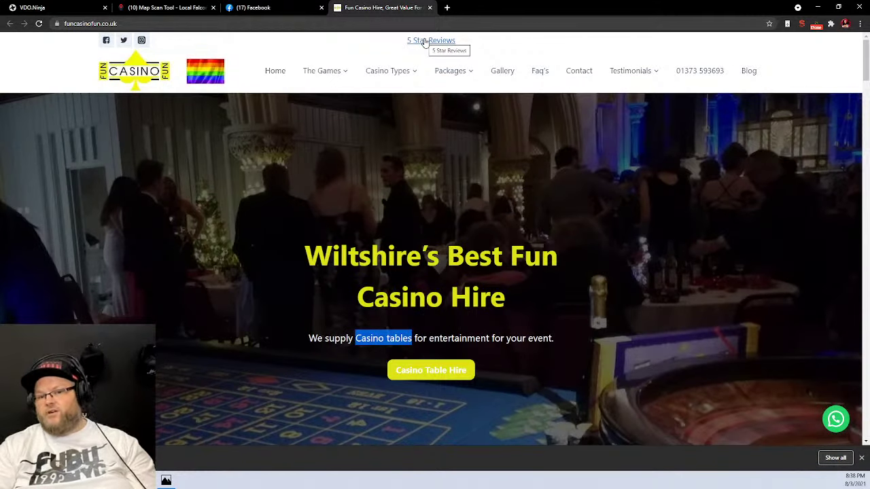
{"action": "left_click", "coordinate": [430, 42]}
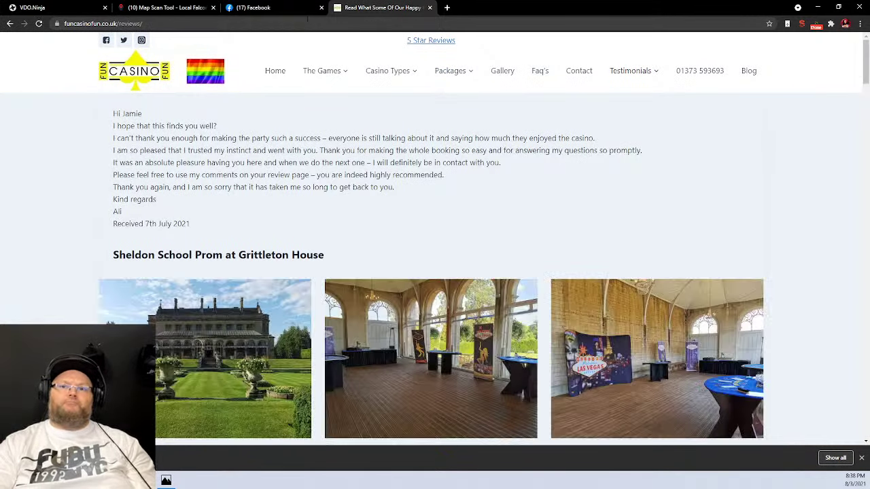
{"action": "left_click", "coordinate": [10, 23]}
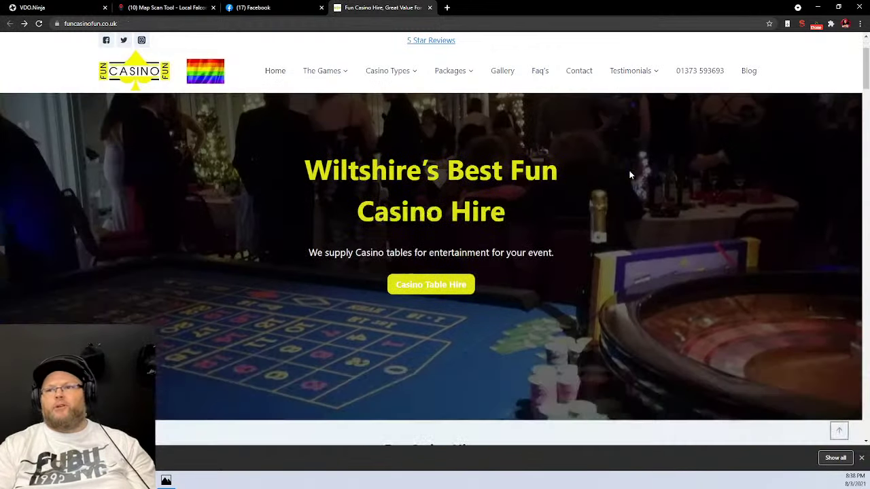
- Read through the homepage content down to the embedded map, view its location in full Google Maps and close that map
{"action": "scroll", "coordinate": [629, 176], "scroll_direction": "down", "scroll_amount": 6}
{"action": "scroll", "coordinate": [628, 175], "scroll_direction": "down", "scroll_amount": 10}
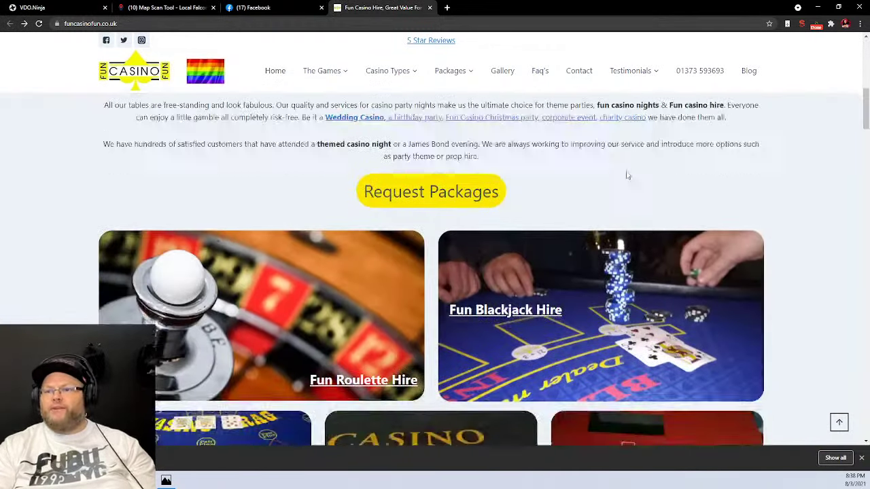
{"action": "scroll", "coordinate": [627, 176], "scroll_direction": "down", "scroll_amount": 12}
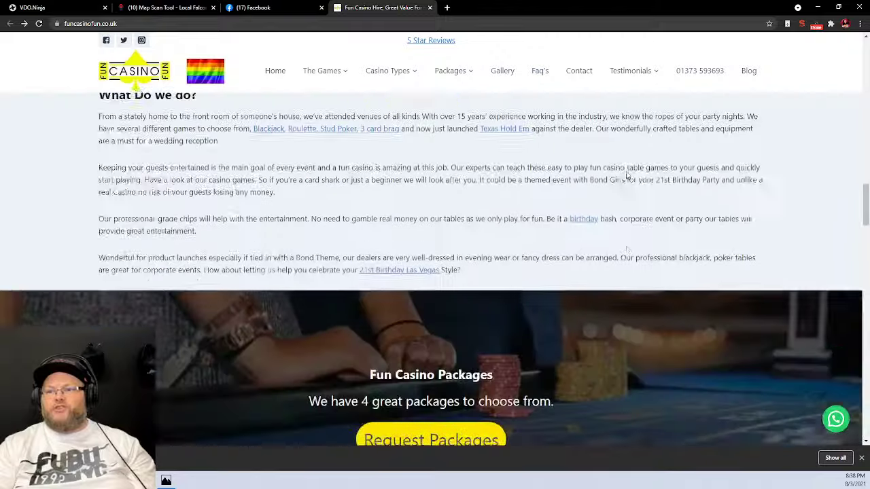
{"action": "scroll", "coordinate": [626, 174], "scroll_direction": "down", "scroll_amount": 12}
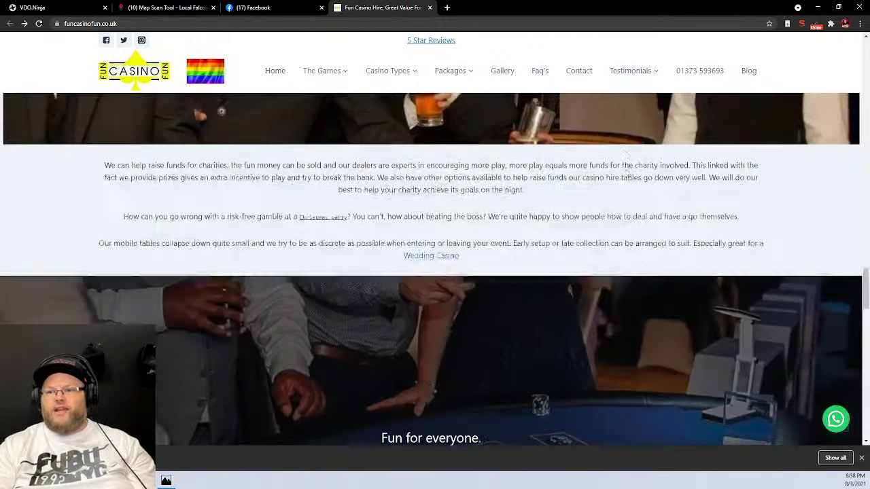
{"action": "scroll", "coordinate": [628, 174], "scroll_direction": "down", "scroll_amount": 5}
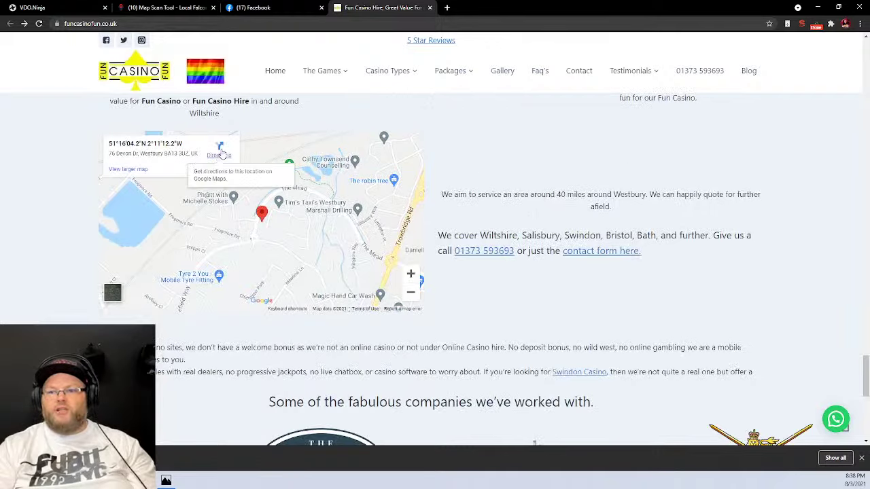
{"action": "left_click", "coordinate": [128, 170]}
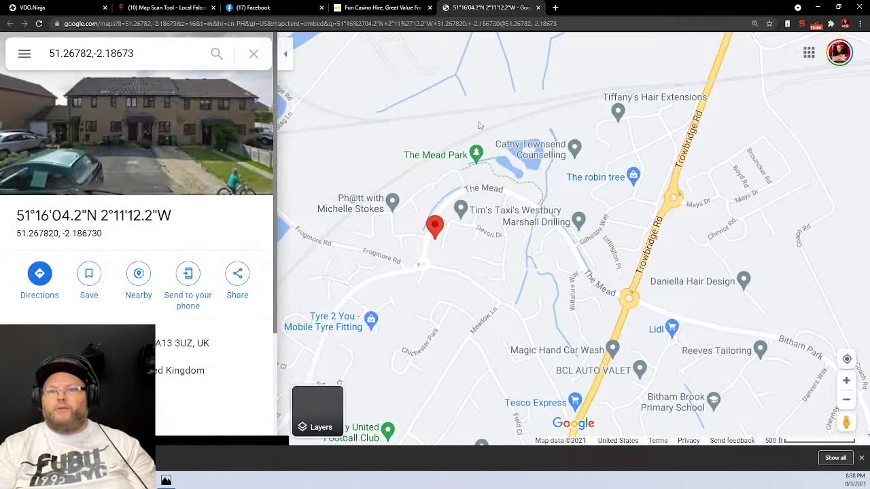
{"action": "left_click", "coordinate": [538, 8]}
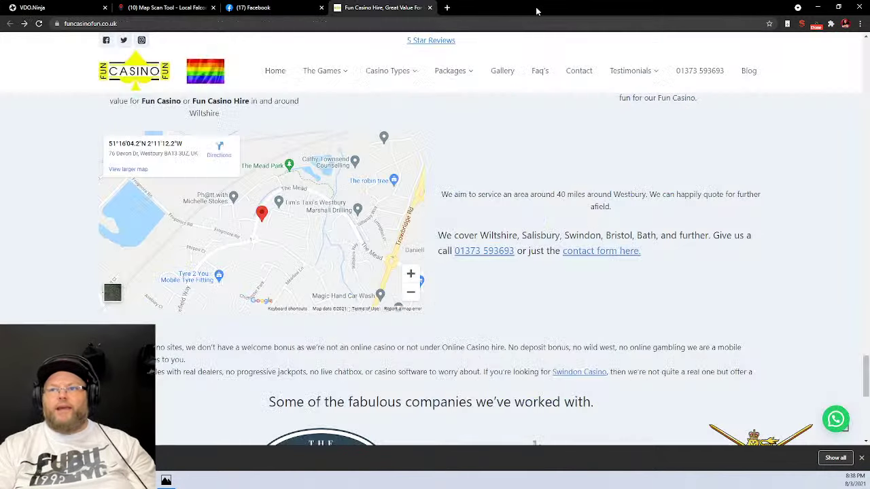
- Follow the Google Rating badge in the homepage footer and check the review ratings on the linked reviews page
{"action": "scroll", "coordinate": [435, 202], "scroll_direction": "down", "scroll_amount": 6}
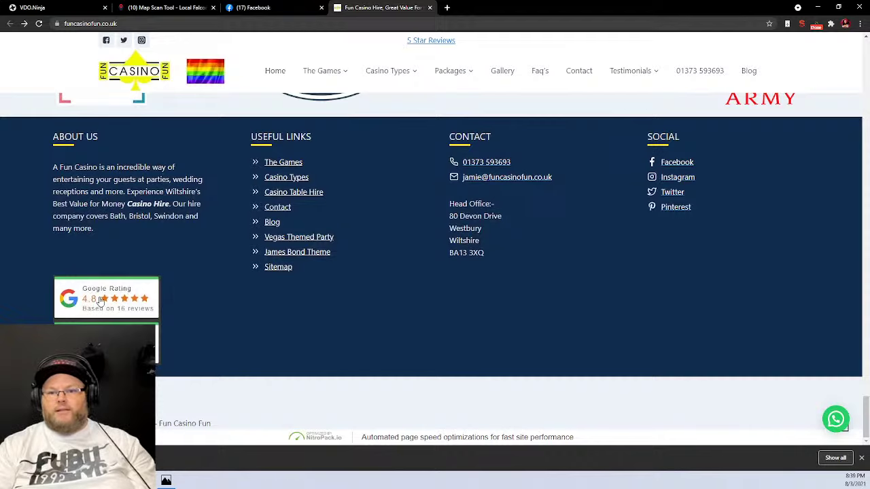
{"action": "left_click", "coordinate": [99, 299]}
{"action": "scroll", "coordinate": [205, 185], "scroll_direction": "down", "scroll_amount": 5}
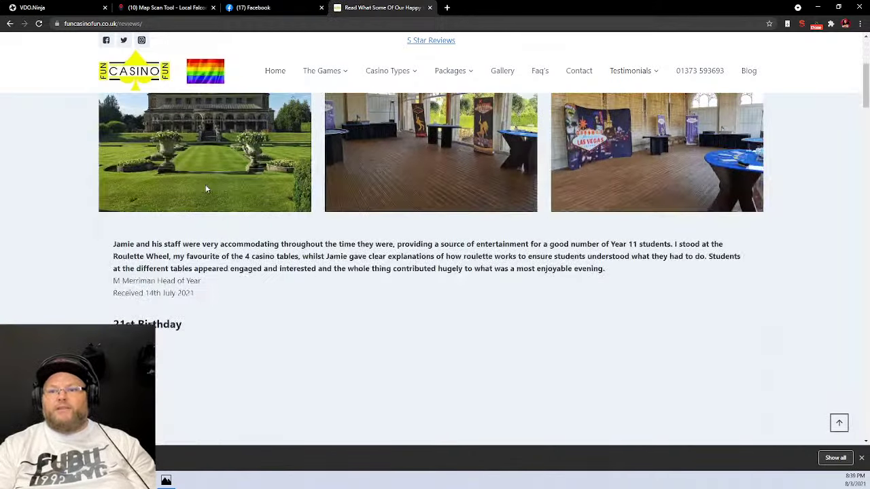
{"action": "scroll", "coordinate": [205, 189], "scroll_direction": "down", "scroll_amount": 8}
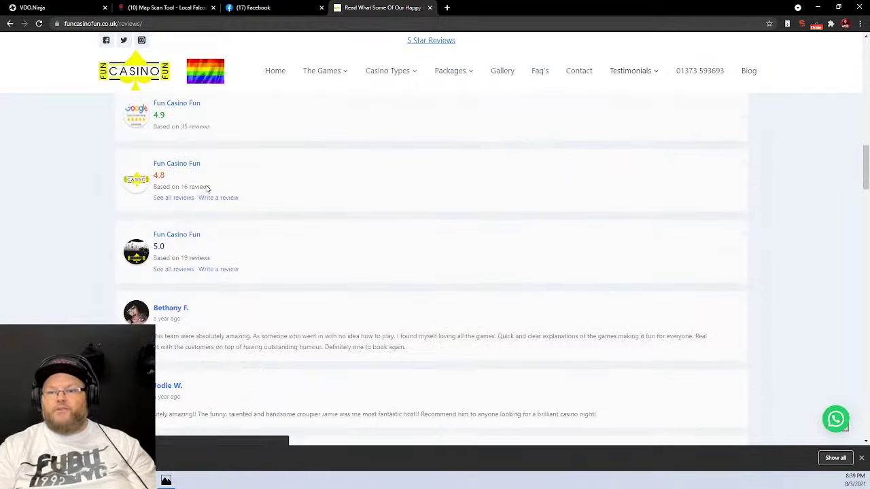
- Read through the customer reviews to the end of the page and return to the 21st Birthday photos
{"action": "scroll", "coordinate": [206, 185], "scroll_direction": "down", "scroll_amount": 10}
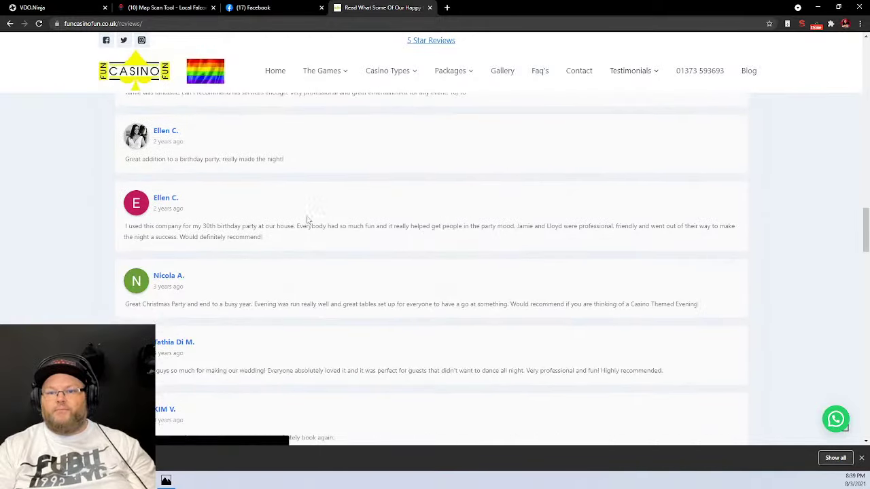
{"action": "scroll", "coordinate": [649, 321], "scroll_direction": "down", "scroll_amount": 8}
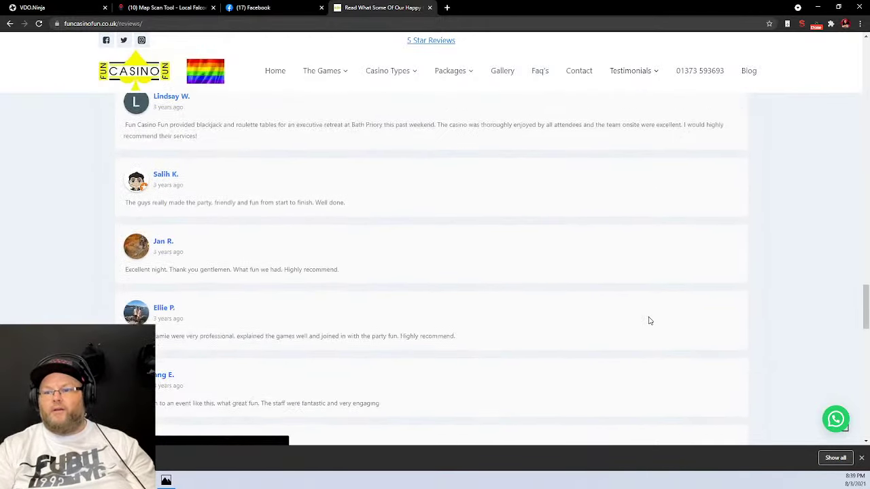
{"action": "scroll", "coordinate": [649, 320], "scroll_direction": "down", "scroll_amount": 10}
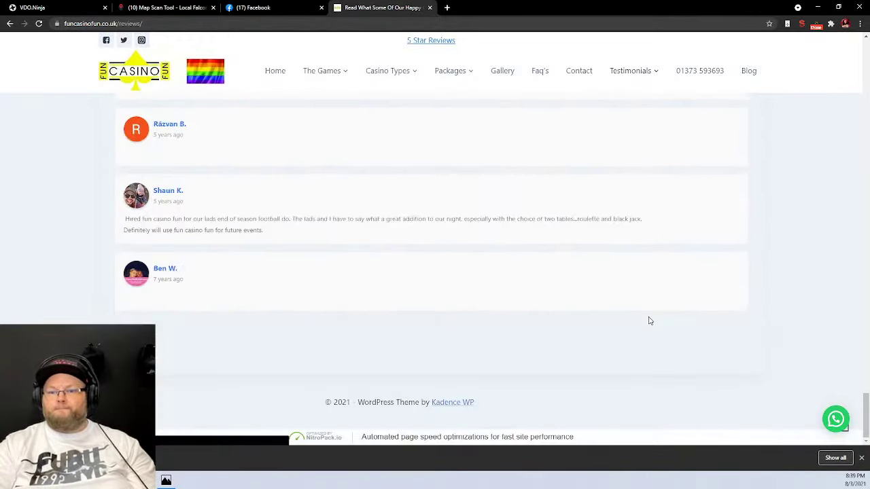
{"action": "scroll", "coordinate": [868, 68], "scroll_direction": "up", "scroll_amount": 20}
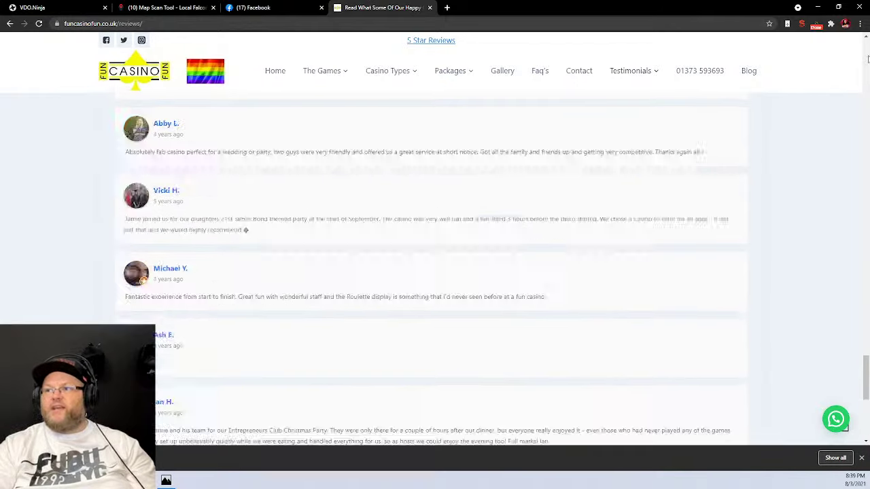
{"action": "scroll", "coordinate": [867, 59], "scroll_direction": "up", "scroll_amount": 10}
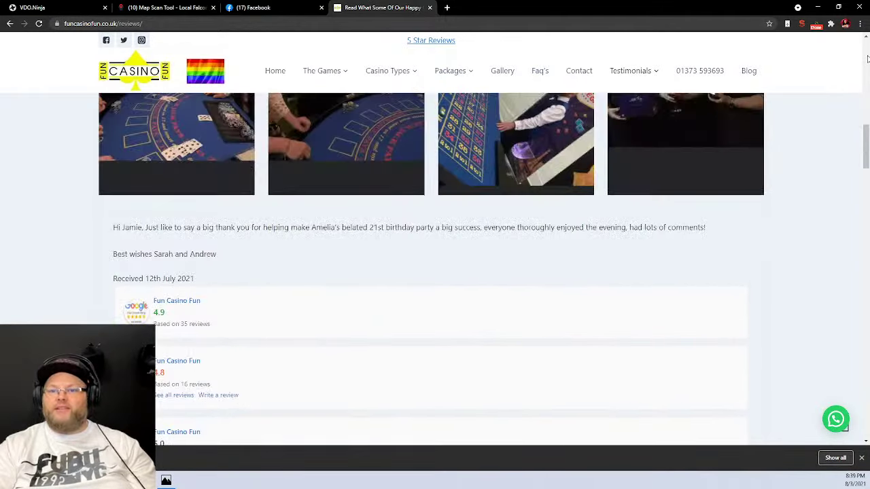
- Run a mobile Lighthouse audit of the reviews page, check its category scores and close the developer tools
{"action": "right_click", "coordinate": [799, 112]}
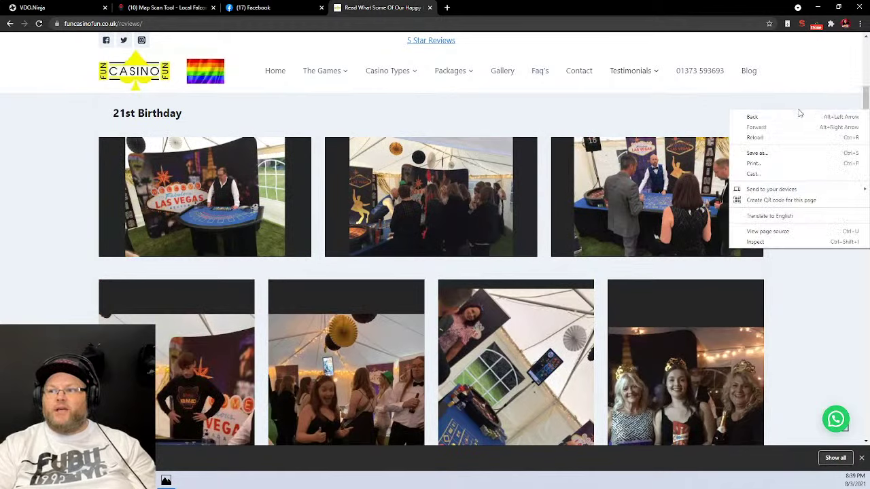
{"action": "left_click", "coordinate": [777, 243]}
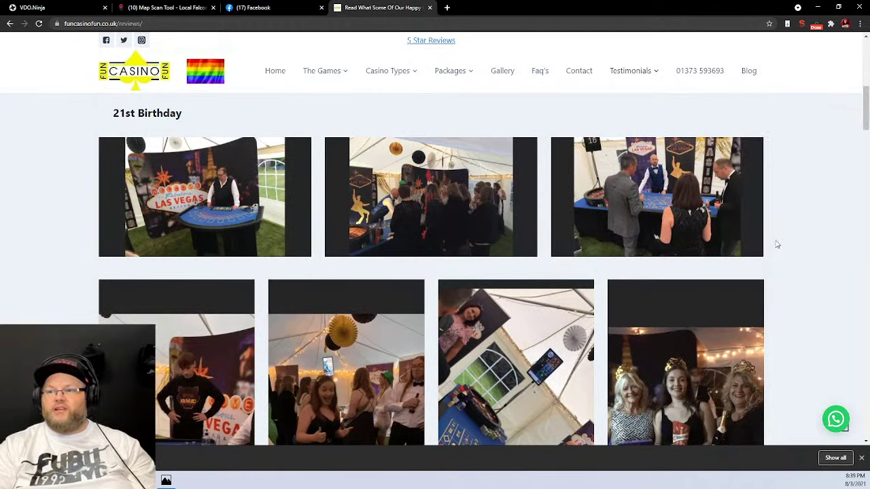
{"action": "left_click", "coordinate": [489, 77]}
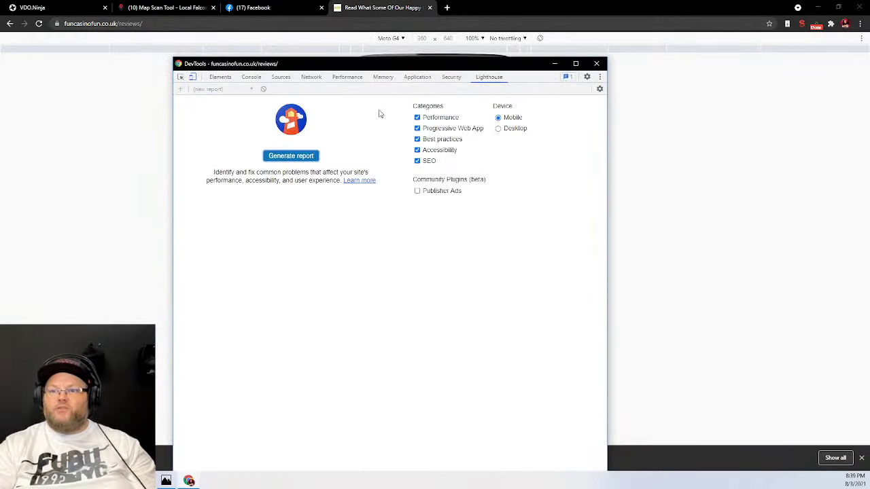
{"action": "left_click", "coordinate": [291, 156]}
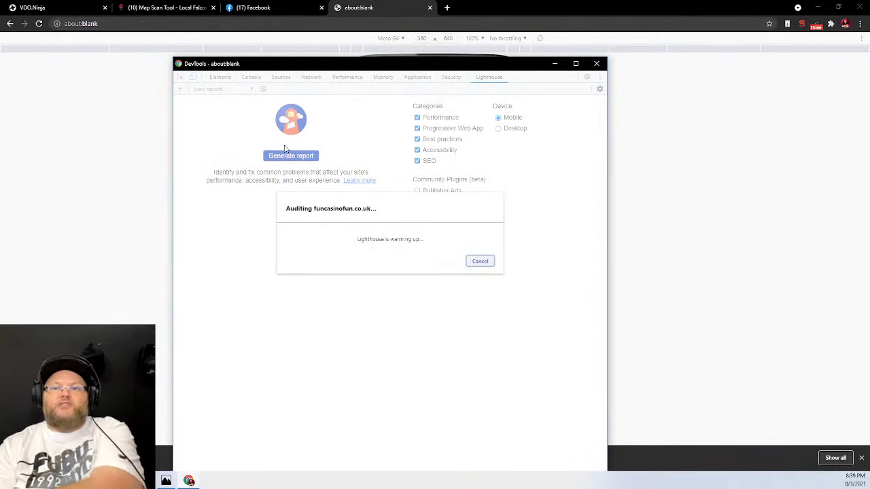
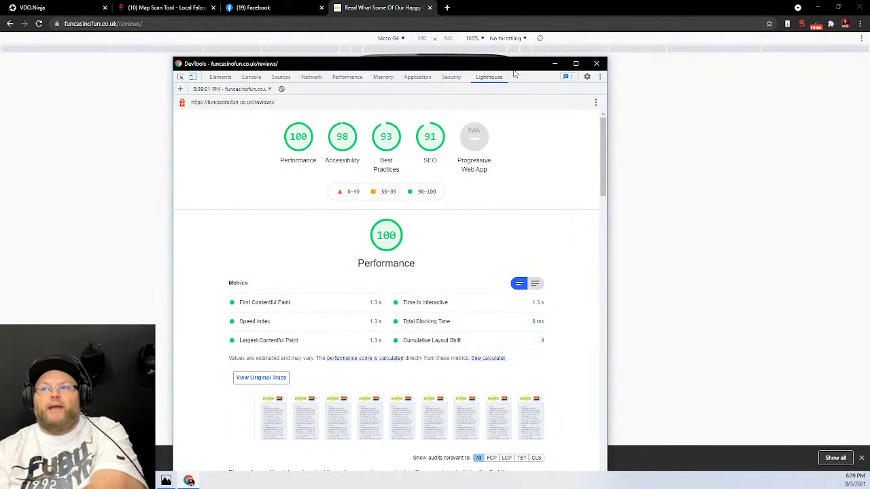
{"action": "left_click", "coordinate": [605, 64]}
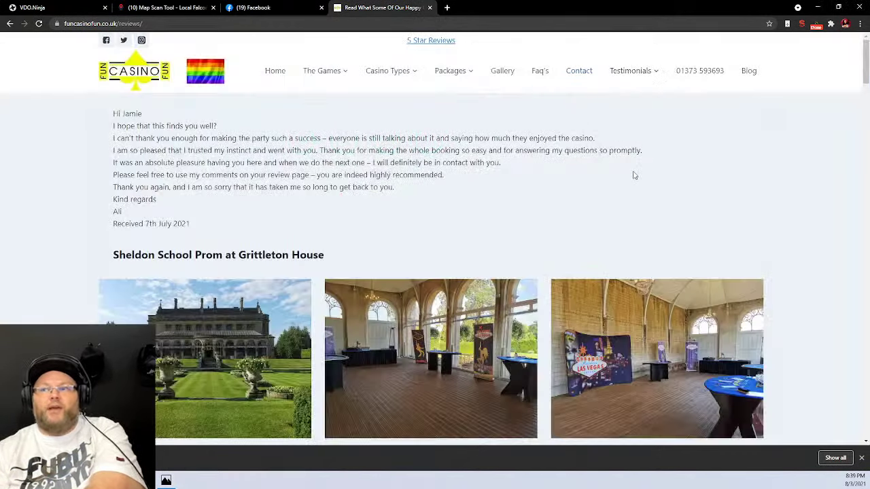
- Return to Fun Casino Fun's homepage, bring up furnishlane.com in a separate tab and close the casino site
{"action": "left_click", "coordinate": [276, 76]}
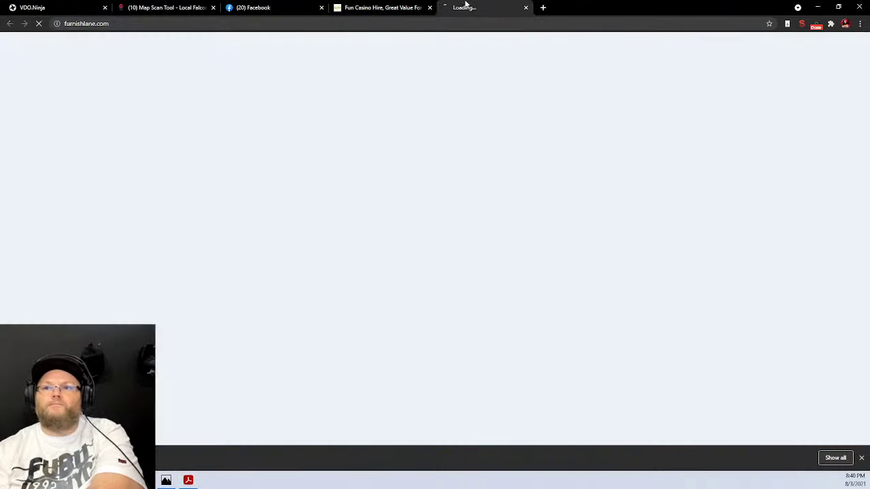
{"action": "left_click", "coordinate": [430, 8]}
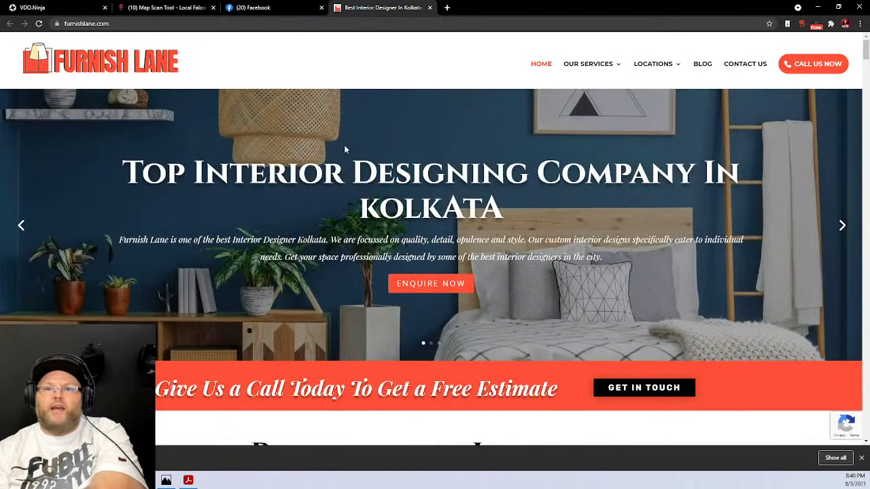
- Review the page word counts in the Furnish Lane Content Report and check the site's Areas We Serve link under Locations
{"action": "scroll", "coordinate": [757, 70], "scroll_direction": "down", "scroll_amount": 3}
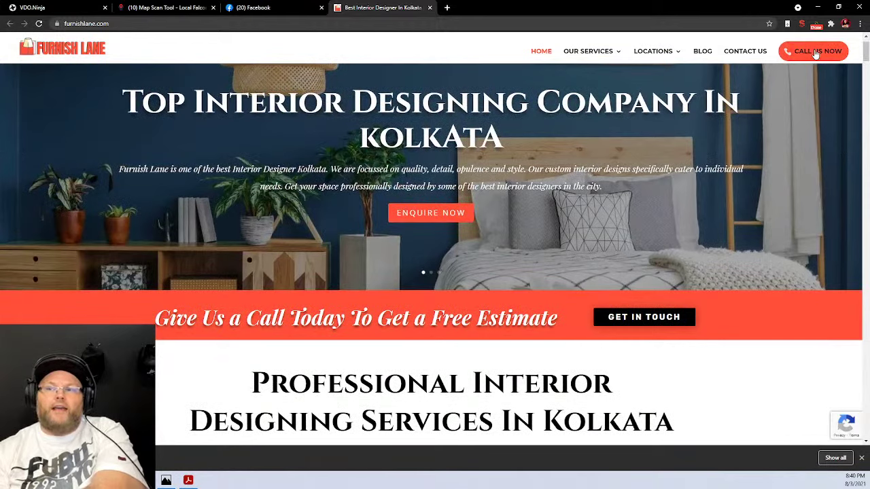
{"action": "mouse_move", "coordinate": [593, 61]}
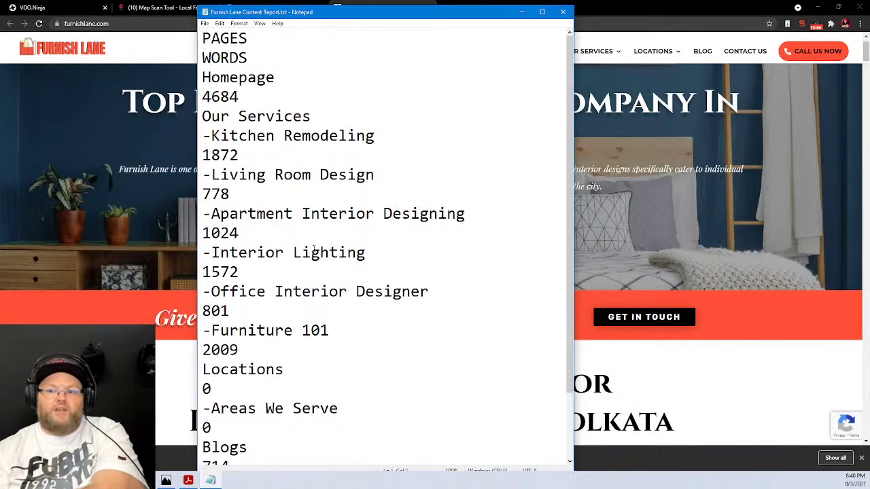
{"action": "scroll", "coordinate": [314, 250], "scroll_direction": "down", "scroll_amount": 2}
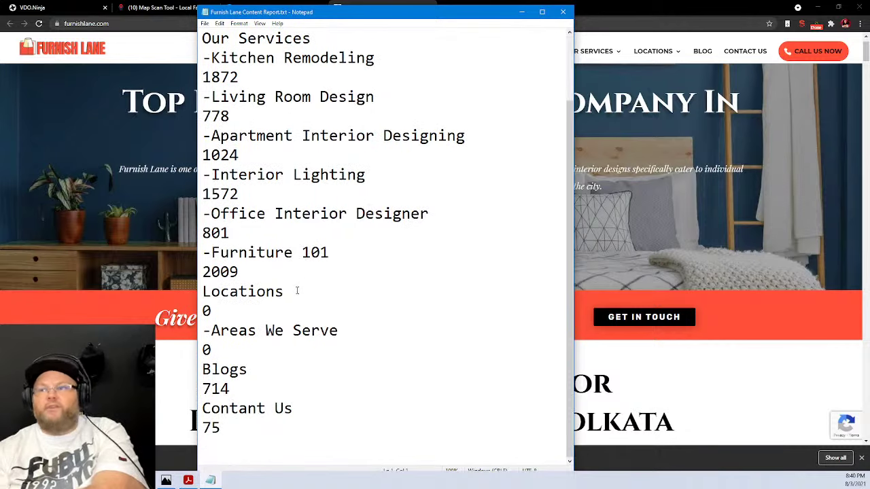
{"action": "mouse_move", "coordinate": [654, 61]}
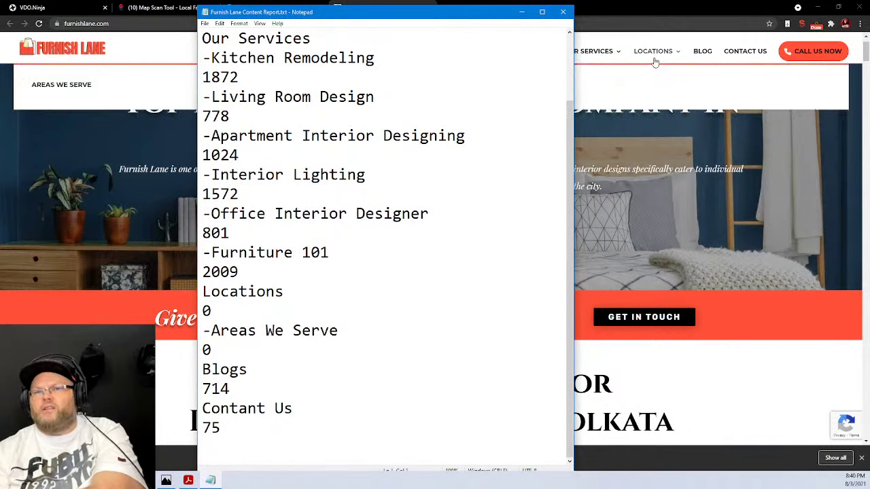
{"action": "left_click", "coordinate": [79, 86]}
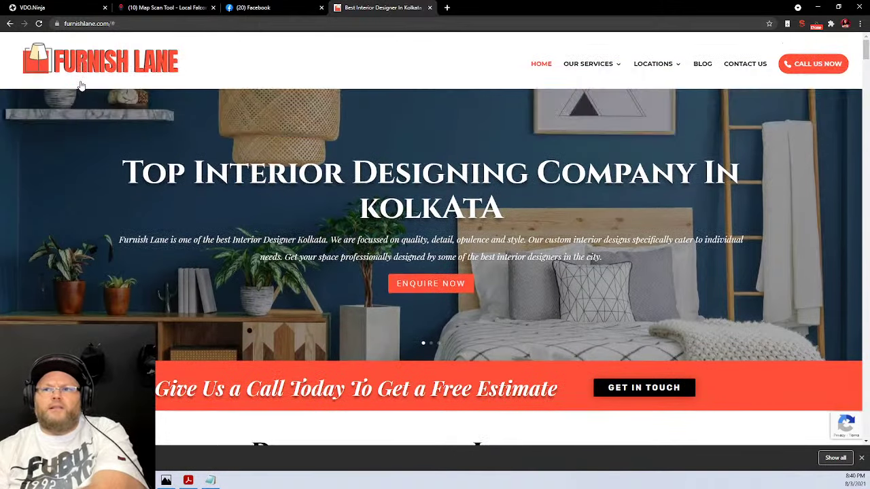
{"action": "mouse_move", "coordinate": [644, 68]}
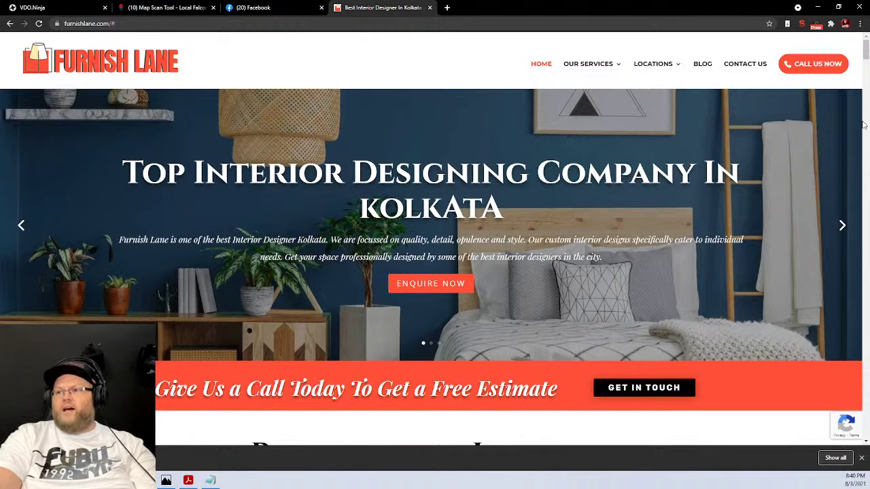
- Read through Furnish Lane's homepage, examining its service area lists, footer contact details, embedded map and frequently asked questions
{"action": "left_click_drag", "start_coordinate": [866, 49], "coordinate": [866, 265]}
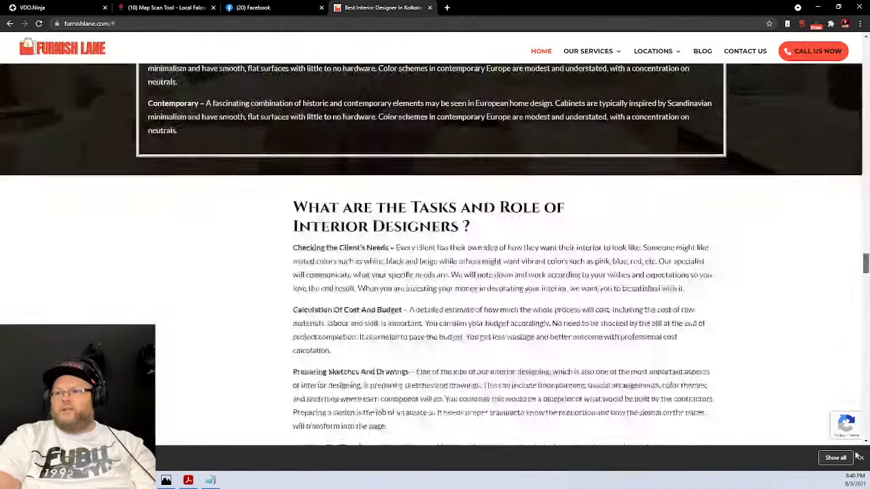
{"action": "scroll", "coordinate": [868, 270], "scroll_direction": "up", "scroll_amount": 20}
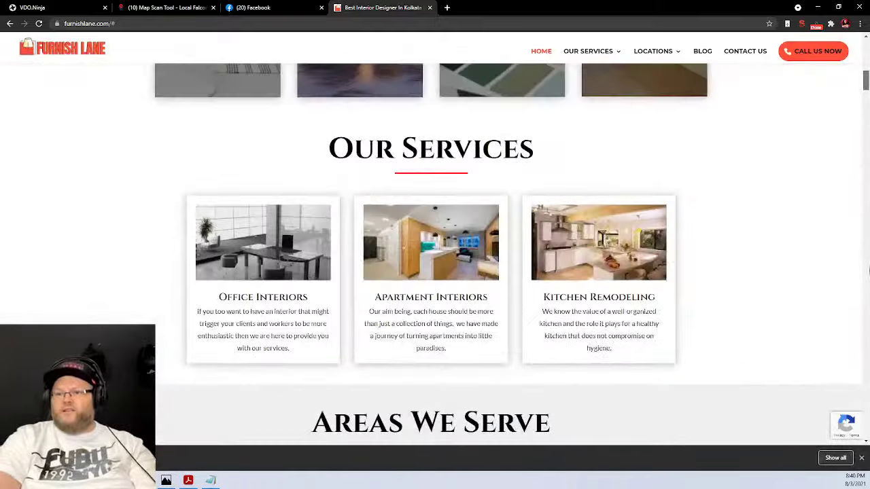
{"action": "scroll", "coordinate": [868, 271], "scroll_direction": "down", "scroll_amount": 8}
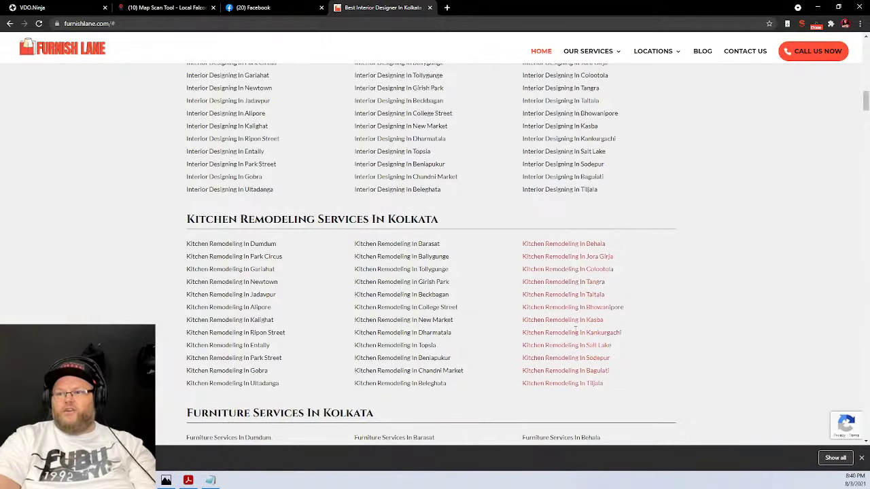
{"action": "left_click_drag", "start_coordinate": [866, 108], "coordinate": [866, 435]}
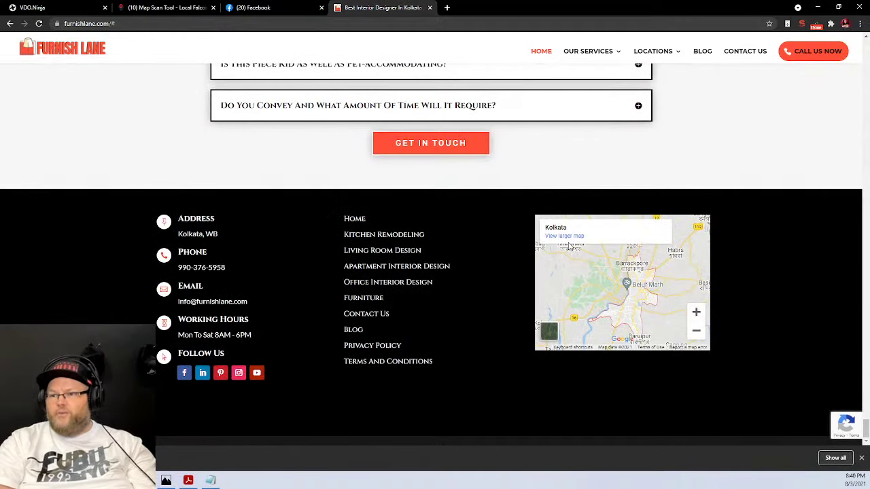
{"action": "scroll", "coordinate": [669, 315], "scroll_direction": "up", "scroll_amount": 10}
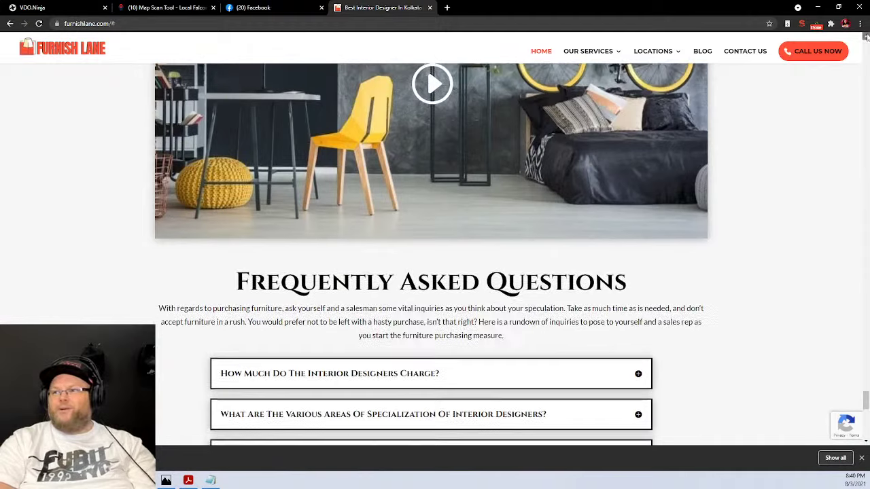
{"action": "scroll", "coordinate": [866, 80], "scroll_direction": "up", "scroll_amount": 2}
- Review Furnish Lane's Contact Us page, including its address details, quote form and embedded maps
{"action": "left_click", "coordinate": [756, 52]}
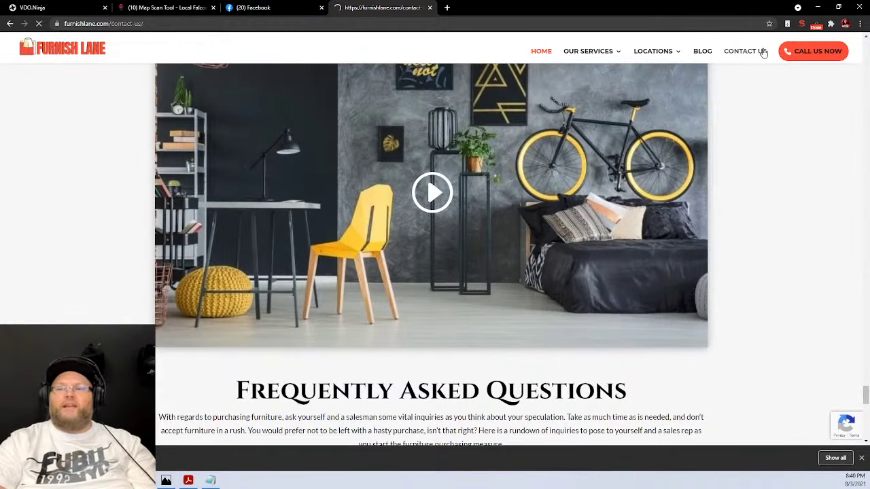
{"action": "scroll", "coordinate": [439, 178], "scroll_direction": "down", "scroll_amount": 5}
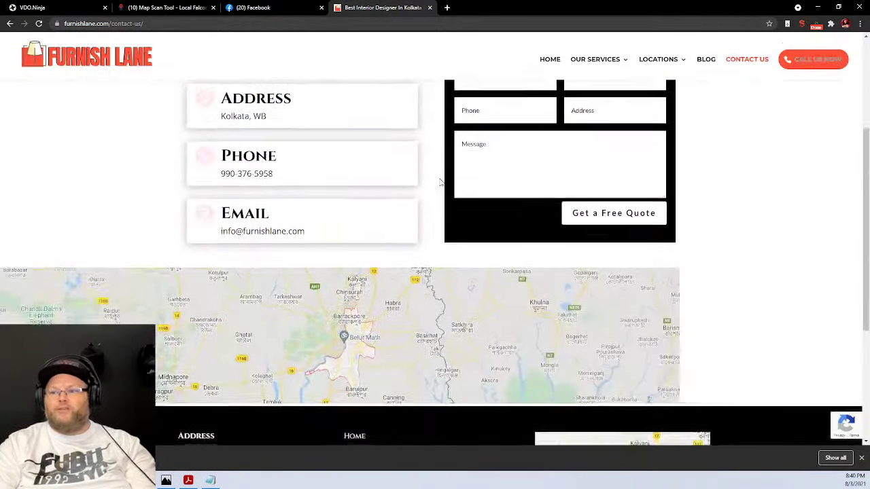
{"action": "scroll", "coordinate": [441, 183], "scroll_direction": "down", "scroll_amount": 1}
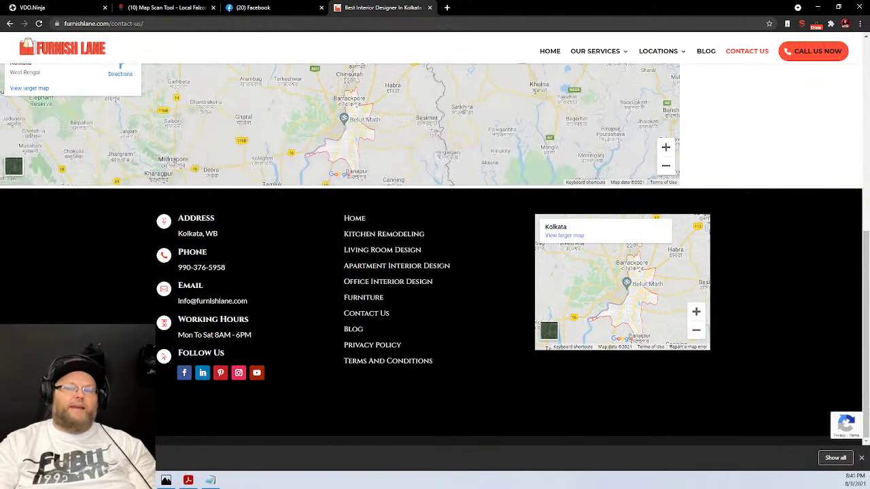
{"action": "scroll", "coordinate": [86, 253], "scroll_direction": "up", "scroll_amount": 10}
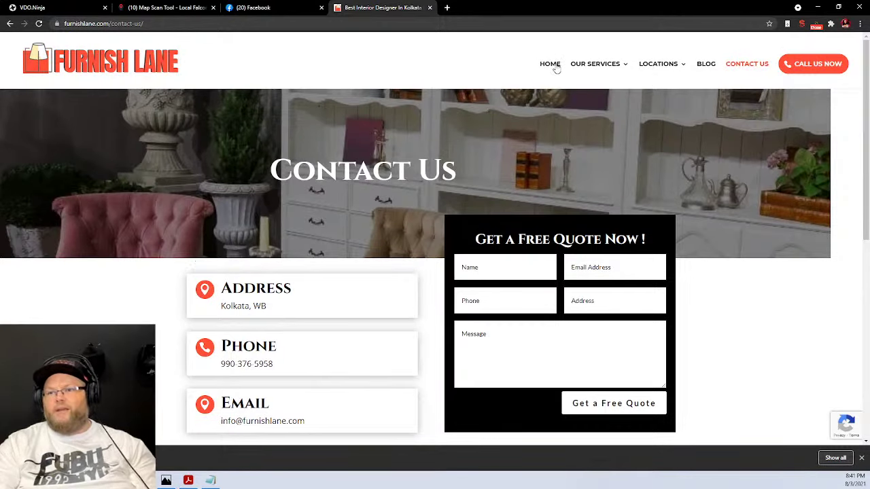
- Return to Furnish Lane's homepage and examine the service offers down to the Areas We Serve section
{"action": "left_click", "coordinate": [552, 64]}
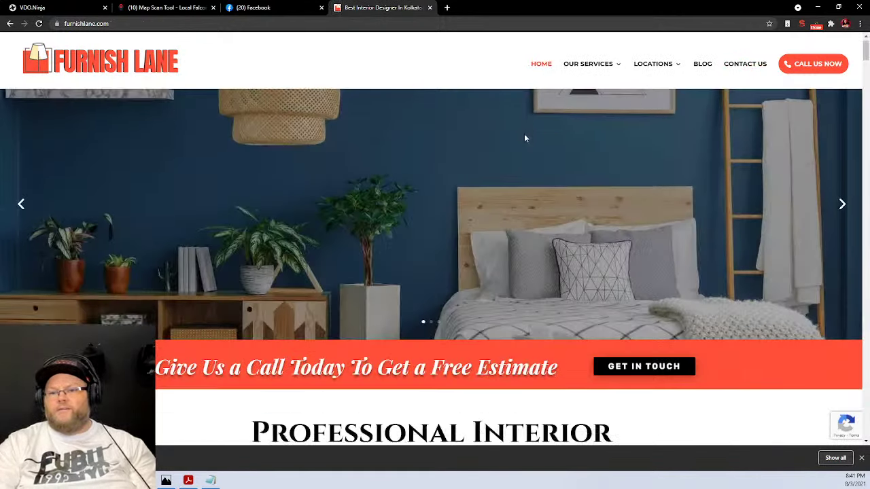
{"action": "scroll", "coordinate": [524, 138], "scroll_direction": "down", "scroll_amount": 3}
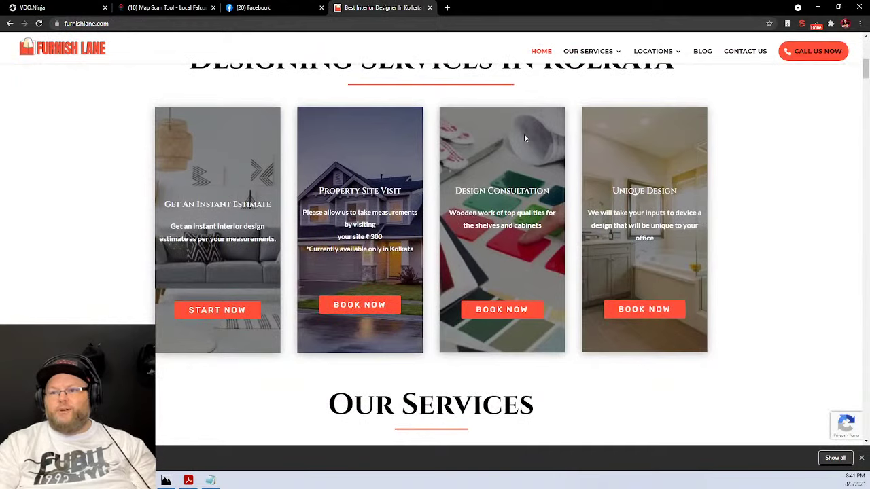
{"action": "scroll", "coordinate": [525, 138], "scroll_direction": "down", "scroll_amount": 5}
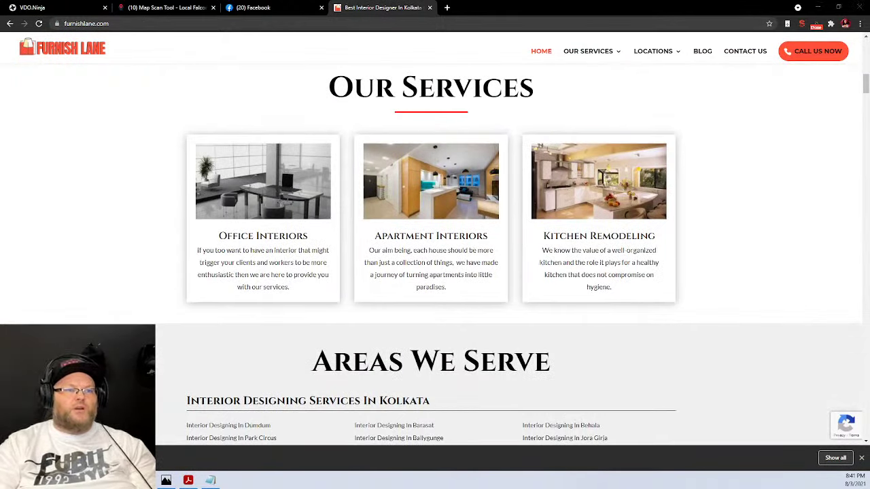
- Copy the furnishlane.com address, switch to Rank Tracker and create a project for that site
{"action": "left_click", "coordinate": [142, 27]}
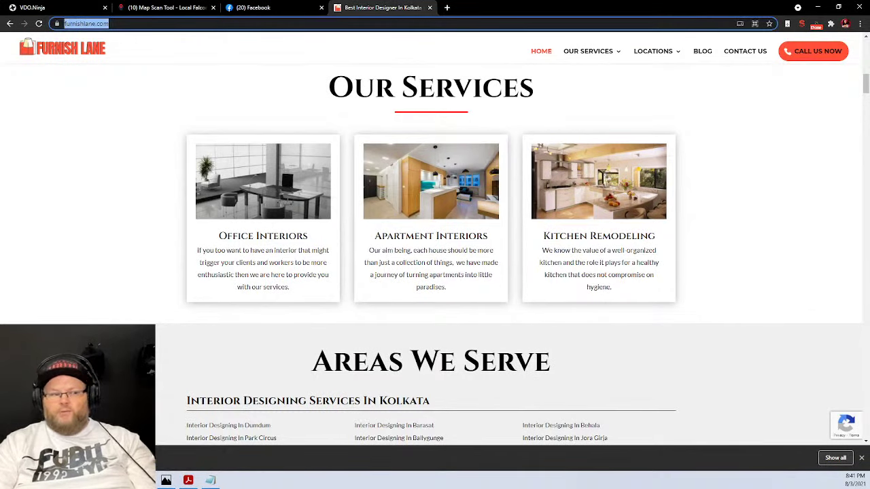
{"action": "key", "text": "alt+Tab"}
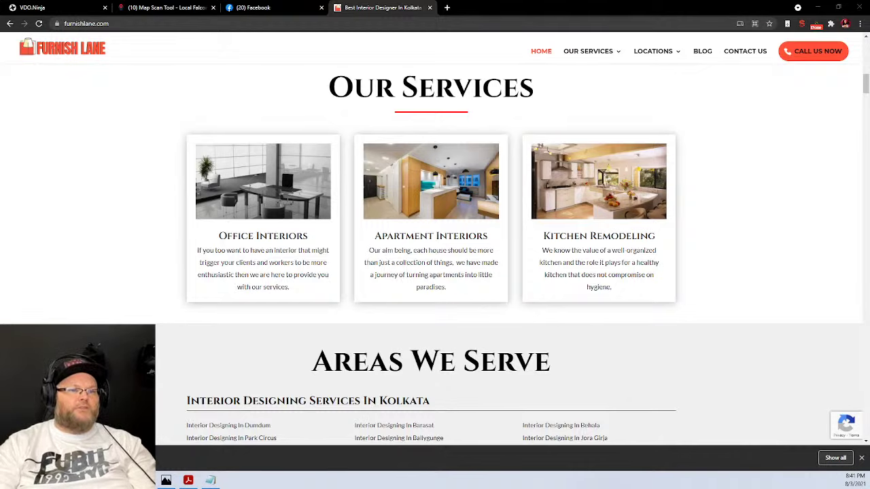
{"action": "left_click", "coordinate": [86, 23]}
{"action": "key", "text": "ctrl+c"}
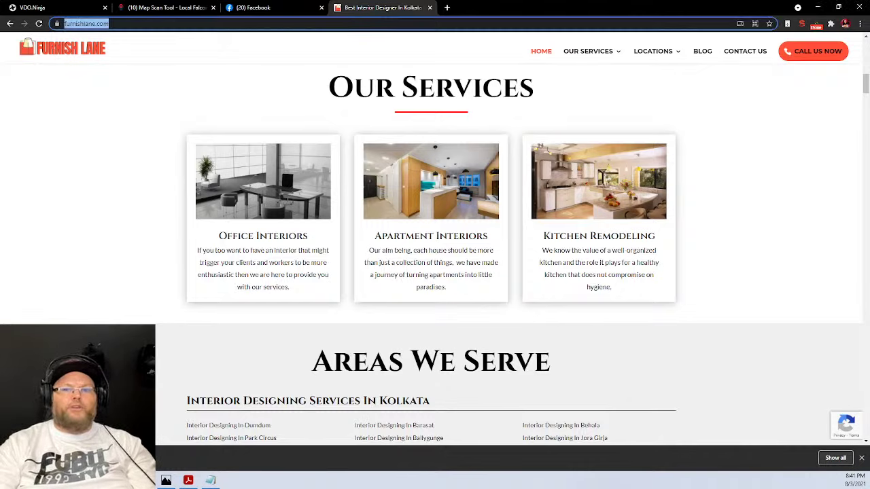
{"action": "key", "text": "alt+Tab"}
{"action": "key", "text": "ctrl+v"}
{"action": "left_click", "coordinate": [539, 339]}
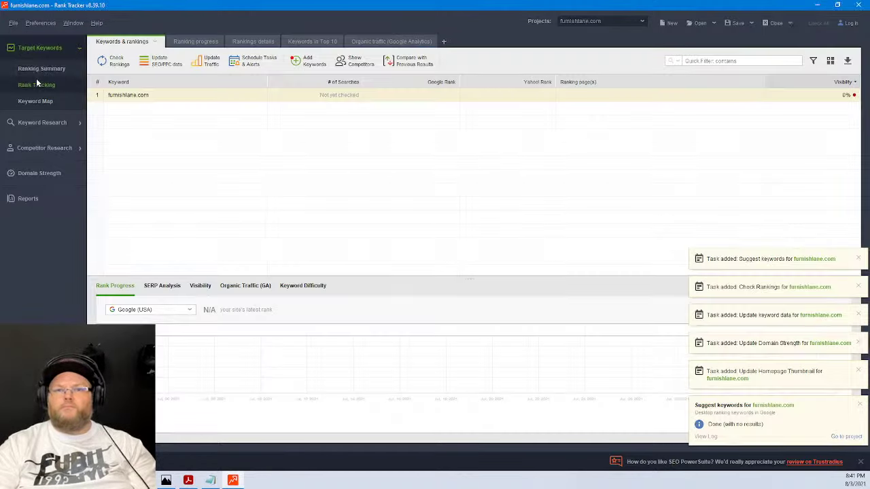
- In the project's preferred search engines, remove Yahoo! and add Google.com (Maps) for the USA
{"action": "left_click", "coordinate": [13, 23]}
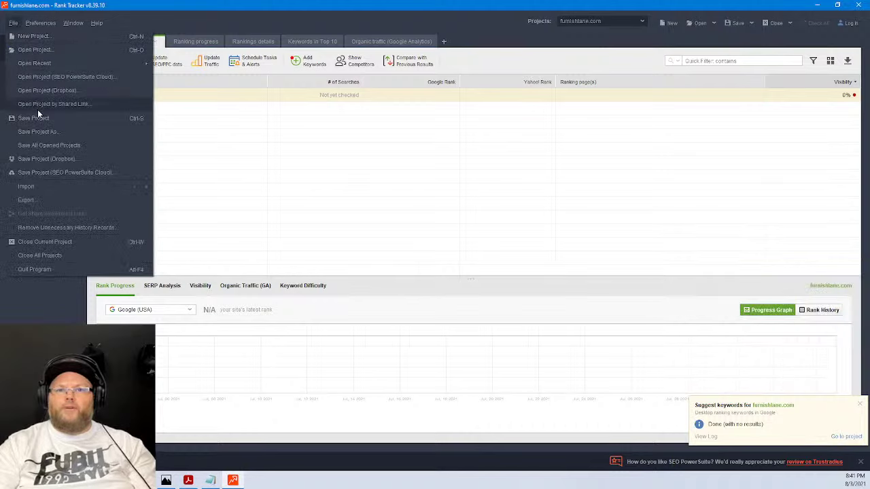
{"action": "mouse_move", "coordinate": [32, 20]}
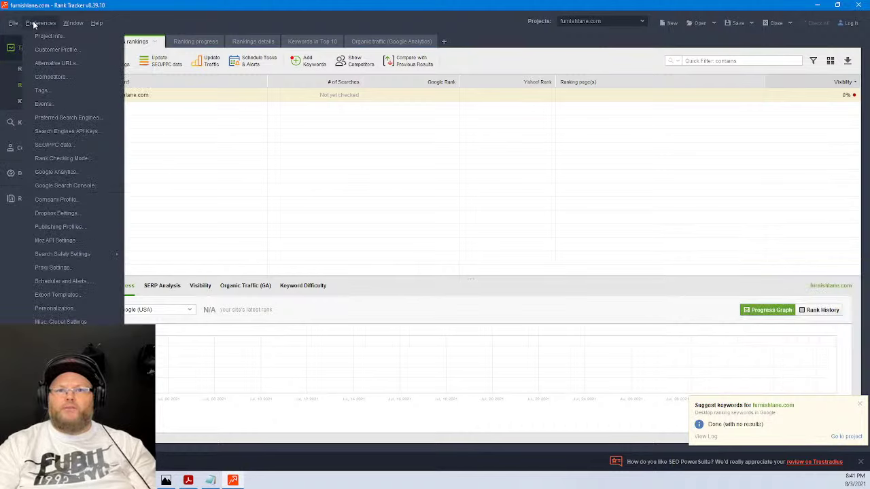
{"action": "left_click", "coordinate": [49, 118]}
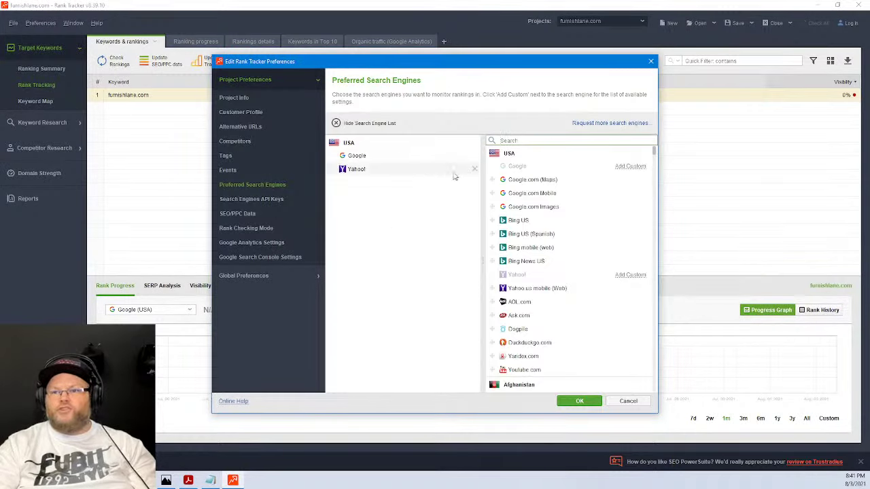
{"action": "left_click", "coordinate": [475, 169]}
{"action": "key", "text": "Return"}
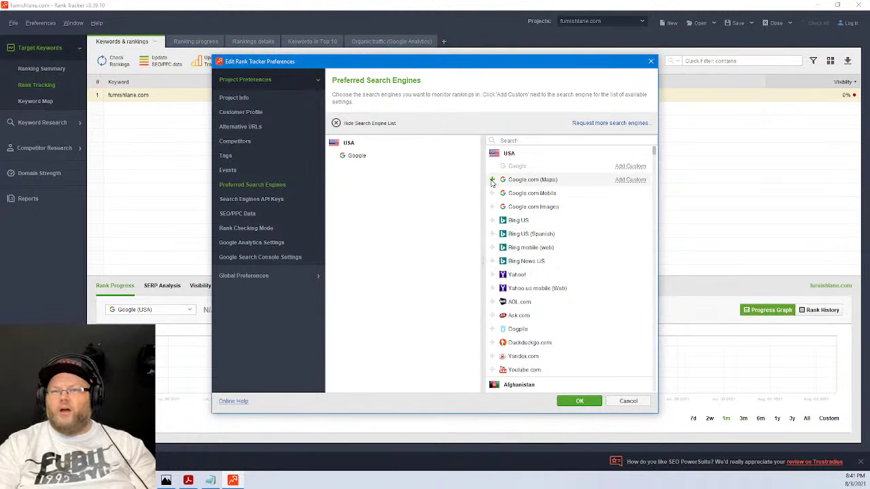
{"action": "left_click", "coordinate": [492, 180]}
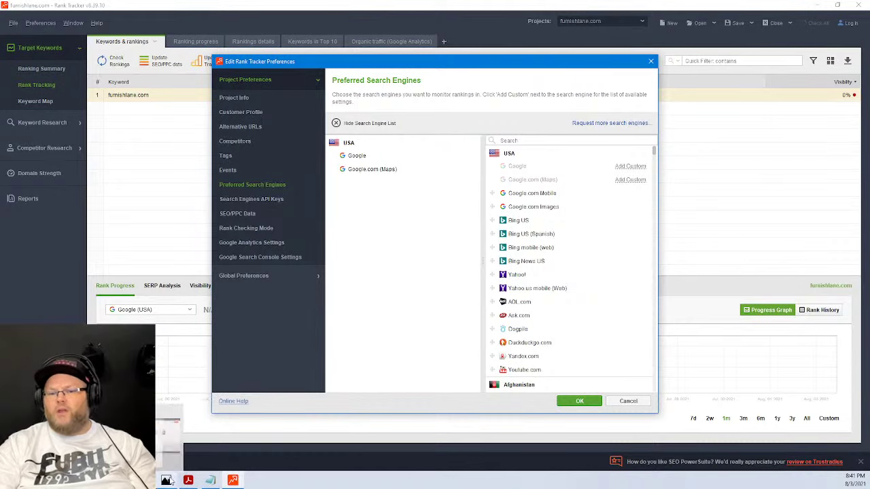
- Switch to Furnish Lane's homepage in the browser and copy the address line from its footer
{"action": "key", "text": "alt+Tab"}
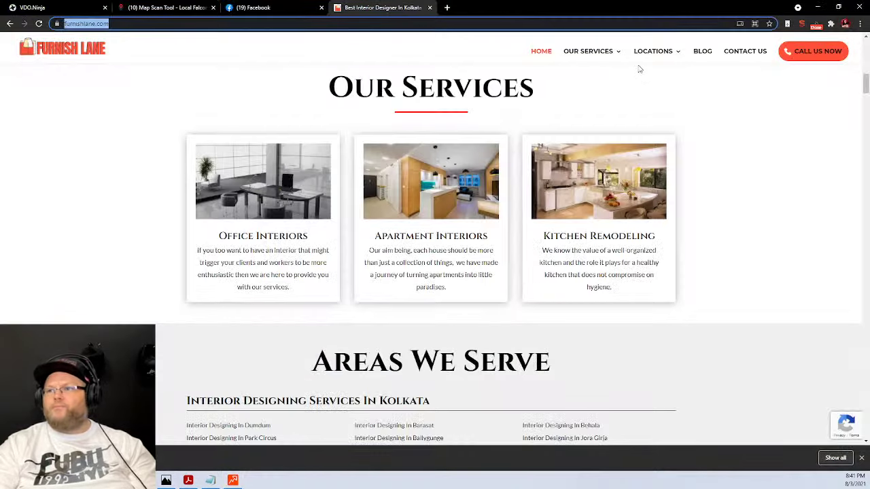
{"action": "left_click_drag", "start_coordinate": [866, 83], "coordinate": [865, 427]}
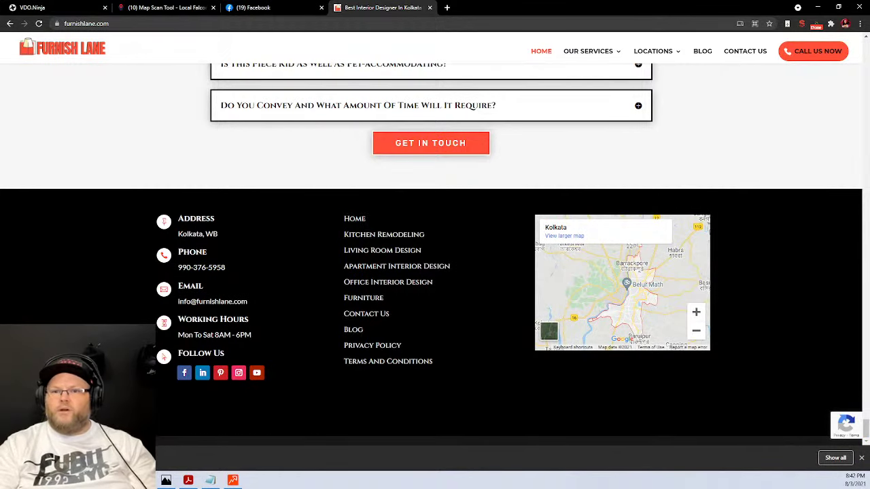
{"action": "triple_click", "coordinate": [198, 234]}
{"action": "key", "text": "ctrl+c"}
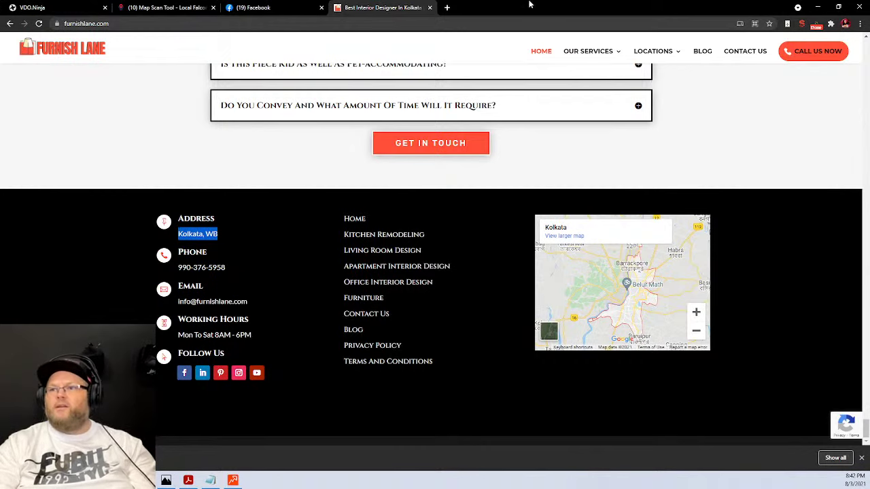
- Search Google for "where Kolkata, WB", close the browser pages and return to Rank Tracker
{"action": "left_click", "coordinate": [447, 8]}
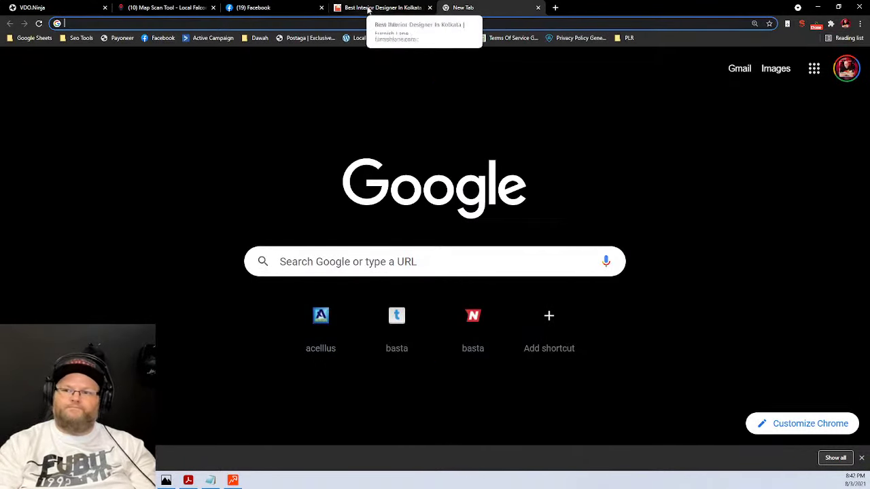
{"action": "left_click", "coordinate": [391, 273]}
{"action": "type", "text": "where"}
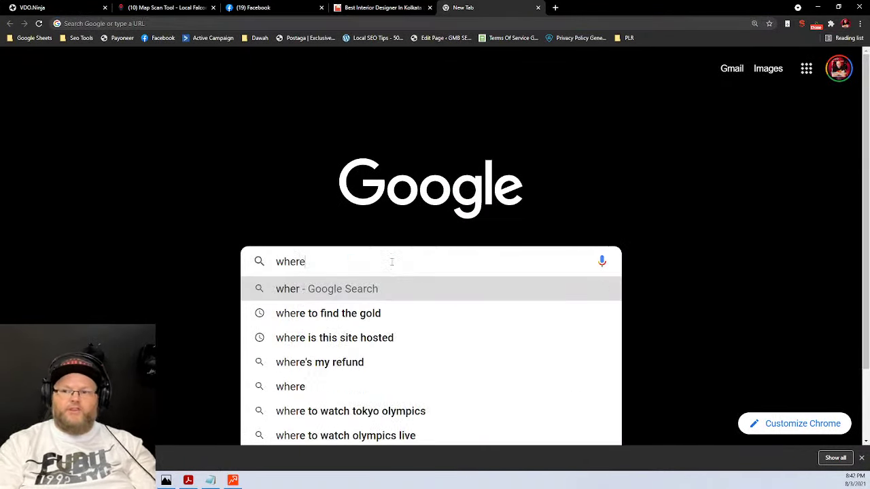
{"action": "key", "text": "ctrl+v"}
{"action": "key", "text": "Return"}
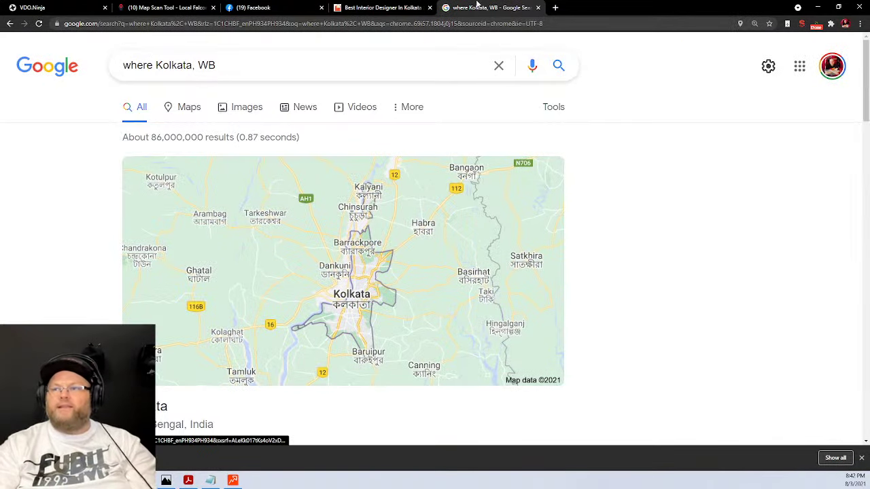
{"action": "left_click", "coordinate": [538, 7]}
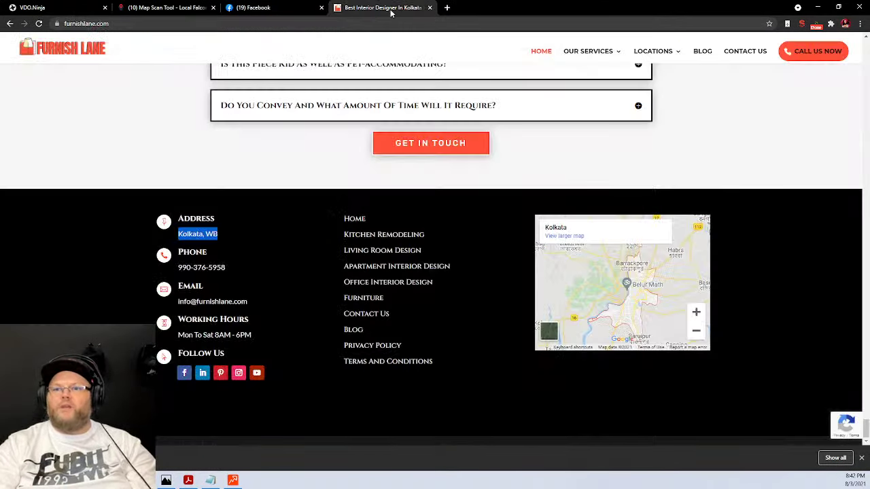
{"action": "left_click", "coordinate": [430, 7]}
{"action": "left_click", "coordinate": [233, 481]}
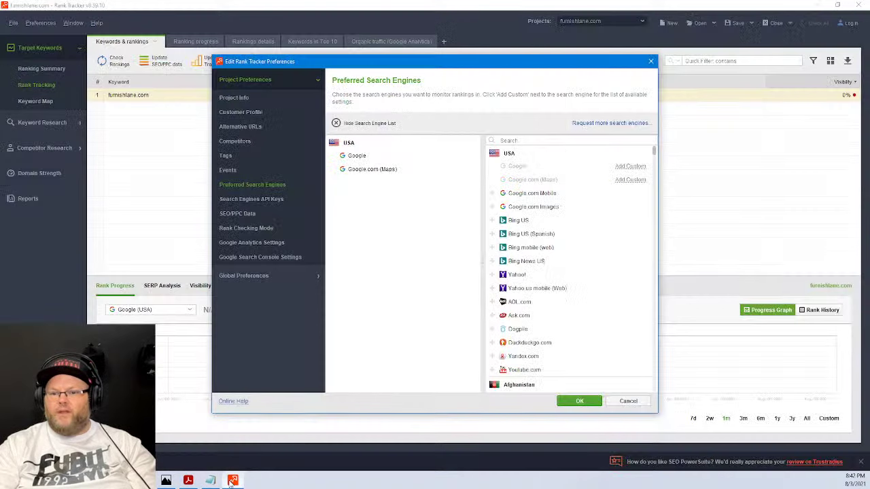
- Remove USA Google from the preferred search engines, add India's Google.co.in, Google.co.in (Maps) and Google.co.in (Mobile), and save the preferences
{"action": "left_click", "coordinate": [474, 157]}
{"action": "left_click", "coordinate": [421, 249]}
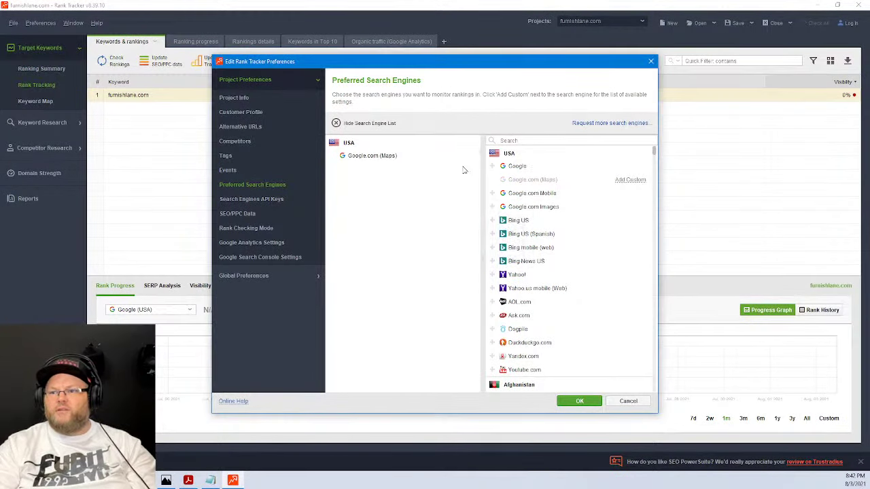
{"action": "left_click", "coordinate": [535, 141]}
{"action": "type", "text": "indi"}
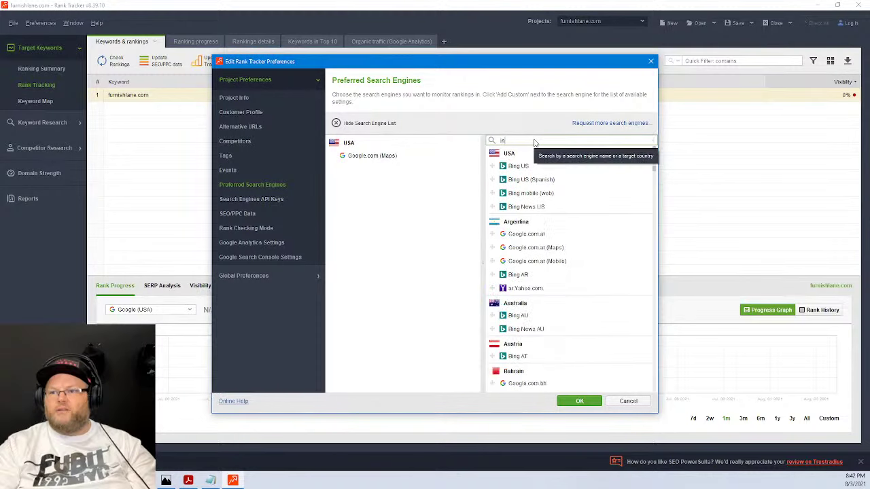
{"action": "left_click", "coordinate": [493, 166]}
{"action": "left_click", "coordinate": [493, 180]}
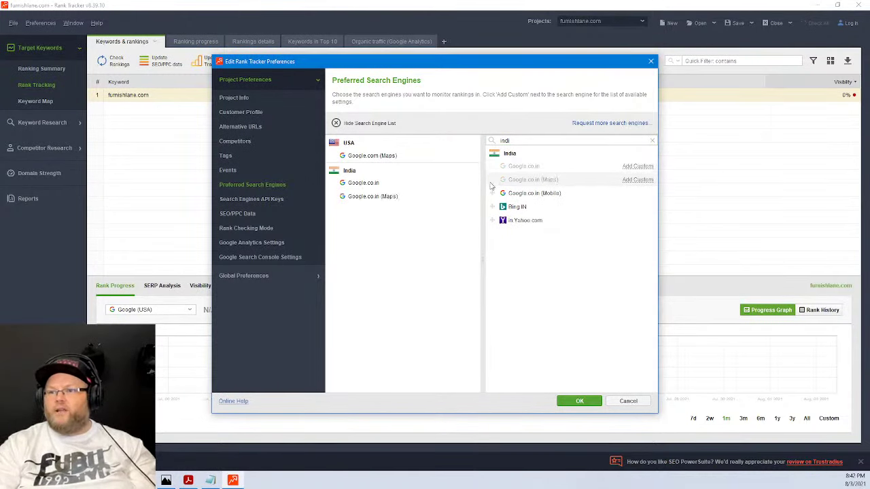
{"action": "left_click", "coordinate": [492, 193]}
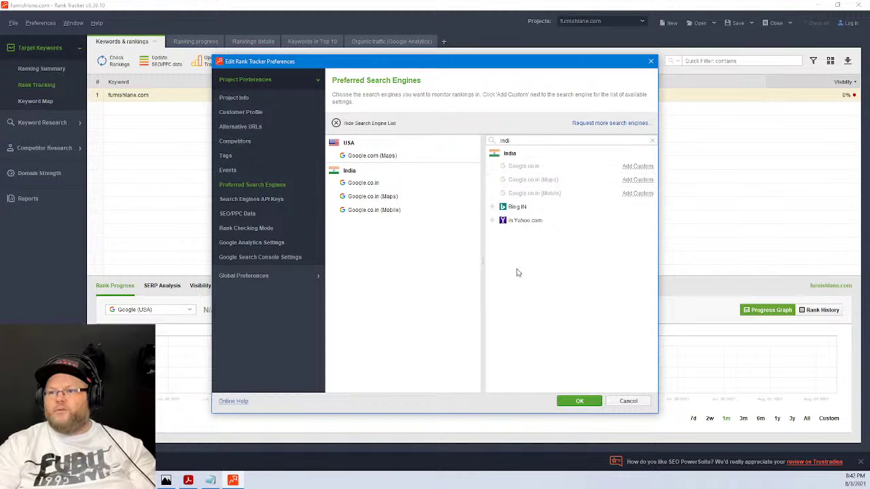
{"action": "left_click", "coordinate": [580, 401]}
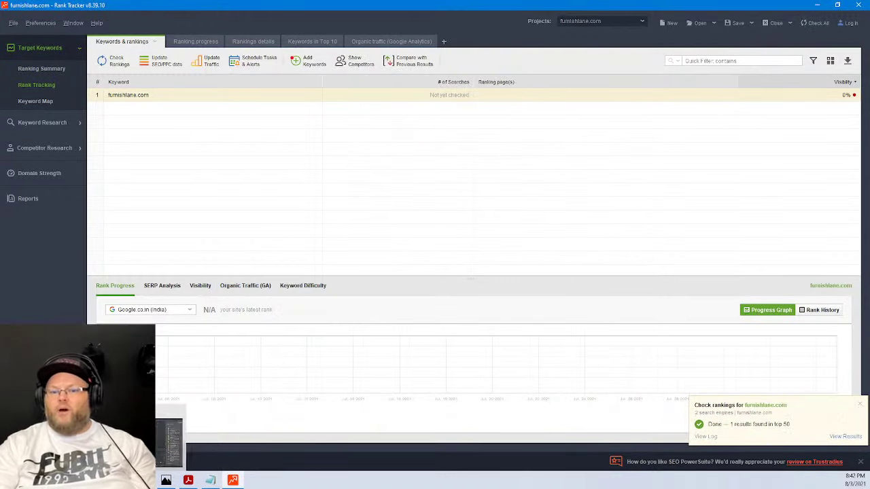
- Switch to Furnish Lane's homepage in the browser and generate a mobile Lighthouse report covering all the default categories
{"action": "key", "text": "alt+Tab"}
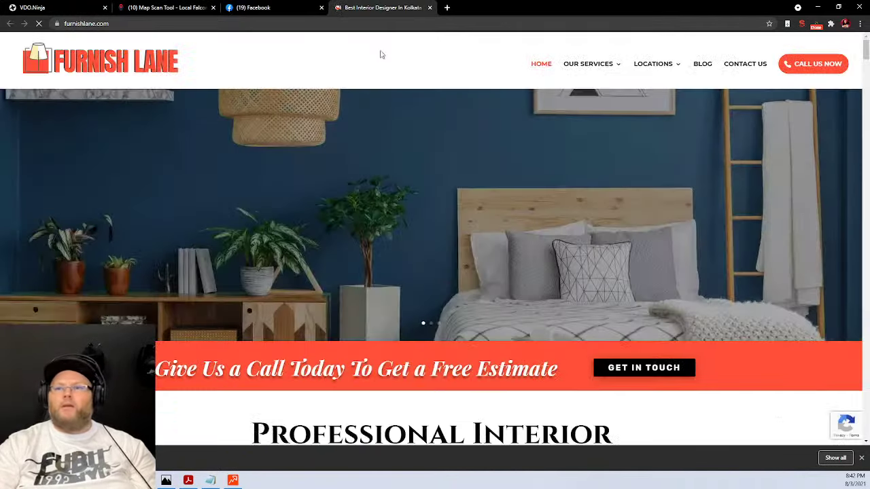
{"action": "right_click", "coordinate": [423, 50]}
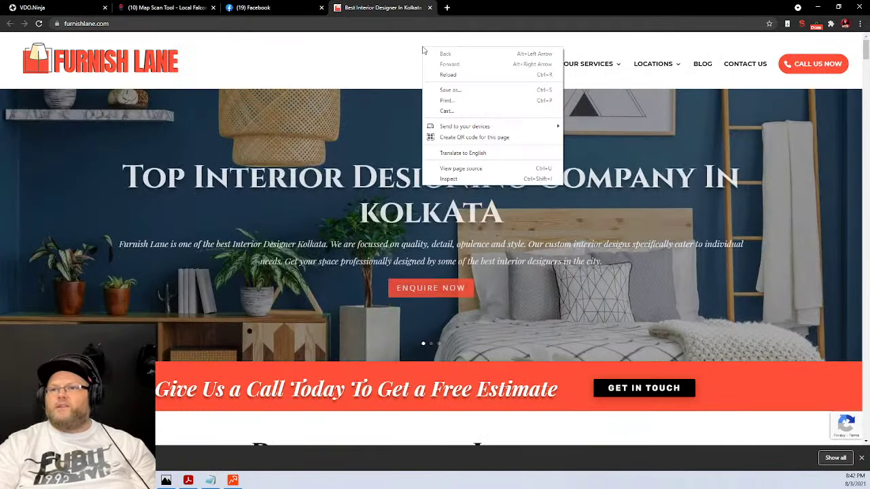
{"action": "left_click", "coordinate": [448, 179]}
{"action": "left_click", "coordinate": [489, 77]}
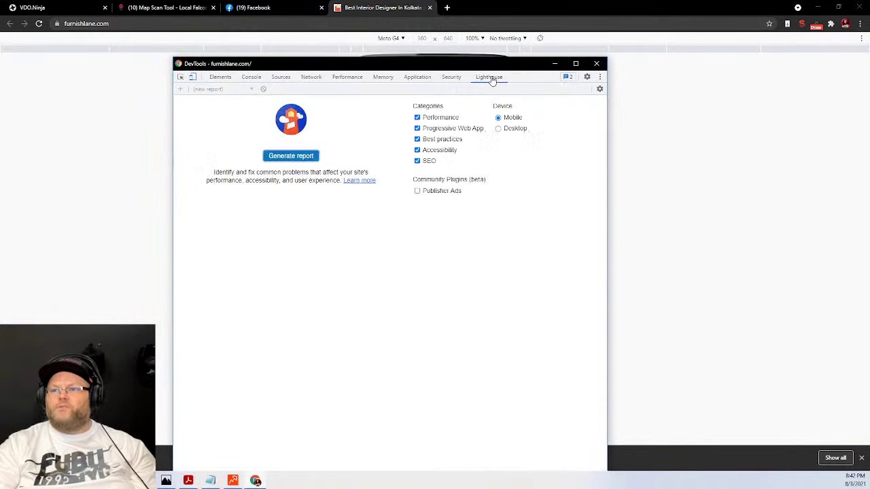
{"action": "left_click", "coordinate": [314, 157]}
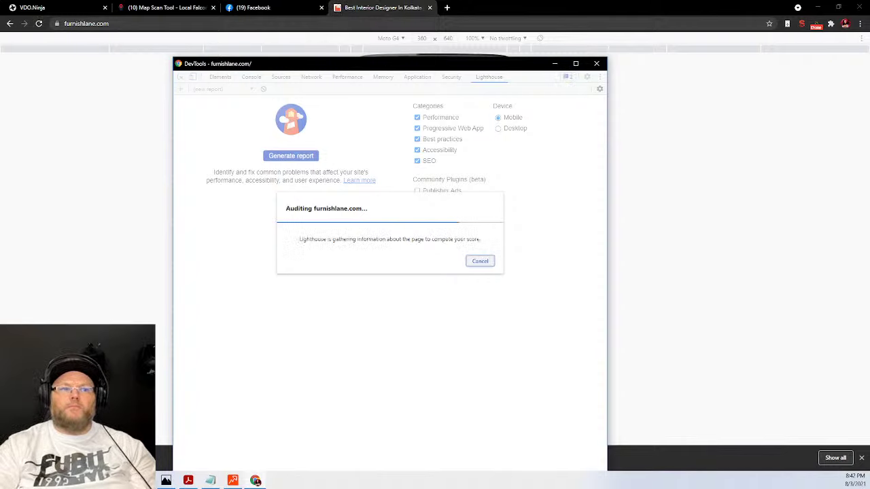
- Switch to the furnishlane.com Site Audit PDF in Acrobat, maximize it and review the summary from indexing to on-page issues
{"action": "key", "text": "alt+Tab"}
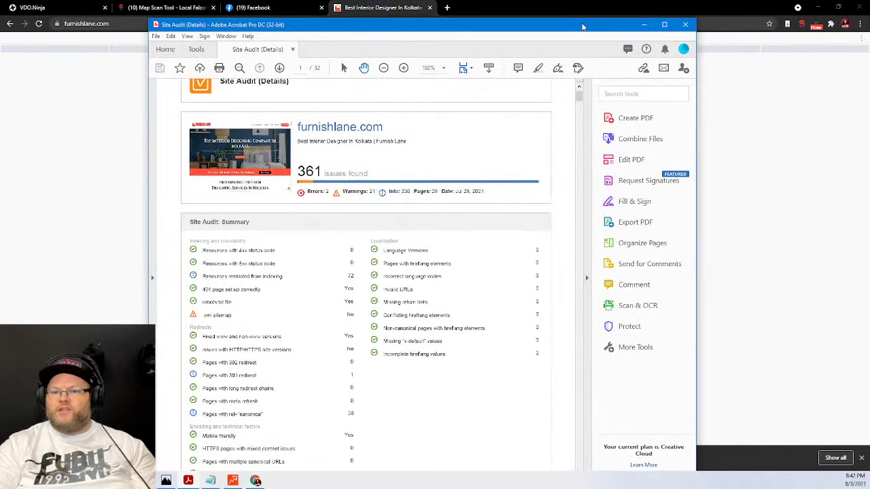
{"action": "left_click", "coordinate": [666, 25]}
{"action": "scroll", "coordinate": [302, 403], "scroll_direction": "down", "scroll_amount": 5}
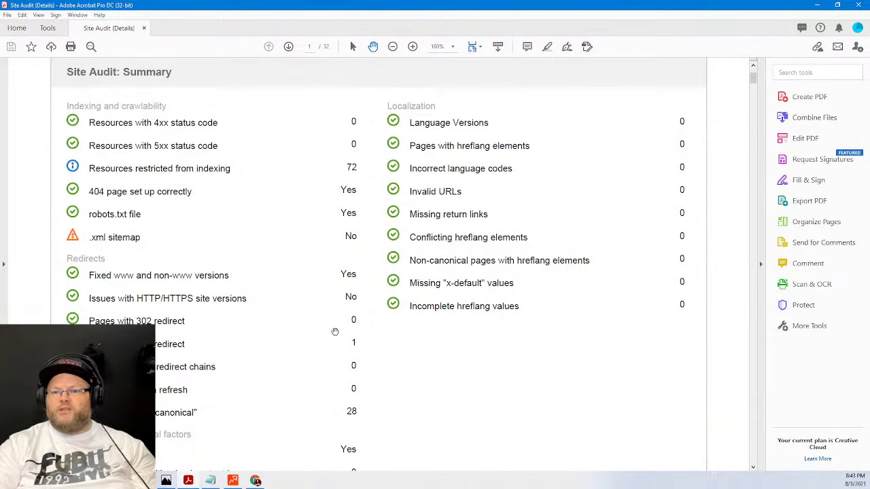
{"action": "scroll", "coordinate": [278, 342], "scroll_direction": "down", "scroll_amount": 3}
{"action": "scroll", "coordinate": [277, 342], "scroll_direction": "down", "scroll_amount": 8}
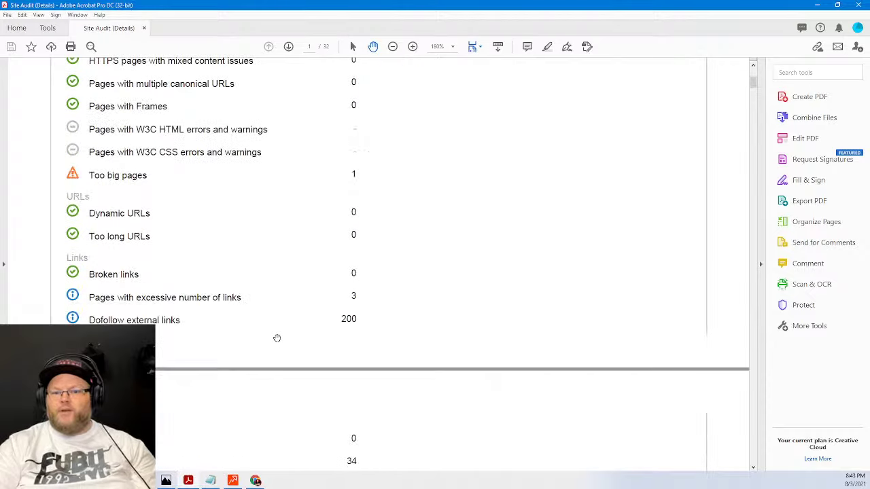
{"action": "scroll", "coordinate": [276, 334], "scroll_direction": "down", "scroll_amount": 6}
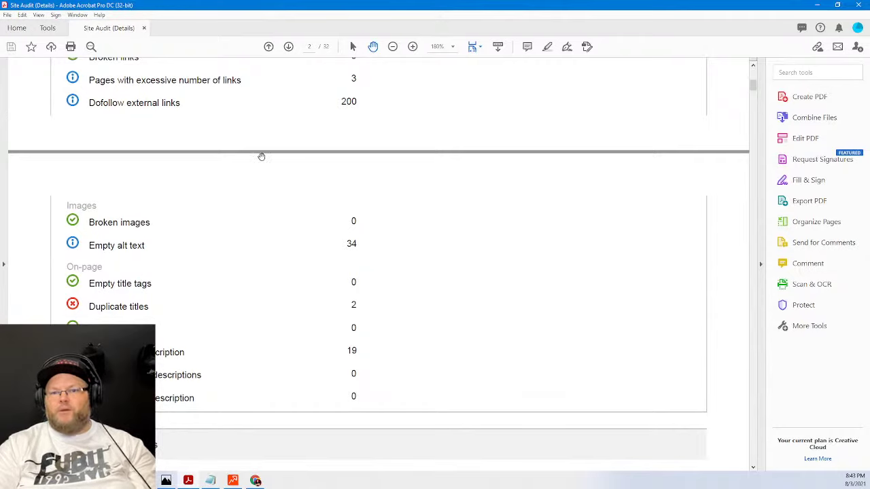
{"action": "scroll", "coordinate": [238, 463], "scroll_direction": "down", "scroll_amount": 2}
{"action": "scroll", "coordinate": [250, 407], "scroll_direction": "up", "scroll_amount": 2}
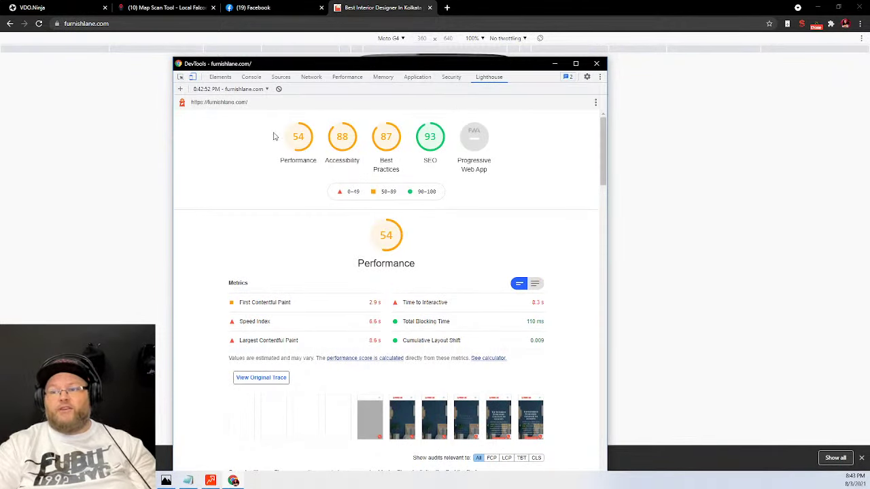
- Close the Lighthouse report window and look through Furnish Lane's homepage content down to the footer
{"action": "left_click", "coordinate": [596, 64]}
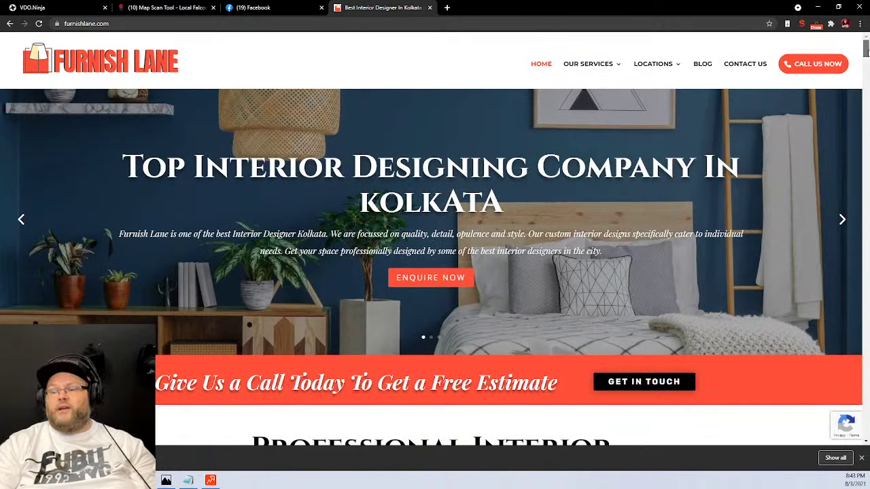
{"action": "left_click_drag", "start_coordinate": [866, 47], "coordinate": [865, 269]}
{"action": "scroll", "coordinate": [866, 269], "scroll_direction": "up", "scroll_amount": 5}
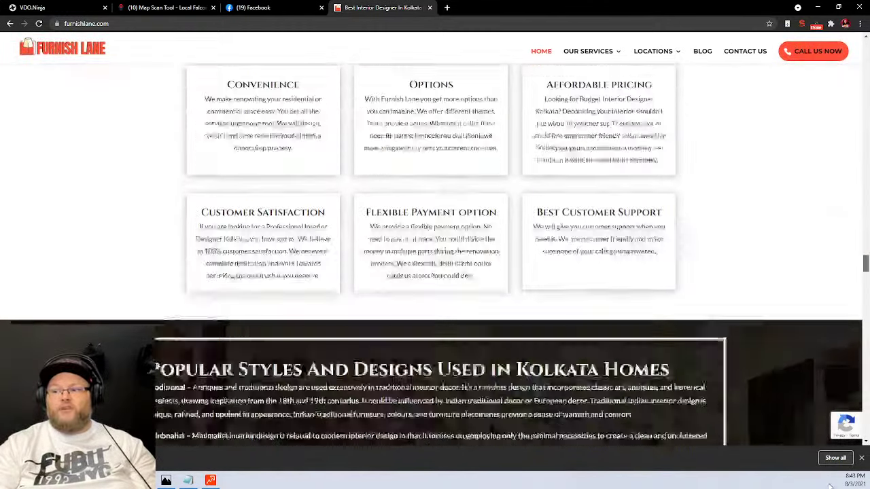
{"action": "scroll", "coordinate": [866, 306], "scroll_direction": "down", "scroll_amount": 5}
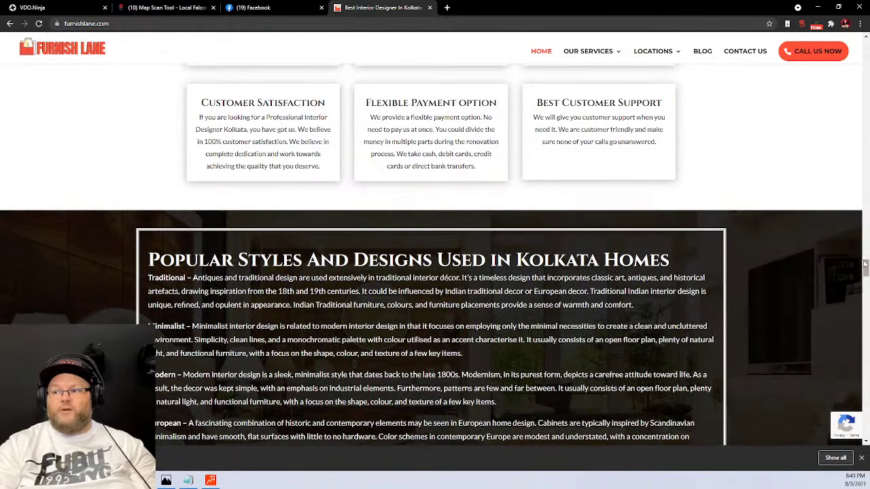
{"action": "scroll", "coordinate": [865, 354], "scroll_direction": "down", "scroll_amount": 10}
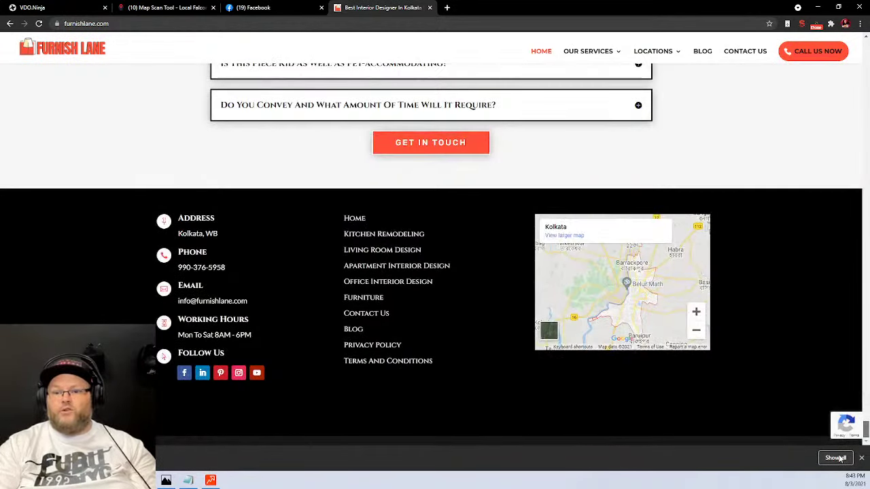
- View the homepage's source code, examine its head tags and schema markup, and return to the top of the homepage
{"action": "right_click", "coordinate": [742, 132]}
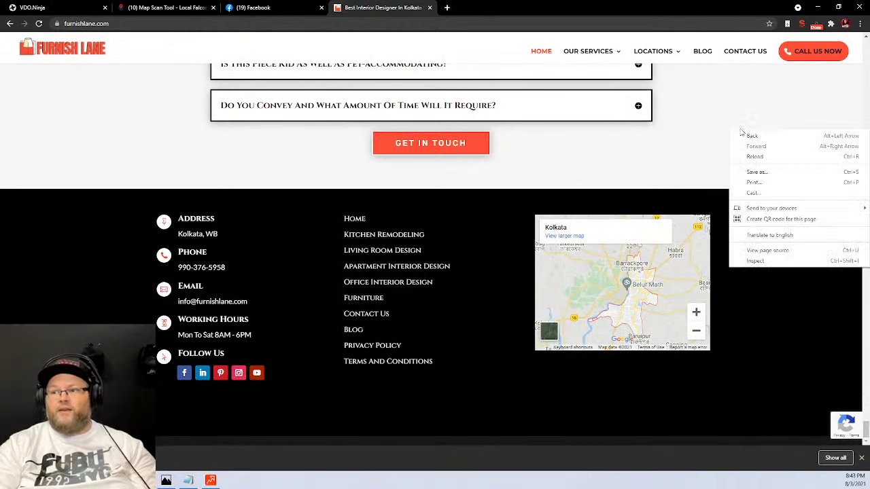
{"action": "left_click", "coordinate": [767, 250]}
{"action": "scroll", "coordinate": [513, 310], "scroll_direction": "down", "scroll_amount": 4}
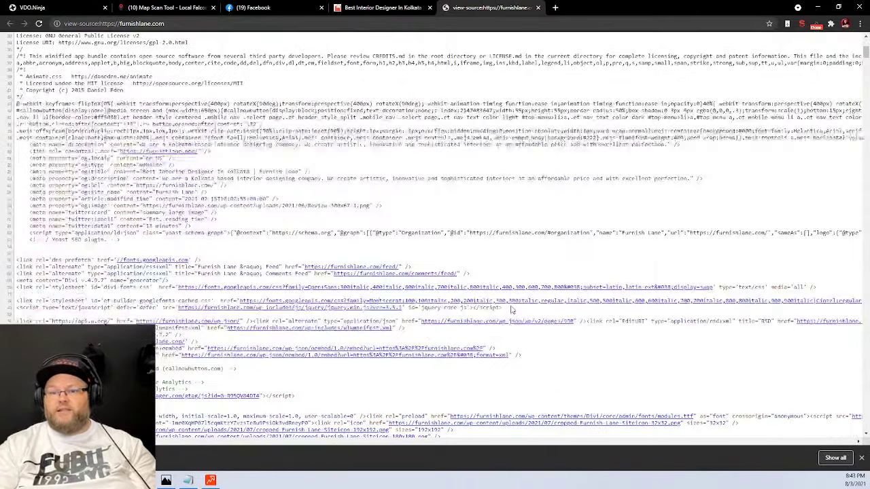
{"action": "scroll", "coordinate": [513, 310], "scroll_direction": "down", "scroll_amount": 3}
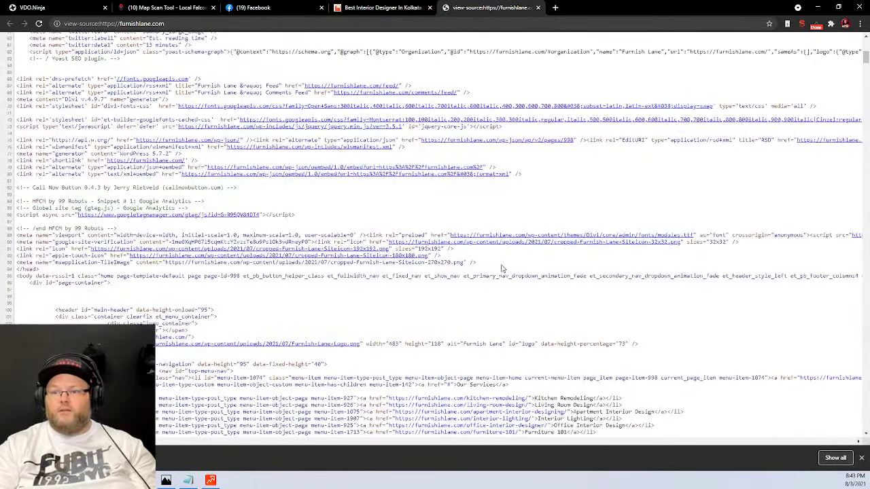
{"action": "left_click", "coordinate": [539, 7]}
{"action": "left_click", "coordinate": [539, 7]}
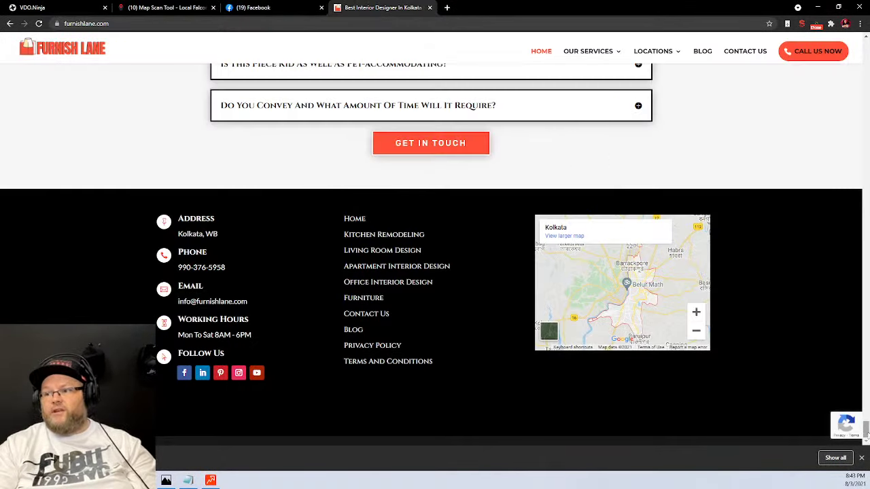
{"action": "left_click_drag", "start_coordinate": [866, 431], "coordinate": [867, 43]}
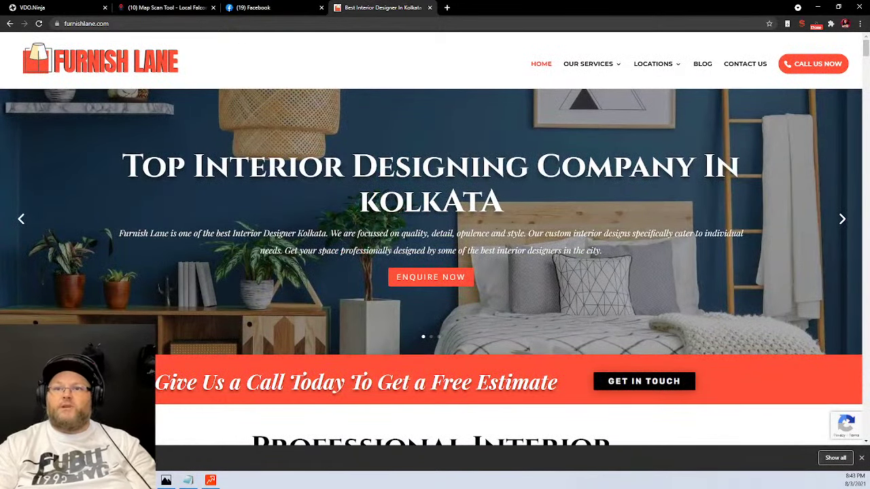
- Switch to Rank Tracker, open the Furnish Lane Content Report in Notepad, review its per-page word counts and close it
{"action": "left_click", "coordinate": [210, 481]}
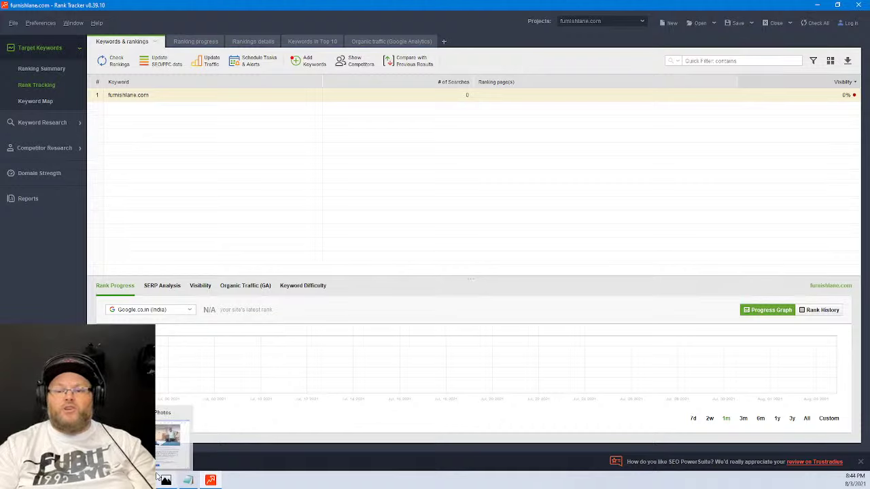
{"action": "left_click", "coordinate": [188, 480]}
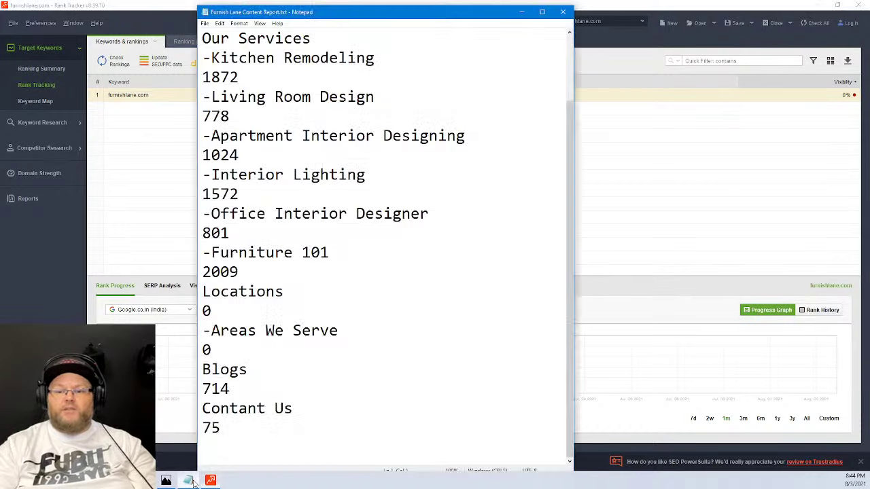
{"action": "left_click", "coordinate": [563, 12]}
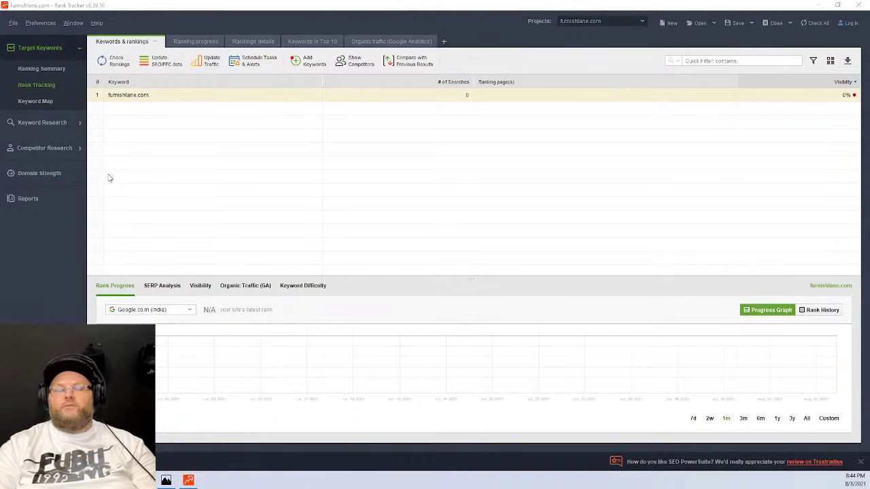
{"action": "left_click", "coordinate": [10, 197]}
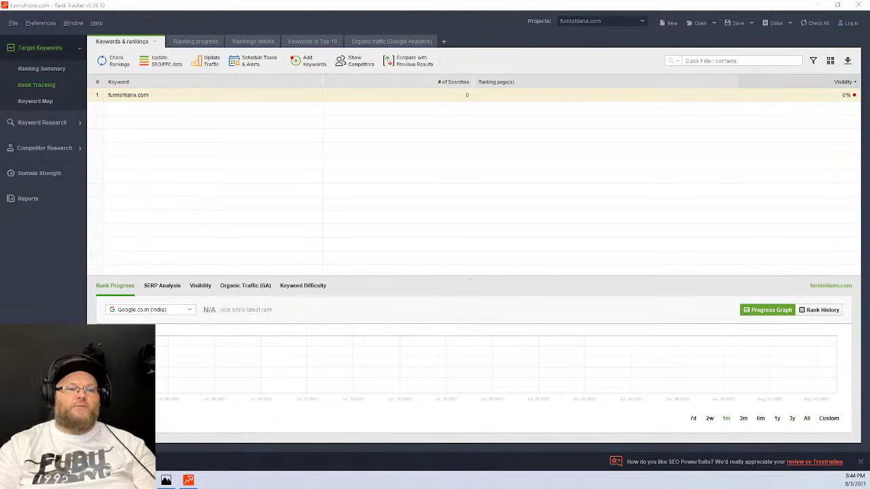